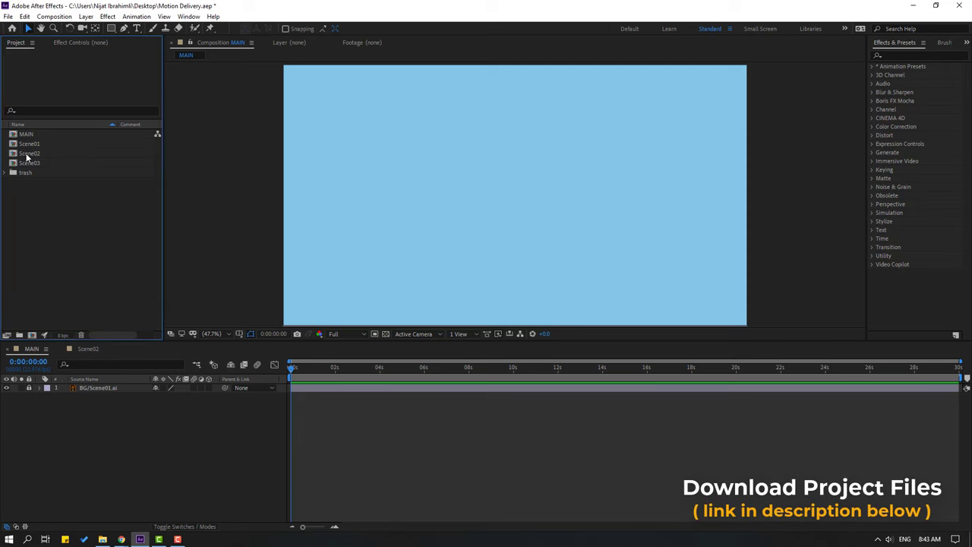
- Add the Scene01, Scene02 and Scene03 compositions to the MAIN timeline, stacked in that order above the background layer
{"action": "left_click", "coordinate": [25, 145]}
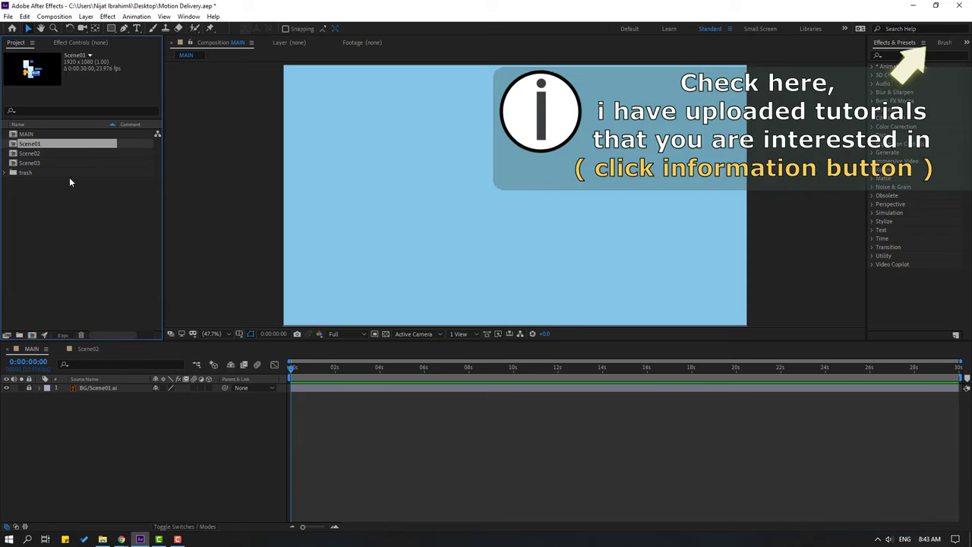
{"action": "left_click_drag", "start_coordinate": [25, 144], "coordinate": [151, 430]}
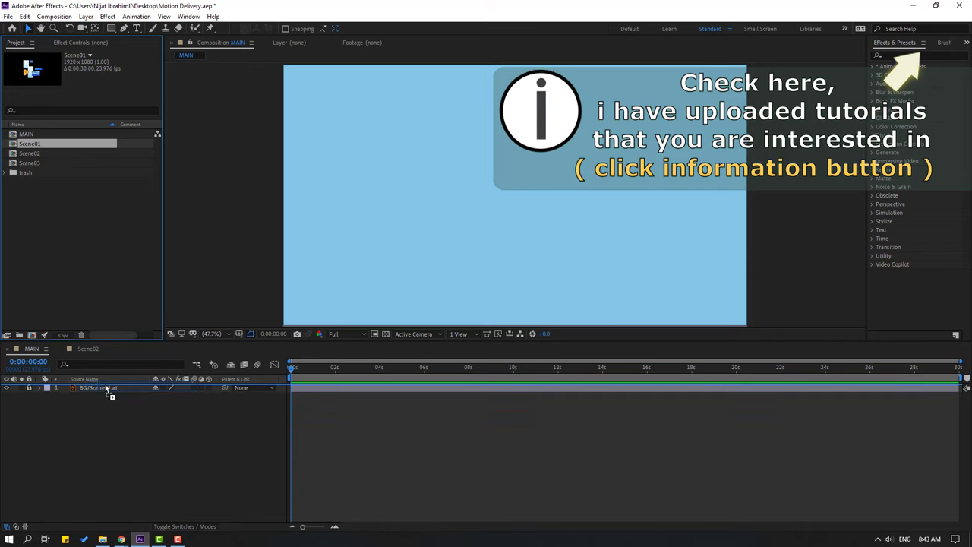
{"action": "left_click", "coordinate": [30, 154]}
{"action": "left_click_drag", "start_coordinate": [146, 298], "coordinate": [97, 390]}
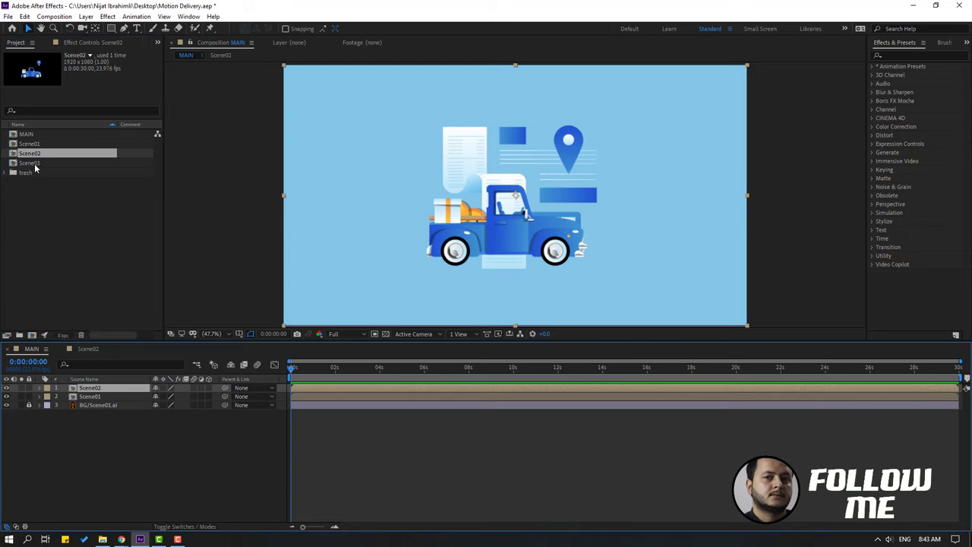
{"action": "left_click_drag", "start_coordinate": [30, 164], "coordinate": [102, 384]}
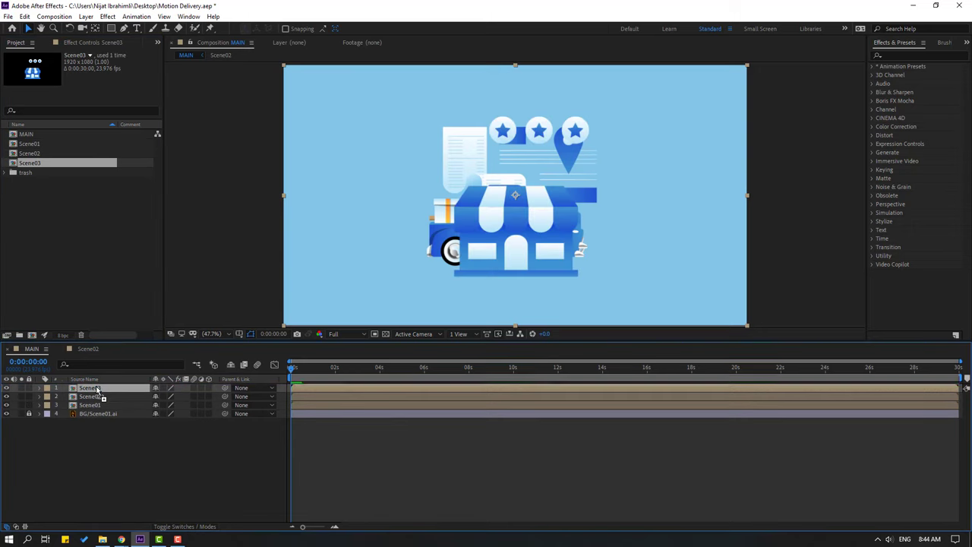
- Shift the Scene02 and Scene03 layers together in time so both start at about 7 seconds
{"action": "left_click", "coordinate": [91, 396], "text": "shift"}
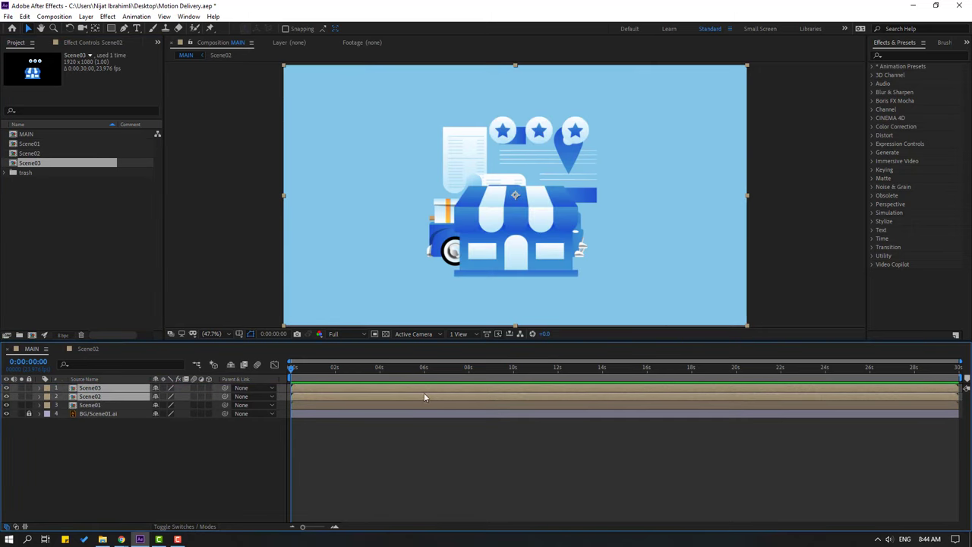
{"action": "left_click_drag", "start_coordinate": [304, 390], "coordinate": [466, 392]}
{"action": "left_click", "coordinate": [425, 486]}
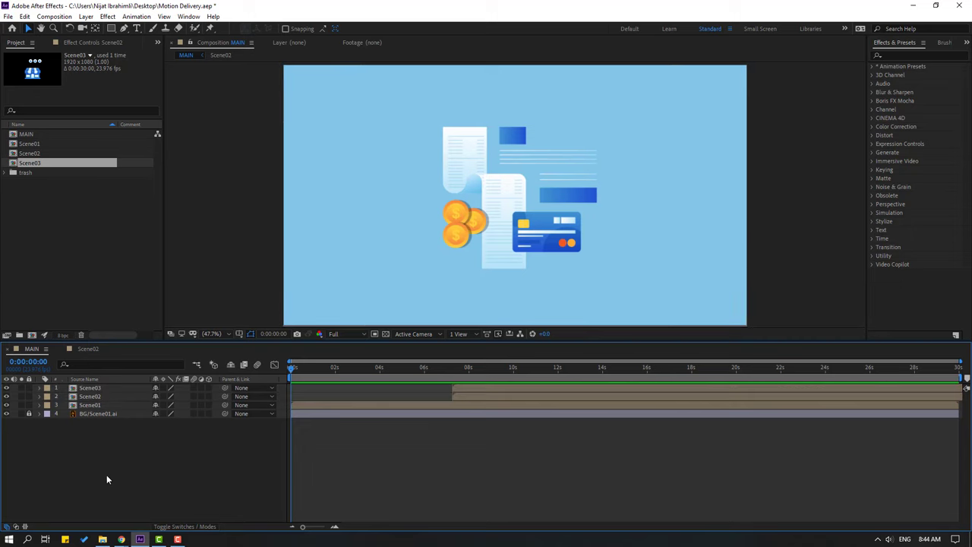
- In the Scene01 composition, keyframe the card layer's position from Y 1187.8 at 0:00:00:00 to Y 690.8 at 0:00:00:22
{"action": "left_click", "coordinate": [88, 407]}
{"action": "double_click", "coordinate": [88, 408]}
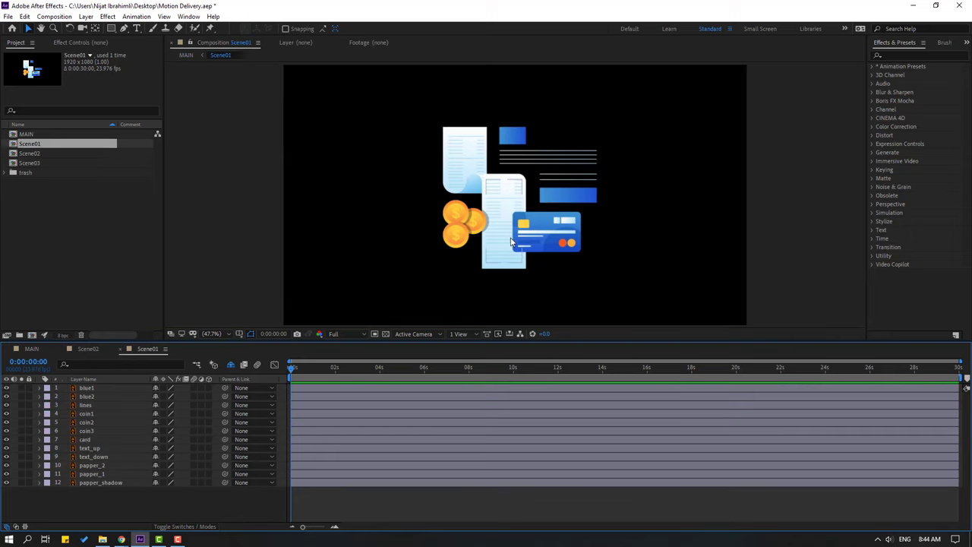
{"action": "left_click", "coordinate": [535, 253]}
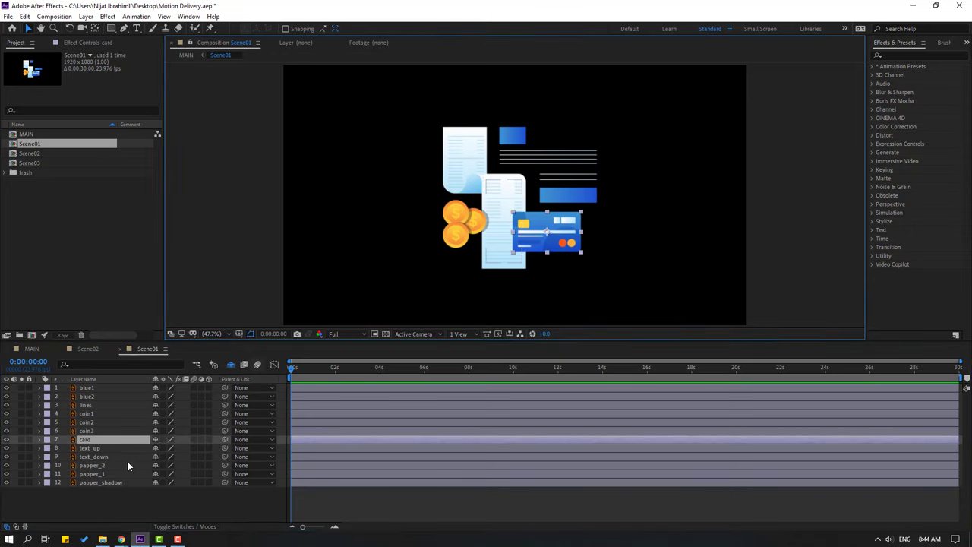
{"action": "key", "text": "p"}
{"action": "left_click_drag", "start_coordinate": [289, 373], "coordinate": [305, 375]}
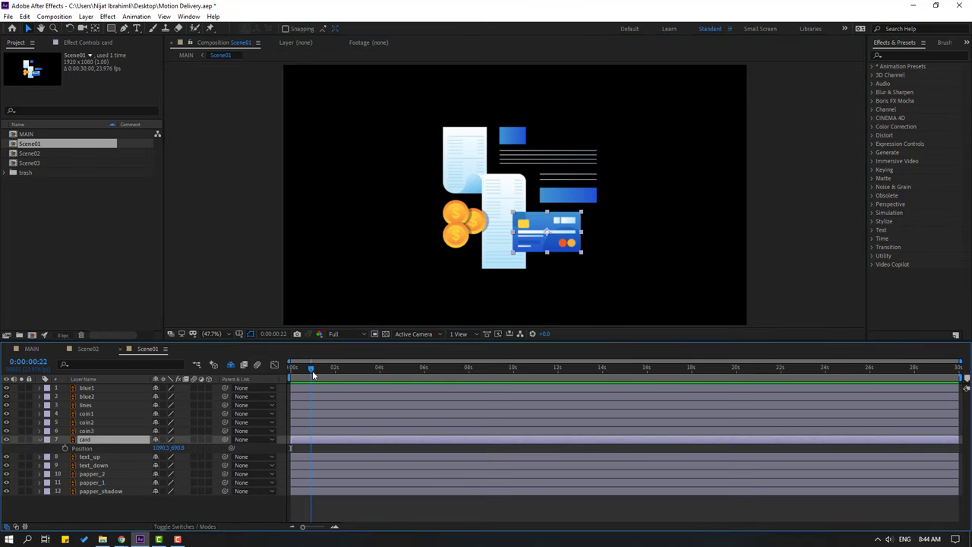
{"action": "left_click_drag", "start_coordinate": [308, 369], "coordinate": [280, 373]}
{"action": "left_click_drag", "start_coordinate": [177, 449], "coordinate": [441, 438]}
- Apply Easy Ease to both position keyframes of the card layer and preview the motion
{"action": "left_click_drag", "start_coordinate": [321, 448], "coordinate": [284, 457]}
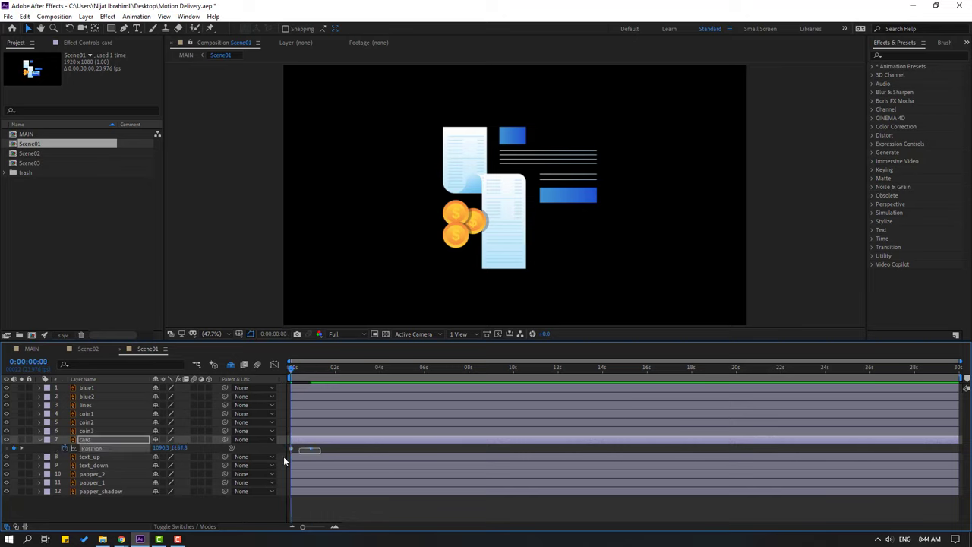
{"action": "right_click", "coordinate": [310, 448]}
{"action": "mouse_move", "coordinate": [364, 440]}
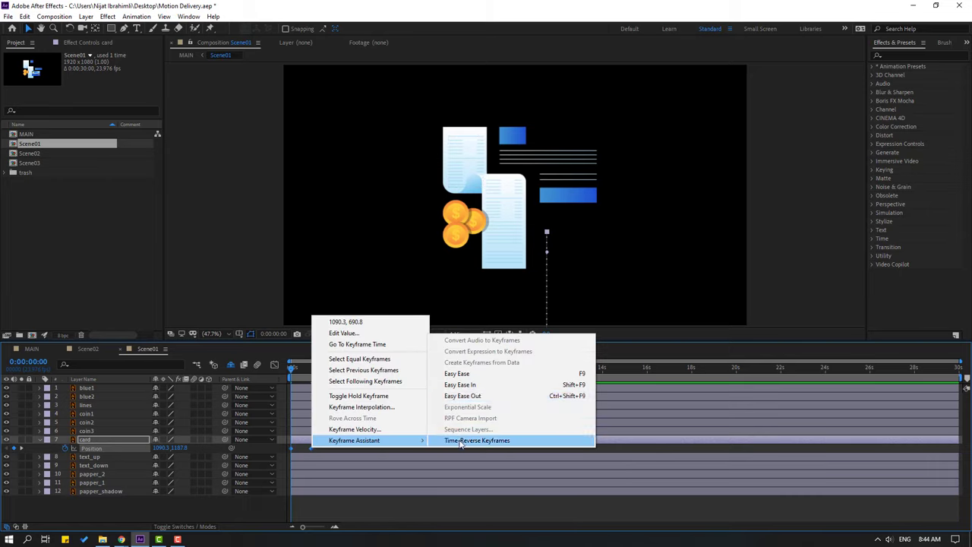
{"action": "left_click", "coordinate": [463, 372]}
{"action": "left_click", "coordinate": [356, 441]}
{"action": "key", "text": "space"}
{"action": "key", "text": "space"}
- Add vertical bobbing position keyframes for the card at 0:00:01:08, 0:00:01:18 and 0:00:02:04, with Y 710.8 at the last, and preview them
{"action": "left_click", "coordinate": [311, 368]}
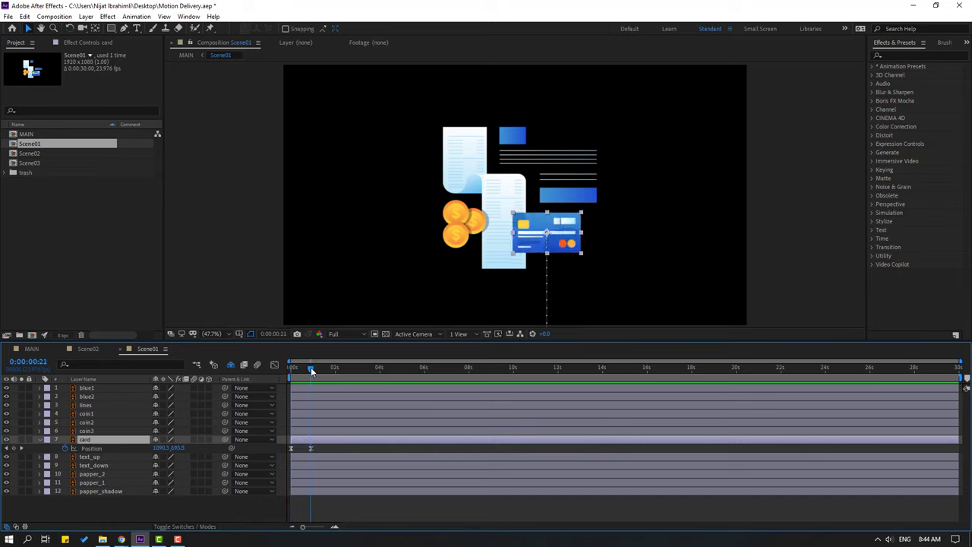
{"action": "scroll", "coordinate": [346, 426], "scroll_direction": "up", "scroll_amount": 6}
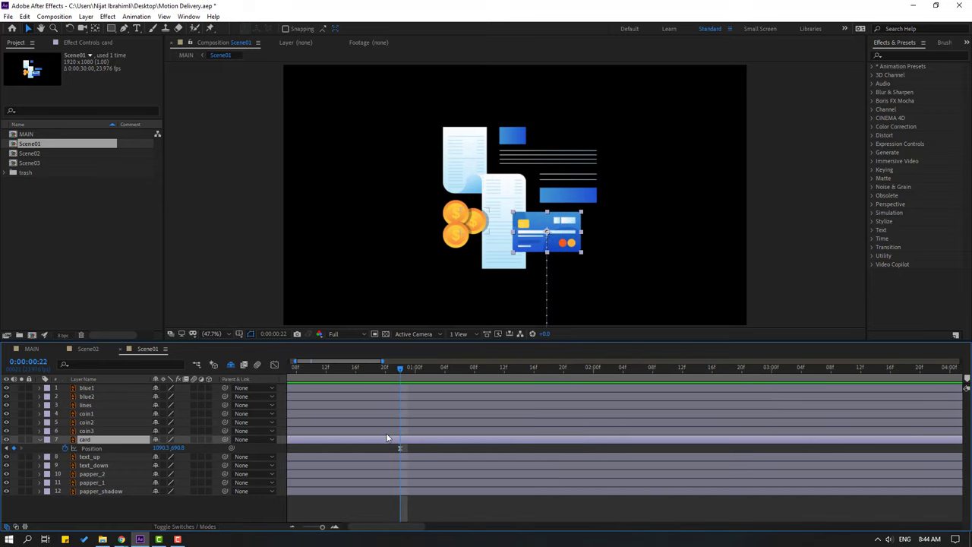
{"action": "scroll", "coordinate": [389, 446], "scroll_direction": "down", "scroll_amount": 5}
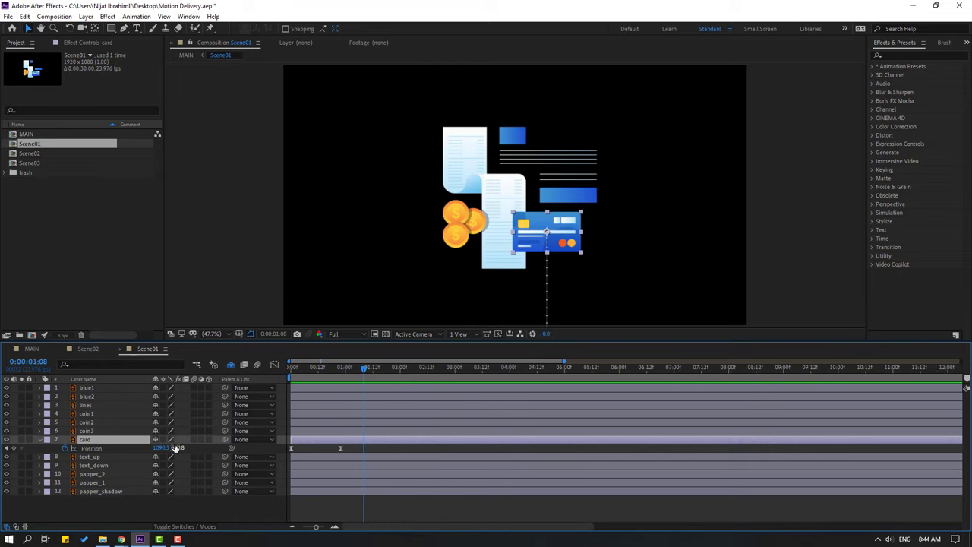
{"action": "mouse_move", "coordinate": [179, 447]}
{"action": "left_mouse_down"}
{"action": "mouse_move", "coordinate": [194, 448]}
{"action": "mouse_move", "coordinate": [168, 448]}
{"action": "left_mouse_up"}
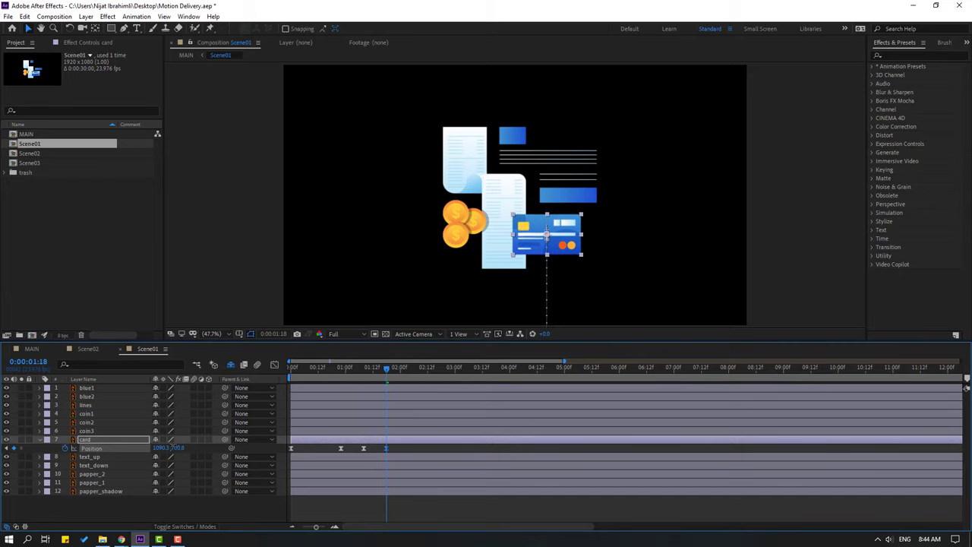
{"action": "scroll", "coordinate": [423, 452], "scroll_direction": "up", "scroll_amount": 3}
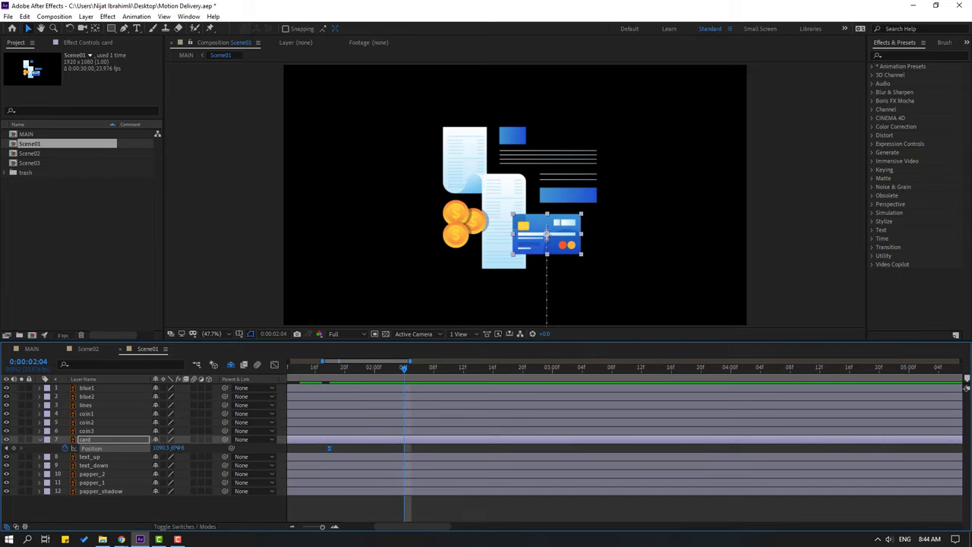
{"action": "left_click_drag", "start_coordinate": [176, 448], "coordinate": [182, 448]}
{"action": "scroll", "coordinate": [318, 461], "scroll_direction": "down", "scroll_amount": 5}
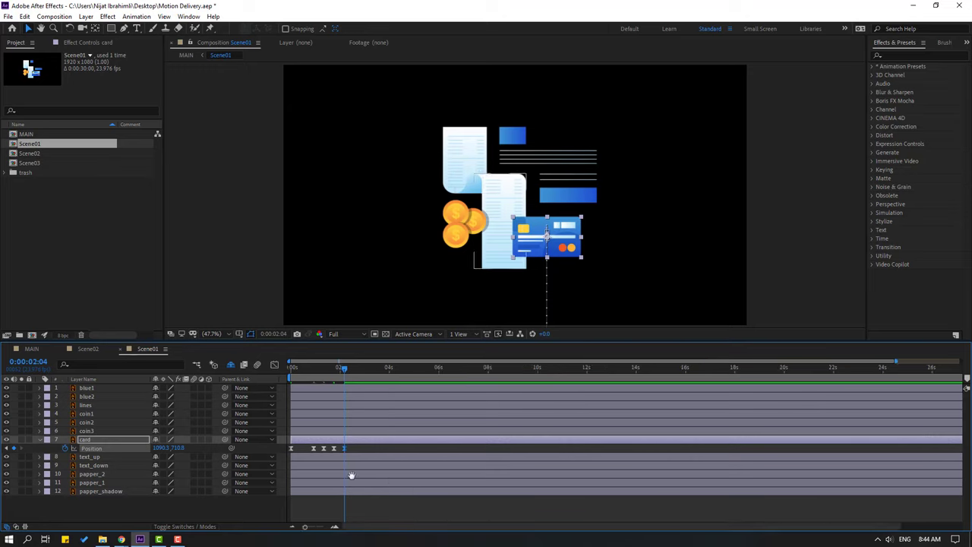
{"action": "key", "text": "space"}
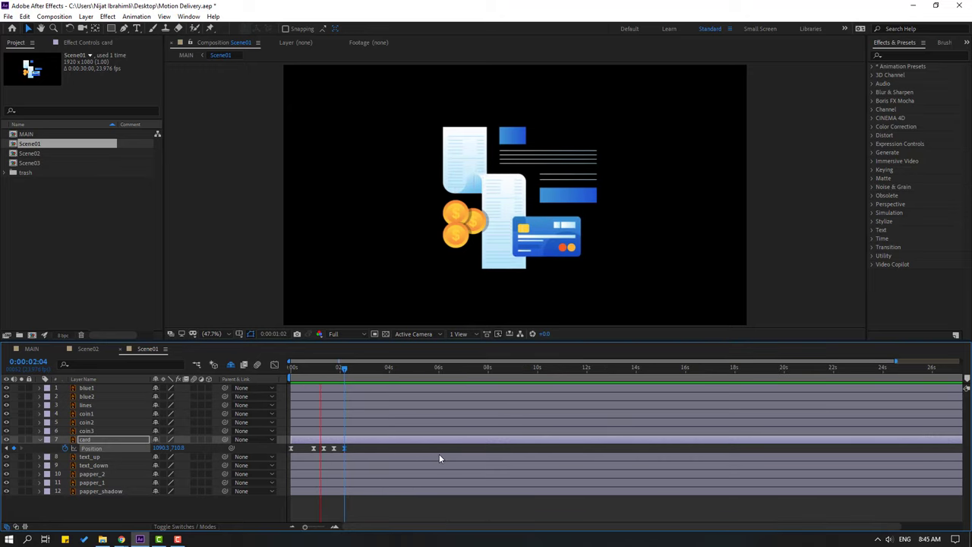
{"action": "key", "text": "space"}
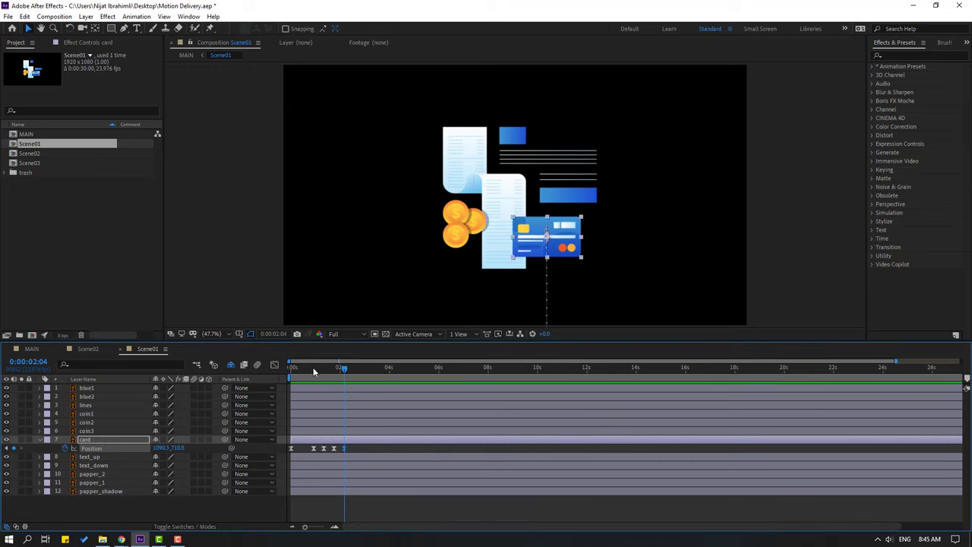
- Set all card position keyframes to Linear spatial interpolation and move the last four earlier, with the first of them at about 15 frames
{"action": "left_click", "coordinate": [320, 368]}
{"action": "left_click_drag", "start_coordinate": [271, 459], "coordinate": [271, 458]}
{"action": "right_click", "coordinate": [312, 447]}
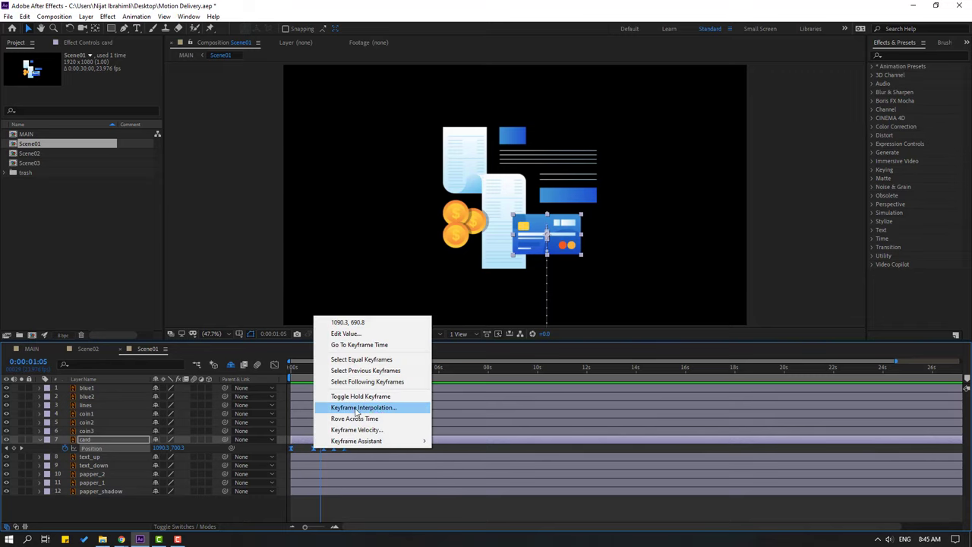
{"action": "left_click", "coordinate": [379, 408]}
{"action": "left_click", "coordinate": [492, 253]}
{"action": "left_click", "coordinate": [493, 277]}
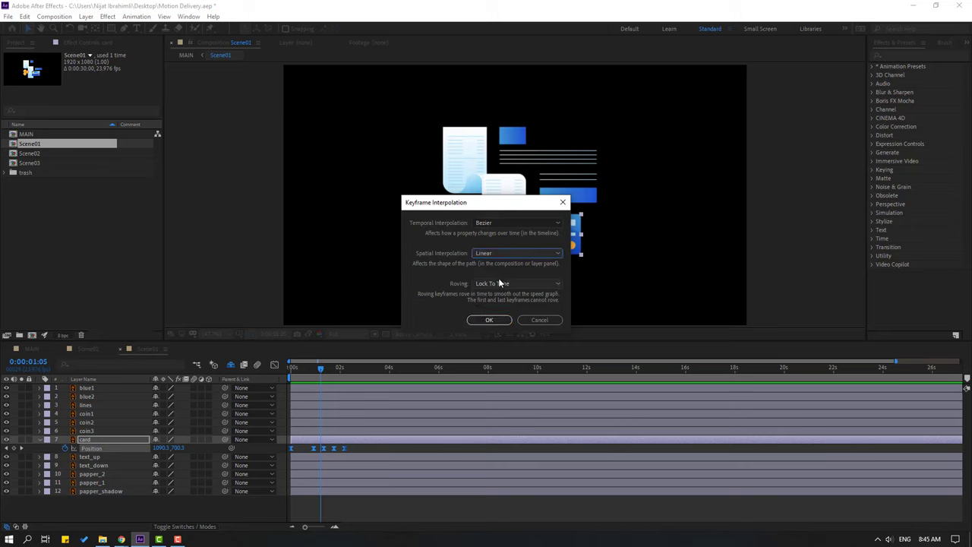
{"action": "left_click", "coordinate": [489, 319]}
{"action": "key", "text": "space"}
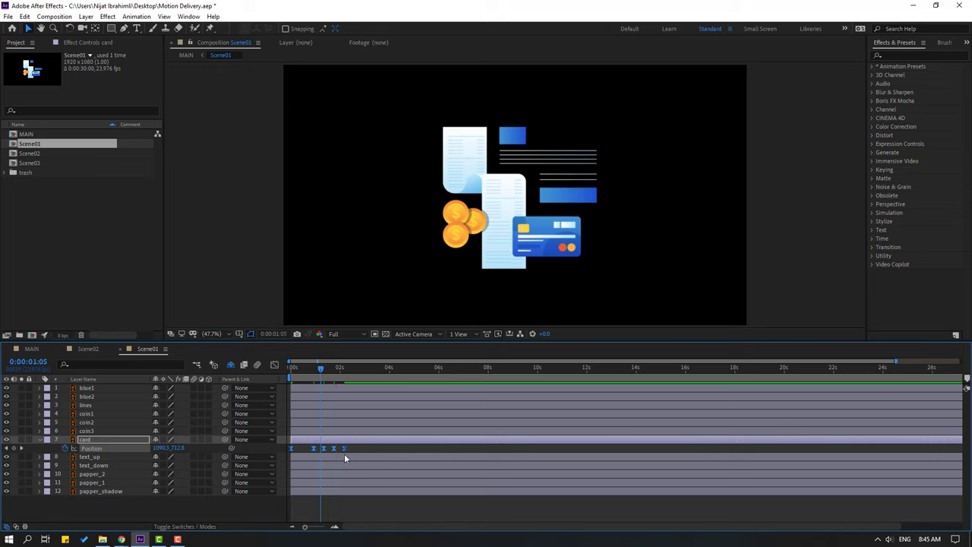
{"action": "left_click_drag", "start_coordinate": [357, 447], "coordinate": [305, 447]}
- Adjust the easing of the card's position keyframes in the speed graph so the first move starts slower and peaks higher, and preview it
{"action": "left_click", "coordinate": [274, 365]}
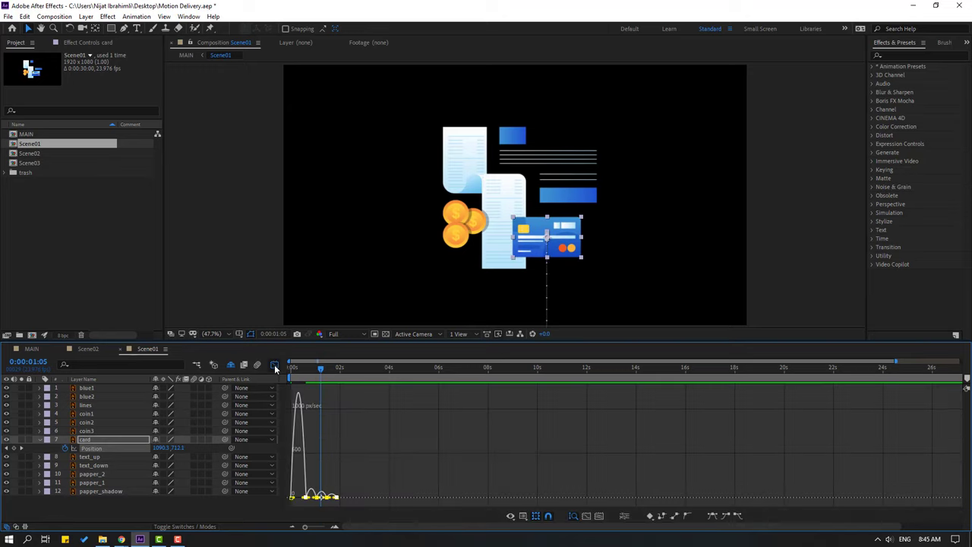
{"action": "left_click_drag", "start_coordinate": [312, 372], "coordinate": [292, 374]}
{"action": "key", "text": "="}
{"action": "key", "text": "="}
{"action": "key", "text": "="}
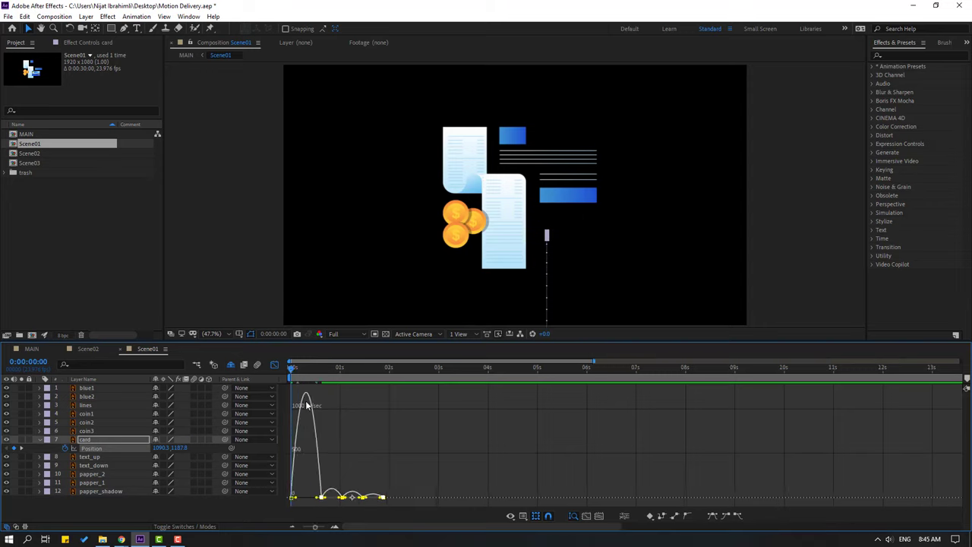
{"action": "left_click", "coordinate": [351, 484]}
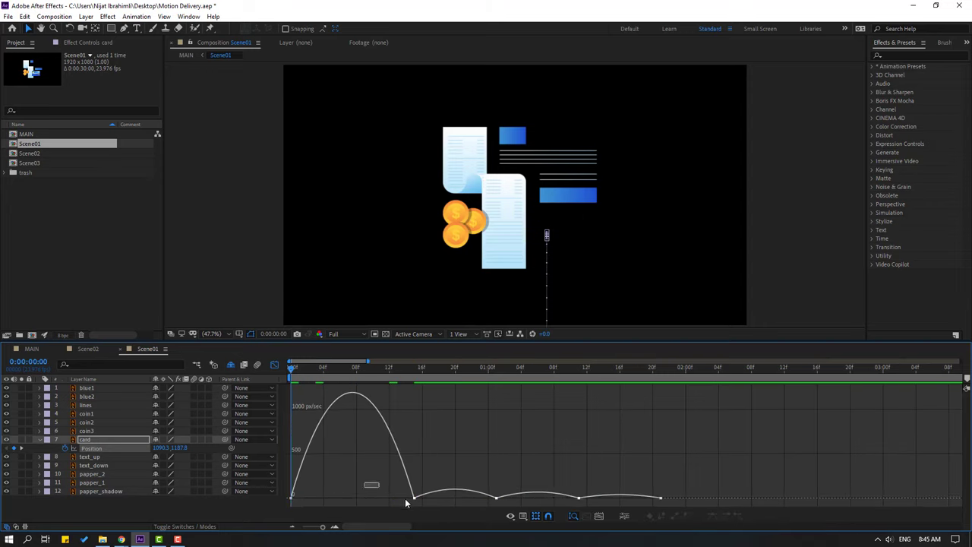
{"action": "left_click", "coordinate": [291, 498]}
{"action": "left_click_drag", "start_coordinate": [318, 504], "coordinate": [430, 481]}
{"action": "scroll", "coordinate": [434, 475], "scroll_direction": "down", "scroll_amount": 6}
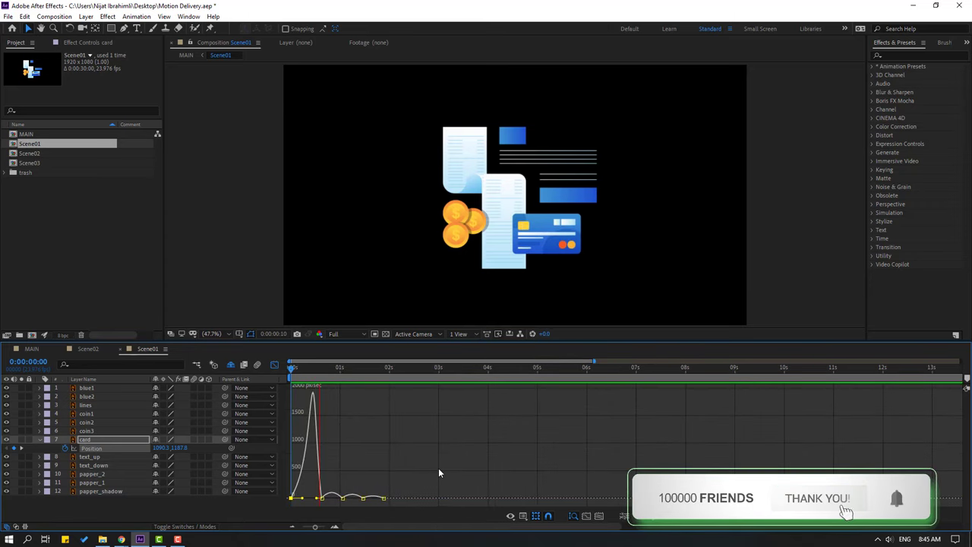
{"action": "key", "text": "space"}
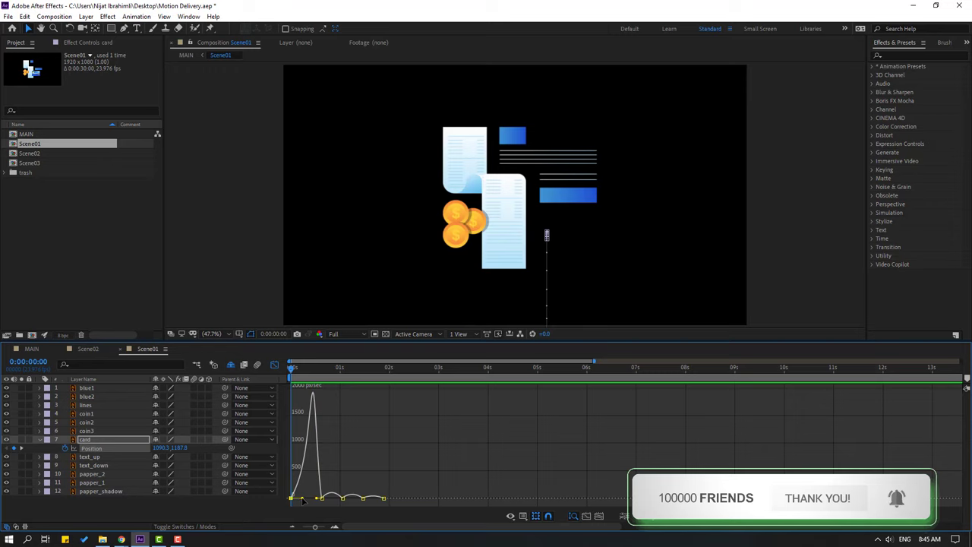
- Lengthen the second position keyframe's incoming ease until the card's speed peaks at about 3500 px/sec, preview, and leave the speed graph
{"action": "left_click_drag", "start_coordinate": [316, 498], "coordinate": [310, 498]}
{"action": "key", "text": "space"}
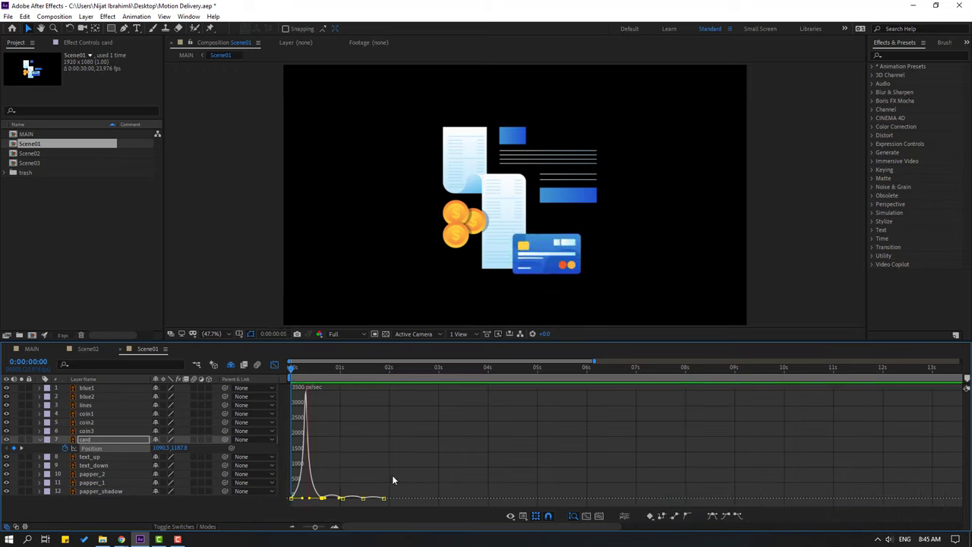
{"action": "key", "text": "space"}
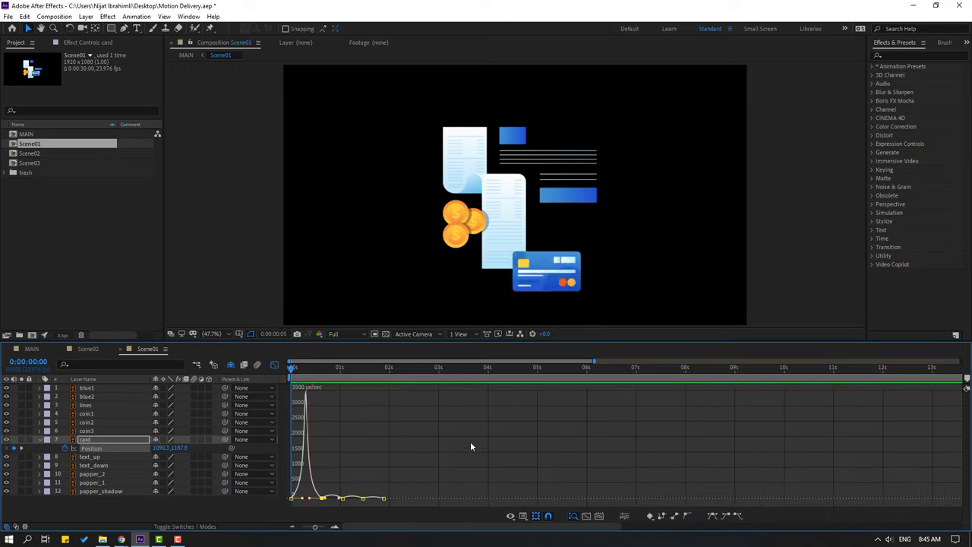
{"action": "key", "text": "space"}
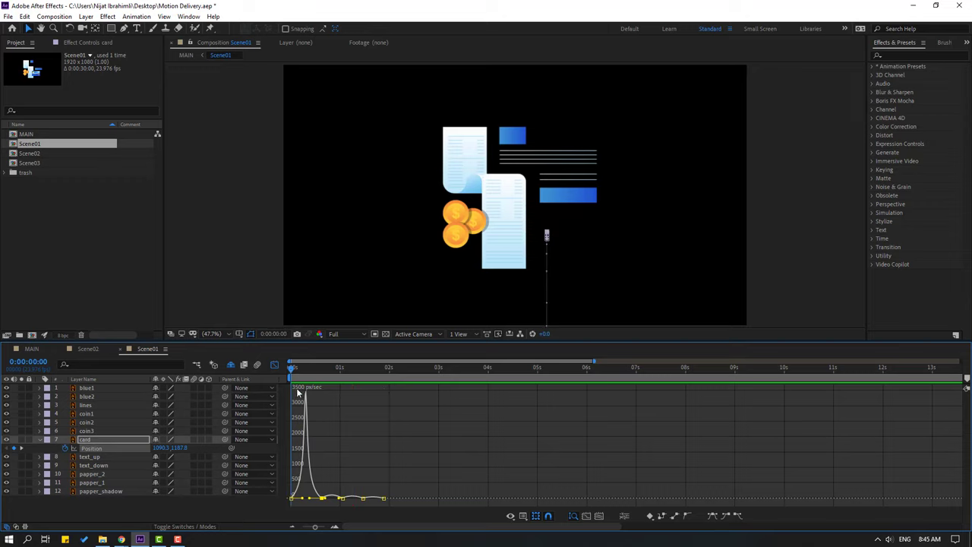
{"action": "left_click", "coordinate": [274, 365]}
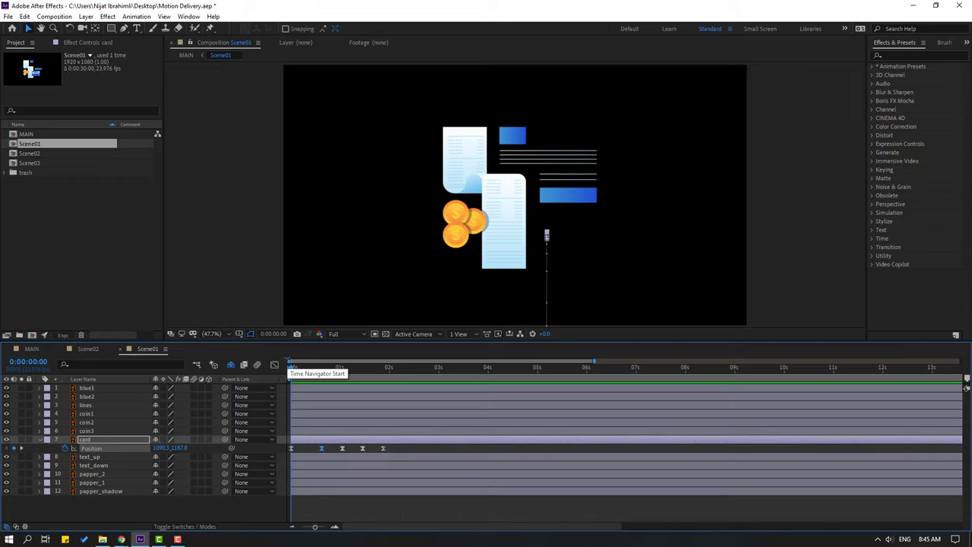
- Keyframe the card's rotation from 6° at 0:00:00:00 to about -4° at 0:00:00:14
{"action": "key", "text": "shift+r"}
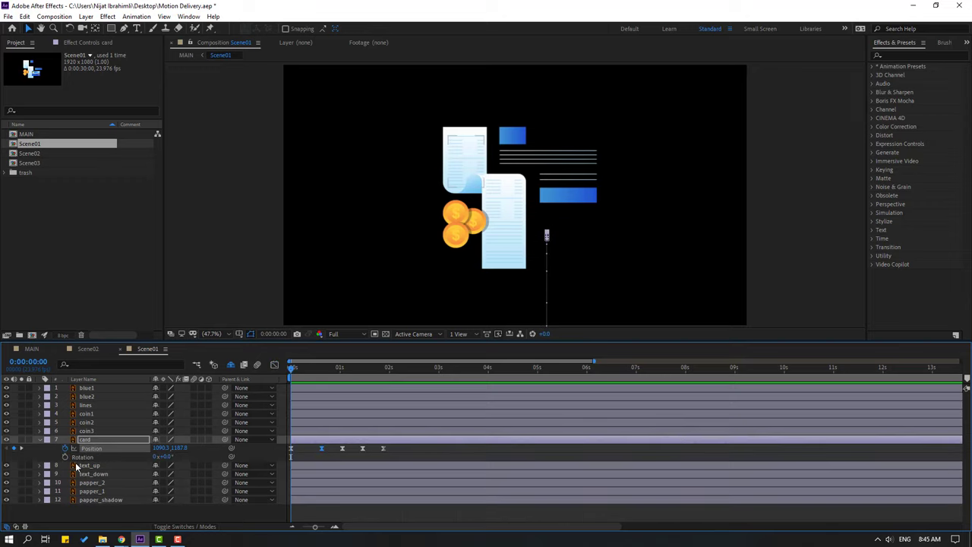
{"action": "left_click", "coordinate": [65, 456]}
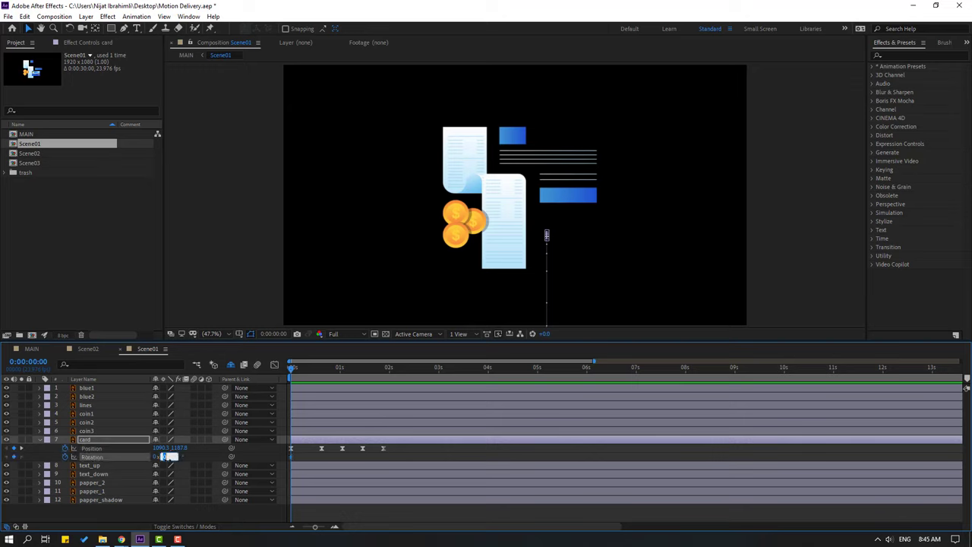
{"action": "left_click_drag", "start_coordinate": [294, 374], "coordinate": [326, 372]}
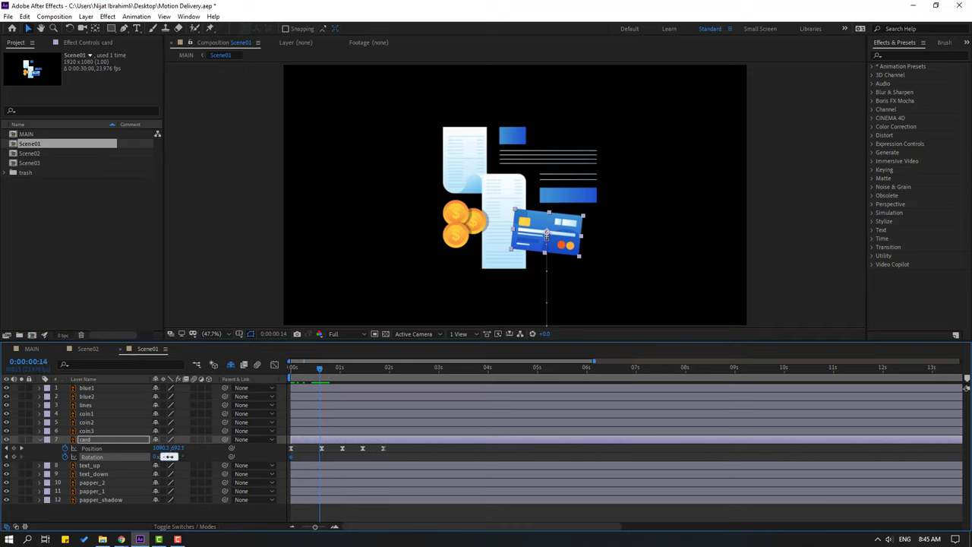
{"action": "left_click_drag", "start_coordinate": [168, 457], "coordinate": [155, 456]}
- Add card rotation keyframes of 2° at 0:00:01:08 and 0° at 0:00:01:20
{"action": "left_click_drag", "start_coordinate": [325, 370], "coordinate": [356, 378]}
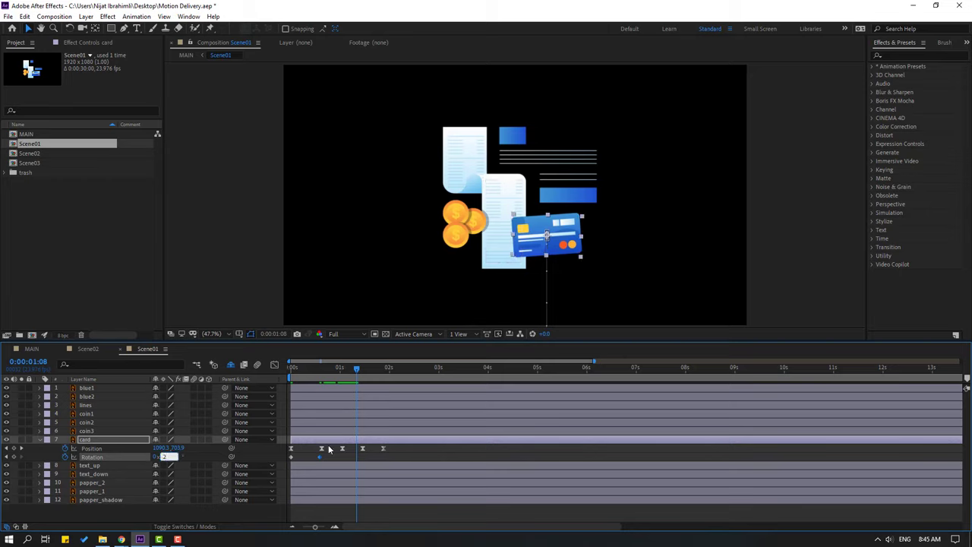
{"action": "type", "text": "0"}
{"action": "key", "text": "Return"}
{"action": "left_click_drag", "start_coordinate": [363, 372], "coordinate": [381, 375]}
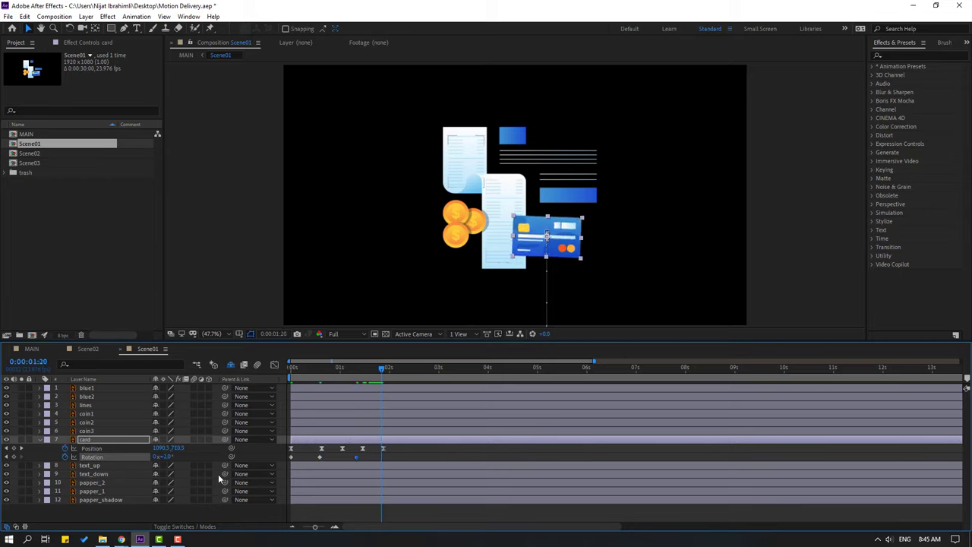
{"action": "type", "text": "0"}
{"action": "key", "text": "Return"}
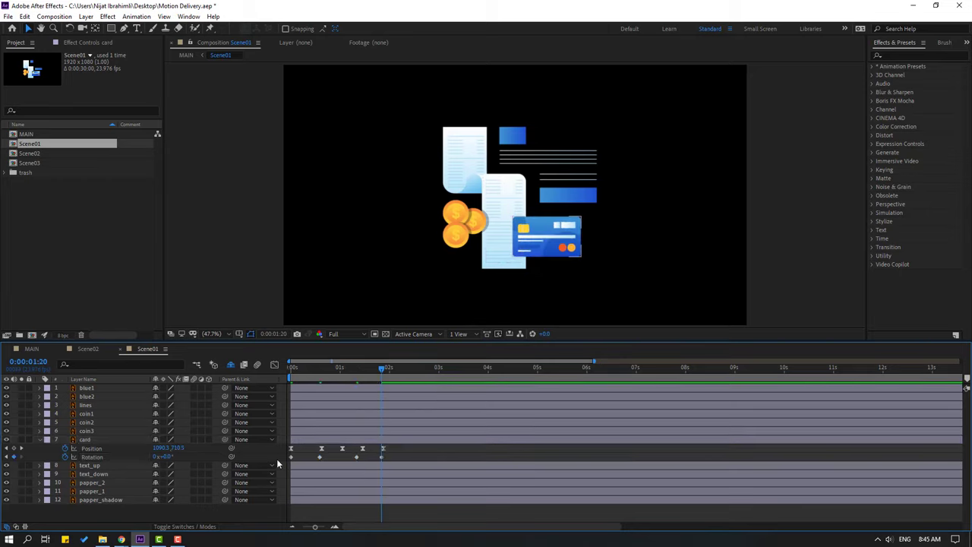
- Apply Easy Ease to all of the card's rotation keyframes and preview the motion
{"action": "right_click", "coordinate": [293, 459]}
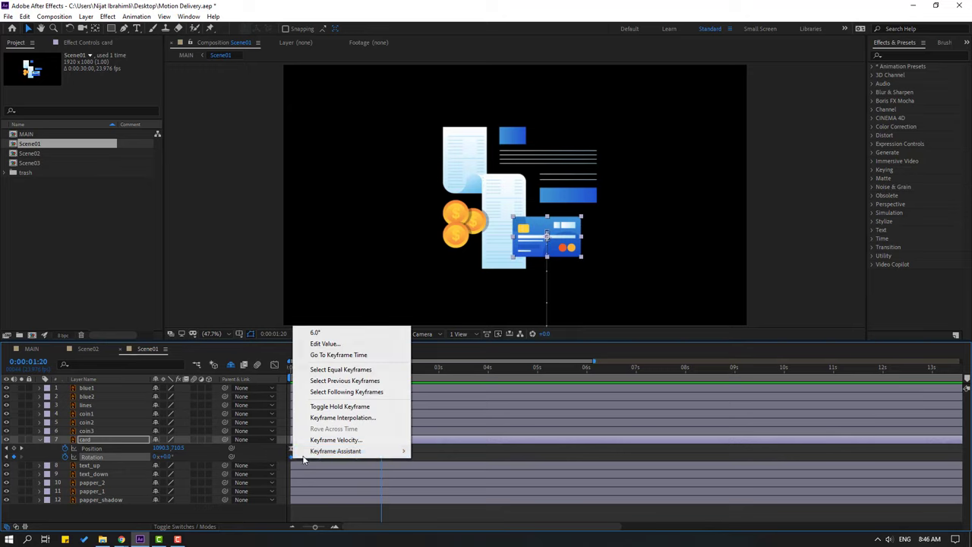
{"action": "mouse_move", "coordinate": [334, 449]}
{"action": "left_click", "coordinate": [437, 379]}
{"action": "left_click", "coordinate": [472, 457]}
{"action": "key", "text": "space"}
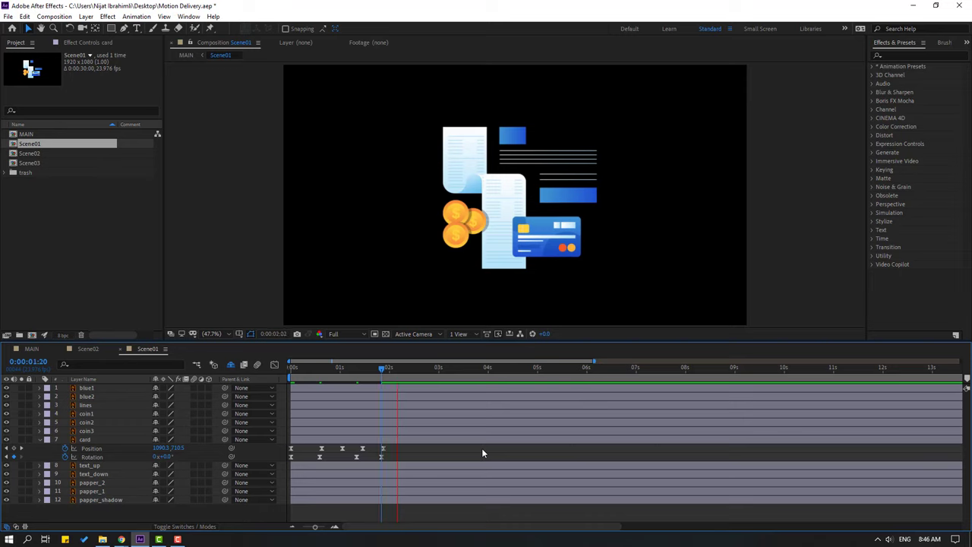
{"action": "left_click", "coordinate": [414, 450]}
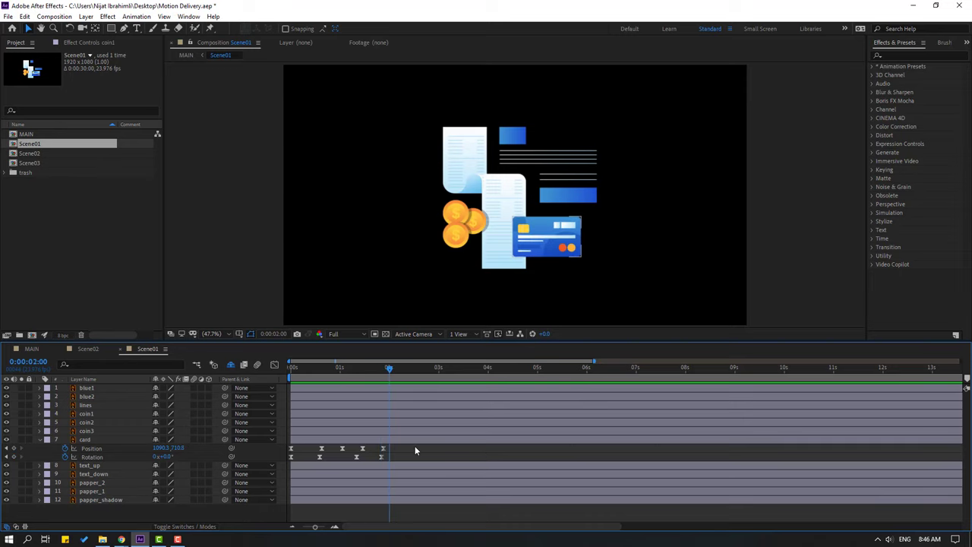
- Keyframe coin1's vertical position from Y 453.1 at 0:00:00:00 down to Y 681.1 at 0:00:00:10
{"action": "left_click", "coordinate": [455, 235]}
{"action": "scroll", "coordinate": [460, 254], "scroll_direction": "up", "scroll_amount": 2}
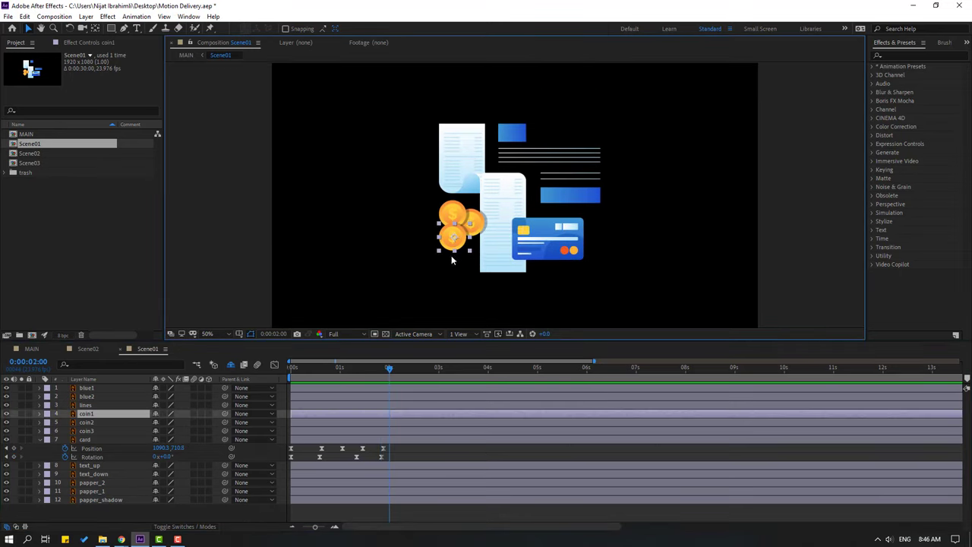
{"action": "left_click_drag", "start_coordinate": [389, 280], "coordinate": [445, 265]}
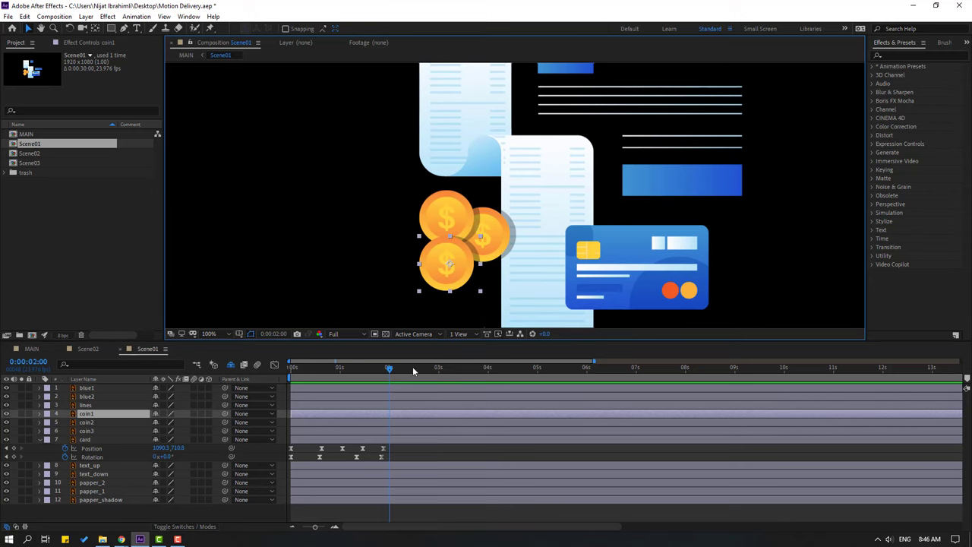
{"action": "left_click_drag", "start_coordinate": [385, 369], "coordinate": [294, 372]}
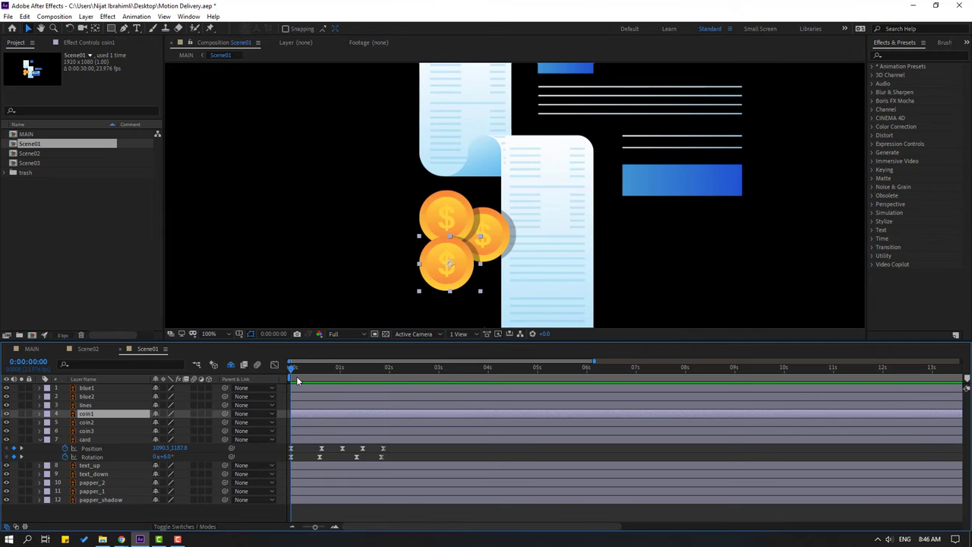
{"action": "key", "text": "p"}
{"action": "key", "text": "comma"}
{"action": "left_click_drag", "start_coordinate": [175, 430], "coordinate": [47, 430]}
{"action": "key", "text": "space"}
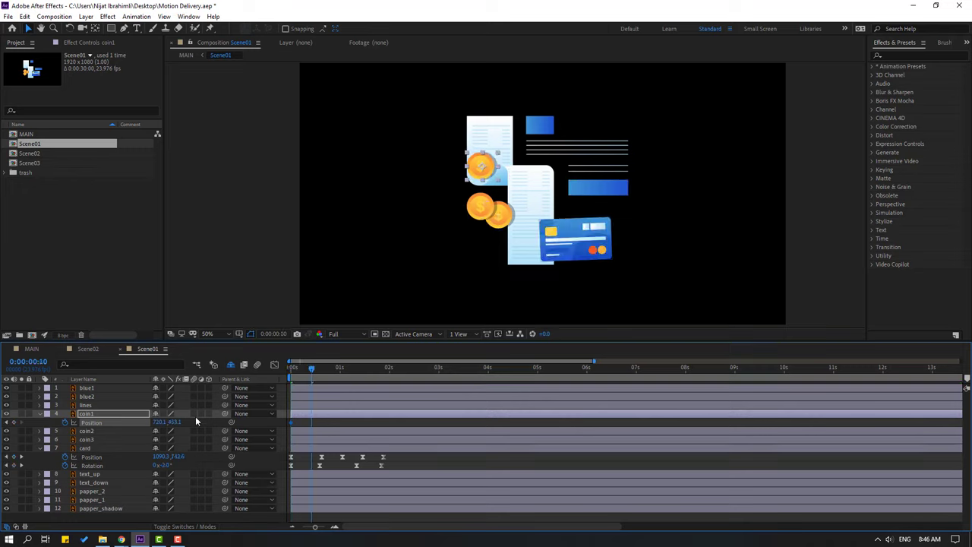
{"action": "left_click_drag", "start_coordinate": [174, 423], "coordinate": [290, 423]}
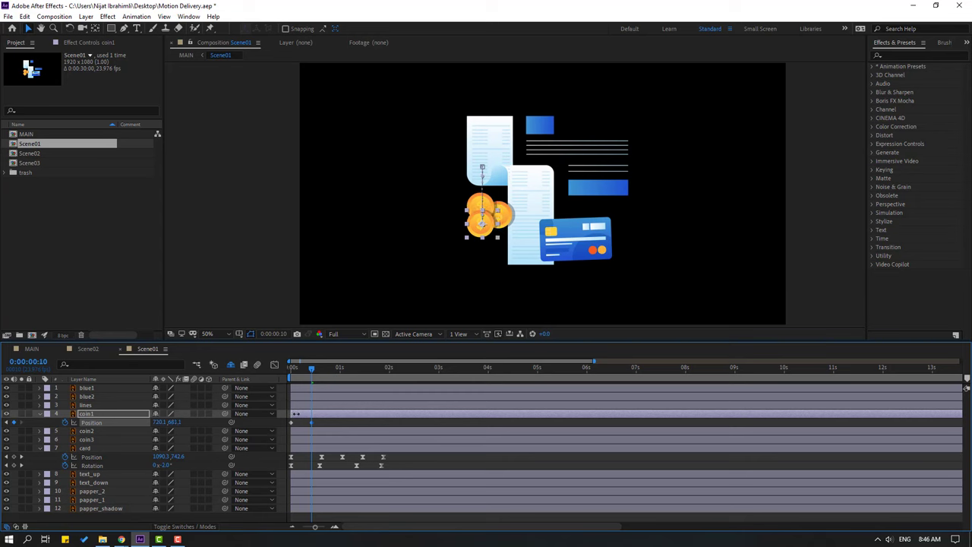
- Add slight vertical bobbing position keyframes for coin1 at 0:00:00:20 and 0:00:01:06, with Y 680.1 at the last
{"action": "scroll", "coordinate": [555, 280], "scroll_direction": "up", "scroll_amount": 2}
{"action": "left_click_drag", "start_coordinate": [555, 281], "coordinate": [687, 201]}
{"action": "key", "text": "shift+Page_Down"}
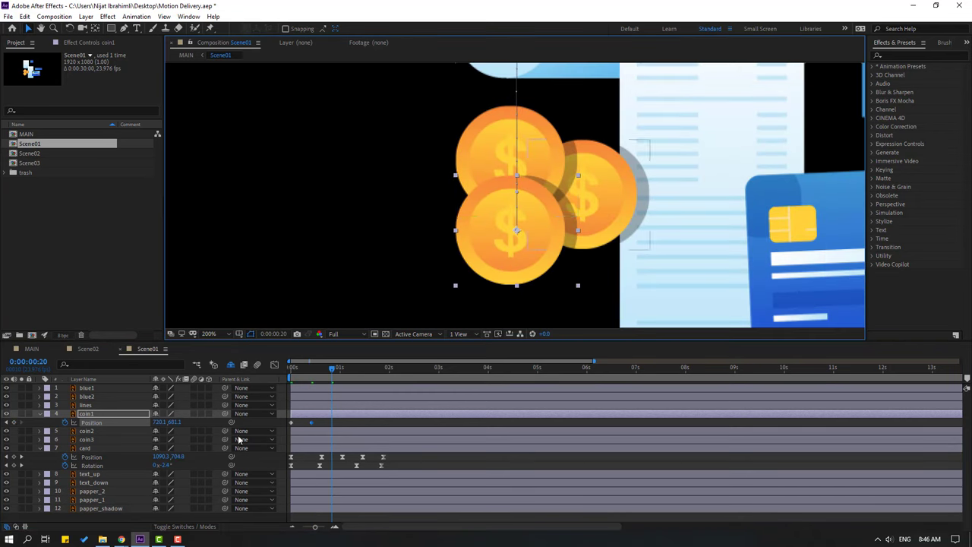
{"action": "mouse_move", "coordinate": [174, 422]}
{"action": "left_mouse_down"}
{"action": "mouse_move", "coordinate": [164, 422]}
{"action": "mouse_move", "coordinate": [180, 422]}
{"action": "left_mouse_up"}
{"action": "key", "text": "shift+Page_Down"}
- Apply Easy Ease to coin1's four position keyframes and check the resulting motion
{"action": "left_click_drag", "start_coordinate": [369, 429], "coordinate": [287, 419]}
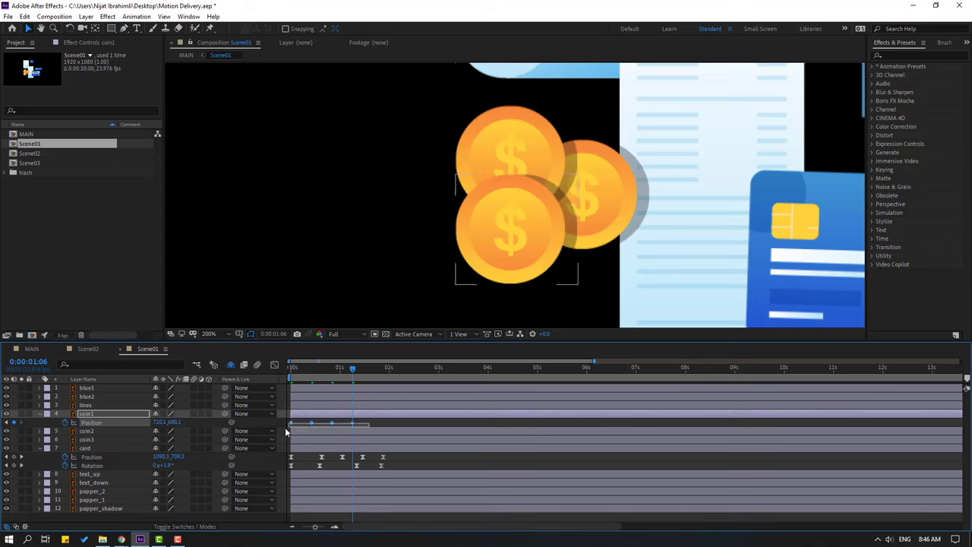
{"action": "right_click", "coordinate": [291, 422]}
{"action": "mouse_move", "coordinate": [356, 414]}
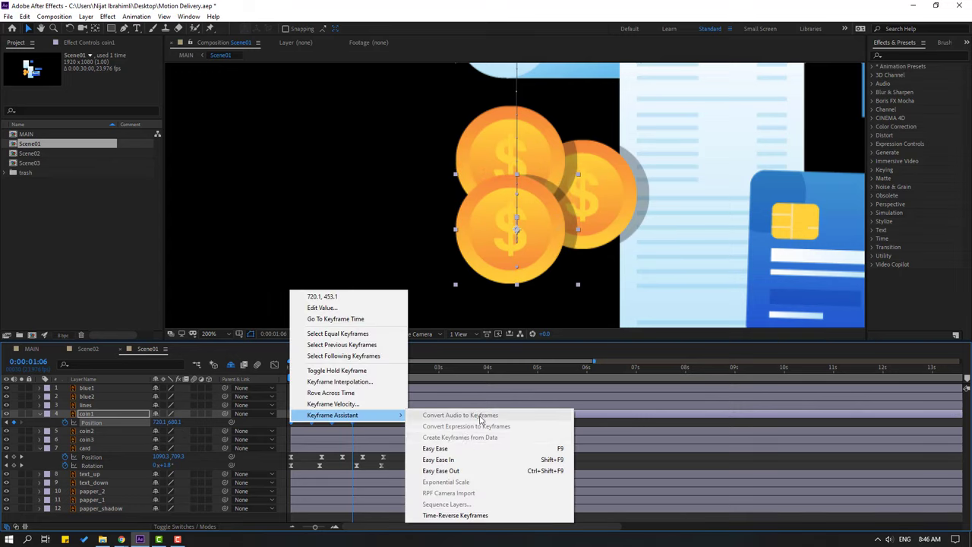
{"action": "left_click", "coordinate": [439, 448]}
{"action": "key", "text": "comma"}
{"action": "key", "text": "comma"}
{"action": "key", "text": "period"}
{"action": "key", "text": "period"}
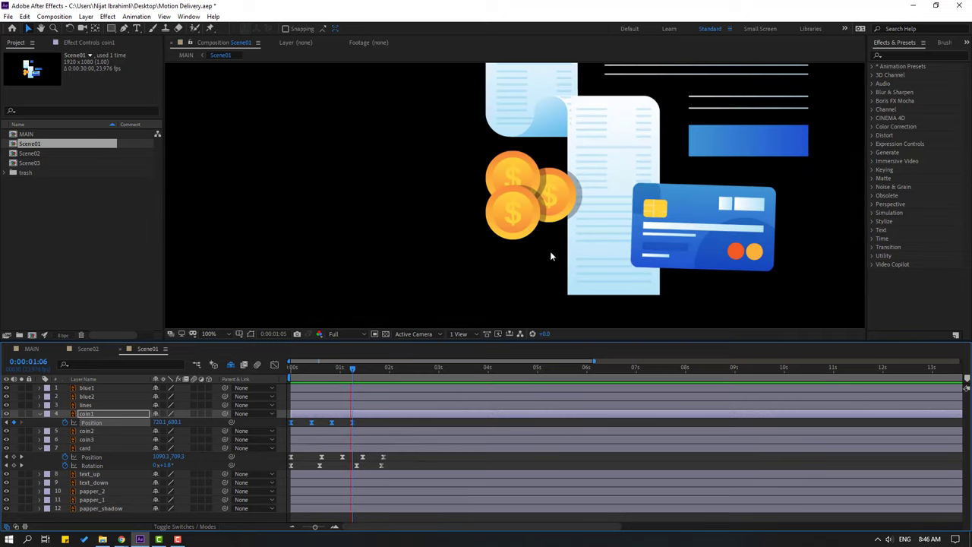
{"action": "left_click_drag", "start_coordinate": [342, 370], "coordinate": [317, 368]}
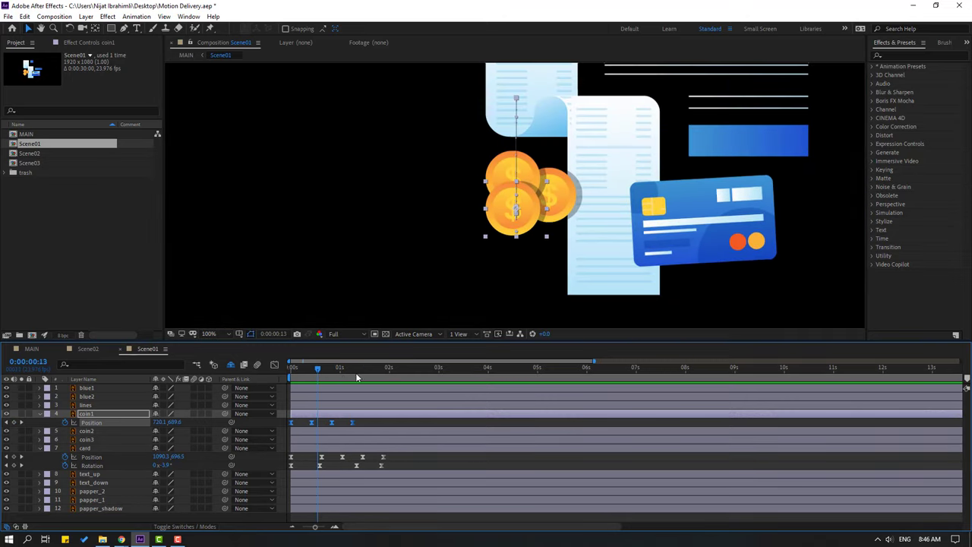
- Set coin1's position keyframes to Linear spatial interpolation and preview the bobbing
{"action": "right_click", "coordinate": [295, 419]}
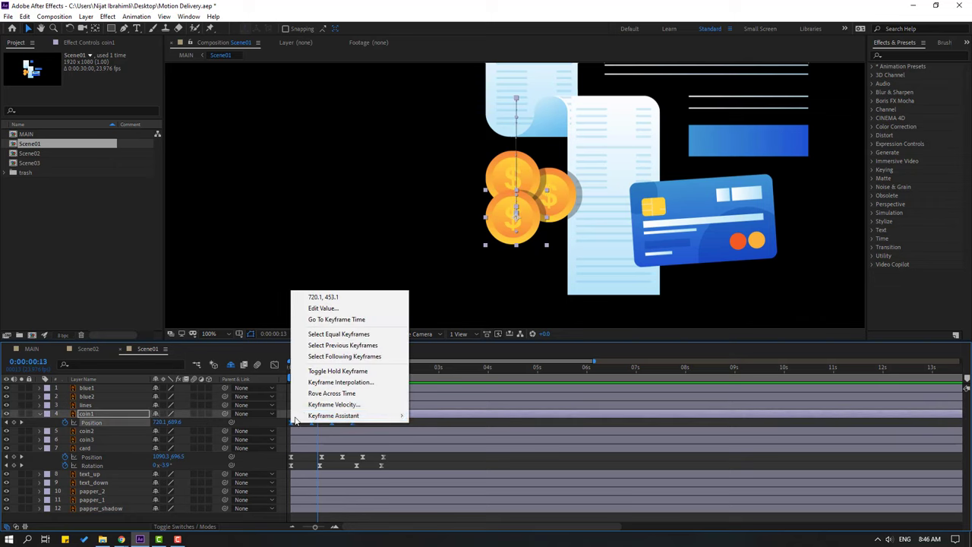
{"action": "left_click", "coordinate": [329, 382]}
{"action": "left_click", "coordinate": [479, 252]}
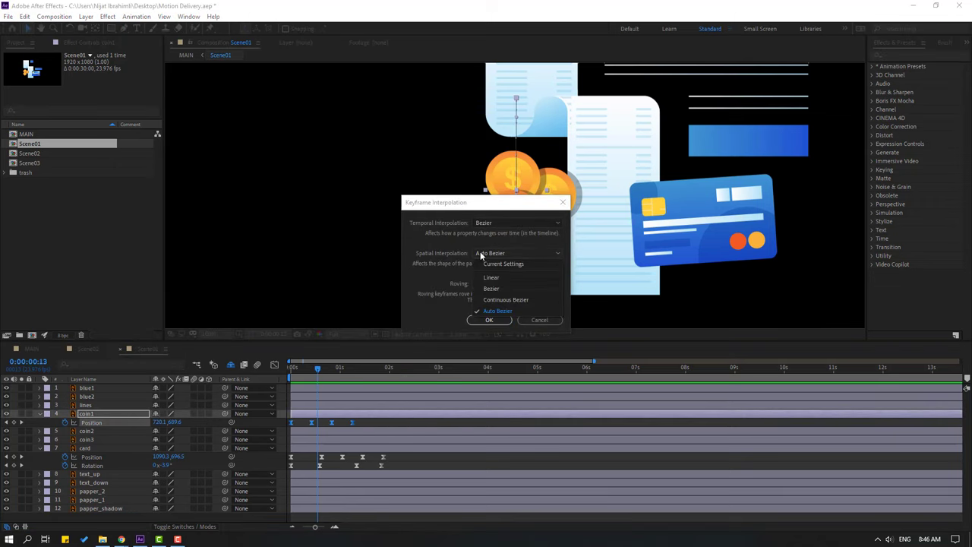
{"action": "left_click", "coordinate": [486, 275]}
{"action": "key", "text": "Return"}
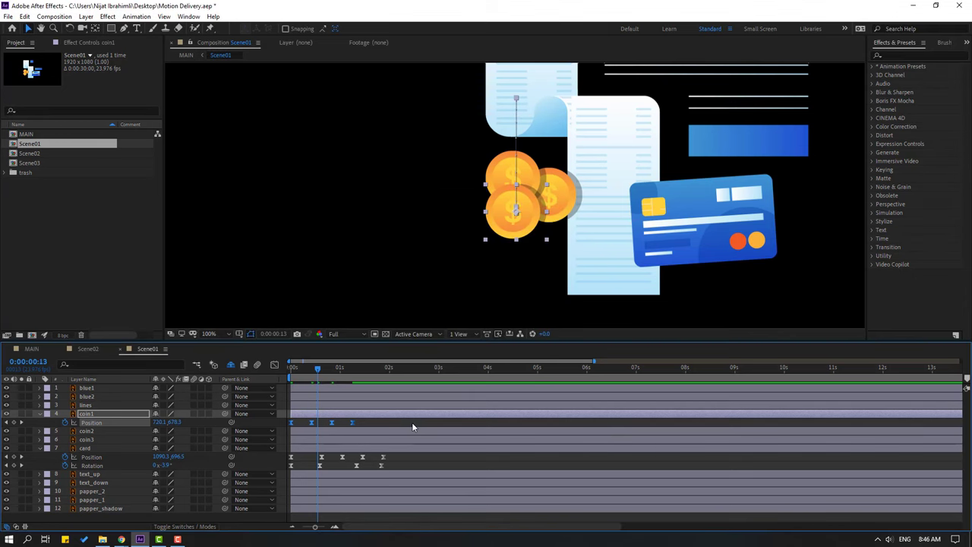
{"action": "key", "text": "space"}
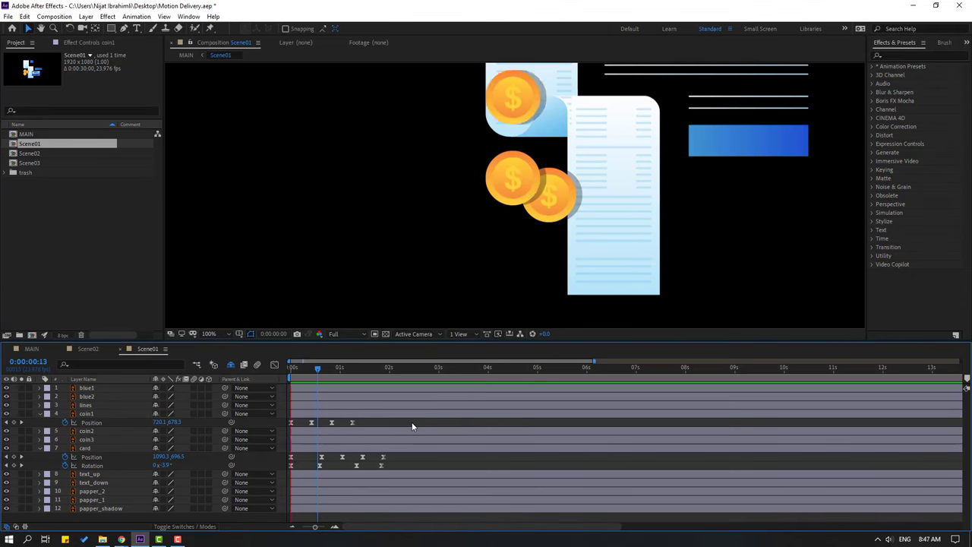
- In the speed graph, shorten the outgoing ease of coin1's first position keyframe so its drop starts abruptly, and preview it
{"action": "left_click", "coordinate": [355, 422]}
{"action": "left_click_drag", "start_coordinate": [369, 424], "coordinate": [283, 380]}
{"action": "left_click", "coordinate": [301, 370]}
{"action": "key", "text": "="}
{"action": "key", "text": "="}
{"action": "left_click_drag", "start_coordinate": [336, 457], "coordinate": [446, 457]}
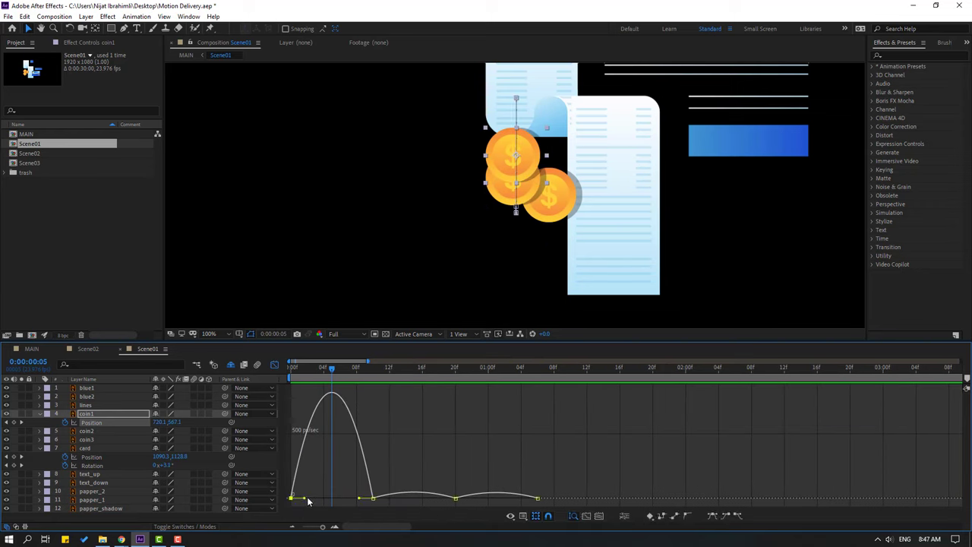
{"action": "left_click_drag", "start_coordinate": [304, 498], "coordinate": [291, 498]}
{"action": "key", "text": "-"}
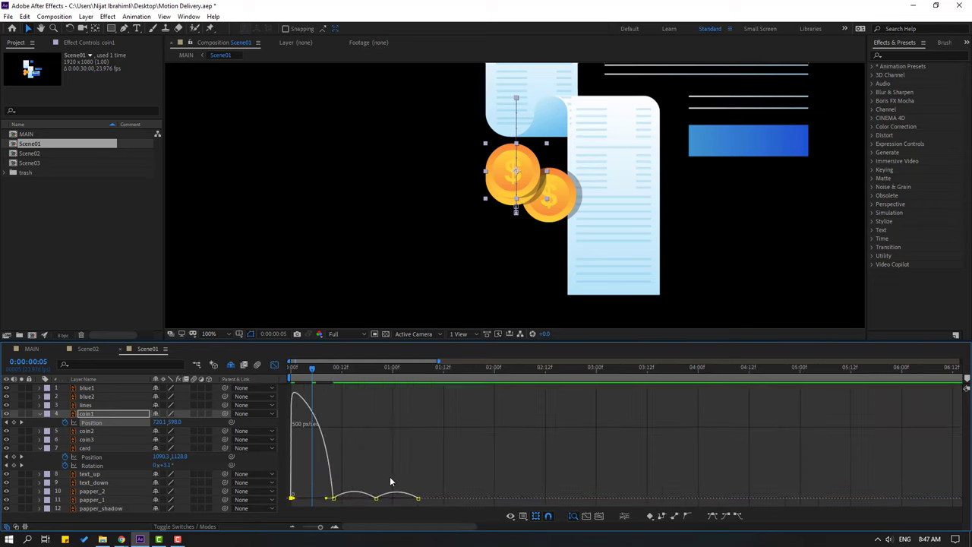
{"action": "key", "text": "space"}
{"action": "key", "text": "space"}
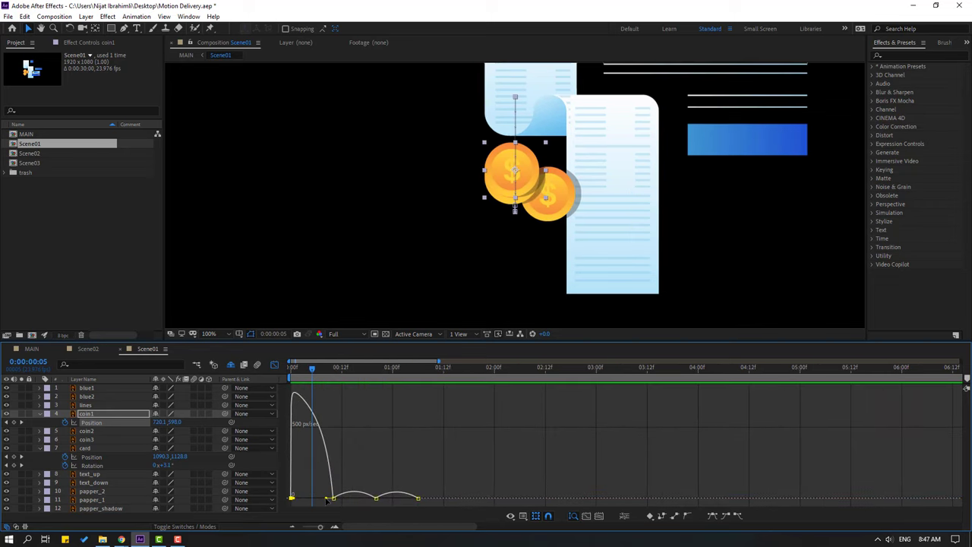
- Lengthen the second position keyframe's incoming ease until coin1's speed peaks at about 4000 px/sec, preview, and leave the speed graph
{"action": "left_click_drag", "start_coordinate": [326, 500], "coordinate": [319, 497]}
{"action": "key", "text": "space"}
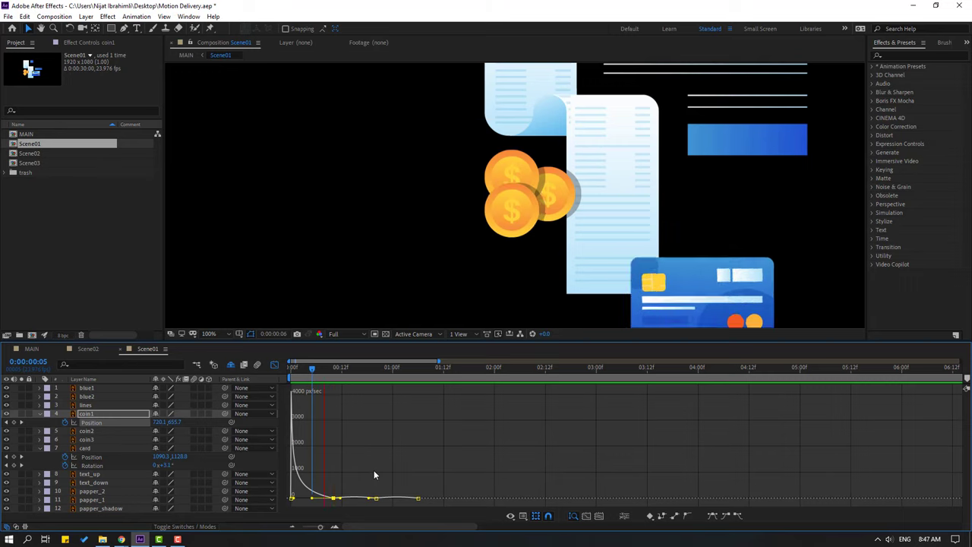
{"action": "key", "text": "space"}
{"action": "left_click", "coordinate": [276, 366]}
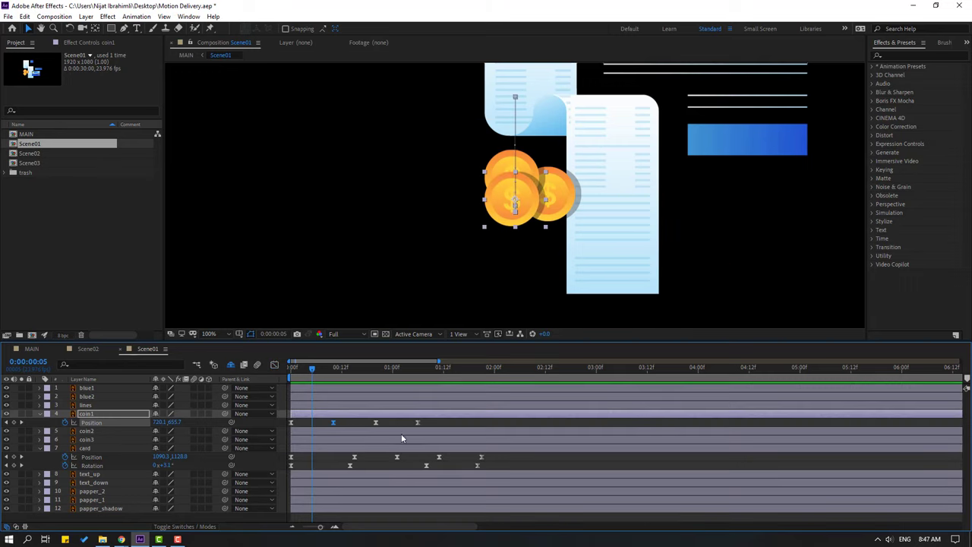
- Shift coin1's position keyframes to start at 0:00:00:05 and keyframe its scale from 0% at 0:00:00:00 to 100% at 0:00:00:05
{"action": "left_click_drag", "start_coordinate": [426, 425], "coordinate": [312, 423]}
{"action": "left_click", "coordinate": [298, 423]}
{"action": "left_click", "coordinate": [87, 414]}
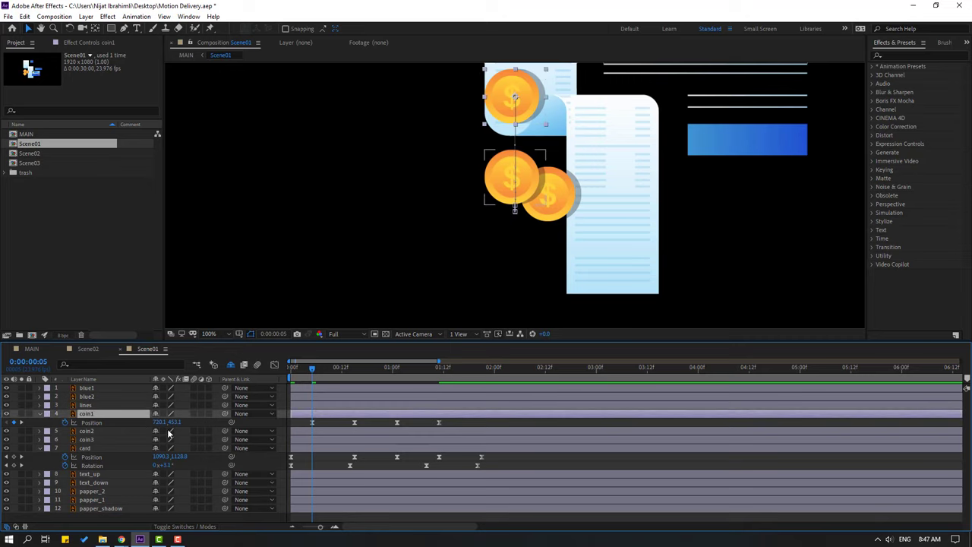
{"action": "key", "text": "alt+shift+s"}
{"action": "left_click", "coordinate": [75, 430]}
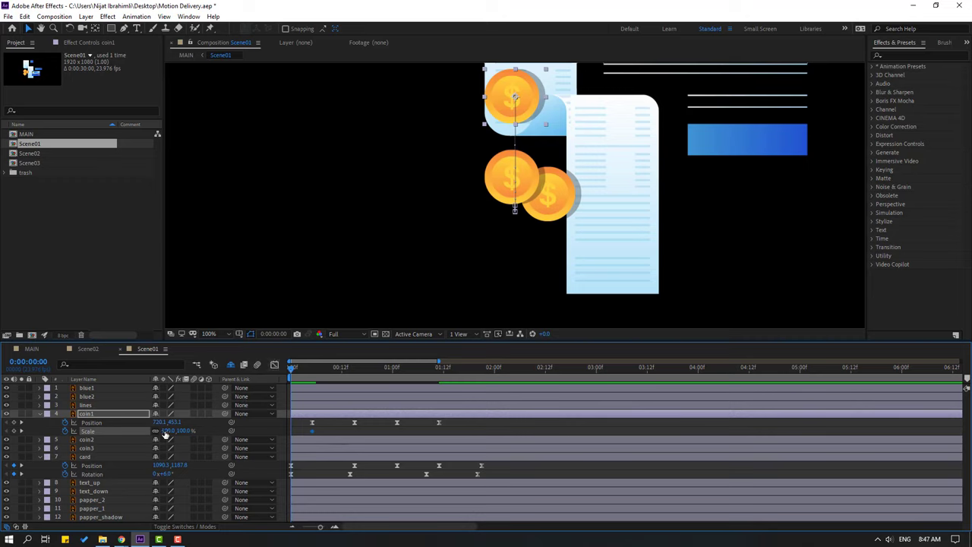
{"action": "type", "text": "0"}
{"action": "key", "text": "Return"}
- Apply Easy Ease to coin1's two scale keyframes and preview the whole scene
{"action": "left_click_drag", "start_coordinate": [277, 438], "coordinate": [278, 438]}
{"action": "right_click", "coordinate": [314, 435]}
{"action": "mouse_move", "coordinate": [365, 424]}
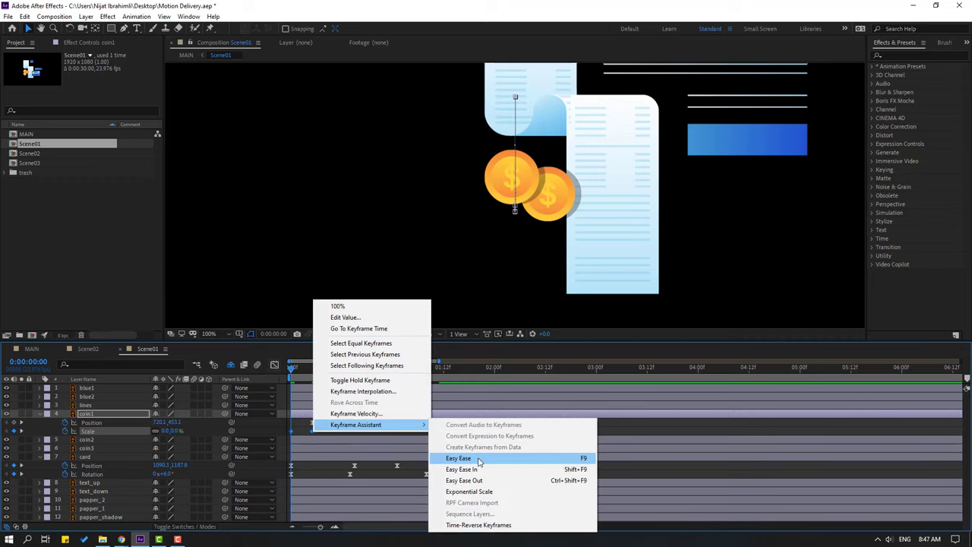
{"action": "left_click", "coordinate": [479, 458]}
{"action": "scroll", "coordinate": [394, 305], "scroll_direction": "down", "scroll_amount": 4}
{"action": "key", "text": "space"}
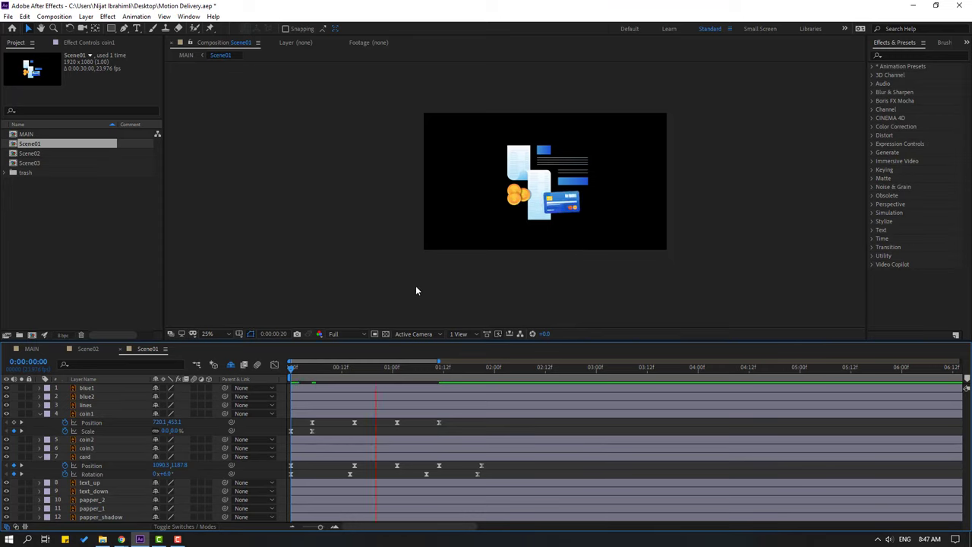
- Move coin1's position keyframes to start at about frame 10 and its second scale keyframe to about frame 7, previewing the timing
{"action": "scroll", "coordinate": [416, 290], "scroll_direction": "up", "scroll_amount": 2}
{"action": "left_click_drag", "start_coordinate": [462, 421], "coordinate": [311, 429]}
{"action": "key", "text": "space"}
{"action": "left_click_drag", "start_coordinate": [331, 423], "coordinate": [319, 432]}
{"action": "key", "text": "space"}
{"action": "left_click", "coordinate": [336, 431]}
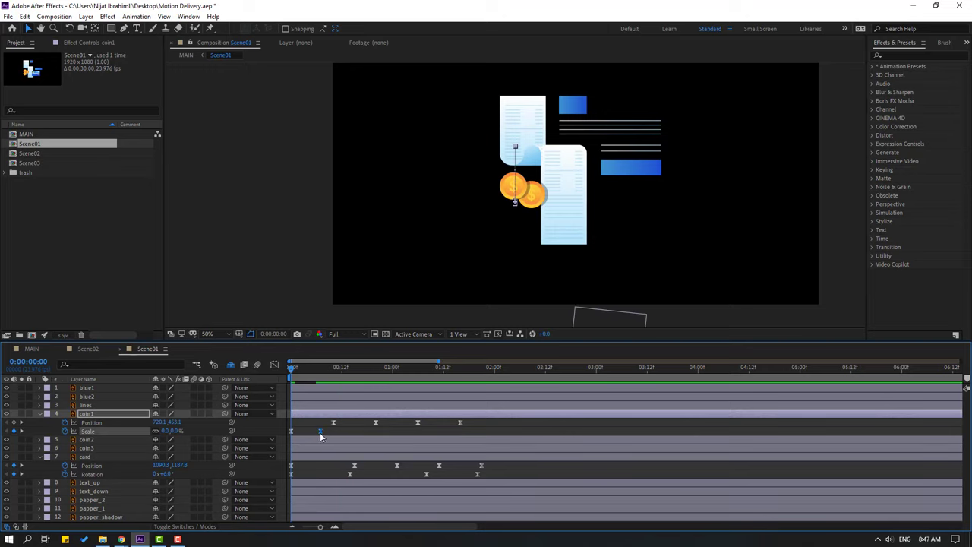
- Reshape coin1's position speed curve to peak at about 950 px/sec shortly after the first keyframe, and preview it
{"action": "left_click_drag", "start_coordinate": [497, 420], "coordinate": [327, 420]}
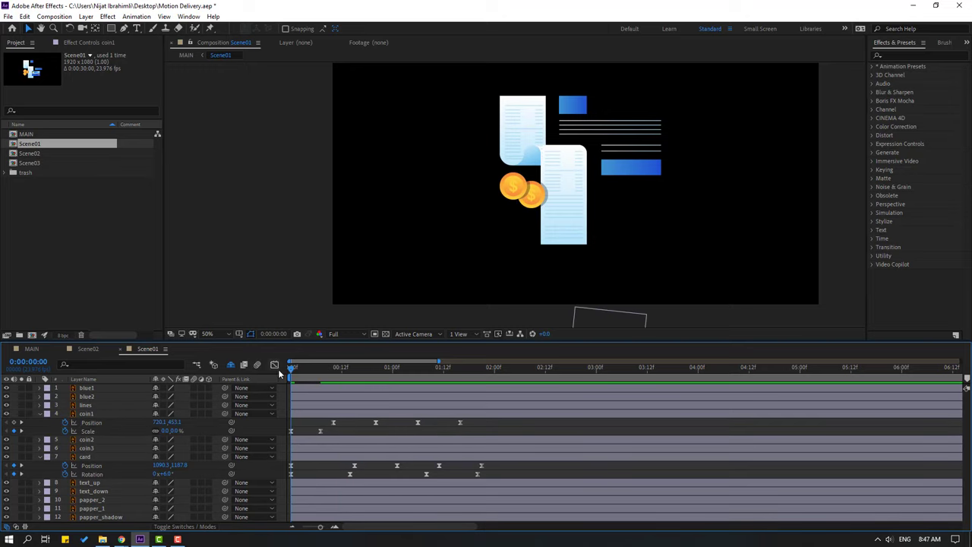
{"action": "left_click_drag", "start_coordinate": [475, 425], "coordinate": [326, 427]}
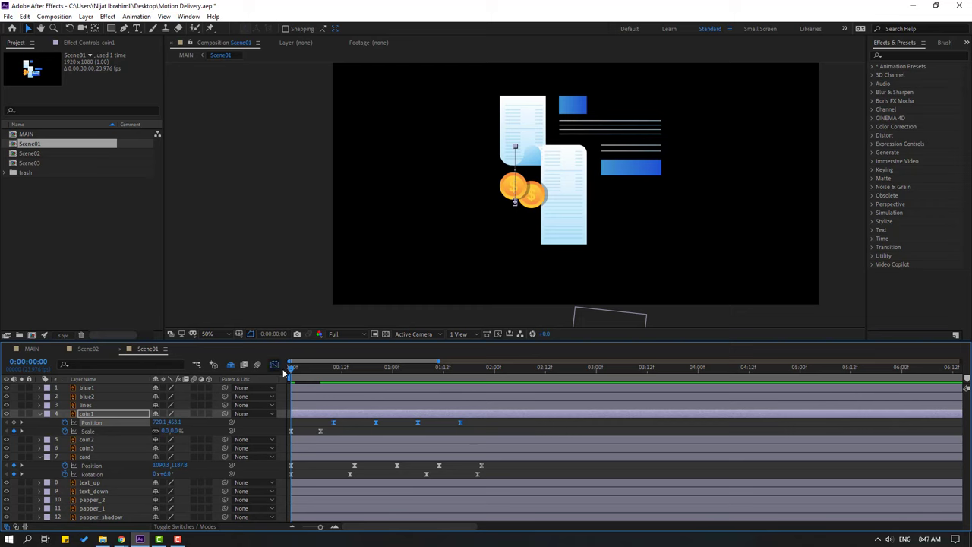
{"action": "left_click", "coordinate": [274, 364]}
{"action": "left_click", "coordinate": [325, 379]}
{"action": "double_click", "coordinate": [379, 495]}
{"action": "left_click_drag", "start_coordinate": [356, 498], "coordinate": [343, 498]}
{"action": "key", "text": "space"}
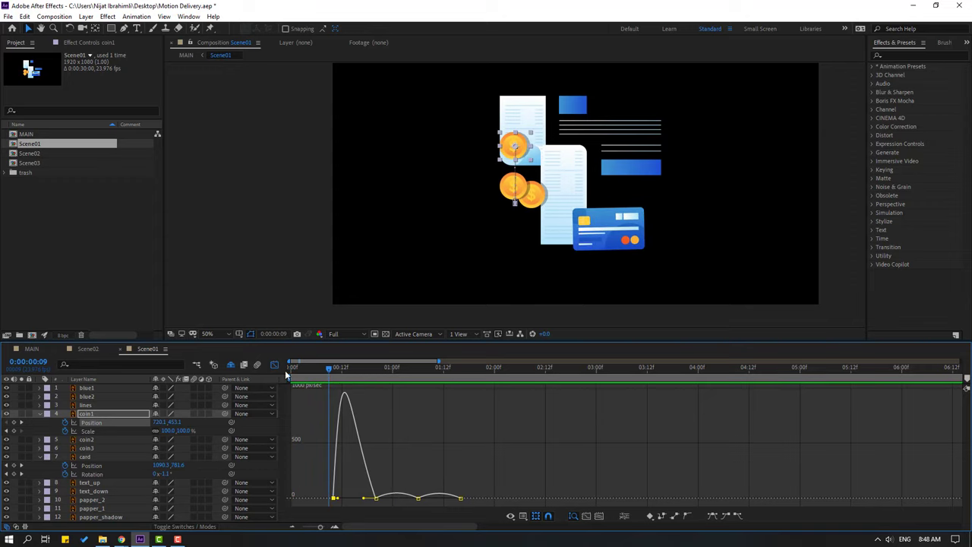
{"action": "key", "text": "space"}
- Leave the speed graph, shift coin1's four position keyframes to start at about frame 7, and preview
{"action": "key", "text": "shift+F3"}
{"action": "left_click_drag", "start_coordinate": [467, 422], "coordinate": [324, 427]}
{"action": "key", "text": "space"}
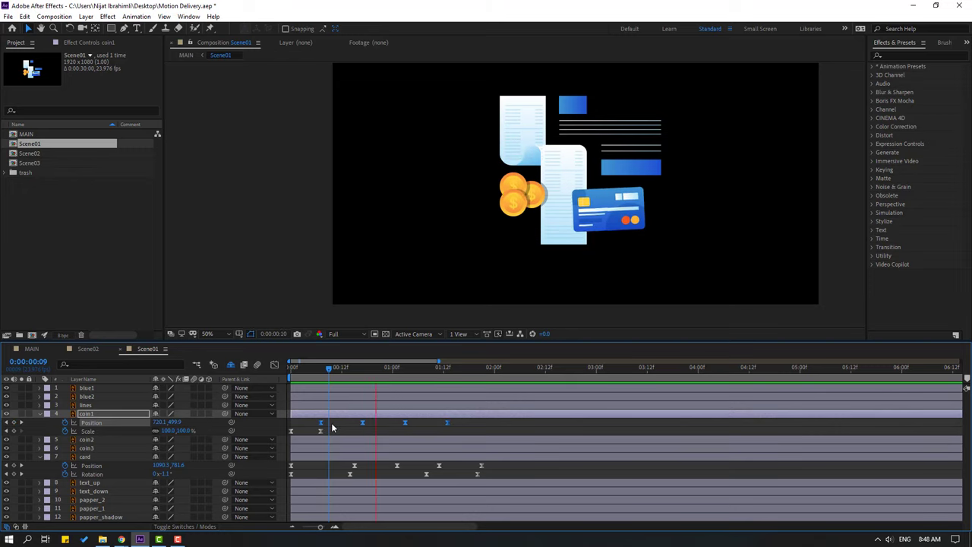
- Lengthen the first position keyframe's outgoing ease so coin1's speed peaks at about 2100 px/sec just before the second keyframe, and preview
{"action": "left_click_drag", "start_coordinate": [466, 428], "coordinate": [321, 434]}
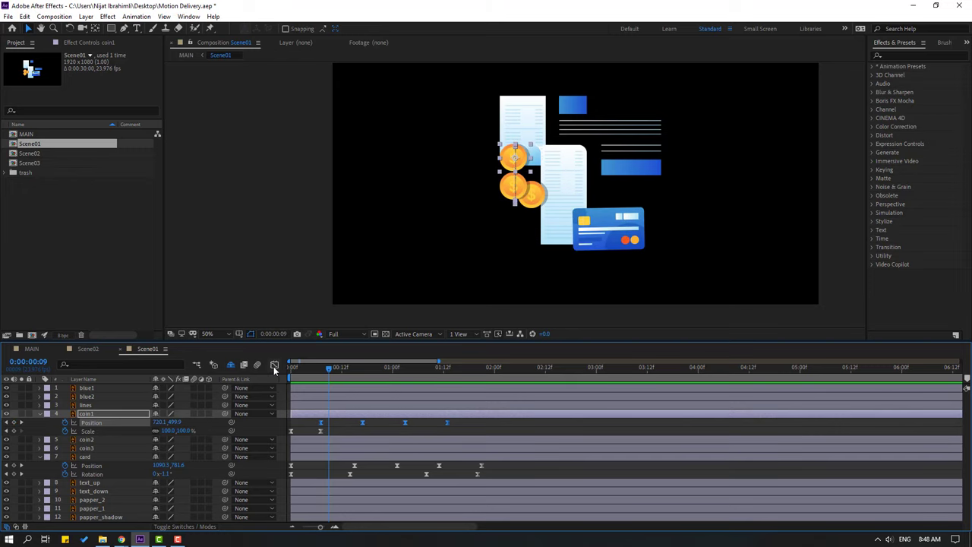
{"action": "left_click", "coordinate": [275, 365]}
{"action": "left_click", "coordinate": [321, 498]}
{"action": "mouse_move", "coordinate": [328, 498]}
{"action": "left_mouse_down"}
{"action": "mouse_move", "coordinate": [360, 498]}
{"action": "mouse_move", "coordinate": [344, 501]}
{"action": "left_mouse_up"}
{"action": "key", "text": "space"}
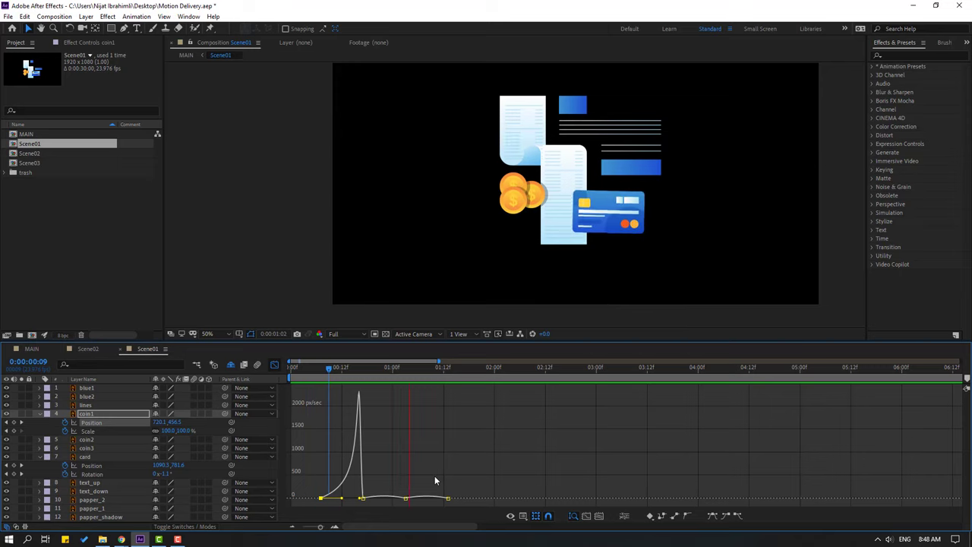
{"action": "key", "text": "space"}
{"action": "key", "text": "space"}
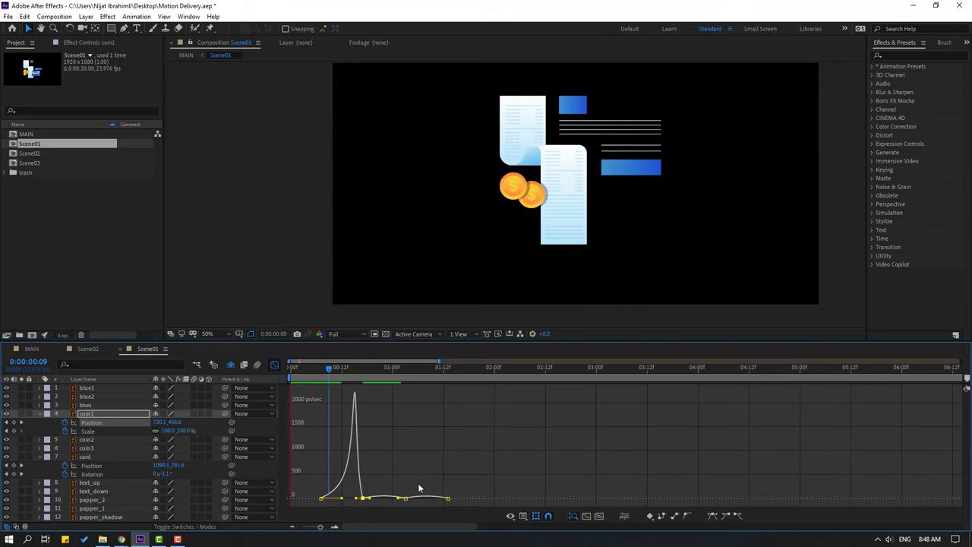
{"action": "scroll", "coordinate": [494, 246], "scroll_direction": "up", "scroll_amount": 2}
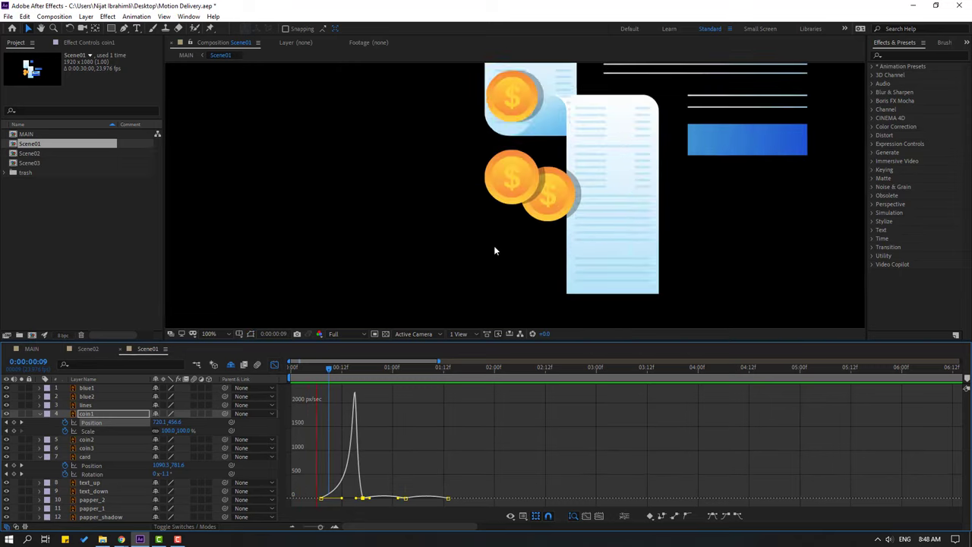
{"action": "key", "text": "space"}
- Shift coin1's last three position keyframes so the second one sits at about frame 23, and preview the timing
{"action": "left_click", "coordinate": [274, 365]}
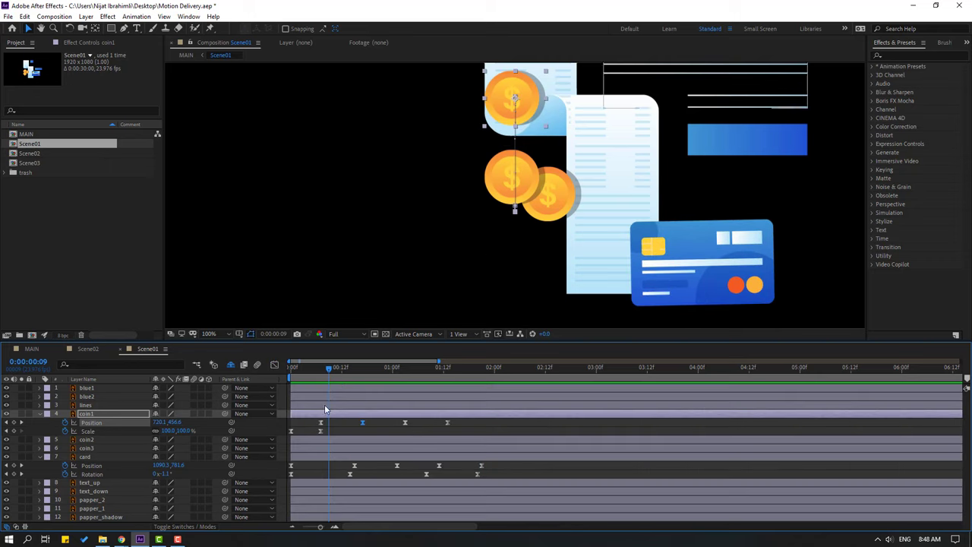
{"action": "left_click", "coordinate": [362, 423]}
{"action": "left_click_drag", "start_coordinate": [362, 423], "coordinate": [388, 422]}
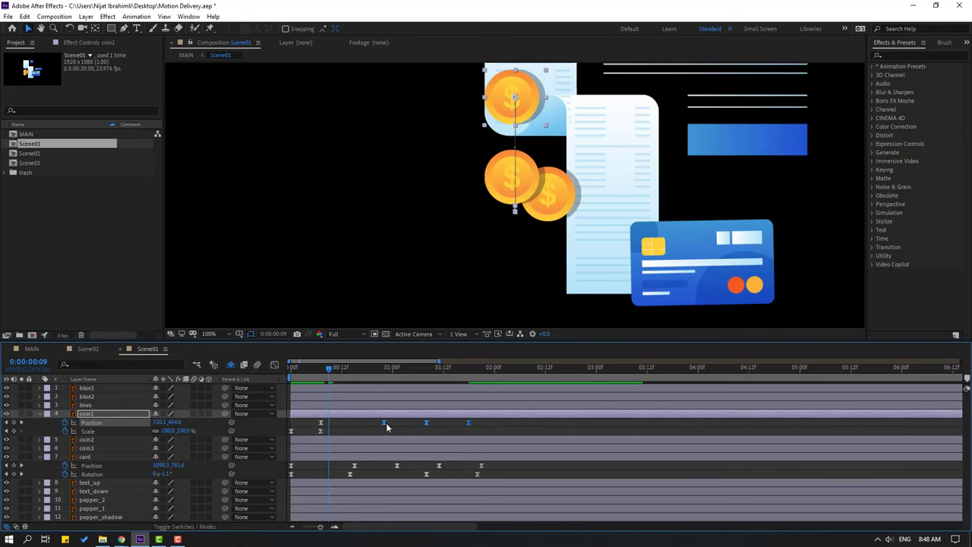
{"action": "key", "text": "space"}
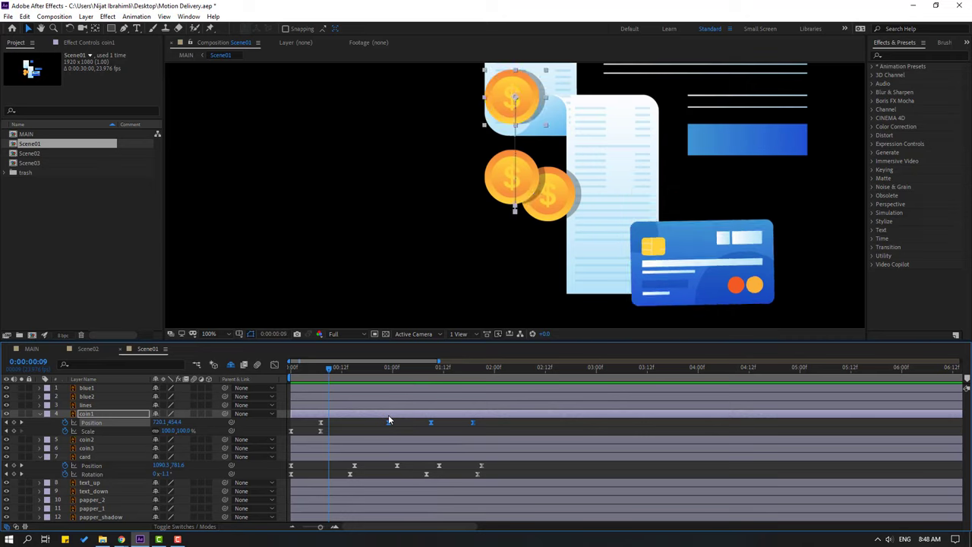
{"action": "key", "text": "space"}
- Copy coin1's position and scale keyframes and paste them onto coin2 and coin3 at 0:00:00:00
{"action": "key", "text": "Home"}
{"action": "left_click_drag", "start_coordinate": [489, 421], "coordinate": [290, 438]}
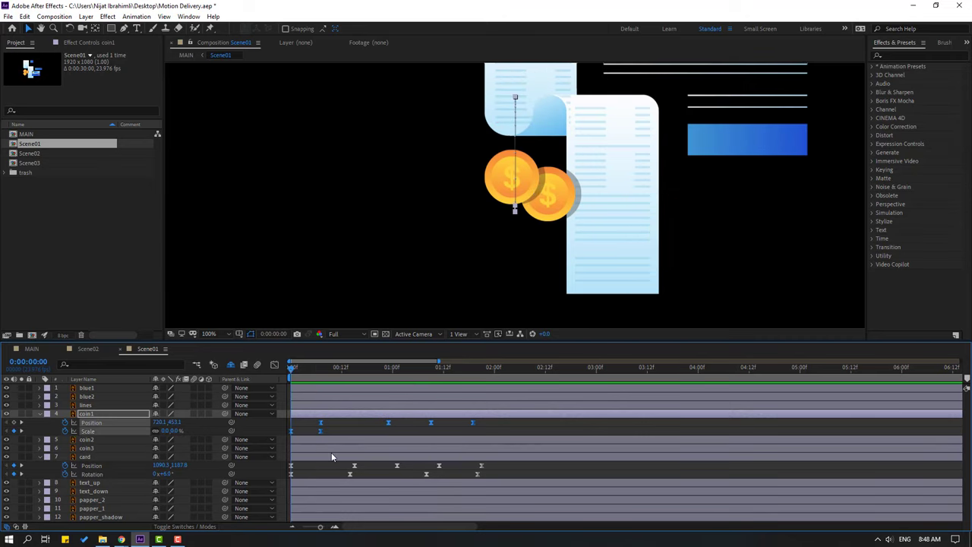
{"action": "key", "text": "u"}
{"action": "left_click", "coordinate": [89, 423]}
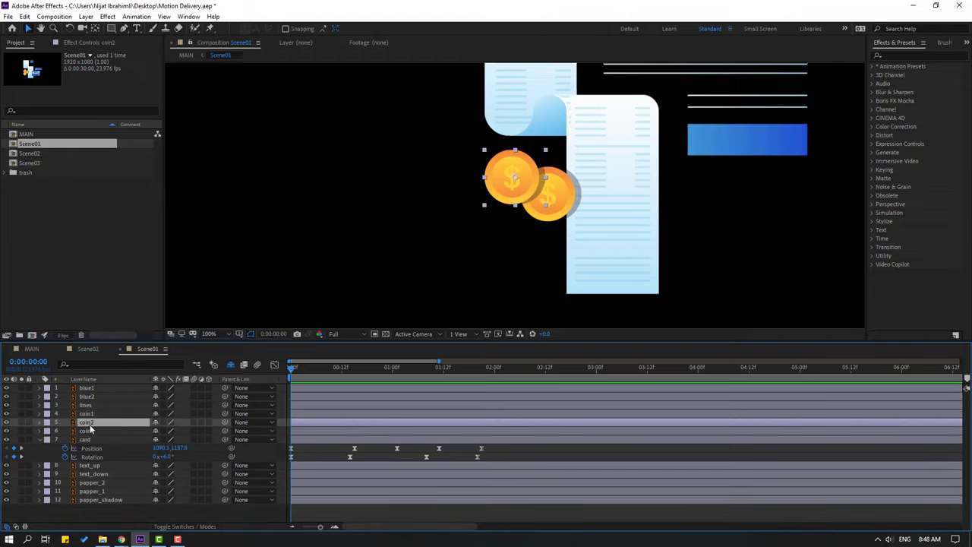
{"action": "key", "text": "ctrl+v"}
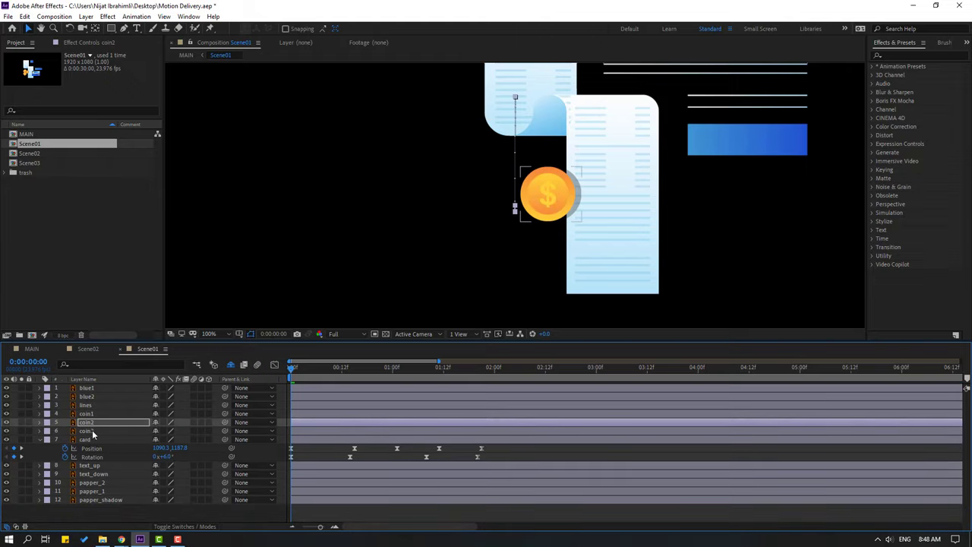
{"action": "left_click", "coordinate": [89, 431]}
{"action": "key", "text": "Return"}
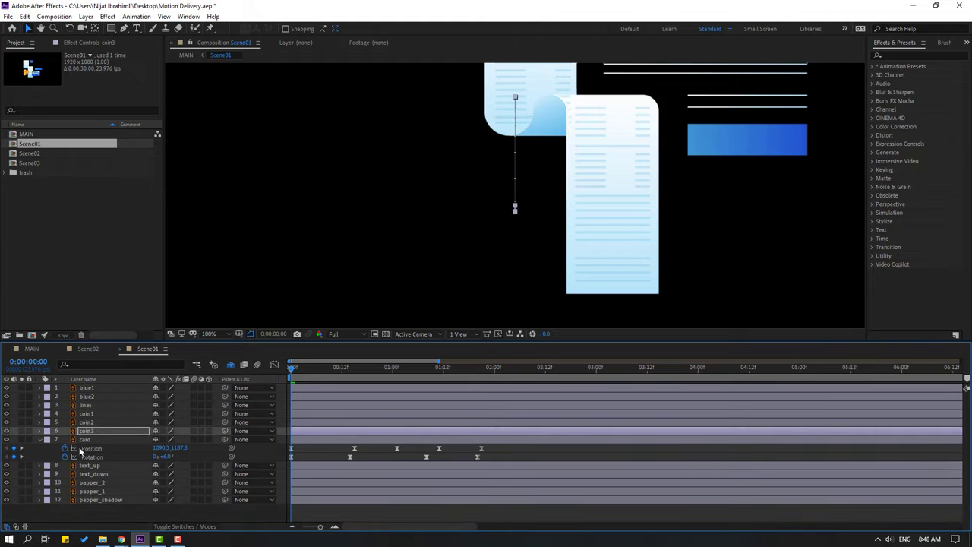
- Move coin2 with all its position keyframes selected to about 769, 604 at 0:00:01:19, and preview
{"action": "left_click", "coordinate": [97, 423]}
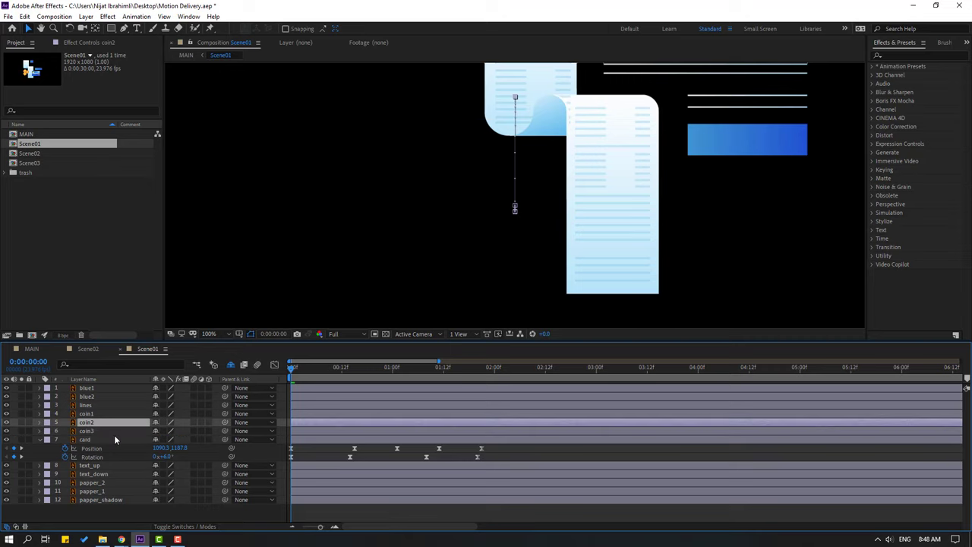
{"action": "key", "text": "p"}
{"action": "left_click_drag", "start_coordinate": [307, 370], "coordinate": [309, 438]}
{"action": "left_click_drag", "start_coordinate": [513, 236], "coordinate": [539, 196]}
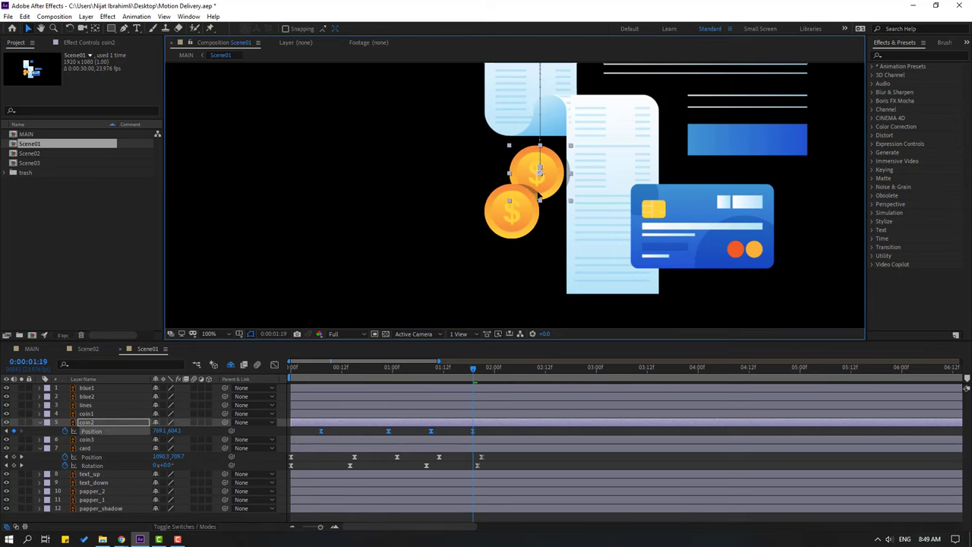
{"action": "scroll", "coordinate": [474, 237], "scroll_direction": "down", "scroll_amount": 1}
{"action": "key", "text": "space"}
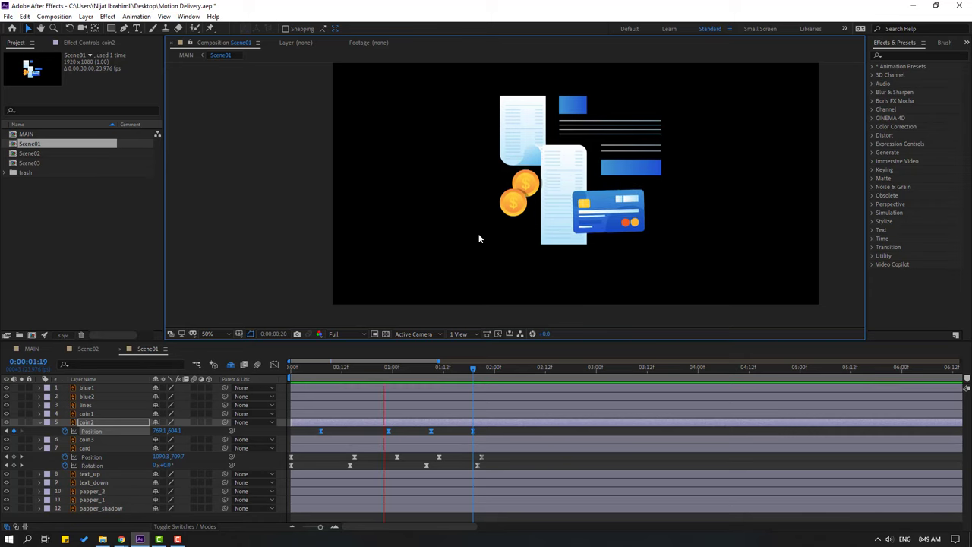
{"action": "key", "text": "space"}
{"action": "key", "text": "slash"}
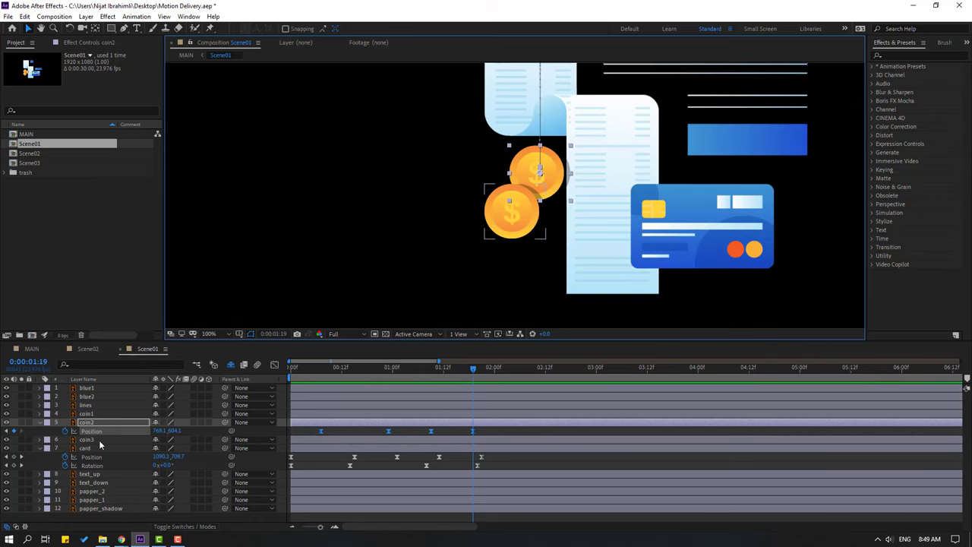
- Move coin3 with all its position keyframes selected to about 701, 593 at 0:00:01:19, and preview
{"action": "left_click", "coordinate": [99, 441]}
{"action": "key", "text": "u"}
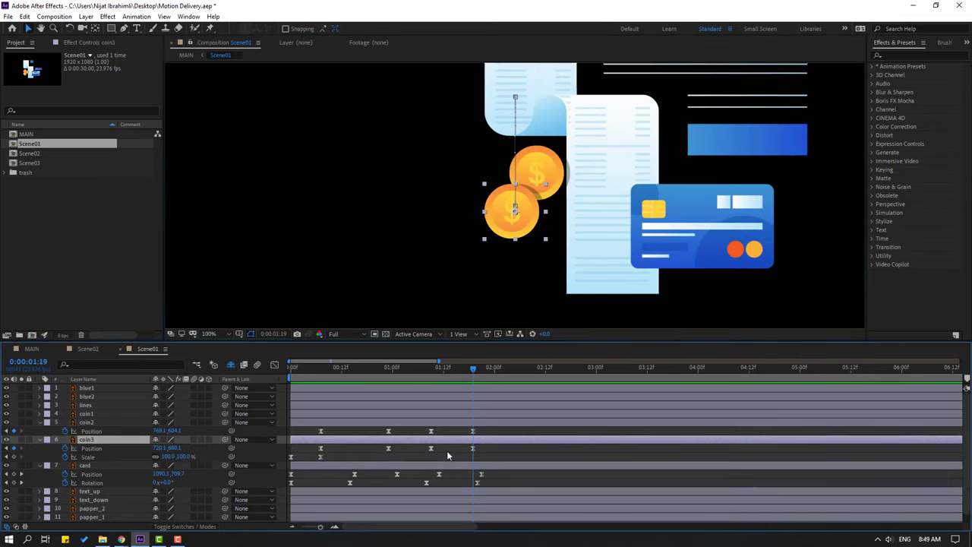
{"action": "left_click_drag", "start_coordinate": [485, 453], "coordinate": [315, 445]}
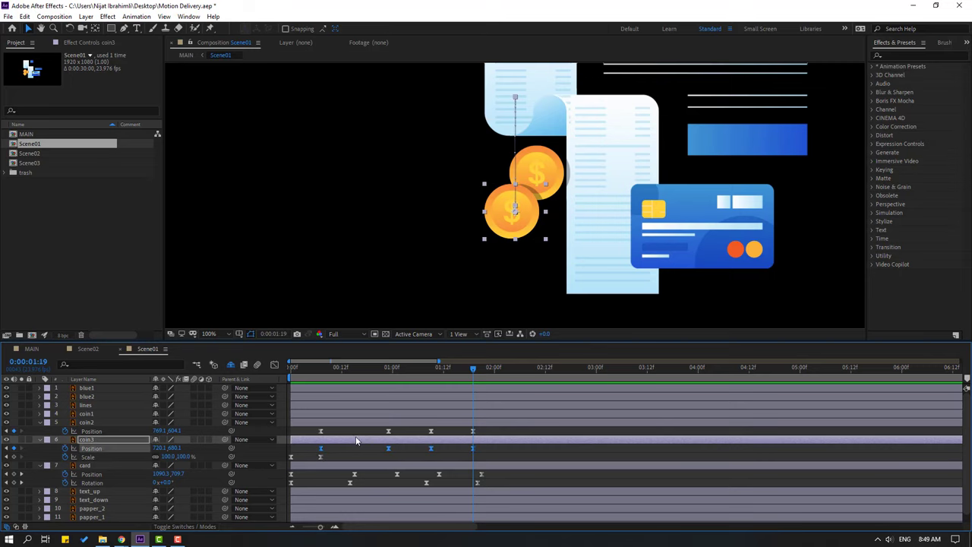
{"action": "left_click_drag", "start_coordinate": [507, 212], "coordinate": [495, 183]}
{"action": "scroll", "coordinate": [495, 183], "scroll_direction": "down", "scroll_amount": 2}
{"action": "key", "text": "space"}
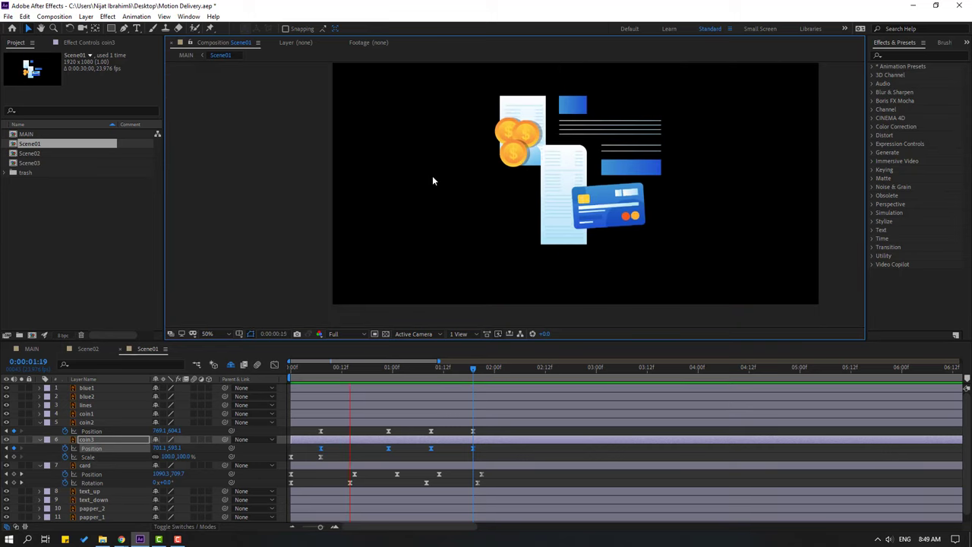
{"action": "key", "text": "space"}
- Collapse the layers' properties and stagger the coins by starting coin2 at about frame 2 and coin3 at about frame 5
{"action": "left_click", "coordinate": [40, 439]}
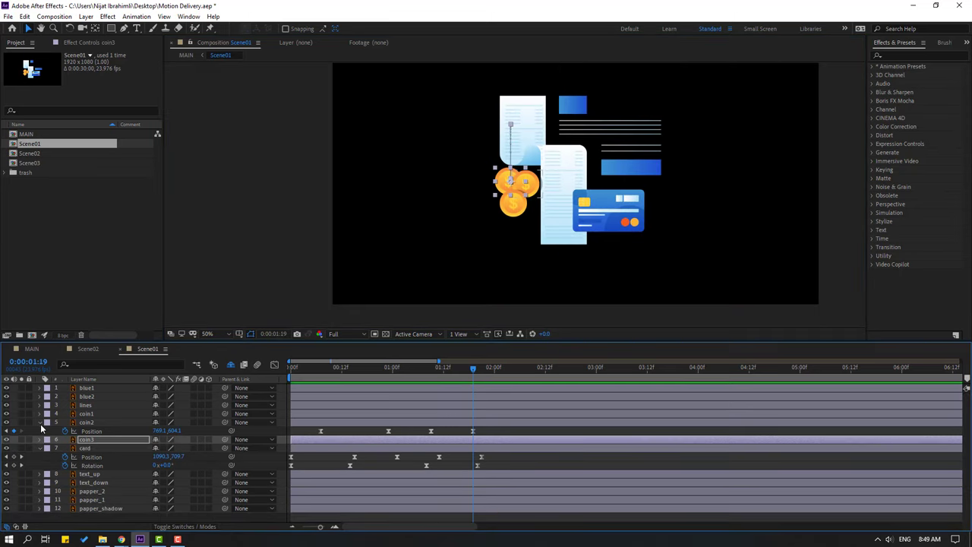
{"action": "left_click", "coordinate": [40, 422]}
{"action": "key", "text": "u"}
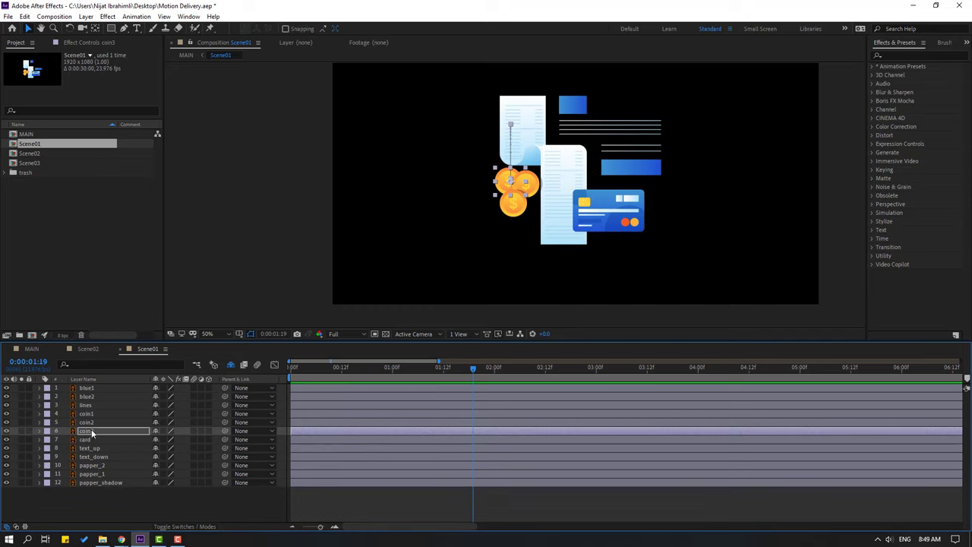
{"action": "left_click", "coordinate": [90, 423]}
{"action": "left_click_drag", "start_coordinate": [301, 423], "coordinate": [315, 423]}
{"action": "left_click", "coordinate": [99, 430]}
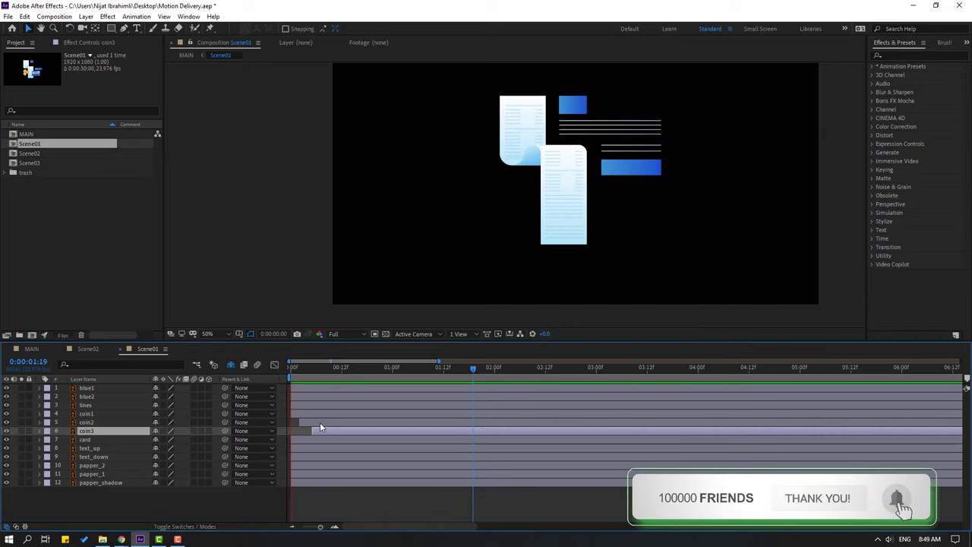
- Keyframe blue1's unlinked scale at 100%, 100% on frame 8 and at 100%, 0% on 0:00:00:00
{"action": "left_click", "coordinate": [573, 104]}
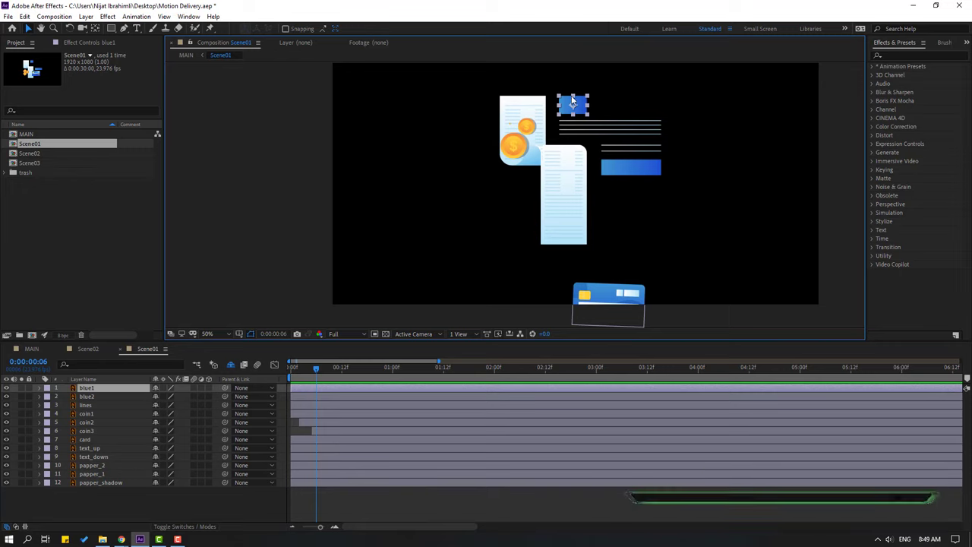
{"action": "key", "text": "s"}
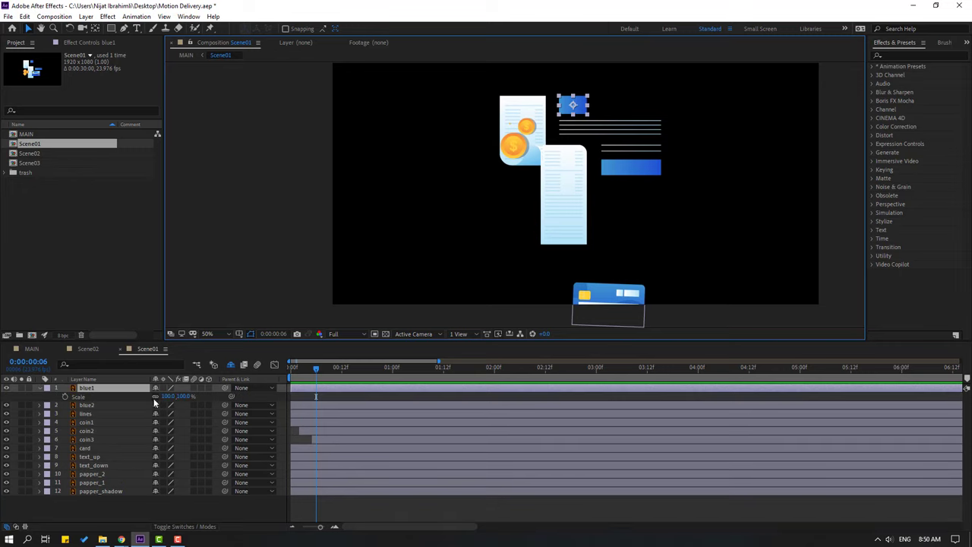
{"action": "key", "text": "Page_Down"}
{"action": "key", "text": "Page_Down"}
{"action": "left_click", "coordinate": [64, 396]}
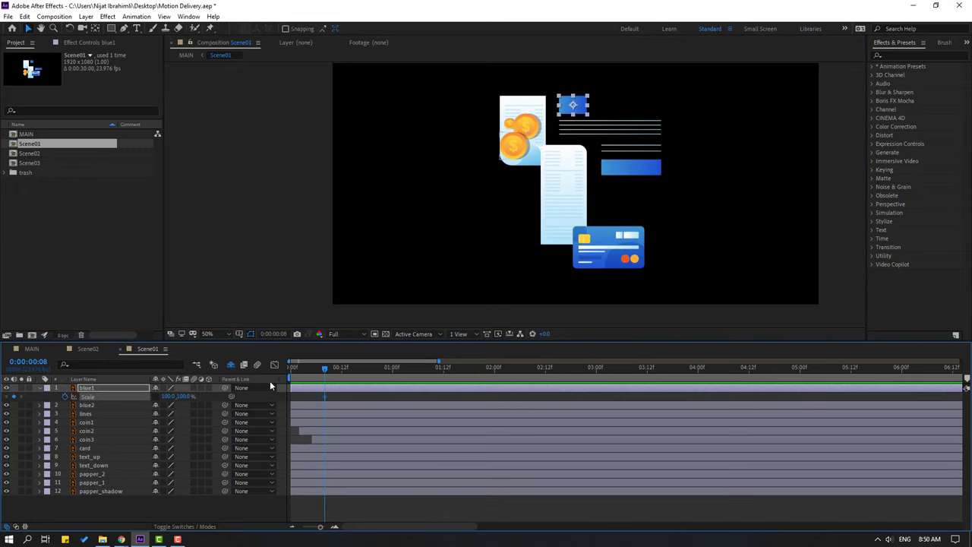
{"action": "key", "text": "Home"}
{"action": "mouse_move", "coordinate": [188, 396]}
{"action": "left_mouse_down"}
{"action": "mouse_move", "coordinate": [199, 398]}
{"action": "mouse_move", "coordinate": [173, 399]}
{"action": "left_mouse_up"}
{"action": "left_click", "coordinate": [176, 398]}
{"action": "left_click", "coordinate": [182, 397]}
{"action": "type", "text": "0"}
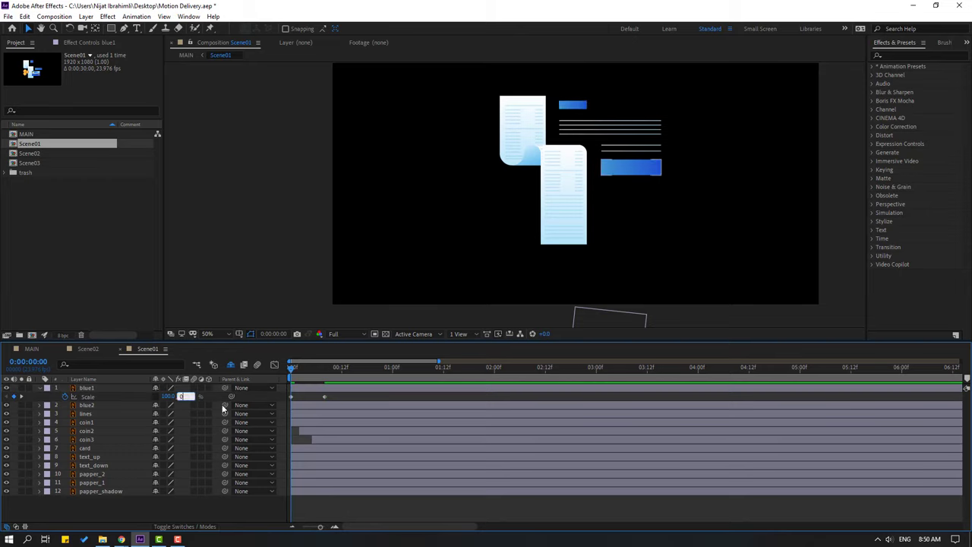
{"action": "key", "text": "Return"}
- Apply Easy Ease to blue1's two scale keyframes and preview the scene
{"action": "right_click", "coordinate": [292, 396]}
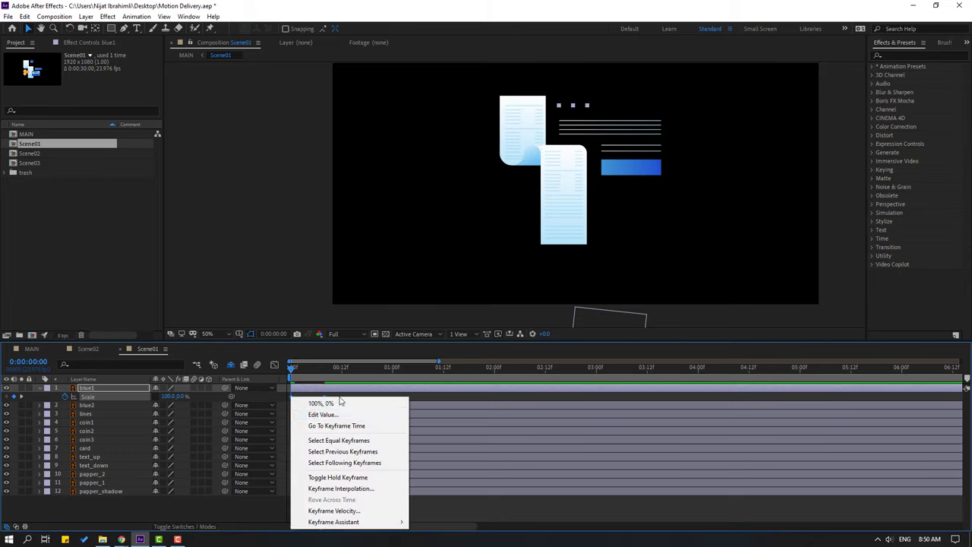
{"action": "mouse_move", "coordinate": [349, 521]}
{"action": "left_click", "coordinate": [448, 455]}
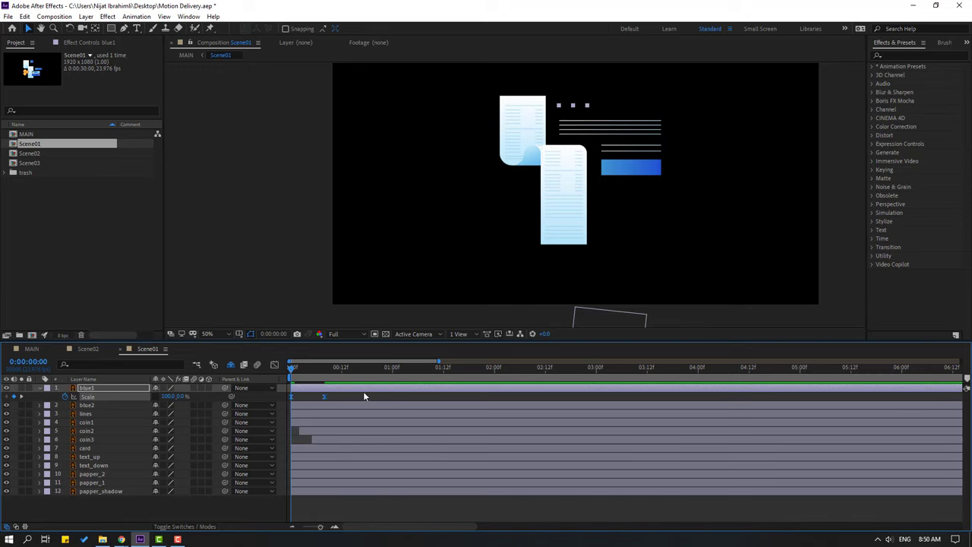
{"action": "key", "text": "space"}
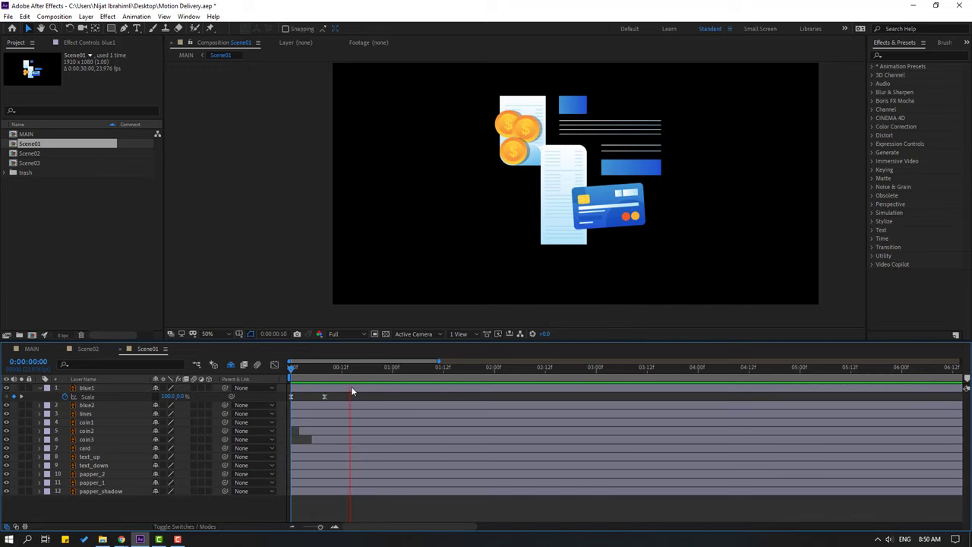
- Steepen blue1's scale speed curve by lengthening its easing handles toward the middle, and preview
{"action": "left_click", "coordinate": [324, 397]}
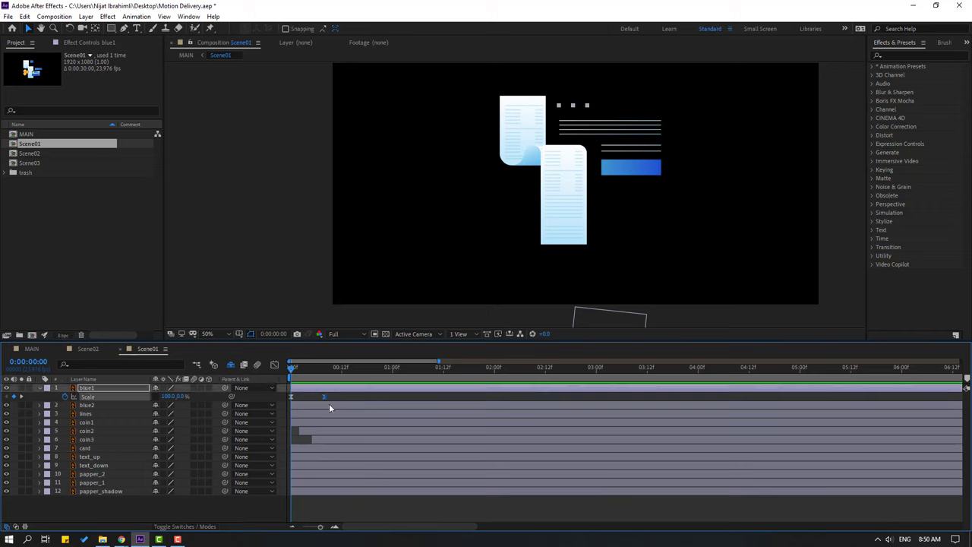
{"action": "left_click", "coordinate": [274, 364]}
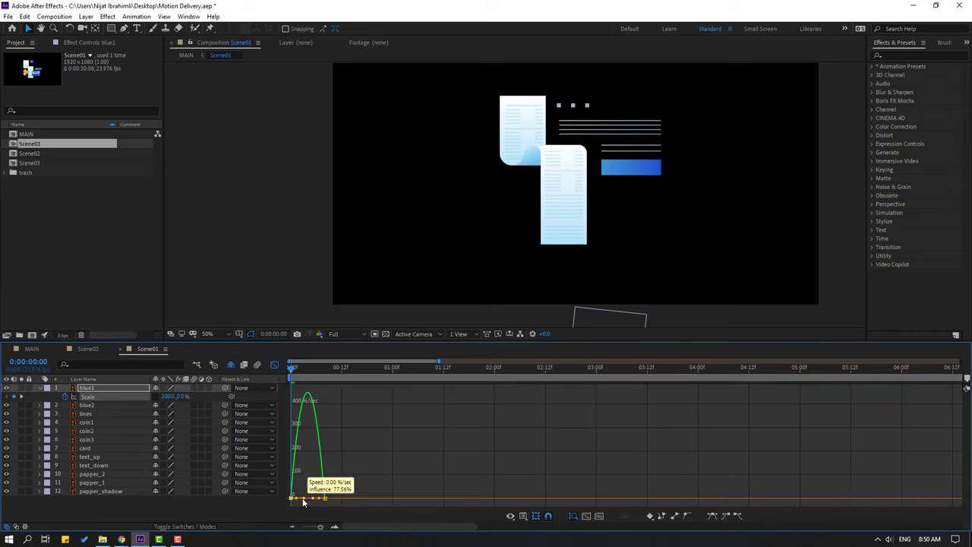
{"action": "left_click_drag", "start_coordinate": [301, 499], "coordinate": [323, 498]}
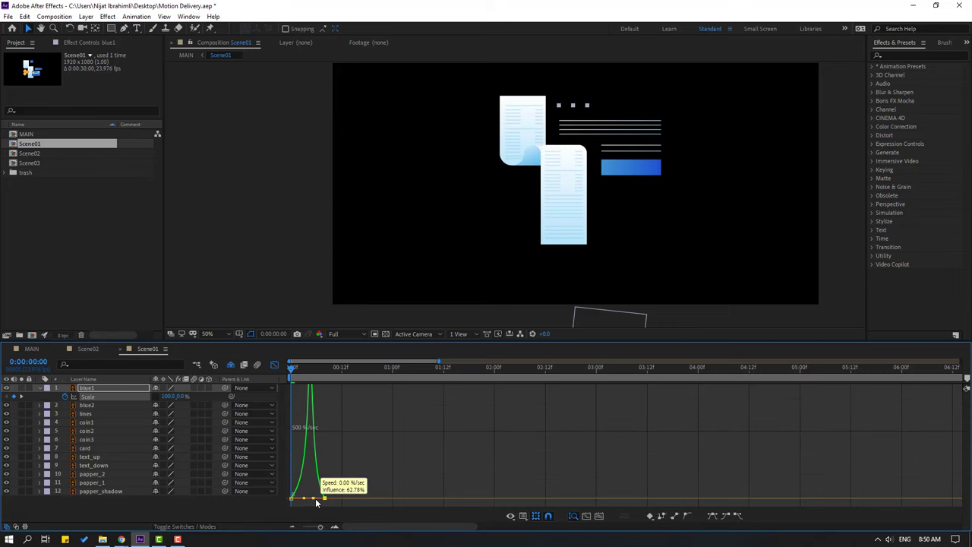
{"action": "key", "text": "space"}
{"action": "key", "text": "space"}
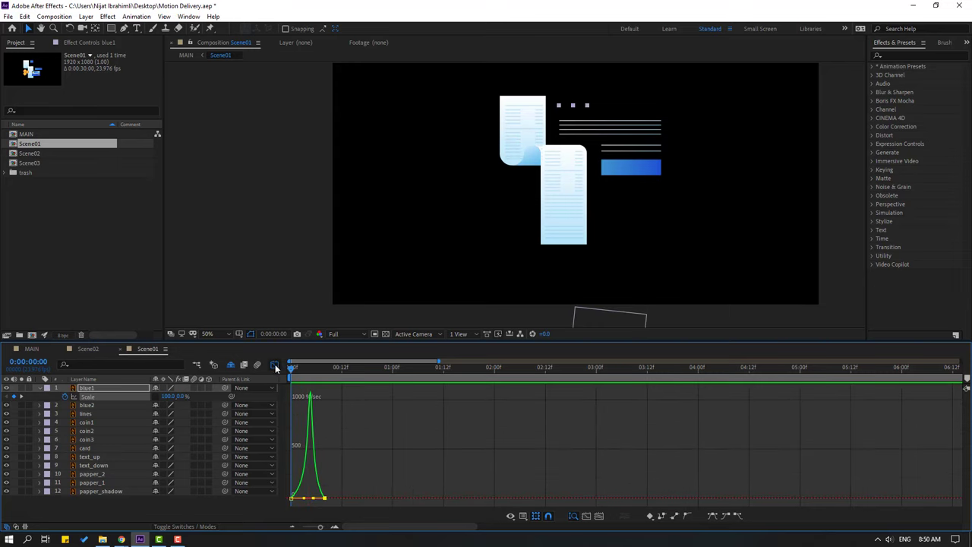
- Return to the layer view, move blue1's second scale keyframe to about 0:00:01:02, and preview
{"action": "left_click", "coordinate": [274, 364]}
{"action": "left_click", "coordinate": [330, 397]}
{"action": "left_click_drag", "start_coordinate": [324, 397], "coordinate": [402, 398]}
{"action": "key", "text": "minus"}
{"action": "key", "text": "space"}
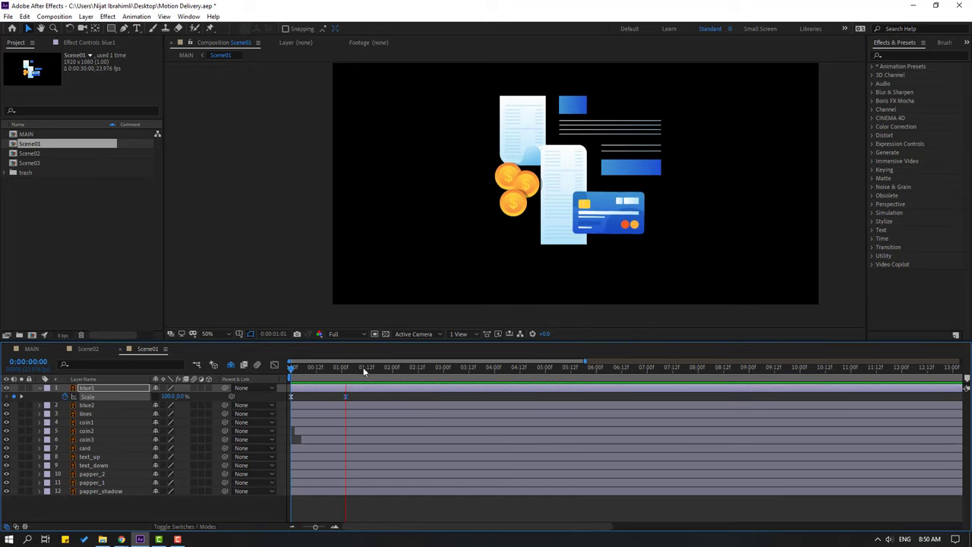
- Keyframe blue2's unlinked scale at 100%, 100% on 0:00:01:02 and at 0%, 100% on 0:00:00:00
{"action": "left_click", "coordinate": [608, 196]}
{"action": "left_click", "coordinate": [611, 169]}
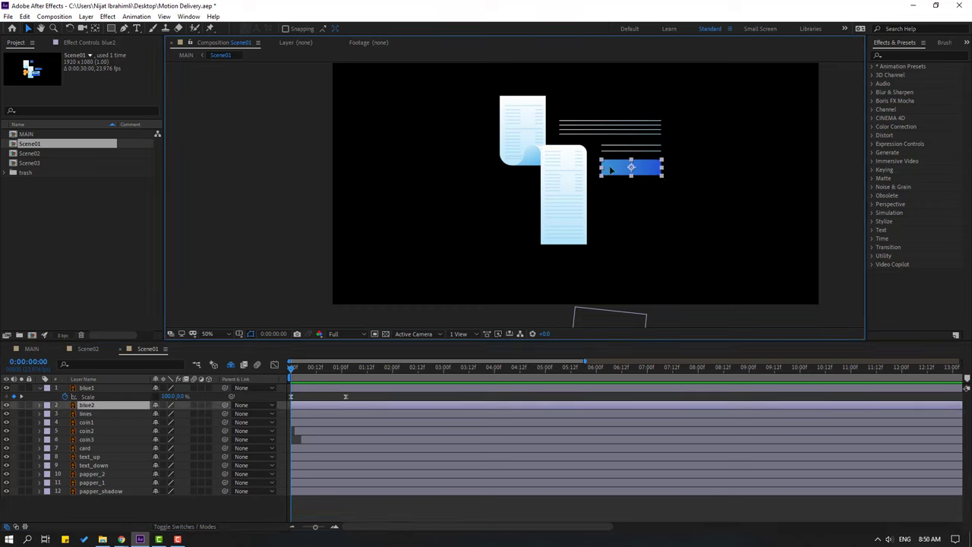
{"action": "key", "text": "s"}
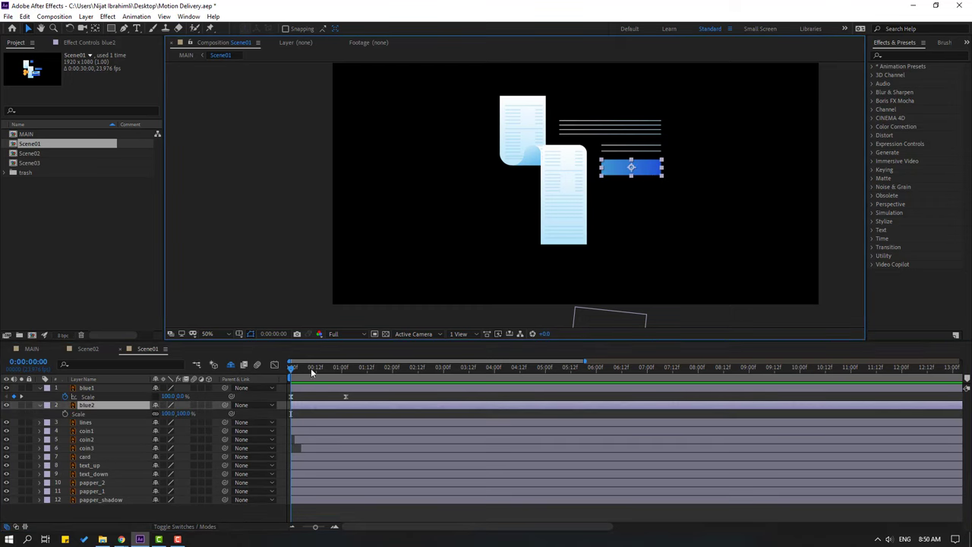
{"action": "left_click_drag", "start_coordinate": [310, 367], "coordinate": [344, 370]}
{"action": "left_click", "coordinate": [66, 414]}
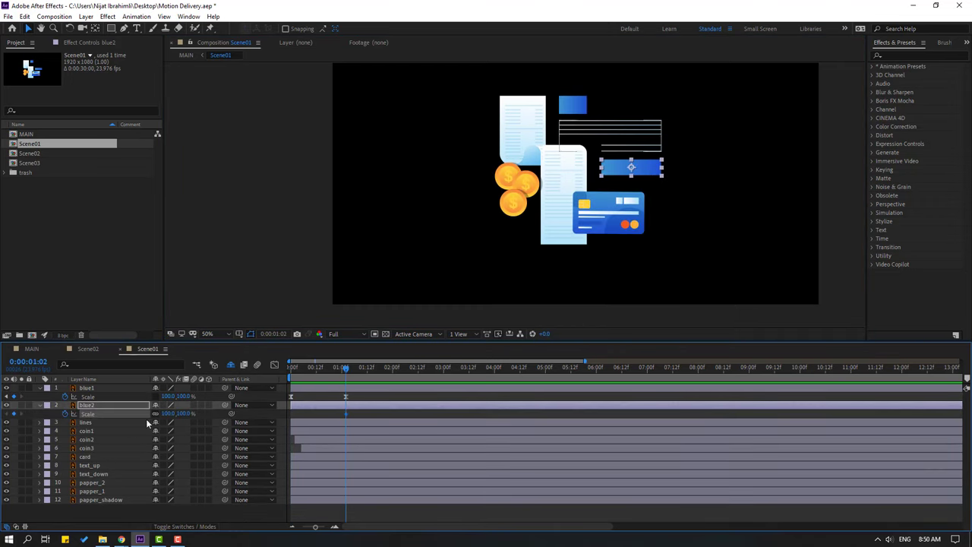
{"action": "left_click_drag", "start_coordinate": [339, 375], "coordinate": [218, 439]}
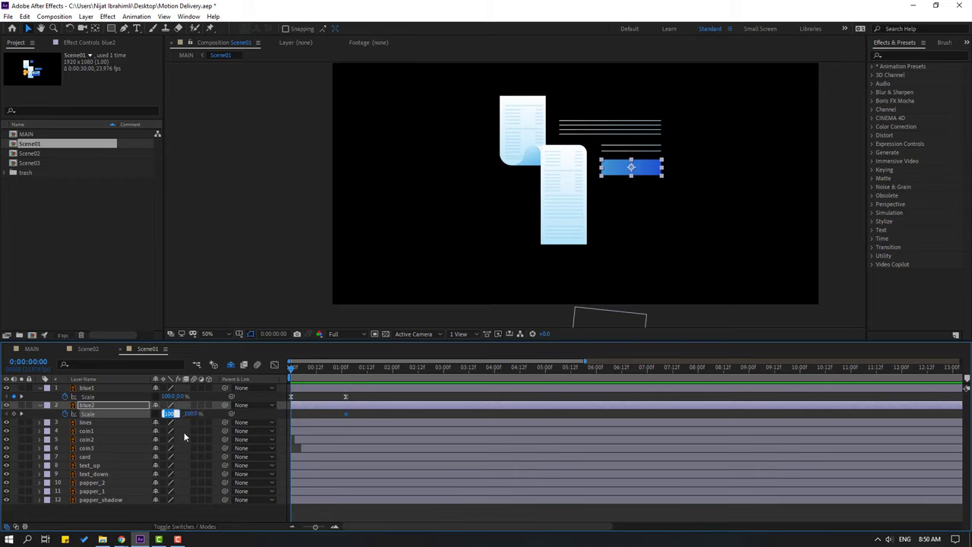
{"action": "type", "text": "0"}
{"action": "key", "text": "Return"}
- Apply Easy Ease to blue2's two scale keyframes and preview the scene
{"action": "right_click", "coordinate": [295, 415]}
{"action": "mouse_move", "coordinate": [347, 406]}
{"action": "left_click", "coordinate": [437, 440]}
{"action": "key", "text": "space"}
{"action": "key", "text": "space"}
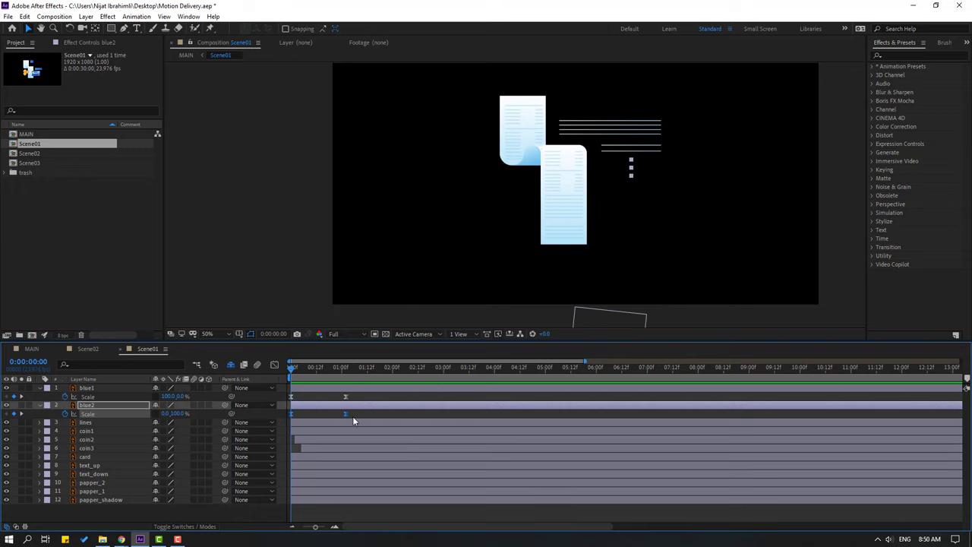
- Steepen blue2's scale speed curve by lengthening its easing handles, and preview
{"action": "left_click", "coordinate": [275, 365]}
{"action": "left_click", "coordinate": [345, 495]}
{"action": "left_click_drag", "start_coordinate": [340, 495], "coordinate": [311, 495]}
{"action": "key", "text": "space"}
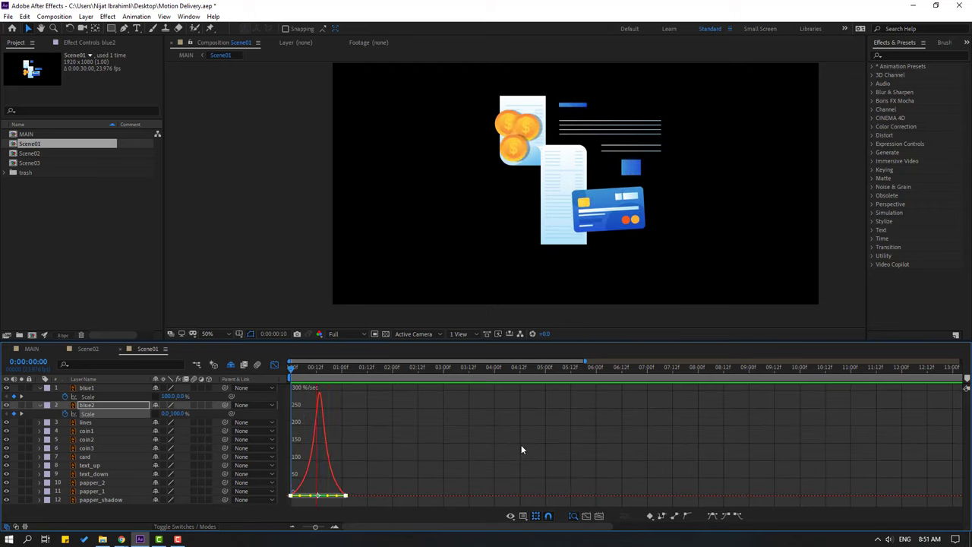
- Return to the layer view and delay the blue2 layer to start at about frame 8
{"action": "left_click", "coordinate": [275, 365]}
{"action": "left_click", "coordinate": [309, 406]}
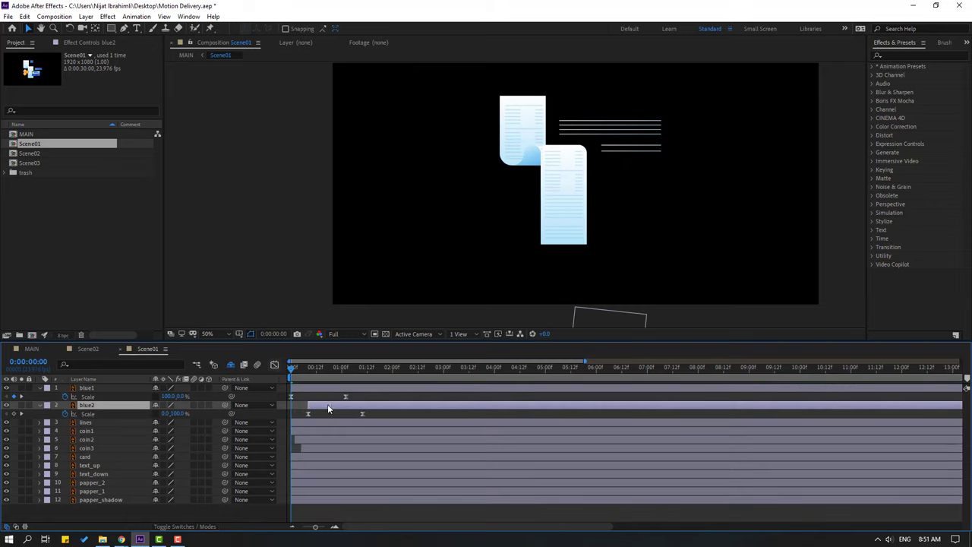
{"action": "scroll", "coordinate": [372, 258], "scroll_direction": "down", "scroll_amount": 2}
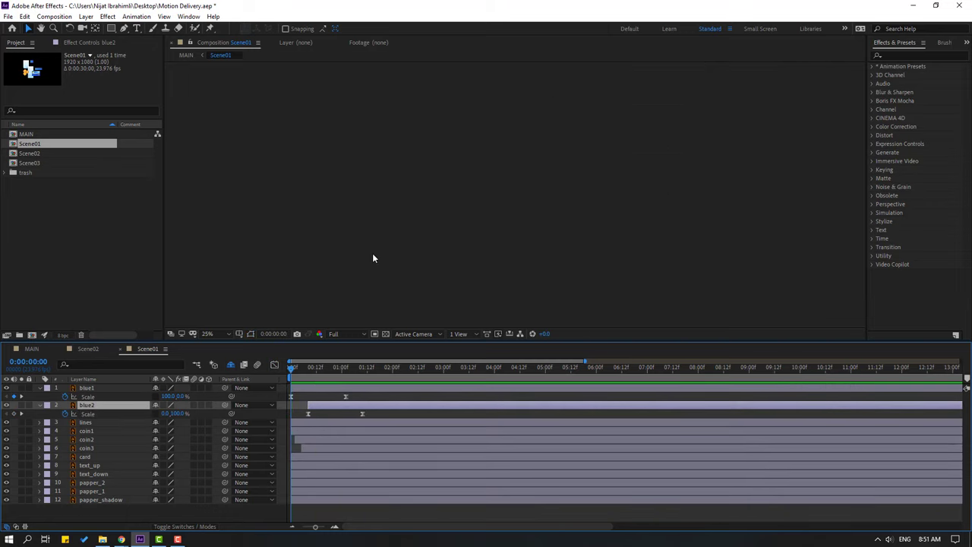
{"action": "scroll", "coordinate": [411, 262], "scroll_direction": "up", "scroll_amount": 2}
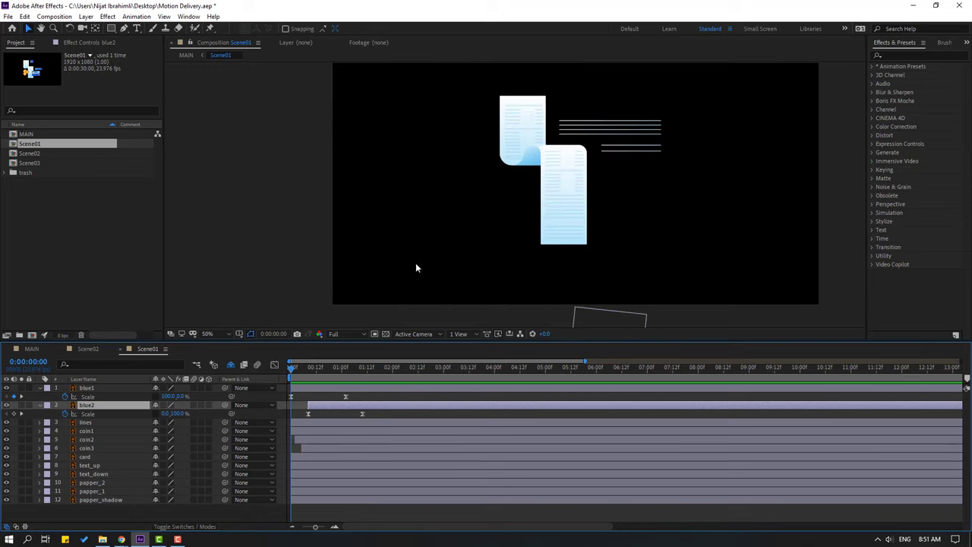
- Identify the papper_1 layer by toggling its visibility, and solo it
{"action": "left_click", "coordinate": [91, 491]}
{"action": "left_click", "coordinate": [6, 492]}
{"action": "left_click", "coordinate": [6, 492]}
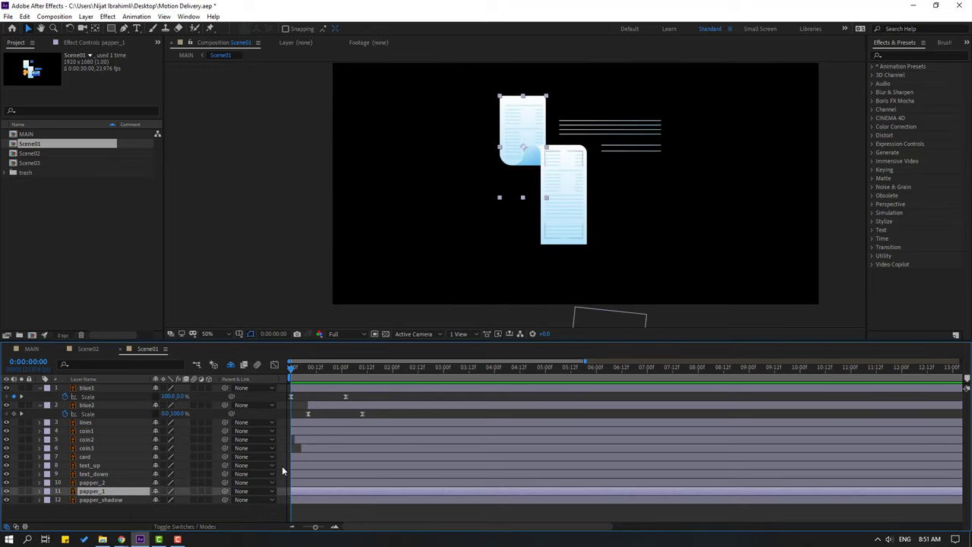
{"action": "left_click", "coordinate": [21, 491]}
{"action": "scroll", "coordinate": [343, 172], "scroll_direction": "up", "scroll_amount": 1}
- Draw an open, nearly vertical mask path with the Pen tool through papper_1 from its top edge to its lower end
{"action": "left_click", "coordinate": [124, 28]}
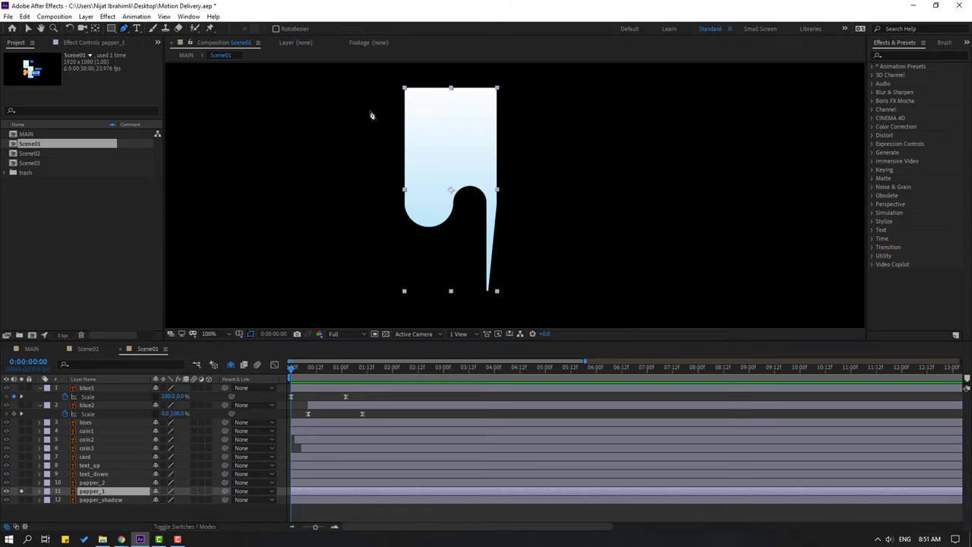
{"action": "left_click", "coordinate": [446, 88]}
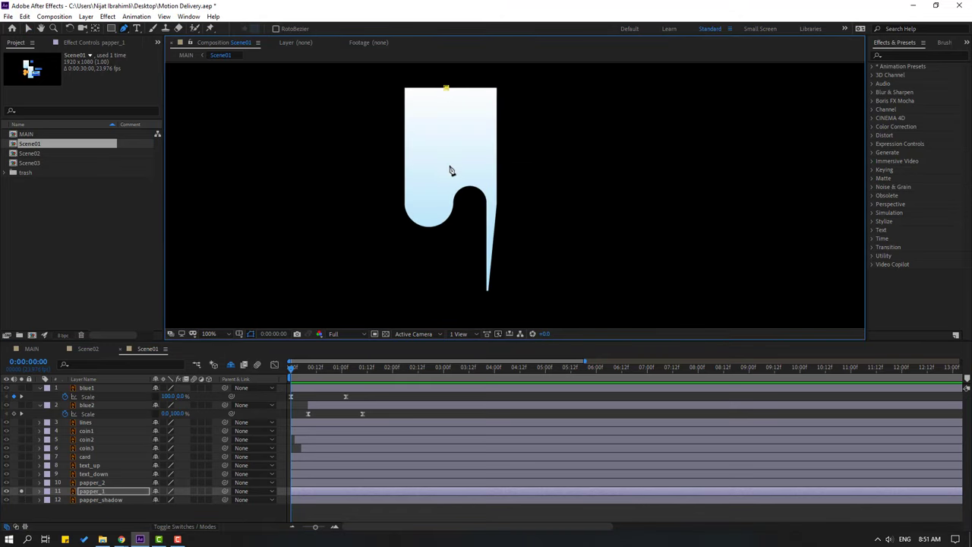
{"action": "left_click", "coordinate": [461, 293]}
{"action": "left_click", "coordinate": [25, 30]}
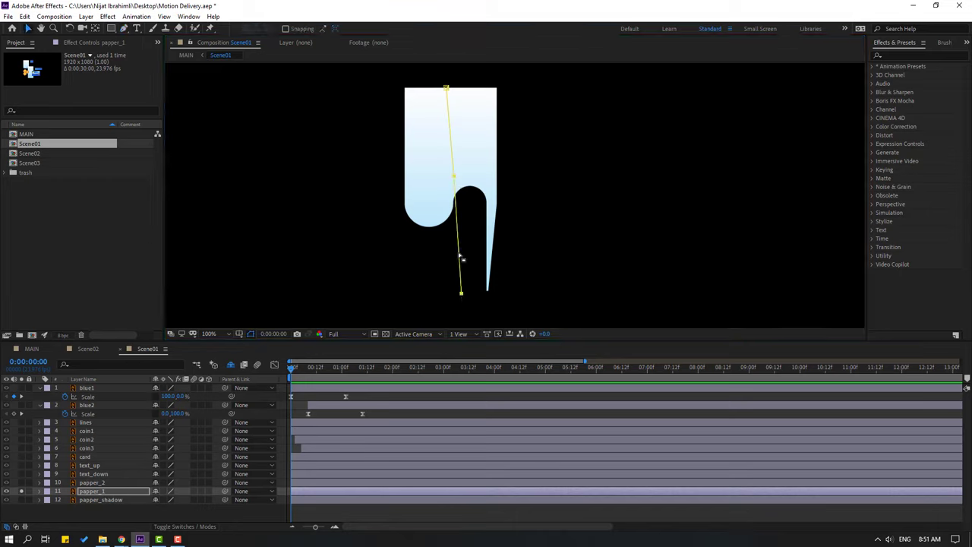
- Find the Stroke effect and apply it to papper_1
{"action": "left_click", "coordinate": [902, 55]}
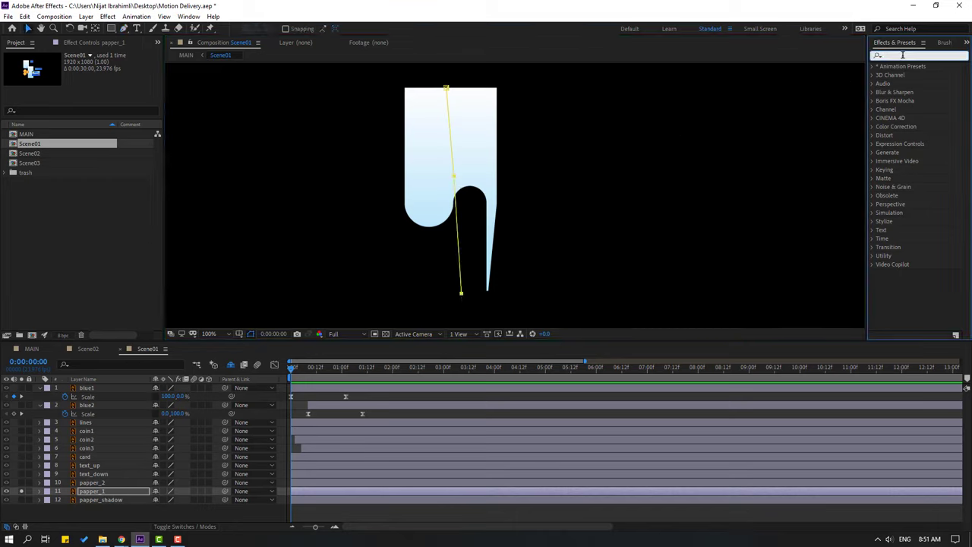
{"action": "type", "text": "strok"}
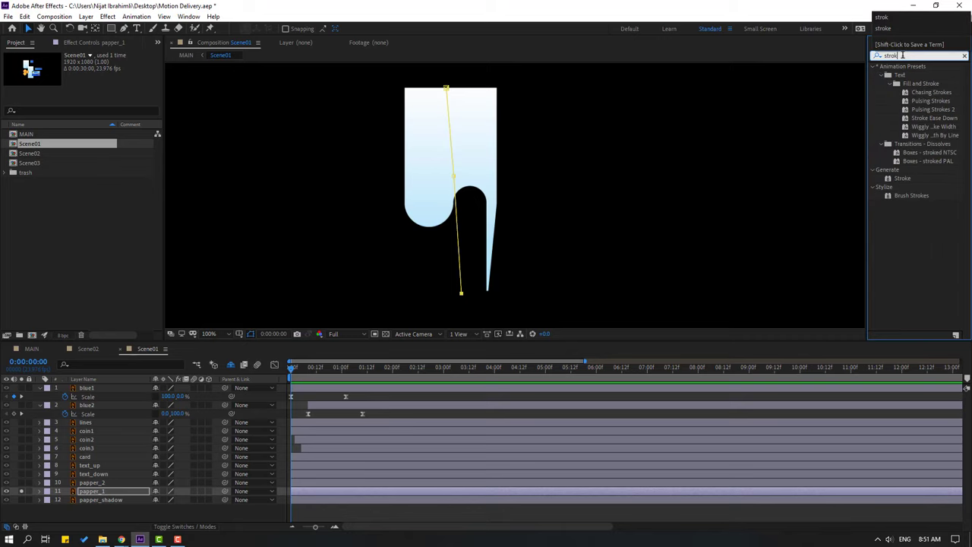
{"action": "mouse_move", "coordinate": [902, 178]}
{"action": "left_mouse_down"}
{"action": "mouse_move", "coordinate": [245, 491]}
{"action": "mouse_move", "coordinate": [87, 494]}
{"action": "left_mouse_up"}
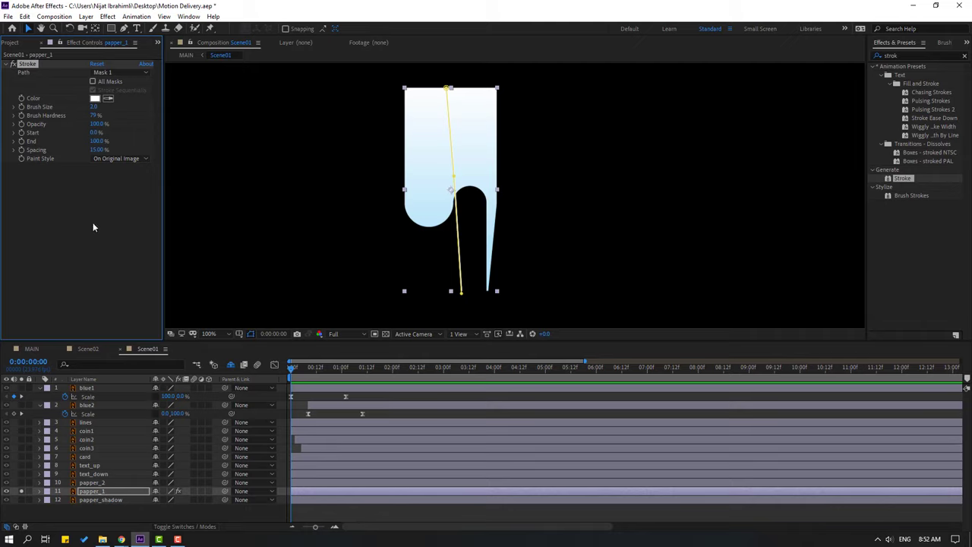
- Set papper_1's Stroke to Reveal Original Image with a brush size of 125.3 so it covers the paper
{"action": "left_click", "coordinate": [137, 158]}
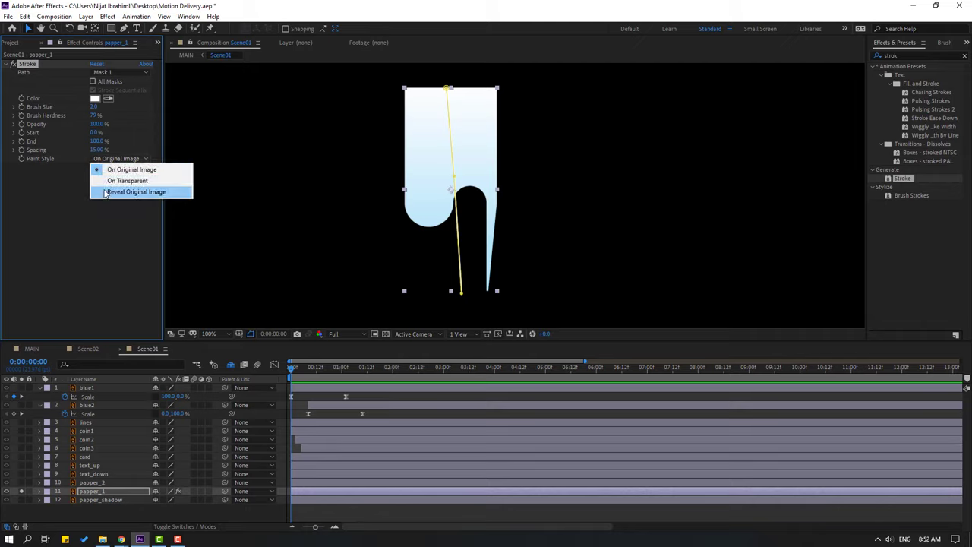
{"action": "left_click", "coordinate": [145, 192]}
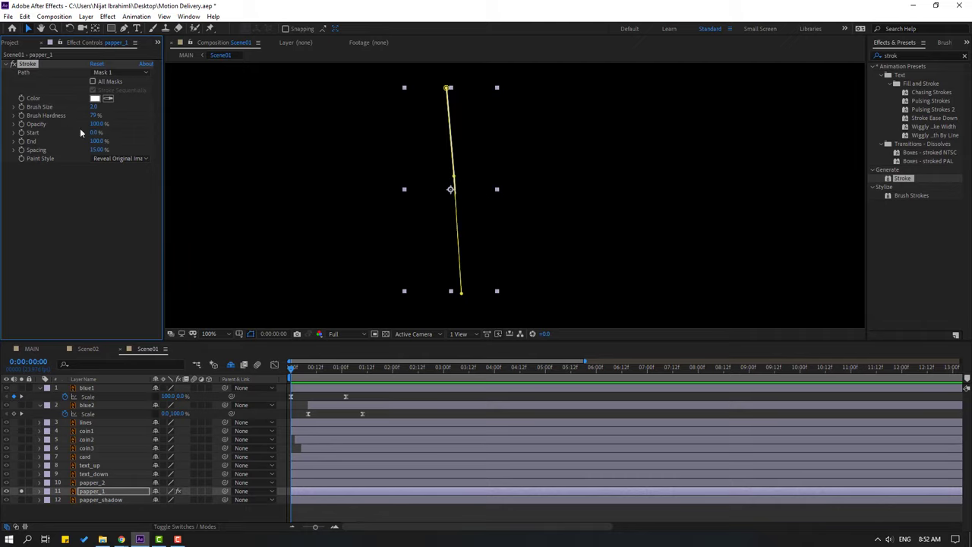
{"action": "left_click_drag", "start_coordinate": [92, 107], "coordinate": [686, 93]}
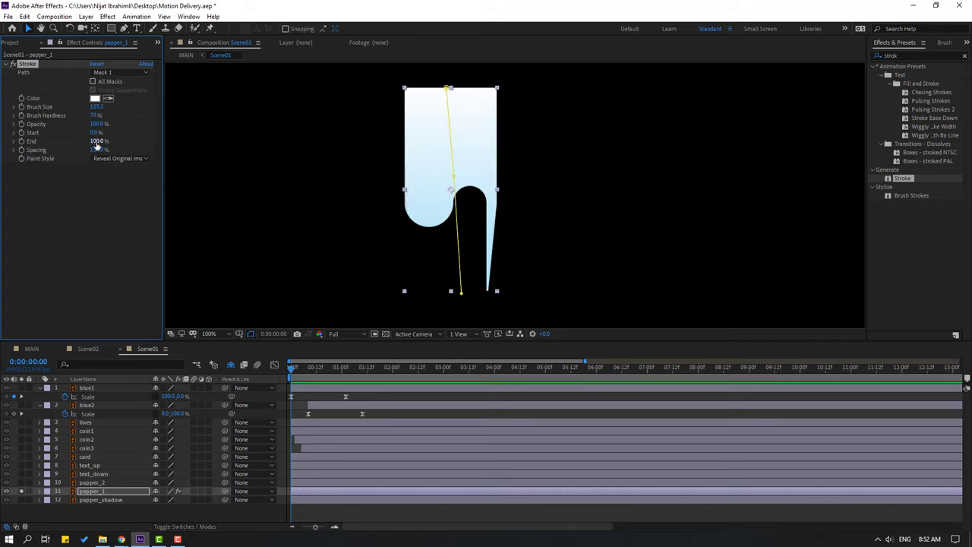
- Keyframe papper_1's Stroke End at 0% on 0:00:00:00 and at 100% on about frame 15, and preview
{"action": "left_click_drag", "start_coordinate": [90, 142], "coordinate": [39, 143]}
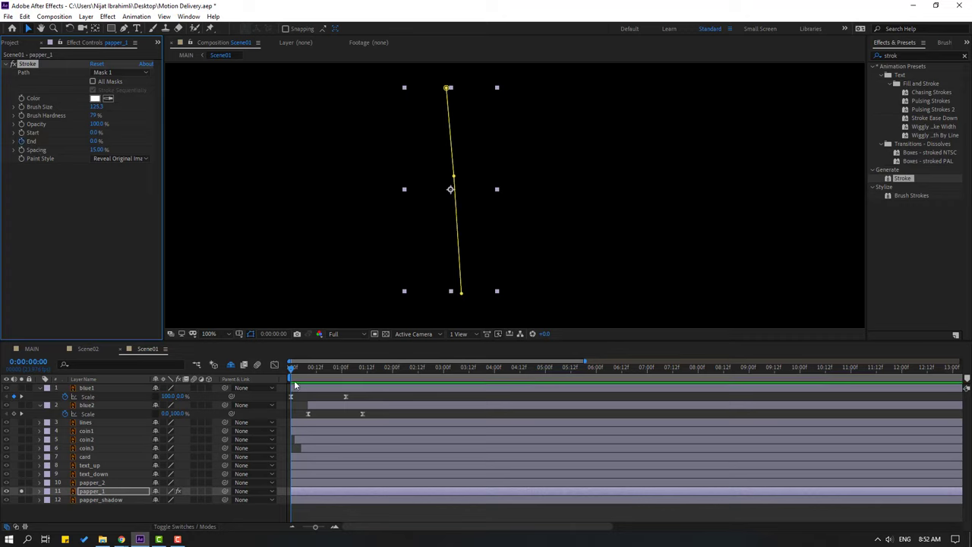
{"action": "left_click_drag", "start_coordinate": [295, 367], "coordinate": [322, 368]}
{"action": "left_click", "coordinate": [96, 142]}
{"action": "type", "text": "100"}
{"action": "key", "text": "Return"}
{"action": "key", "text": "space"}
{"action": "left_click", "coordinate": [305, 373]}
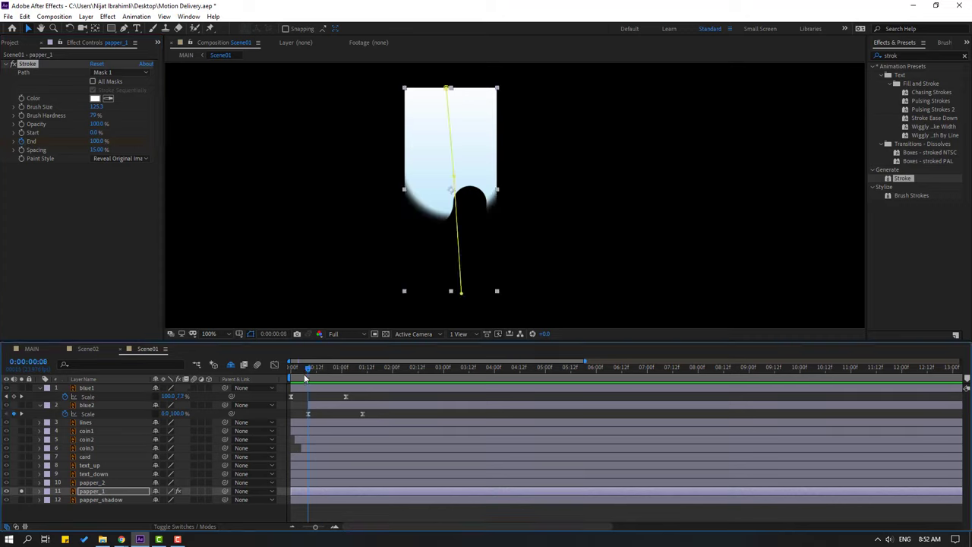
- Set papper_1's Stroke brush hardness to 100% and preview the reveal
{"action": "left_click_drag", "start_coordinate": [305, 375], "coordinate": [299, 375]}
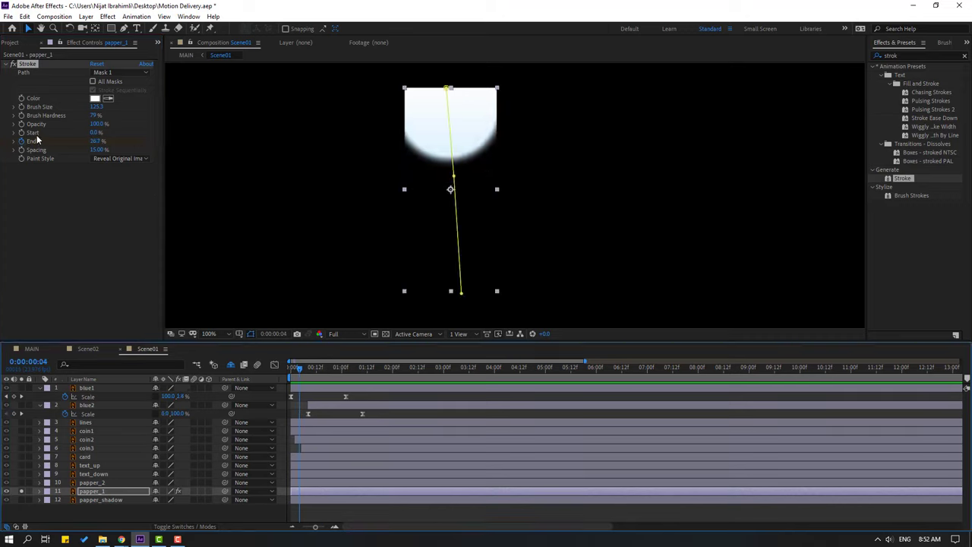
{"action": "left_click_drag", "start_coordinate": [93, 116], "coordinate": [304, 115]}
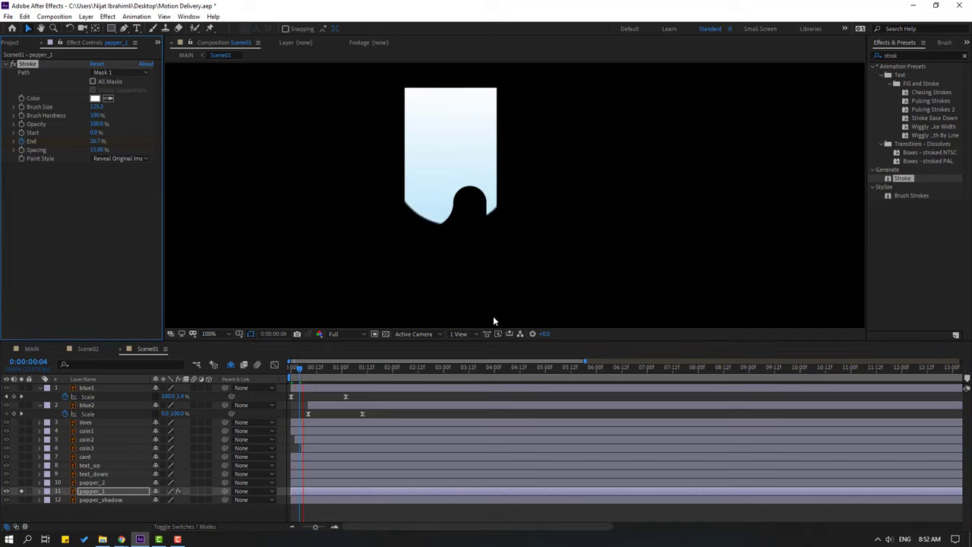
{"action": "key", "text": "comma"}
{"action": "key", "text": "comma"}
{"action": "key", "text": "comma"}
{"action": "key", "text": "comma"}
{"action": "key", "text": "space"}
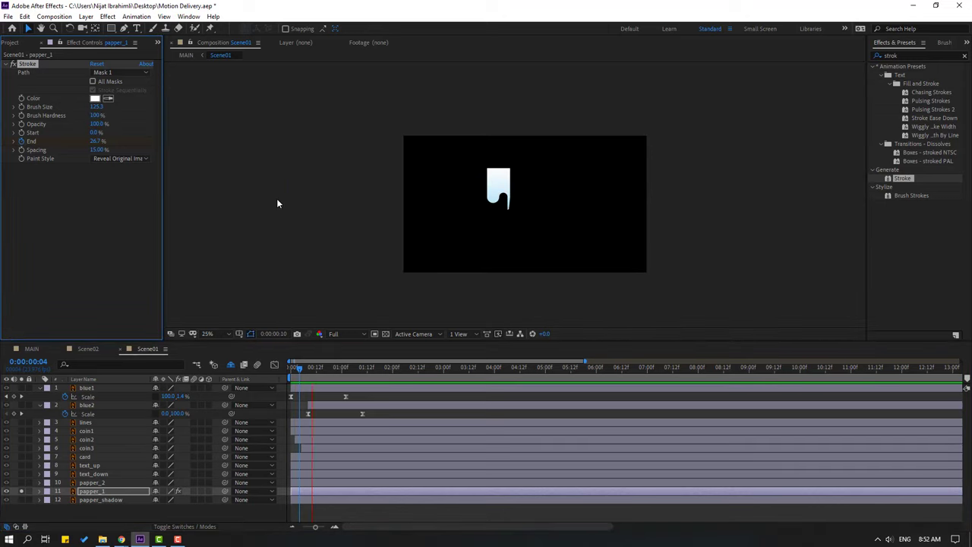
- Select the papper_2 layer and solo it
{"action": "key", "text": "period"}
{"action": "key", "text": "period"}
{"action": "left_click", "coordinate": [91, 484]}
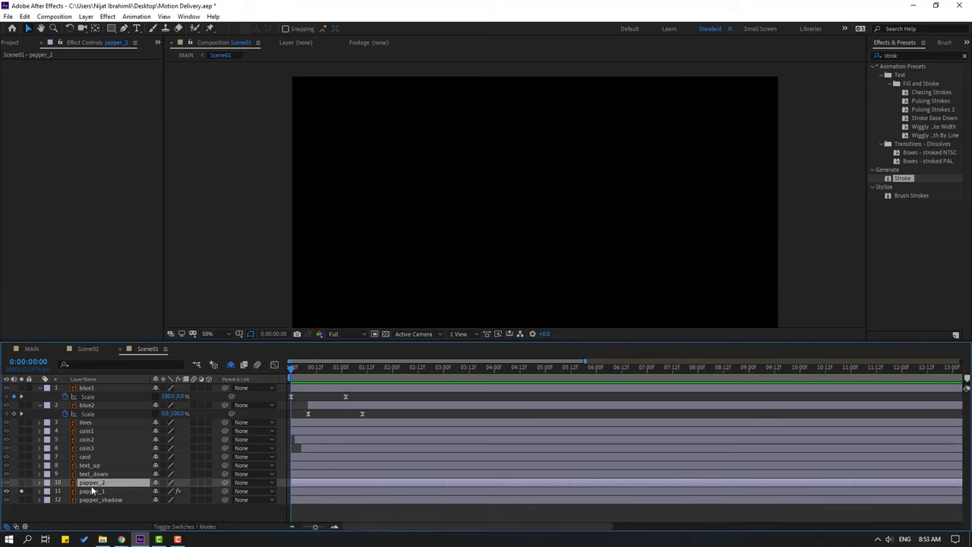
{"action": "left_click", "coordinate": [21, 482]}
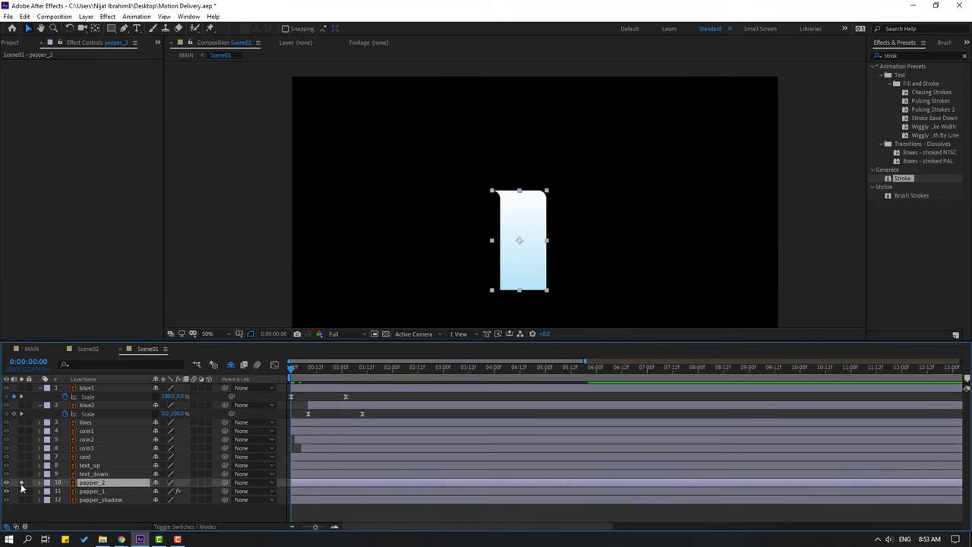
{"action": "scroll", "coordinate": [438, 274], "scroll_direction": "up", "scroll_amount": 2}
{"action": "left_click_drag", "start_coordinate": [366, 167], "coordinate": [328, 102]}
{"action": "scroll", "coordinate": [360, 159], "scroll_direction": "down", "scroll_amount": 1}
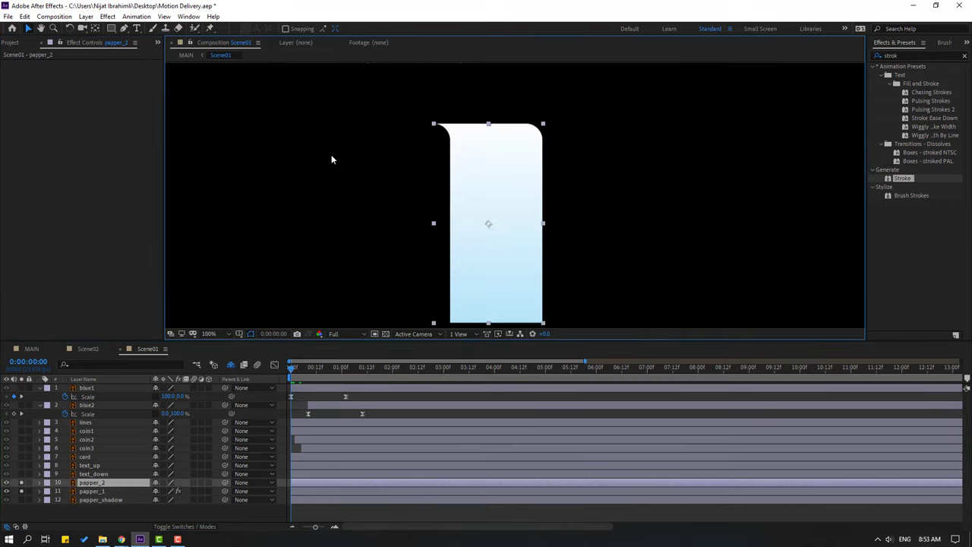
- Draw an open mask path with the Pen tool on papper_2, curving from its top-left corner down to its bottom edge
{"action": "left_click", "coordinate": [124, 29]}
{"action": "key", "text": "g"}
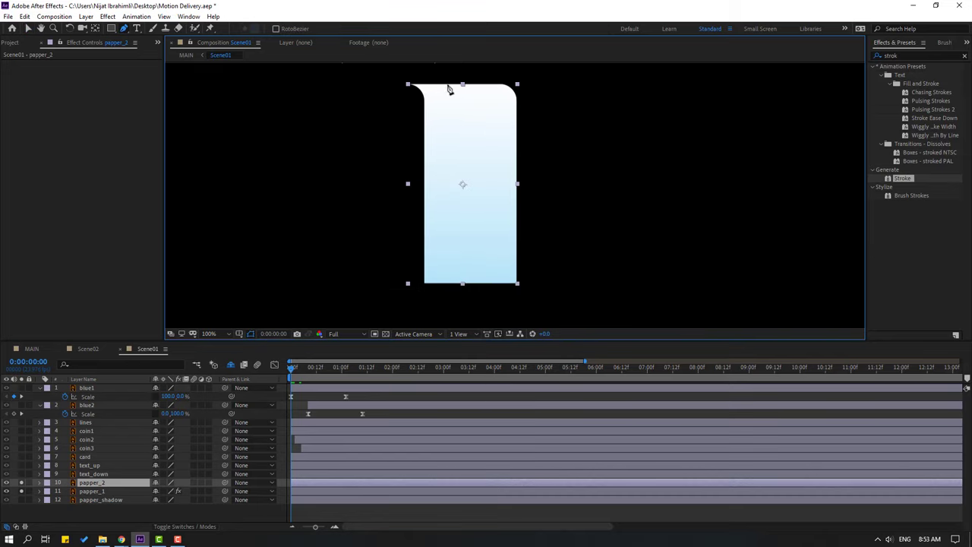
{"action": "left_click", "coordinate": [410, 83]}
{"action": "left_click_drag", "start_coordinate": [466, 127], "coordinate": [468, 143]}
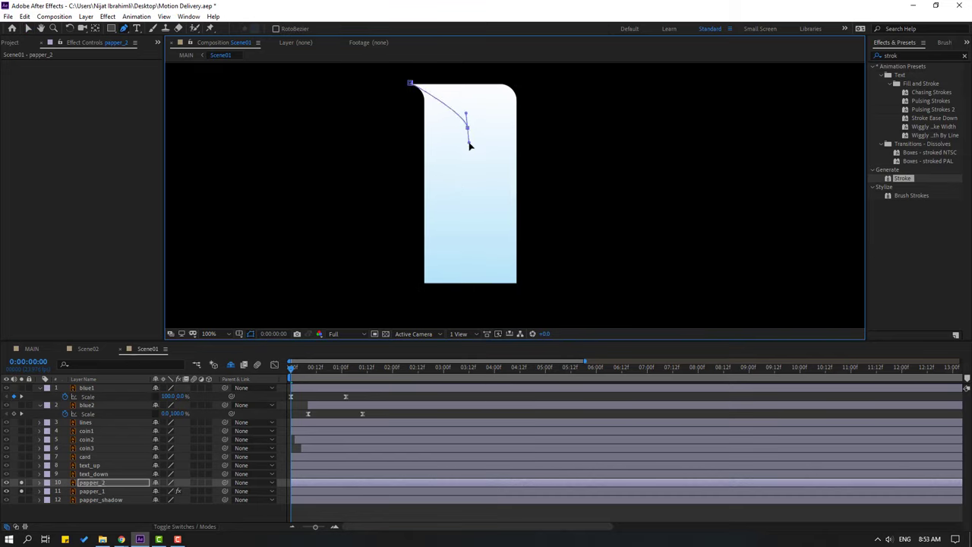
{"action": "left_click", "coordinate": [470, 284]}
{"action": "left_click", "coordinate": [28, 29]}
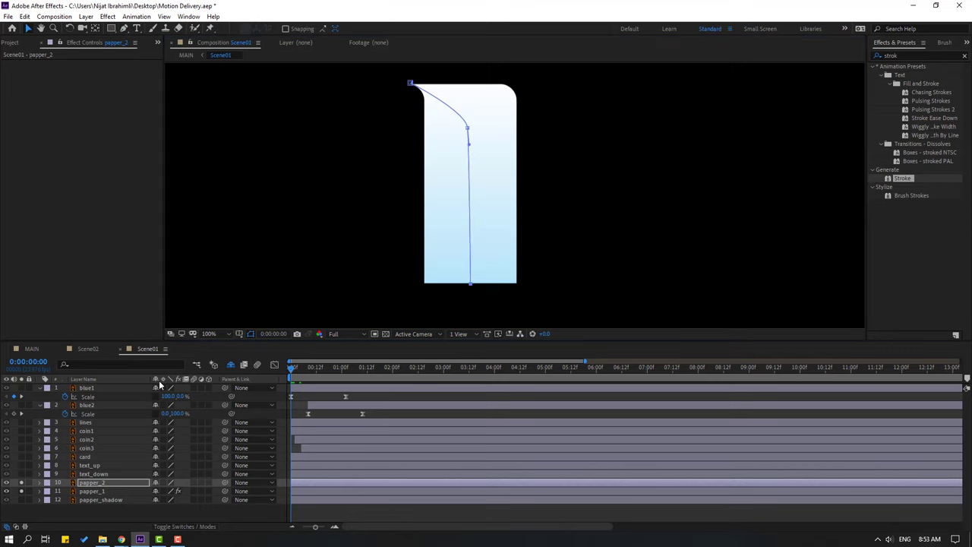
- Copy papper_1's Stroke effect with its End keyframes onto papper_2 and preview the reveal
{"action": "left_click", "coordinate": [94, 492]}
{"action": "left_click", "coordinate": [32, 65]}
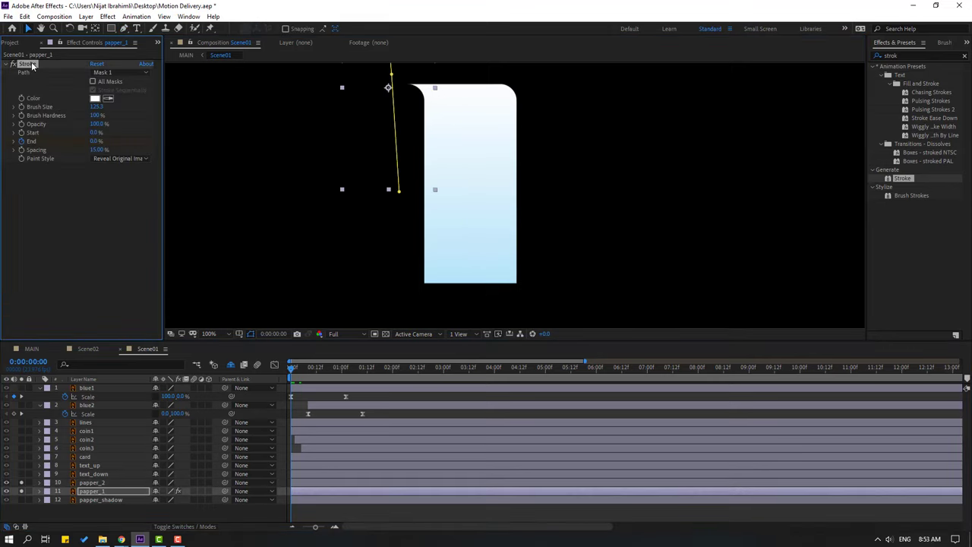
{"action": "left_click", "coordinate": [95, 483]}
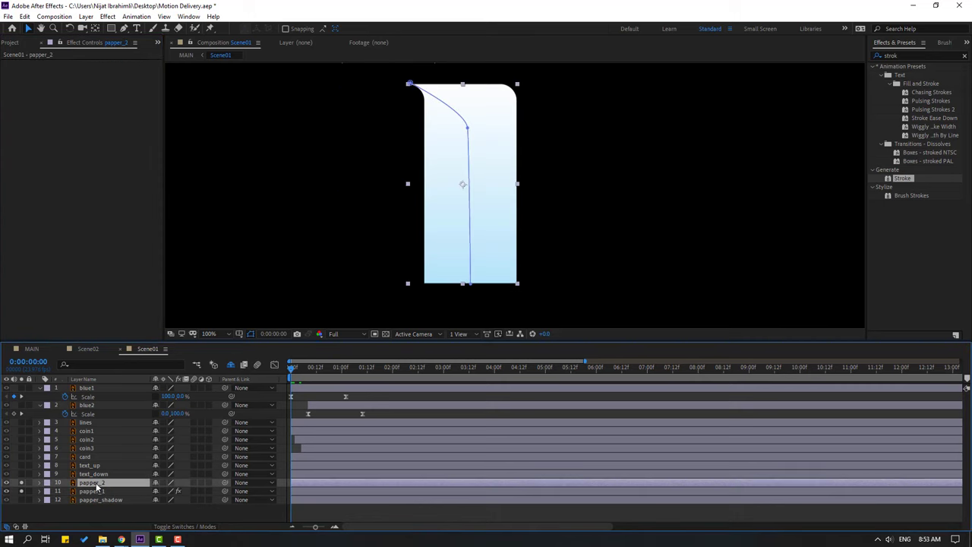
{"action": "left_click_drag", "start_coordinate": [290, 371], "coordinate": [301, 379]}
{"action": "key", "text": "space"}
{"action": "scroll", "coordinate": [389, 257], "scroll_direction": "down", "scroll_amount": 2}
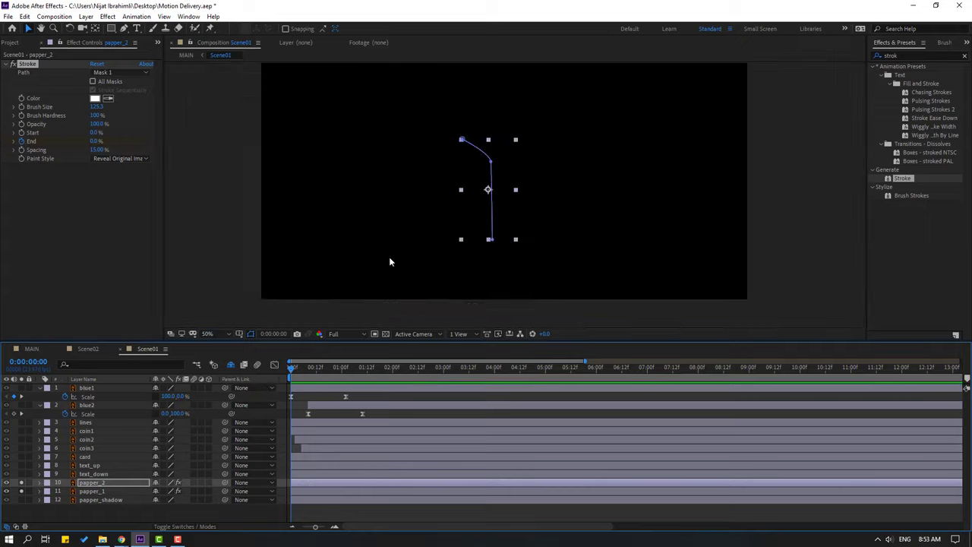
- Shift the papper_2 layer to start at about frame 7 and preview the reveal timing
{"action": "left_click_drag", "start_coordinate": [296, 481], "coordinate": [311, 480]}
{"action": "key", "text": "space"}
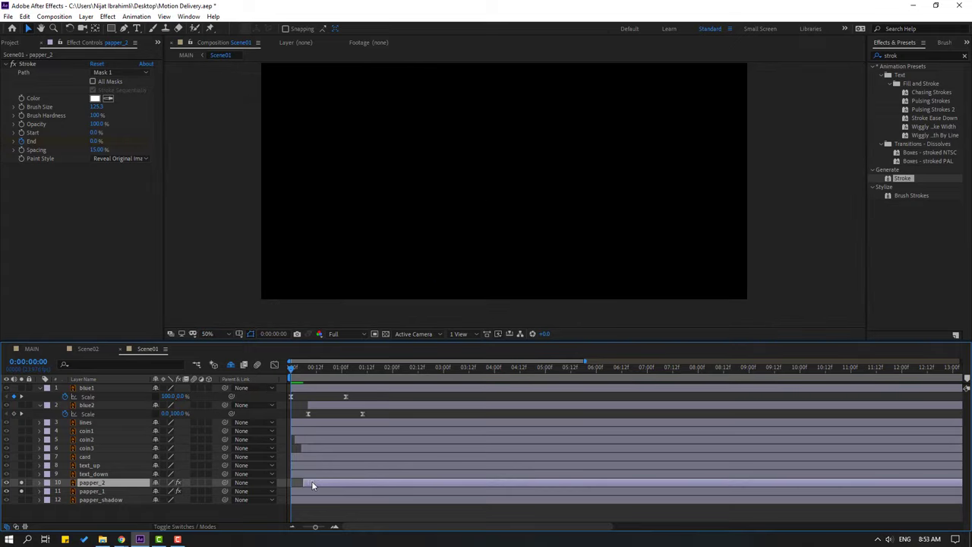
{"action": "left_click_drag", "start_coordinate": [293, 376], "coordinate": [311, 369]}
- Apply Easy Ease to the Stroke End keyframes of papper_1 and papper_2 and preview
{"action": "left_click", "coordinate": [316, 491], "text": "ctrl"}
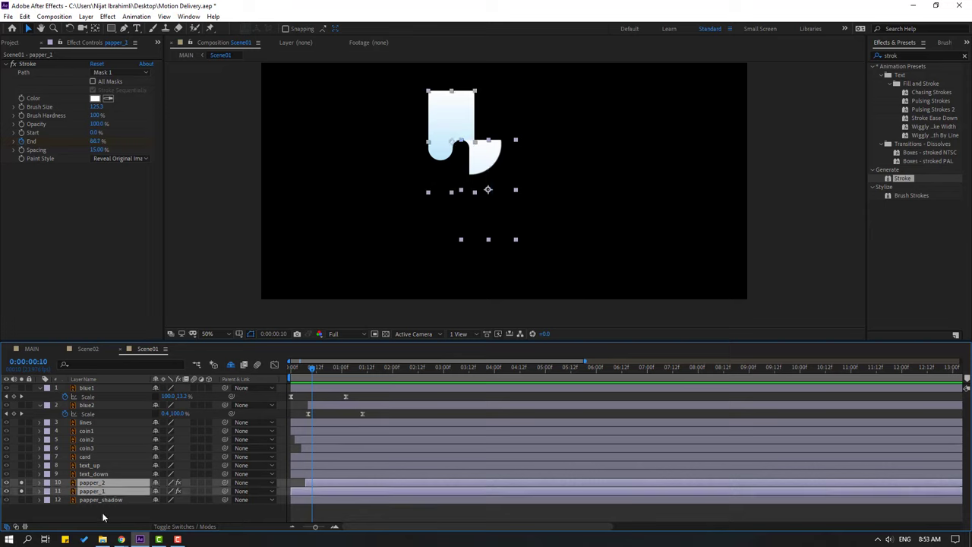
{"action": "key", "text": "u"}
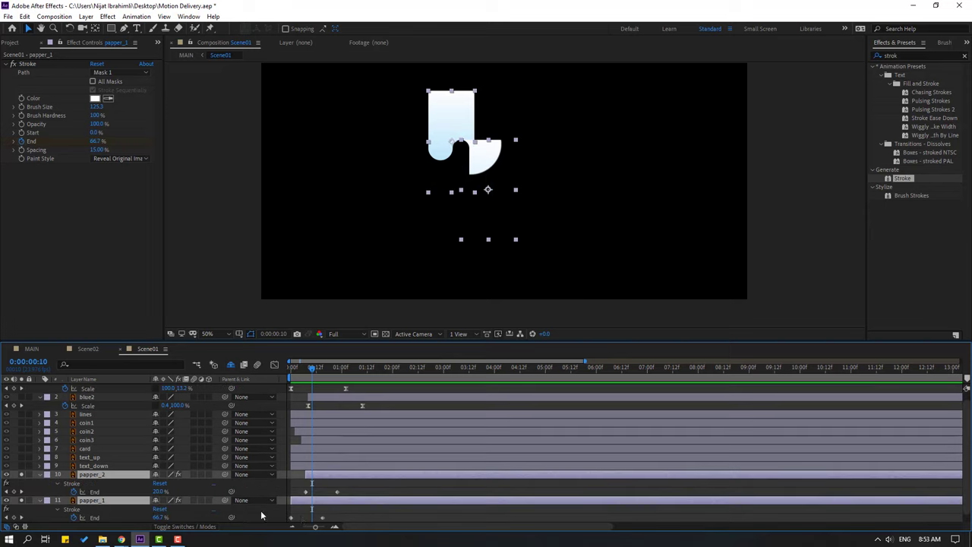
{"action": "scroll", "coordinate": [355, 517], "scroll_direction": "down", "scroll_amount": 1}
{"action": "left_click_drag", "start_coordinate": [354, 480], "coordinate": [290, 521]}
{"action": "right_click", "coordinate": [334, 508]}
{"action": "mouse_move", "coordinate": [364, 502]}
{"action": "left_click", "coordinate": [467, 438]}
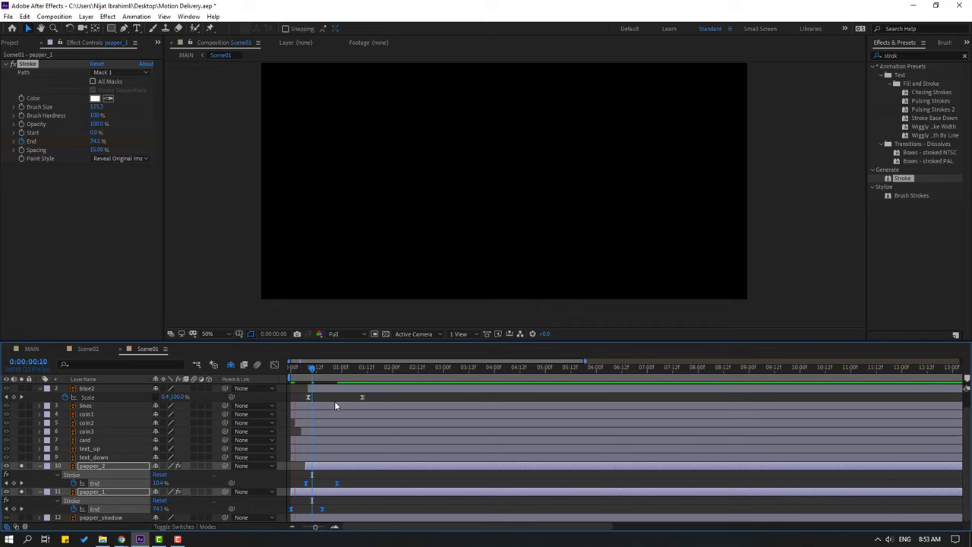
{"action": "left_click", "coordinate": [274, 365]}
- Delay the final Stroke End keyframes to about frame 23 on papper_1 and about 0:00:01:06 on papper_2, and preview
{"action": "scroll", "coordinate": [334, 483], "scroll_direction": "up", "scroll_amount": 3}
{"action": "mouse_move", "coordinate": [340, 487]}
{"action": "left_mouse_down"}
{"action": "mouse_move", "coordinate": [288, 509]}
{"action": "mouse_move", "coordinate": [346, 498]}
{"action": "left_mouse_up"}
{"action": "left_click_drag", "start_coordinate": [414, 481], "coordinate": [358, 494]}
{"action": "key", "text": "space"}
{"action": "key", "text": "space"}
{"action": "key", "text": "shift+F3"}
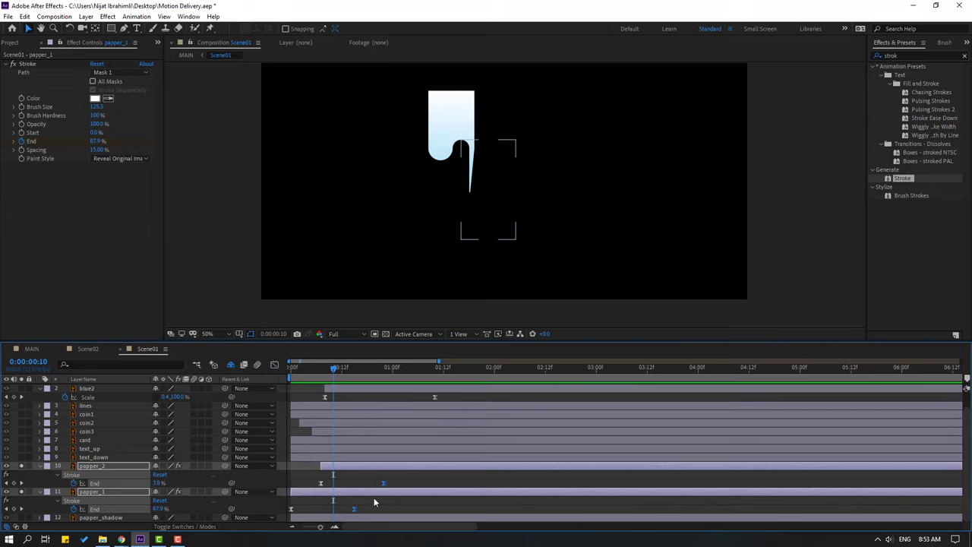
{"action": "left_click_drag", "start_coordinate": [353, 509], "coordinate": [386, 509]}
{"action": "key", "text": "space"}
{"action": "key", "text": "space"}
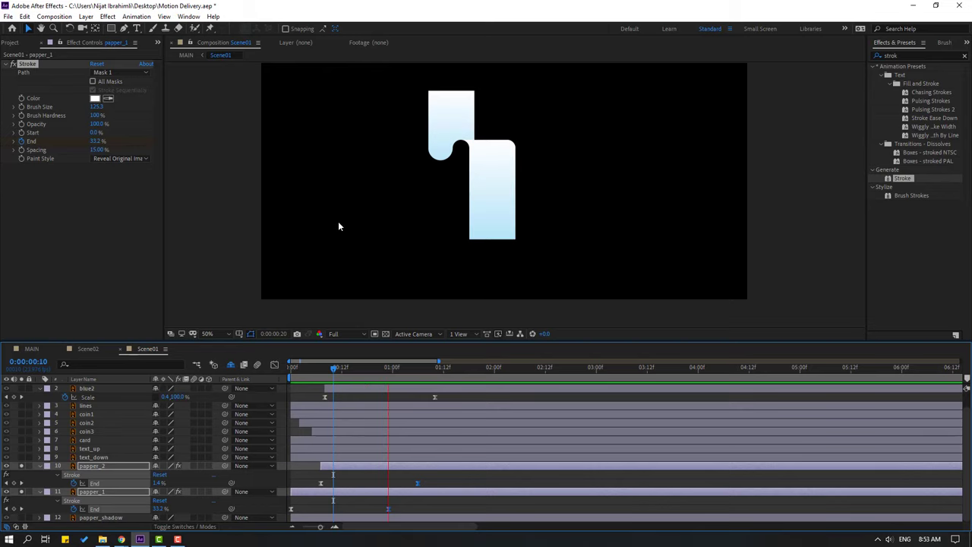
- Unsolo papper_1 and papper_2, collapse their properties and deselect the layers
{"action": "scroll", "coordinate": [339, 226], "scroll_direction": "down", "scroll_amount": 3}
{"action": "key", "text": "period"}
{"action": "key", "text": "space"}
{"action": "left_click_drag", "start_coordinate": [22, 465], "coordinate": [22, 492]}
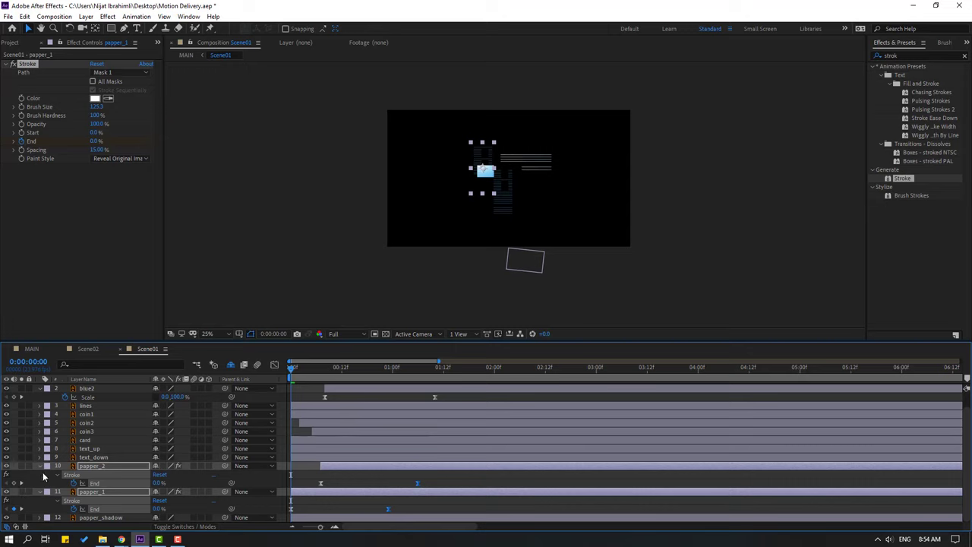
{"action": "left_click", "coordinate": [45, 491]}
{"action": "left_click", "coordinate": [228, 519]}
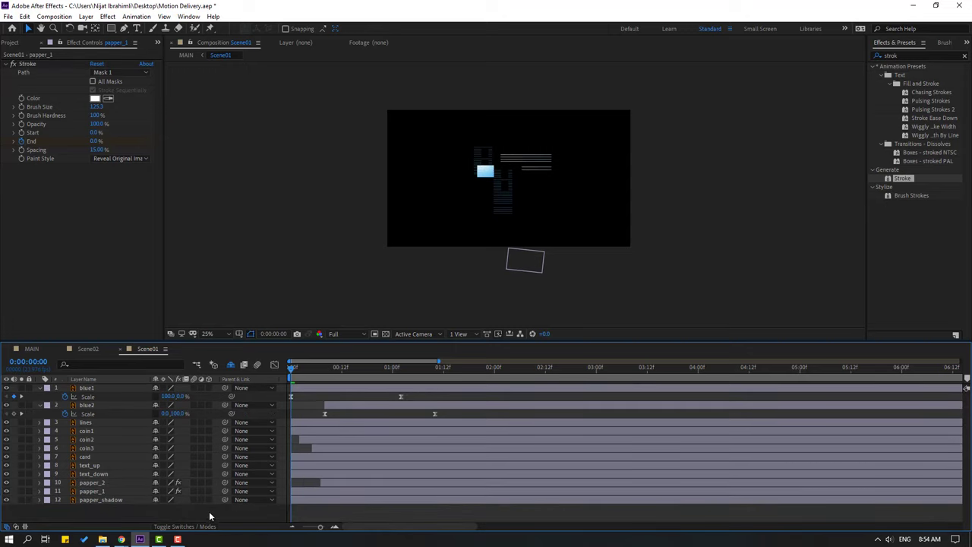
- Set papper_shadow's Opacity to 0% and keyframe it at 0:00:00:11
{"action": "left_click", "coordinate": [107, 501]}
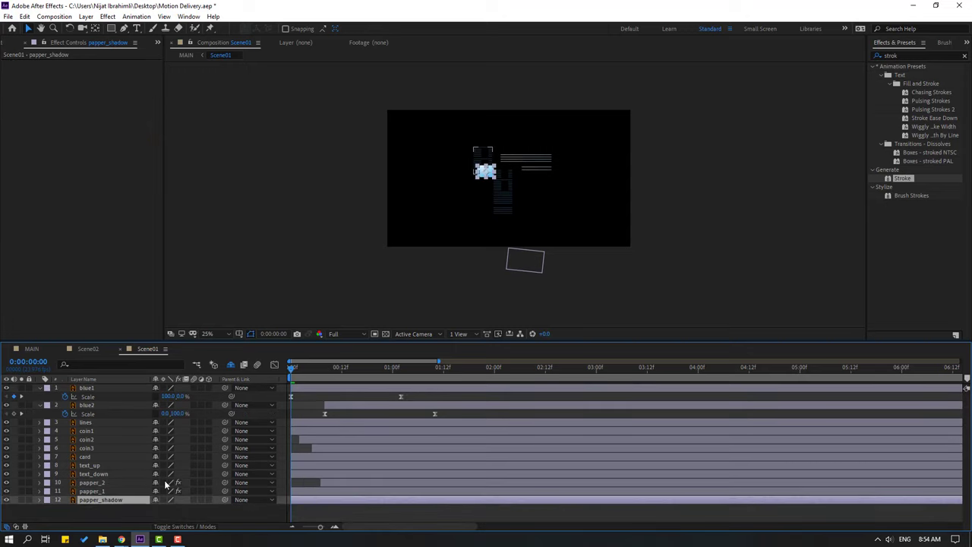
{"action": "left_click", "coordinate": [158, 508]}
{"action": "key", "text": "Return"}
{"action": "left_click_drag", "start_coordinate": [293, 369], "coordinate": [342, 373]}
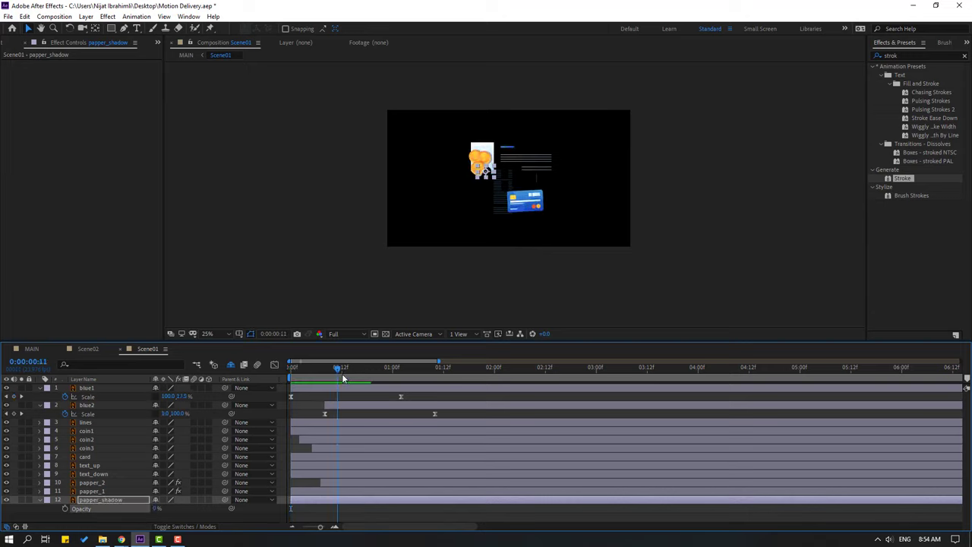
{"action": "left_click", "coordinate": [65, 509]}
- Keyframe papper_shadow's Opacity at 100% on 0:00:00:17
{"action": "scroll", "coordinate": [471, 180], "scroll_direction": "up", "scroll_amount": 3}
{"action": "scroll", "coordinate": [327, 117], "scroll_direction": "down", "scroll_amount": 1}
{"action": "left_click_drag", "start_coordinate": [402, 134], "coordinate": [485, 197]}
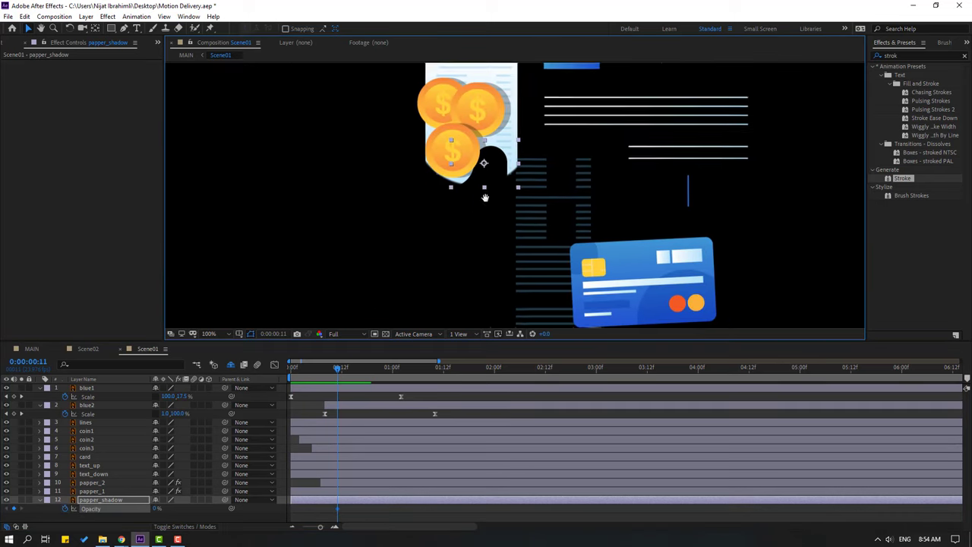
{"action": "scroll", "coordinate": [484, 197], "scroll_direction": "up", "scroll_amount": 2}
{"action": "left_click_drag", "start_coordinate": [337, 371], "coordinate": [362, 370]}
{"action": "left_click", "coordinate": [155, 508]}
{"action": "type", "text": "100"}
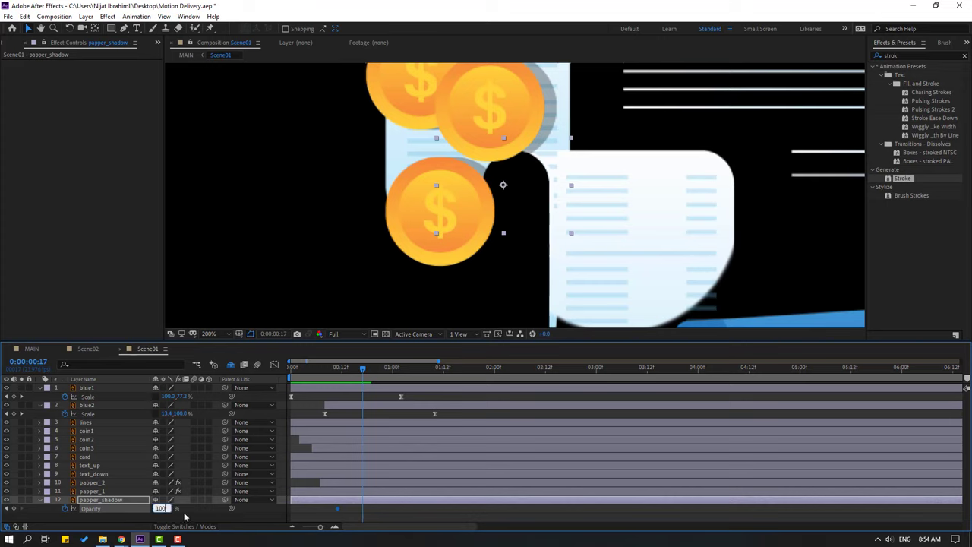
{"action": "key", "text": "Return"}
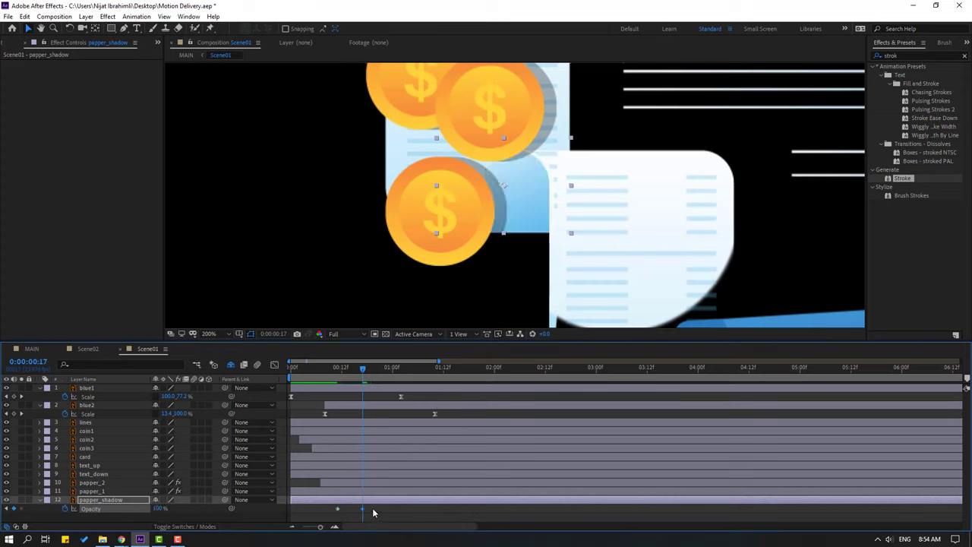
- Apply Easy Ease to papper_shadow's two Opacity keyframes
{"action": "right_click", "coordinate": [337, 508]}
{"action": "mouse_move", "coordinate": [410, 502]}
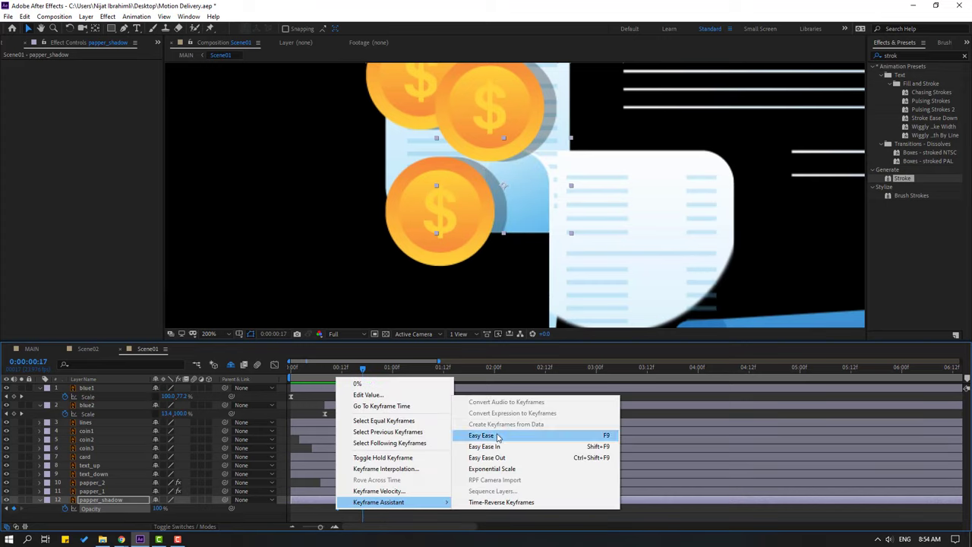
{"action": "left_click", "coordinate": [498, 438]}
- Shift papper_shadow's Opacity keyframes earlier to about frames 8 and 14, preview the fade, and collapse the layer
{"action": "left_click", "coordinate": [334, 368]}
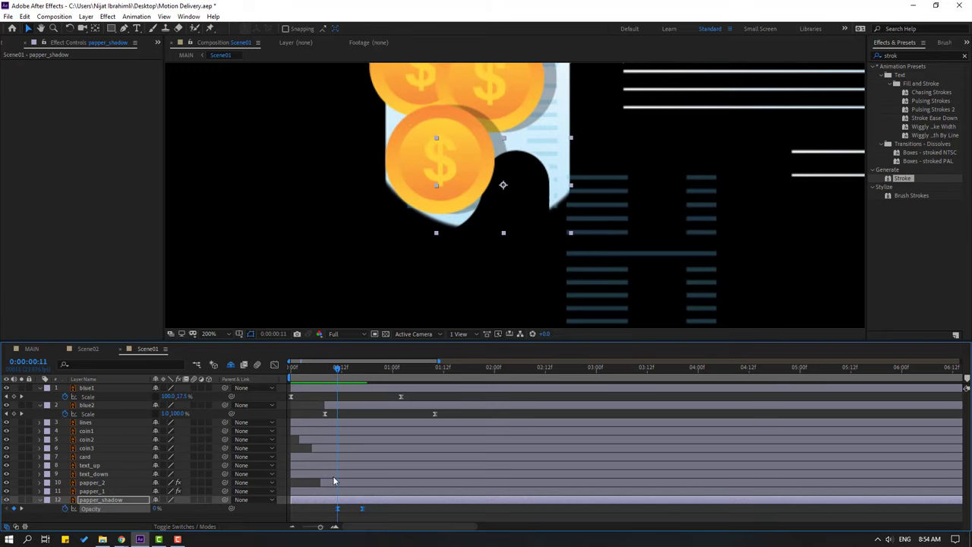
{"action": "left_click_drag", "start_coordinate": [338, 510], "coordinate": [325, 509]}
{"action": "key", "text": "space"}
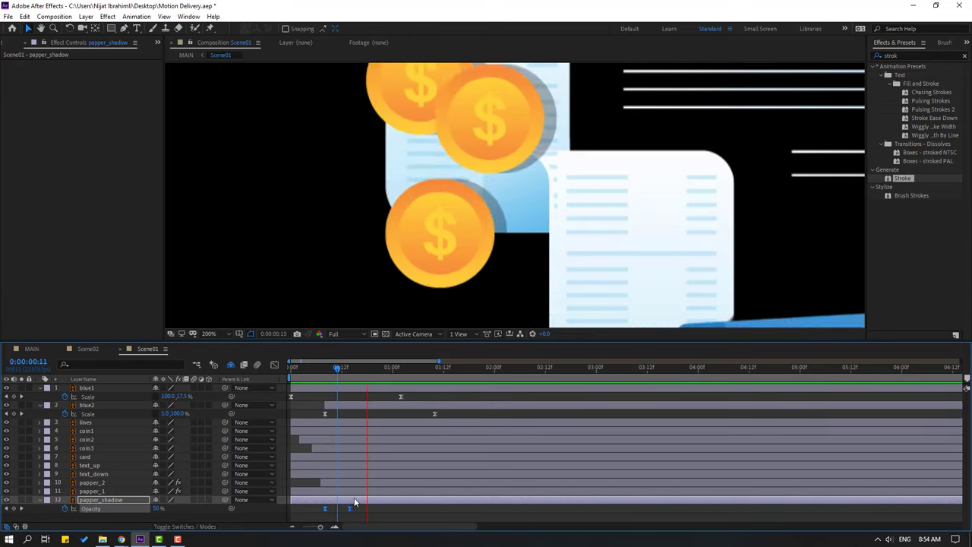
{"action": "key", "text": "space"}
{"action": "scroll", "coordinate": [402, 256], "scroll_direction": "down", "scroll_amount": 1}
{"action": "key", "text": "space"}
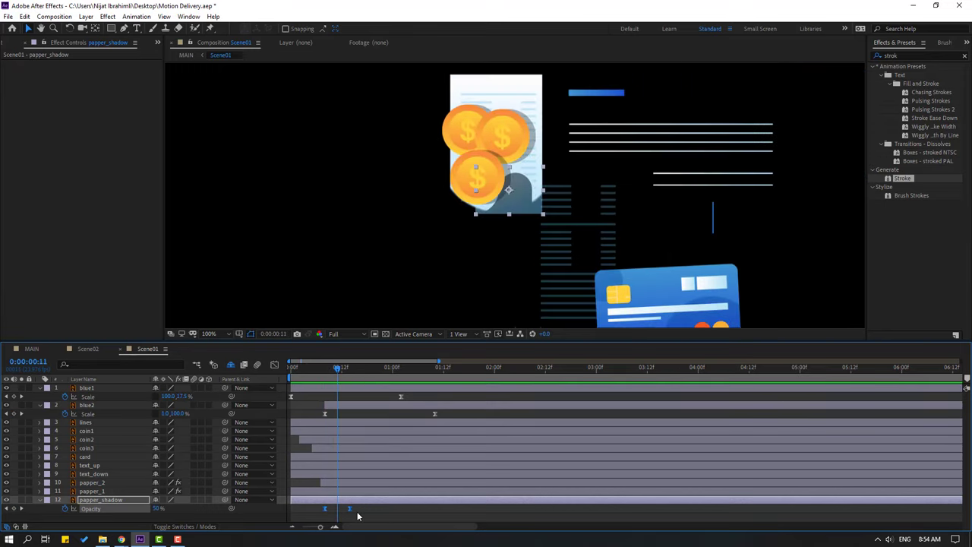
{"action": "left_click", "coordinate": [40, 502]}
- Parent the papper_shadow and papper_2 layers to papper_1
{"action": "left_click", "coordinate": [96, 502]}
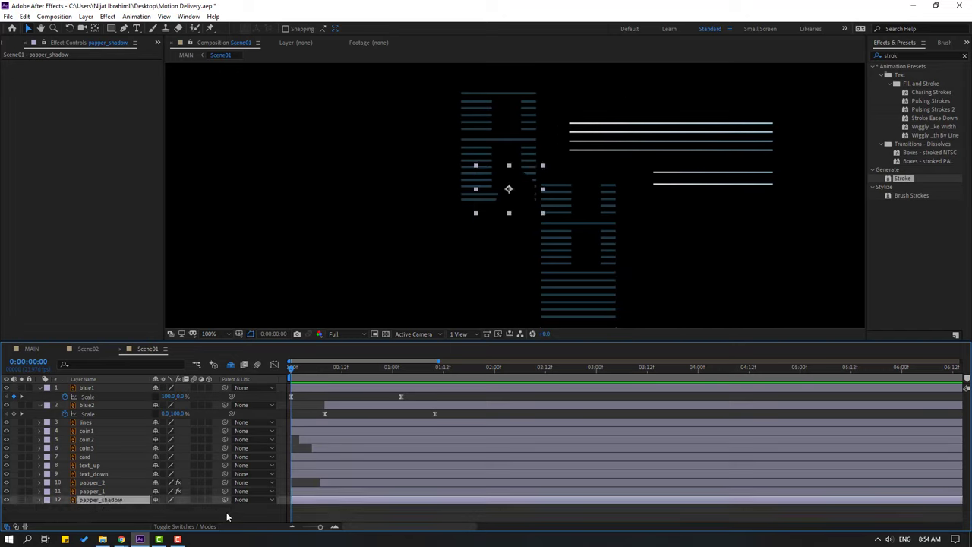
{"action": "left_click_drag", "start_coordinate": [225, 500], "coordinate": [97, 492]}
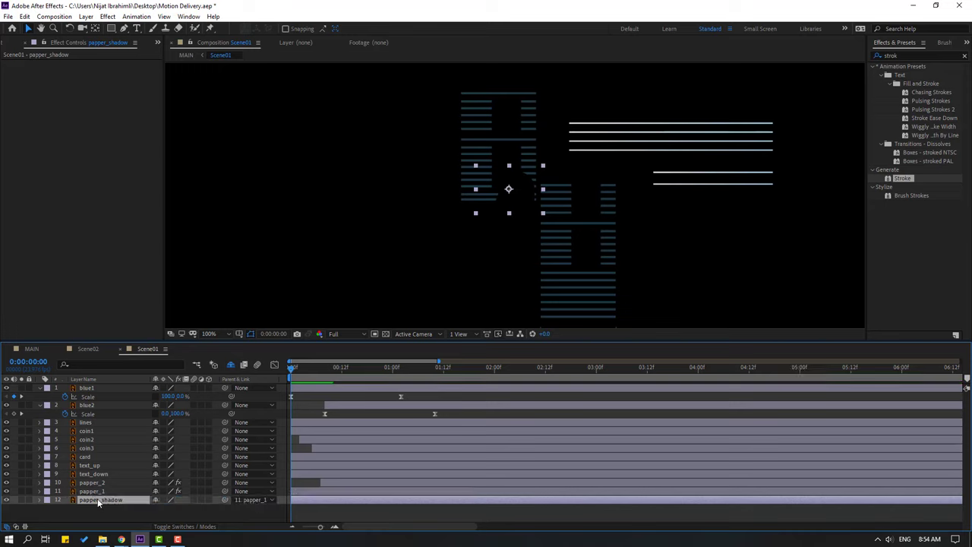
{"action": "left_click", "coordinate": [91, 482]}
{"action": "mouse_move", "coordinate": [225, 483]}
{"action": "left_mouse_down"}
{"action": "mouse_move", "coordinate": [76, 467]}
{"action": "mouse_move", "coordinate": [94, 492]}
{"action": "left_mouse_up"}
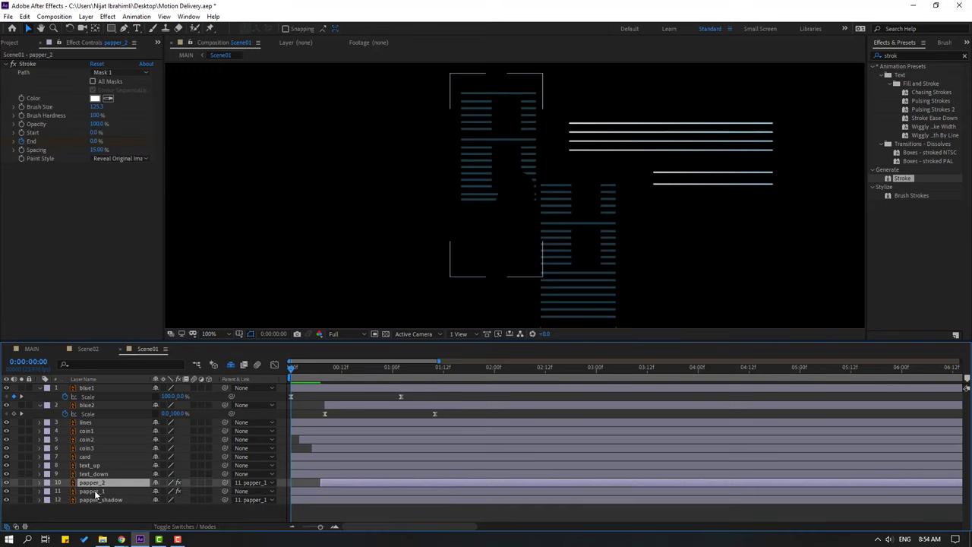
- Keyframe papper_1's Position every ten frames from 0:00:00:00 to 0:00:01:16 as a vertical bounce, ending at 751.2, 456.7
{"action": "left_click", "coordinate": [94, 491]}
{"action": "key", "text": "p"}
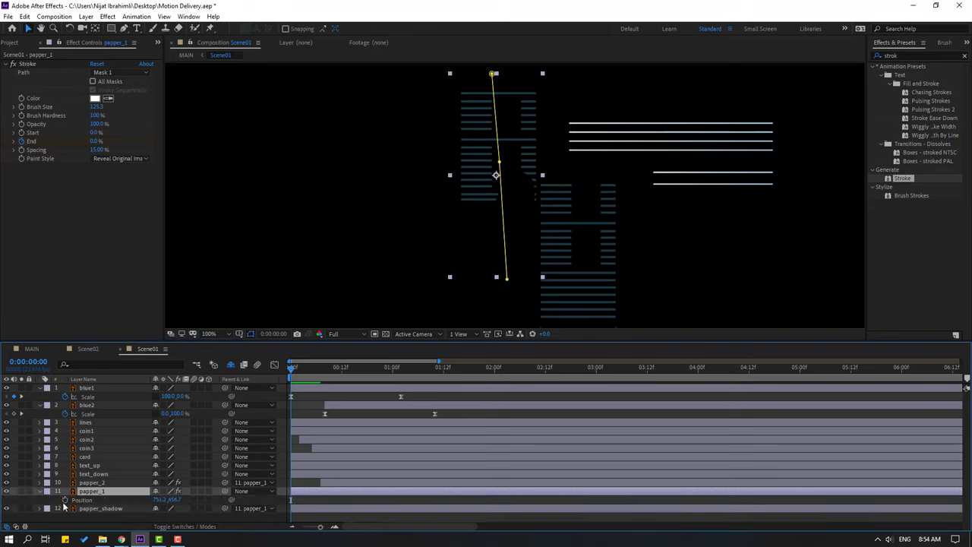
{"action": "key", "text": "Return"}
{"action": "key", "text": "space"}
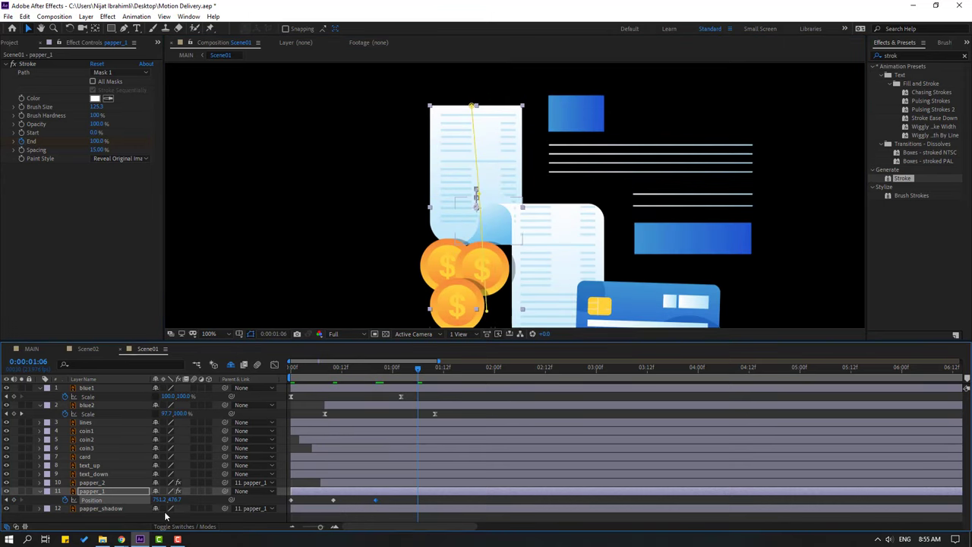
{"action": "left_click_drag", "start_coordinate": [476, 207], "coordinate": [476, 193]}
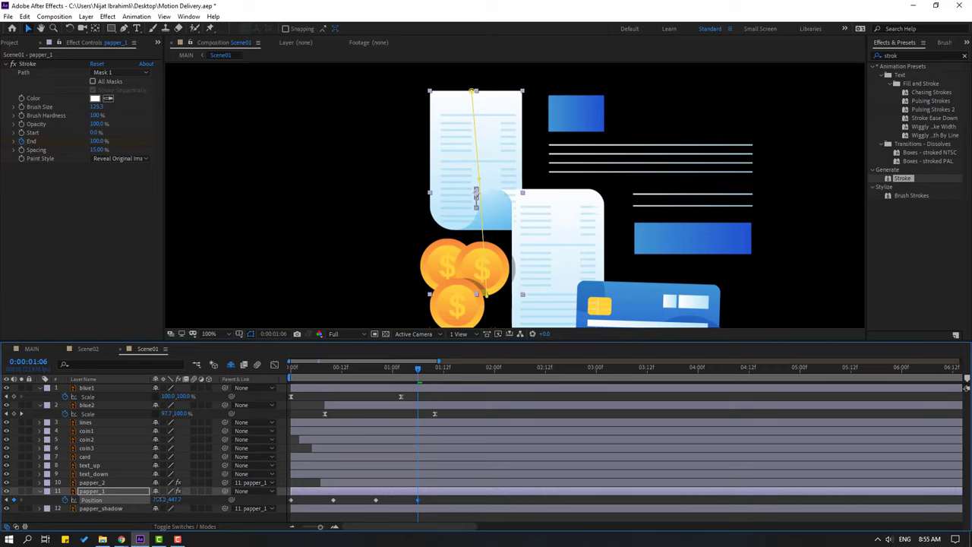
{"action": "key", "text": "space"}
{"action": "left_click_drag", "start_coordinate": [174, 500], "coordinate": [179, 500]}
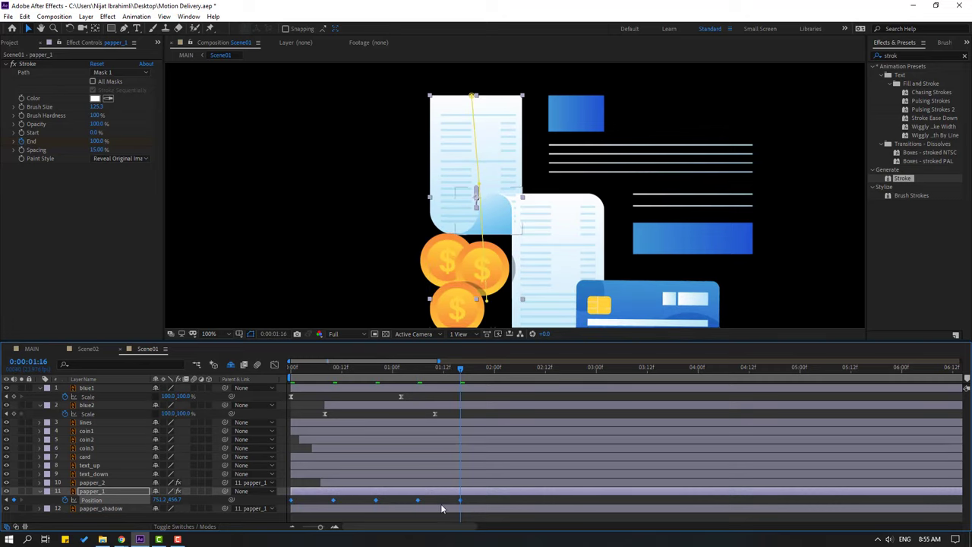
- Apply Easy Ease to all of papper_1's Position keyframes and preview the bounce
{"action": "right_click", "coordinate": [459, 500]}
{"action": "mouse_move", "coordinate": [574, 496]}
{"action": "left_click", "coordinate": [605, 427]}
{"action": "key", "text": "comma"}
{"action": "key", "text": "space"}
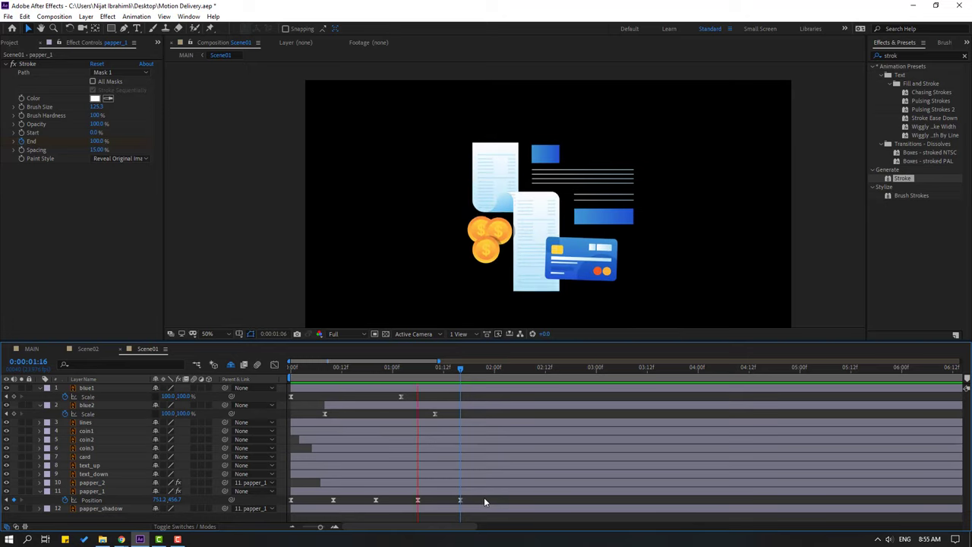
- Shift papper_1's Position keyframes about four frames earlier, placing the last at about 0:00:01:12, and preview
{"action": "left_click_drag", "start_coordinate": [483, 497], "coordinate": [293, 511]}
{"action": "left_click_drag", "start_coordinate": [460, 497], "coordinate": [442, 497]}
{"action": "key", "text": "space"}
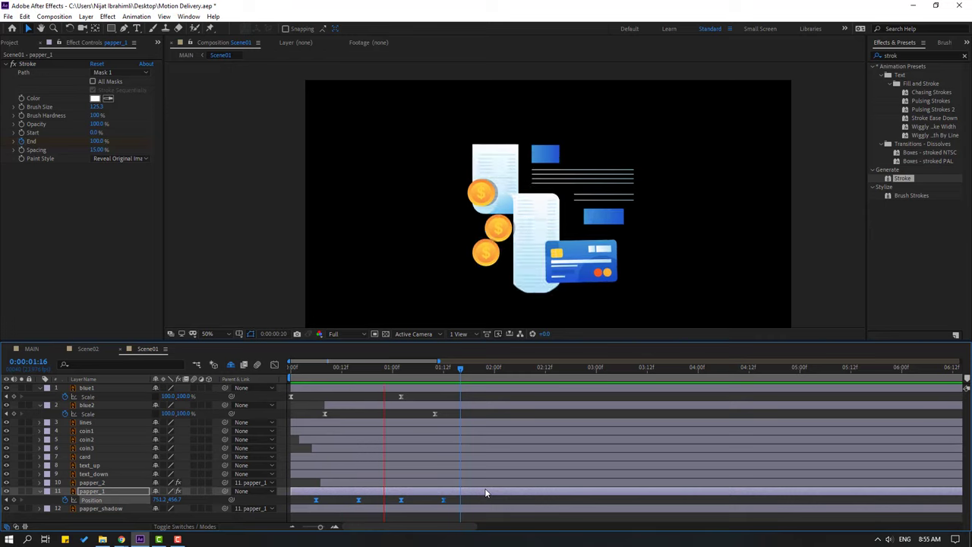
{"action": "key", "text": "space"}
- Solo the lines layer and collapse the open properties of blue1, blue2 and papper_1
{"action": "left_click", "coordinate": [592, 180]}
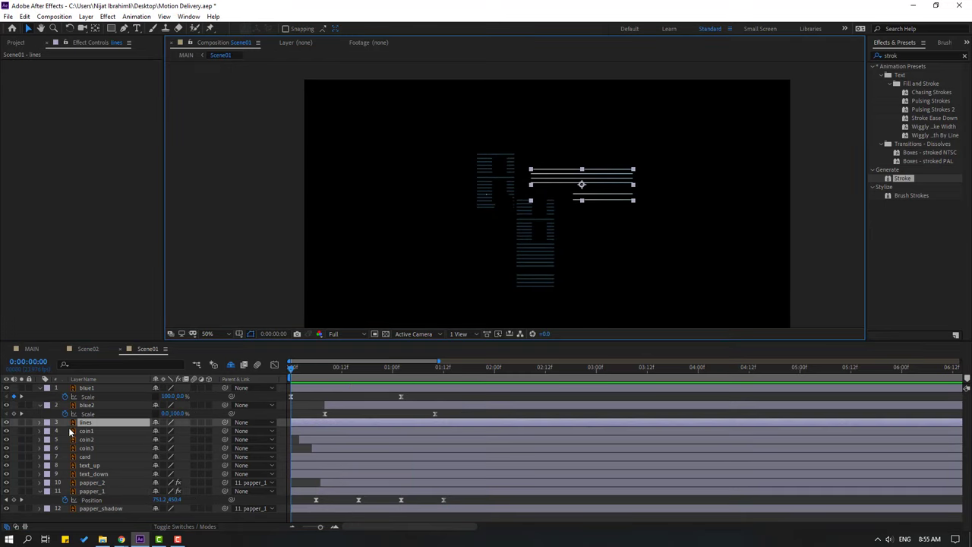
{"action": "left_click", "coordinate": [21, 423]}
{"action": "key", "text": "period"}
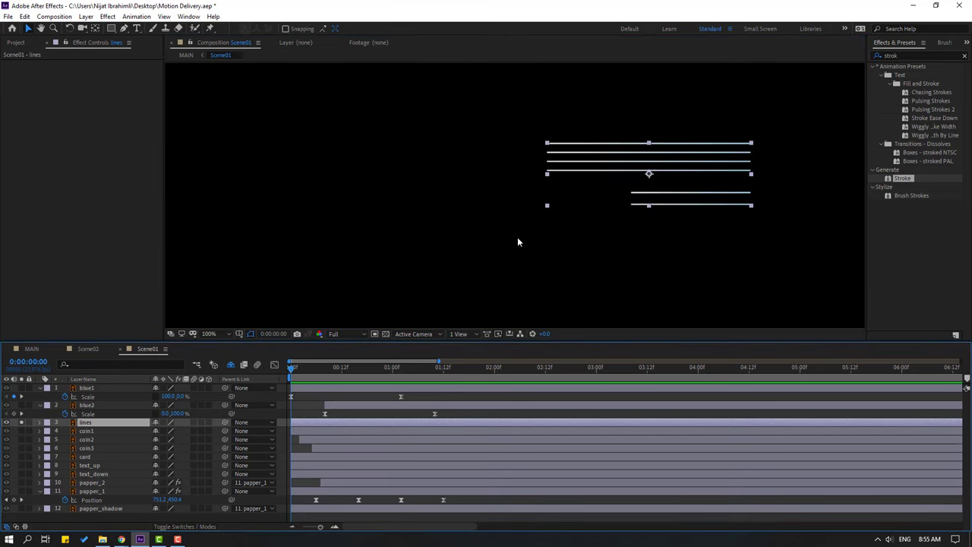
{"action": "left_click", "coordinate": [38, 388]}
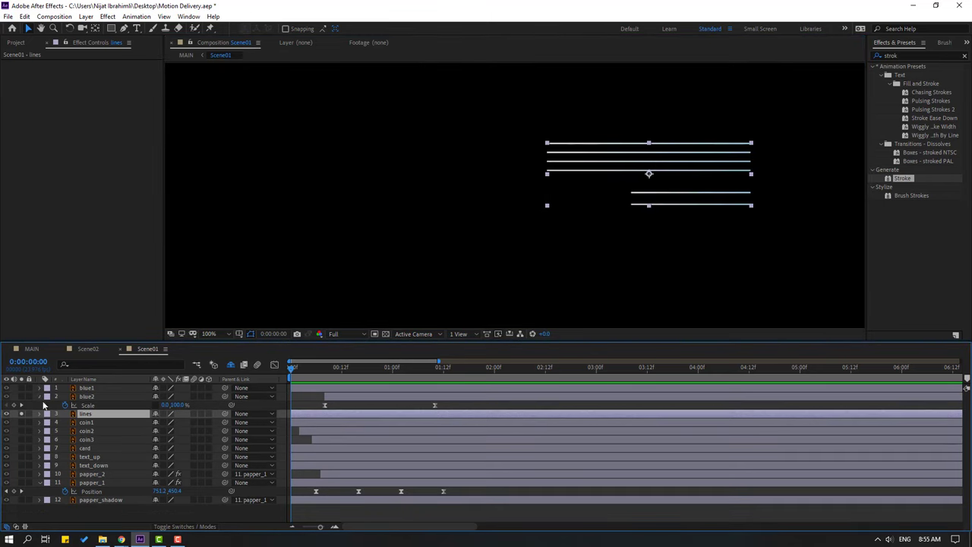
{"action": "left_click", "coordinate": [39, 396]}
{"action": "left_click", "coordinate": [39, 473]}
{"action": "left_click", "coordinate": [72, 500]}
- Draw a straight Pen path on a new shape layer along the full length of the topmost line
{"action": "left_click", "coordinate": [124, 28]}
{"action": "key", "text": "period"}
{"action": "left_click_drag", "start_coordinate": [754, 147], "coordinate": [430, 221]}
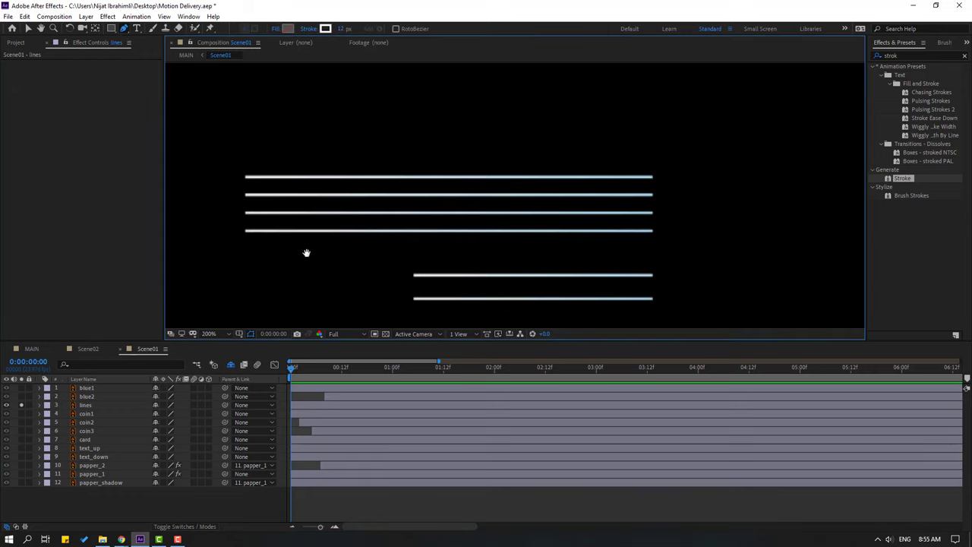
{"action": "left_click_drag", "start_coordinate": [306, 252], "coordinate": [323, 214]}
{"action": "left_click", "coordinate": [263, 138]}
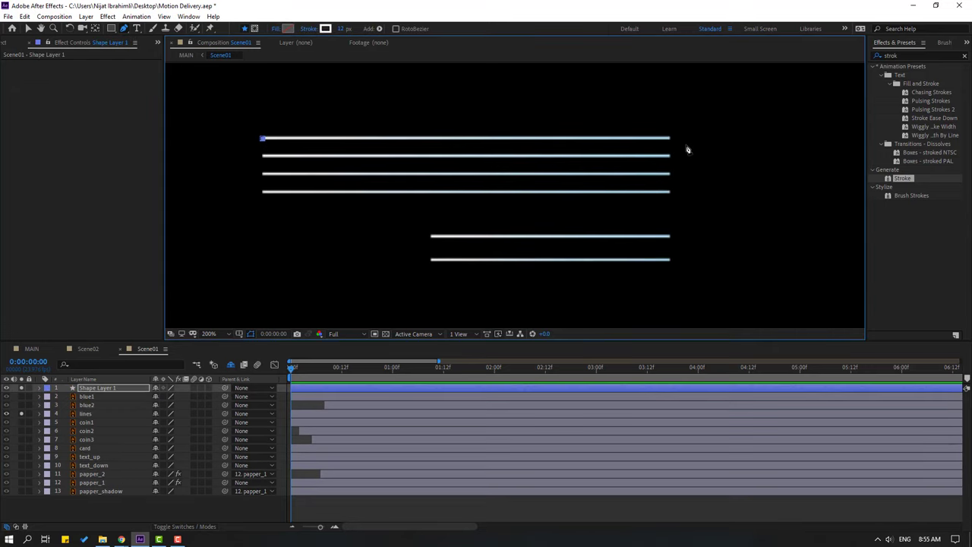
{"action": "left_click", "coordinate": [669, 139]}
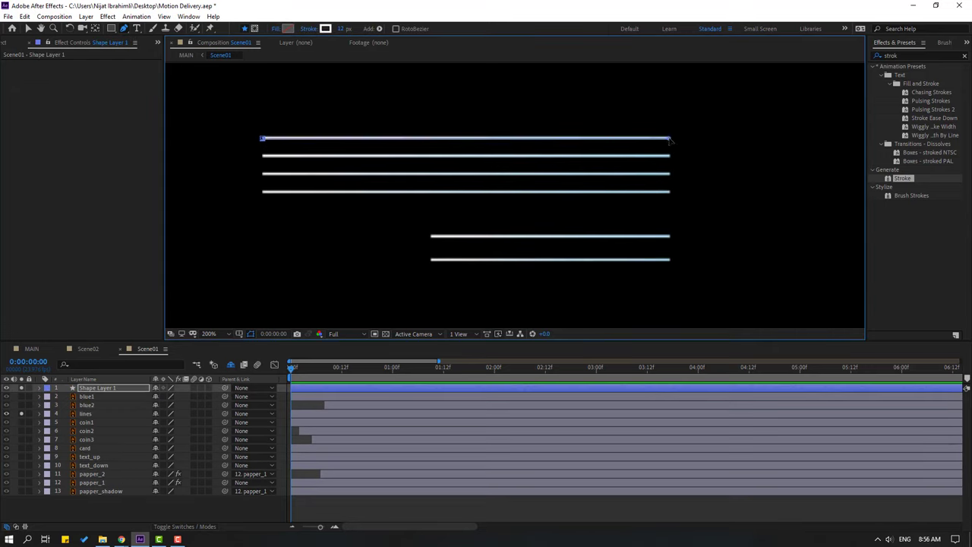
- Set the stroke width of the path drawn over the topmost line to 3 px
{"action": "left_click", "coordinate": [28, 29]}
{"action": "left_click_drag", "start_coordinate": [421, 30], "coordinate": [412, 30]}
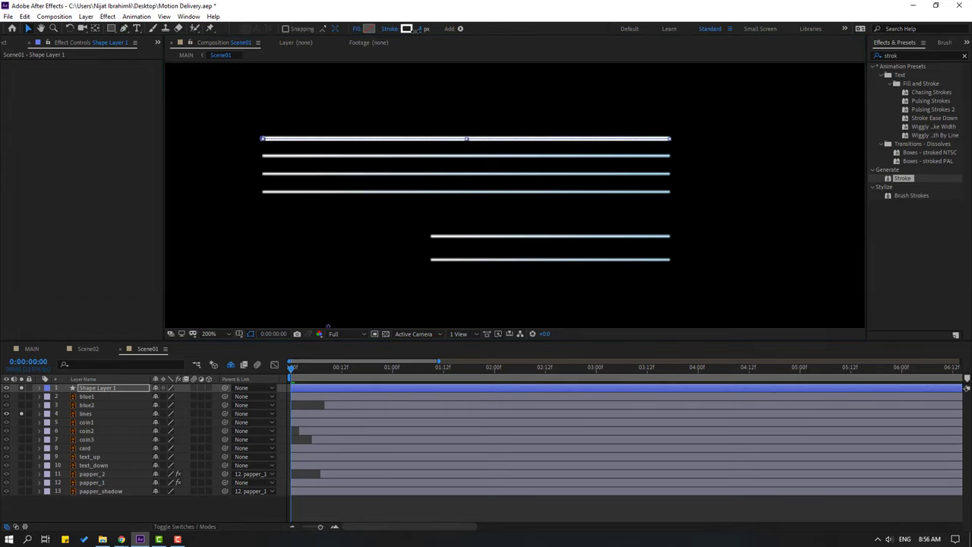
{"action": "left_click", "coordinate": [421, 31]}
{"action": "type", "text": "3"}
{"action": "key", "text": "Return"}
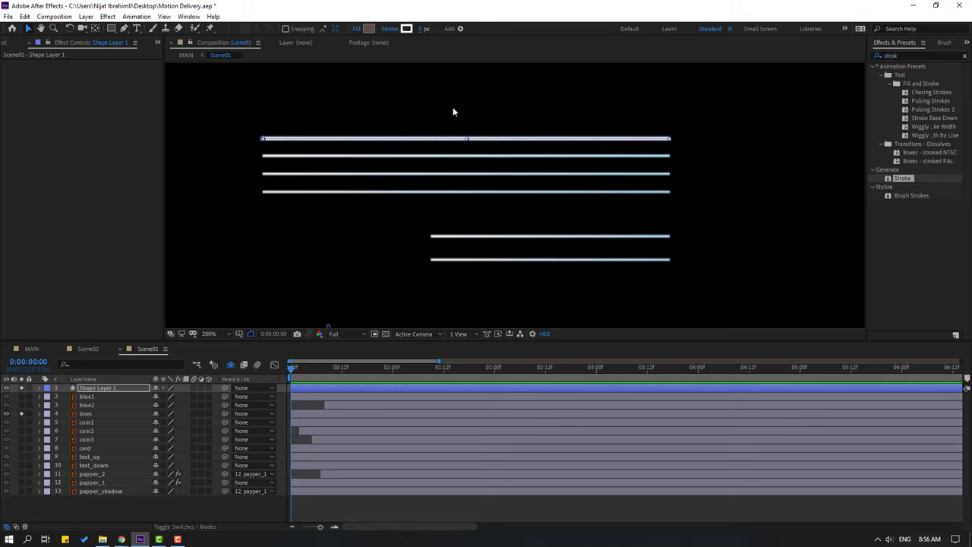
- Add Trim Paths to the shape and keyframe its End from 0% at 0:00:00:00 to 100% at 0:00:00:07
{"action": "left_click", "coordinate": [460, 29]}
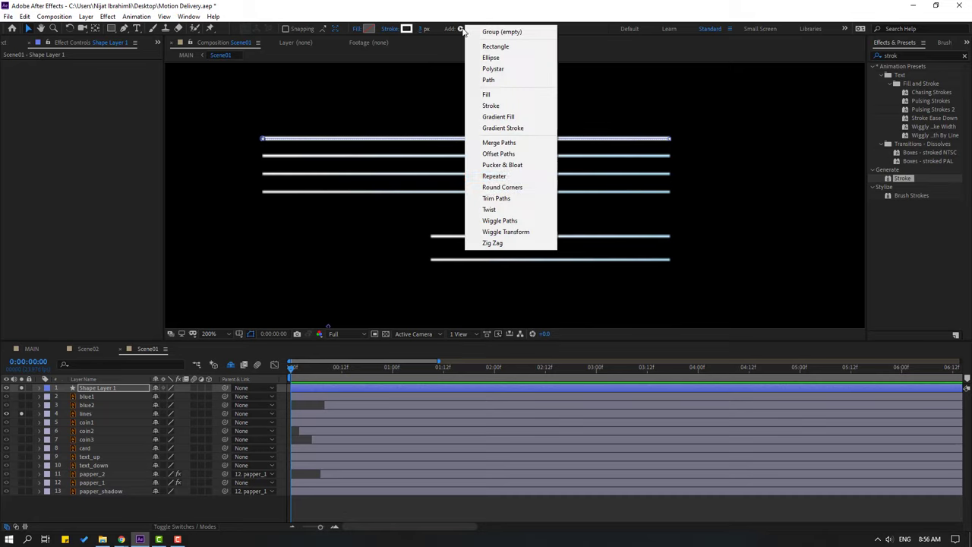
{"action": "left_click", "coordinate": [493, 200]}
{"action": "left_click", "coordinate": [65, 423]}
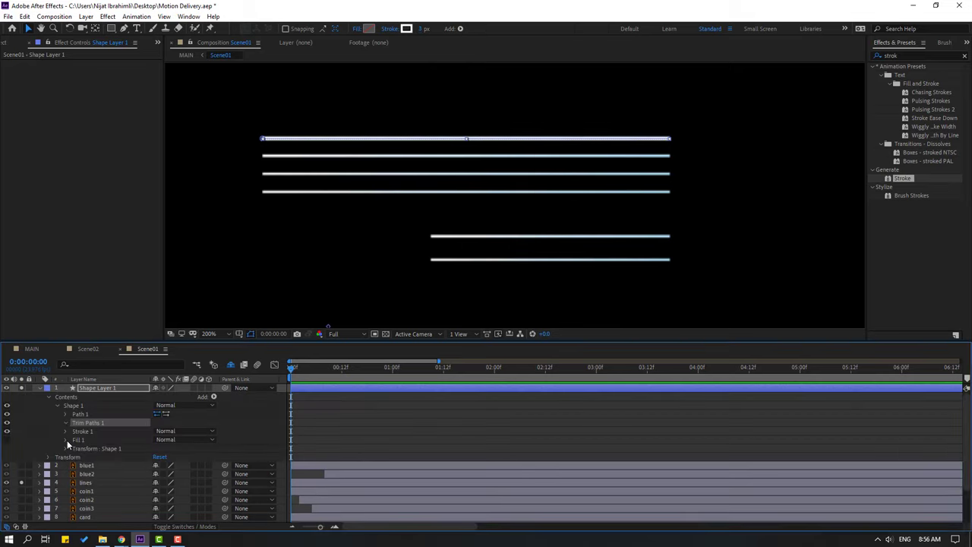
{"action": "left_click_drag", "start_coordinate": [155, 442], "coordinate": [74, 457]}
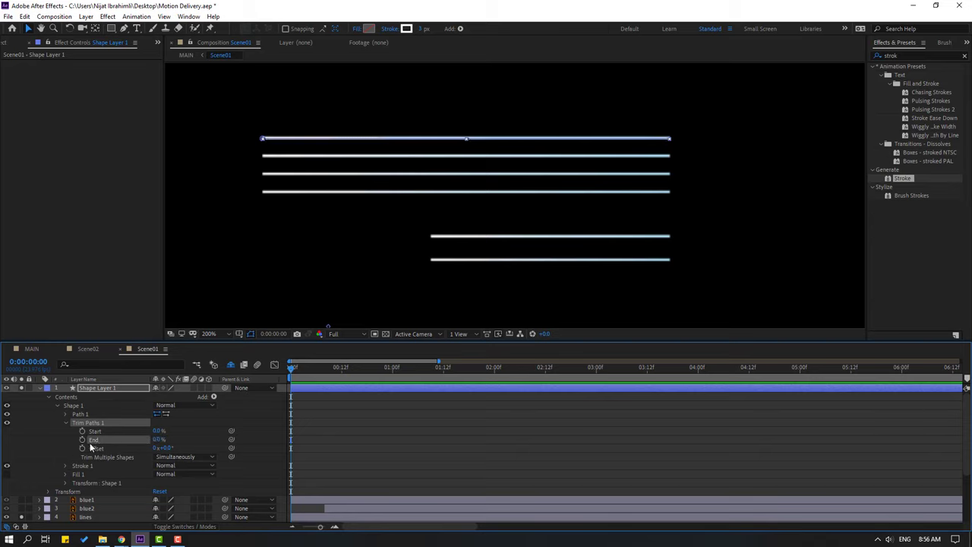
{"action": "key", "text": "space"}
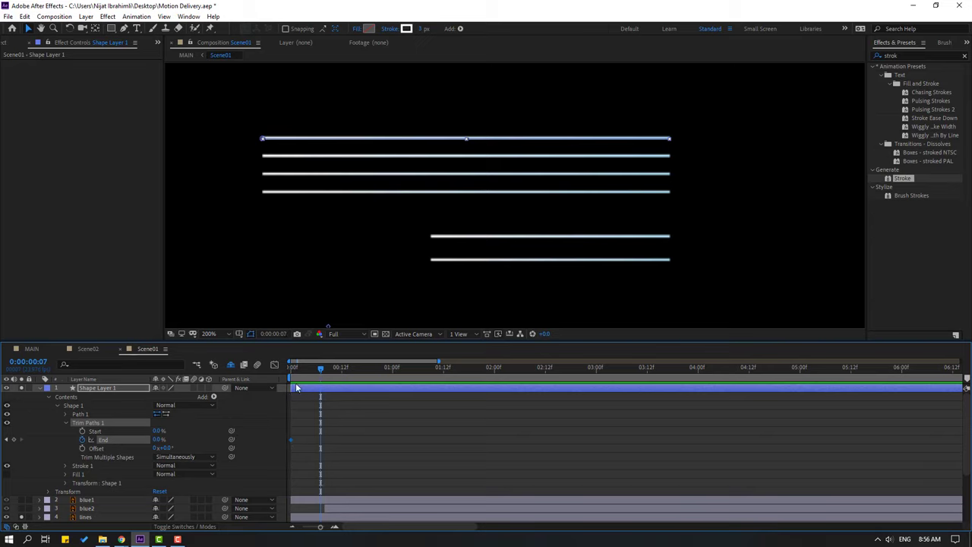
{"action": "left_click", "coordinate": [158, 440]}
{"action": "type", "text": "100"}
{"action": "key", "text": "Return"}
- Apply Easy Ease to both End keyframes, lengthen the first keyframe's ease in the speed graph, and preview the reveal
{"action": "right_click", "coordinate": [290, 439]}
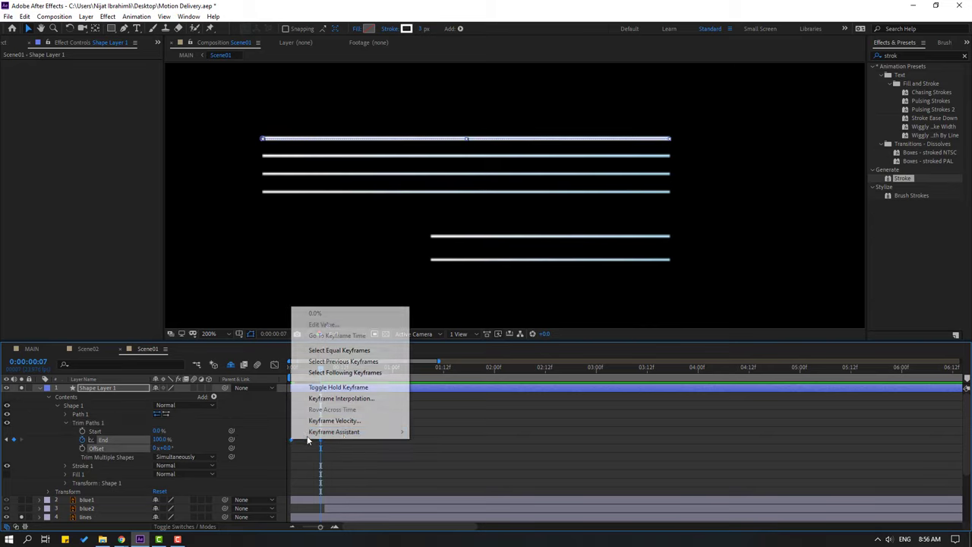
{"action": "mouse_move", "coordinate": [357, 431]}
{"action": "left_click", "coordinate": [471, 466]}
{"action": "key", "text": "shift+F3"}
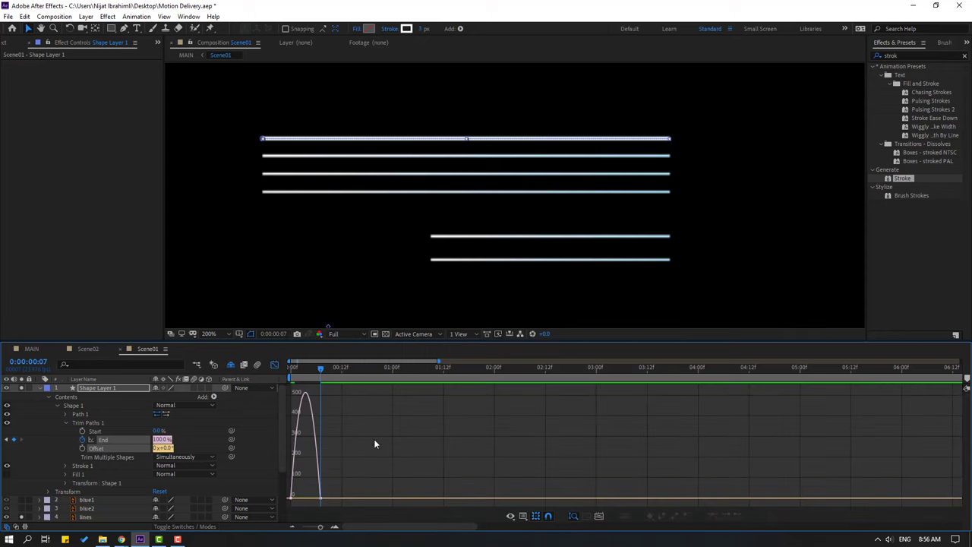
{"action": "key", "text": "="}
{"action": "key", "text": "="}
{"action": "scroll", "coordinate": [410, 484], "scroll_direction": "left", "scroll_amount": 2}
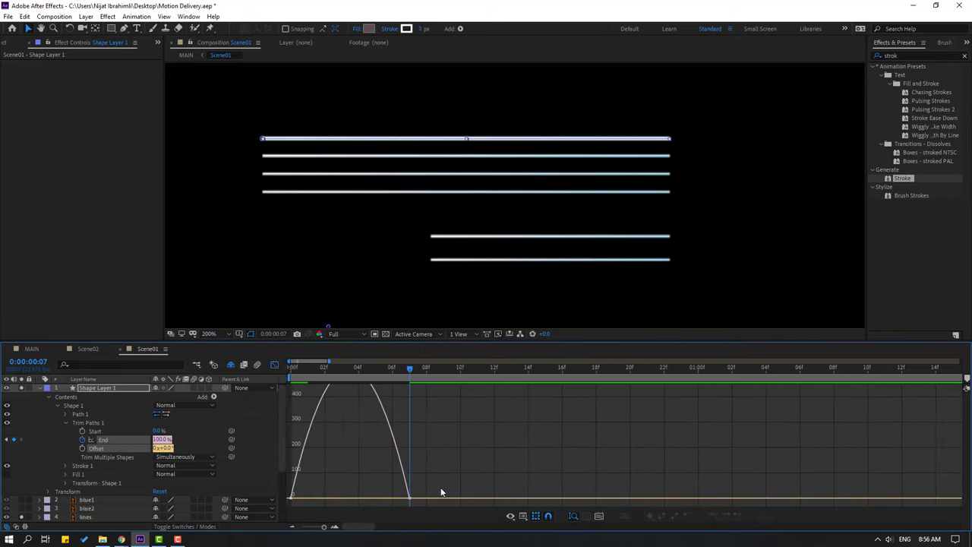
{"action": "left_click", "coordinate": [398, 480]}
{"action": "left_click_drag", "start_coordinate": [305, 495], "coordinate": [327, 495]}
{"action": "key", "text": "space"}
{"action": "key", "text": "space"}
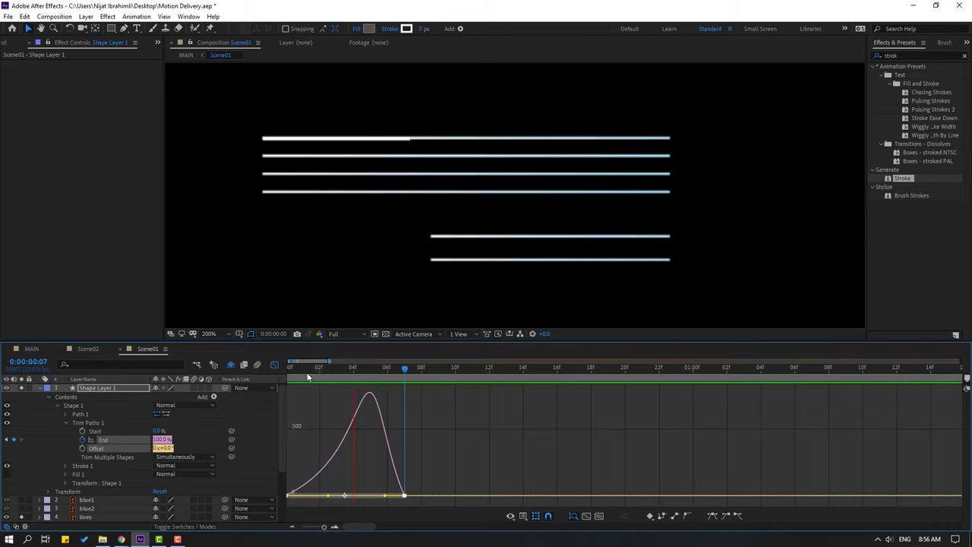
{"action": "left_click_drag", "start_coordinate": [304, 370], "coordinate": [282, 372]}
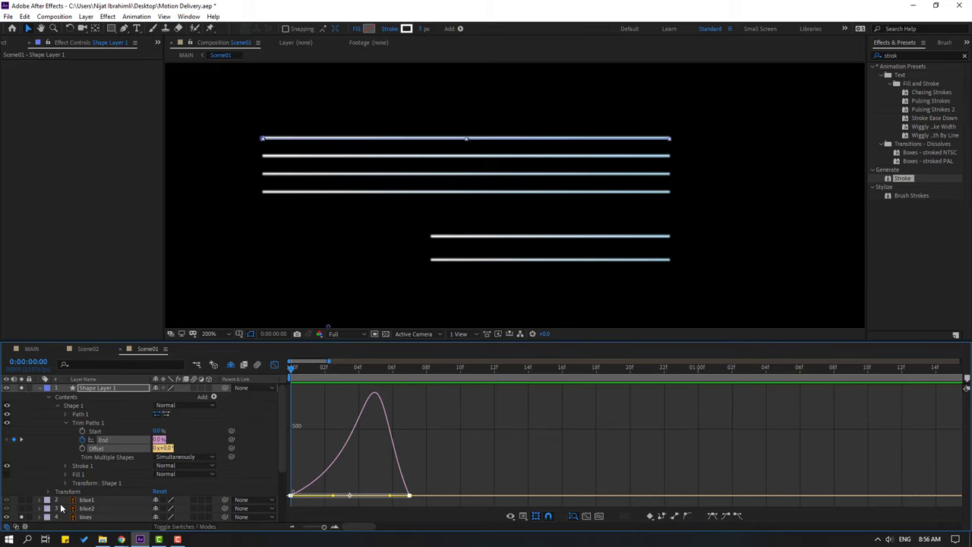
- Unsolo the lines layer, slow the stroke reveal by moving its last End keyframe to 0:00:00:19, and preview
{"action": "left_click", "coordinate": [21, 521]}
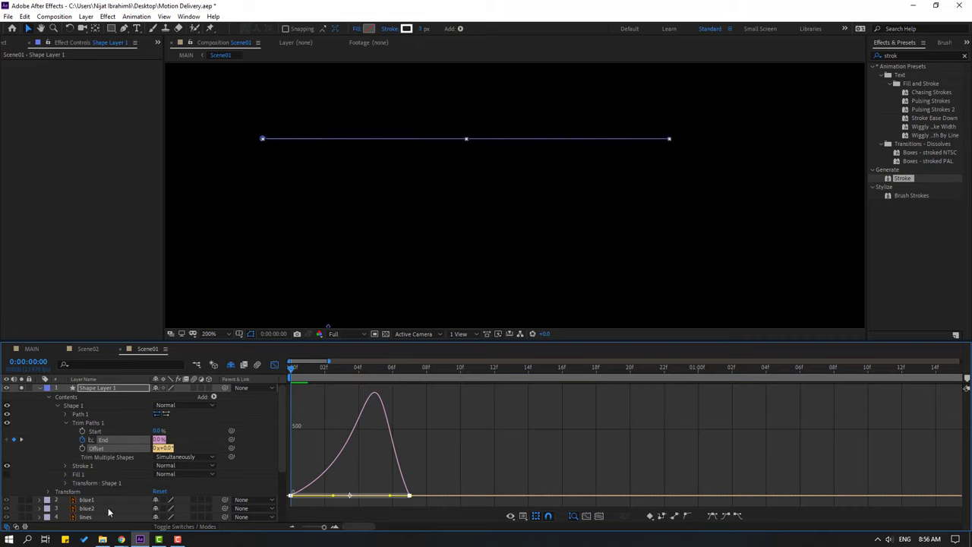
{"action": "left_click", "coordinate": [271, 364]}
{"action": "left_click", "coordinate": [385, 435]}
{"action": "left_click_drag", "start_coordinate": [409, 439], "coordinate": [495, 437]}
{"action": "key", "text": "minus"}
{"action": "key", "text": "minus"}
{"action": "key", "text": "space"}
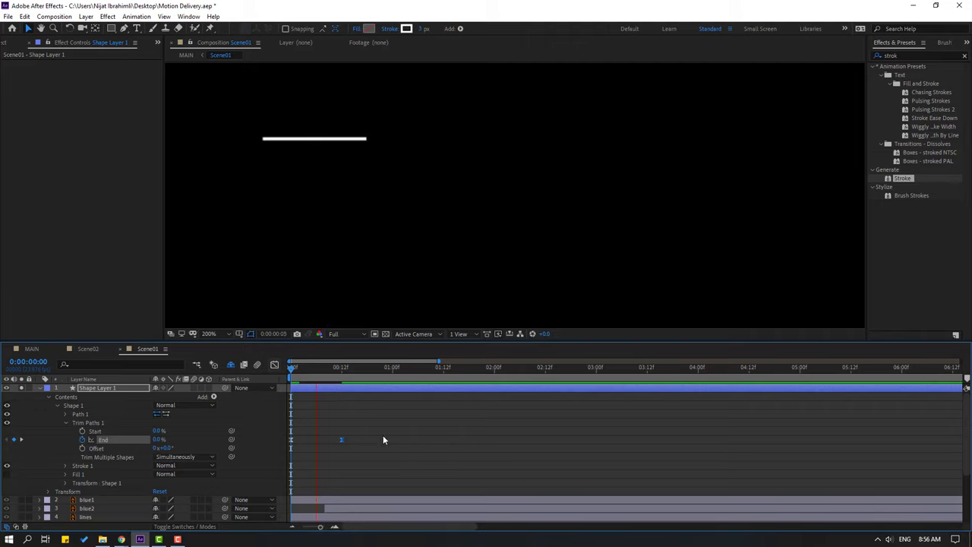
{"action": "left_click_drag", "start_coordinate": [342, 440], "coordinate": [371, 439]}
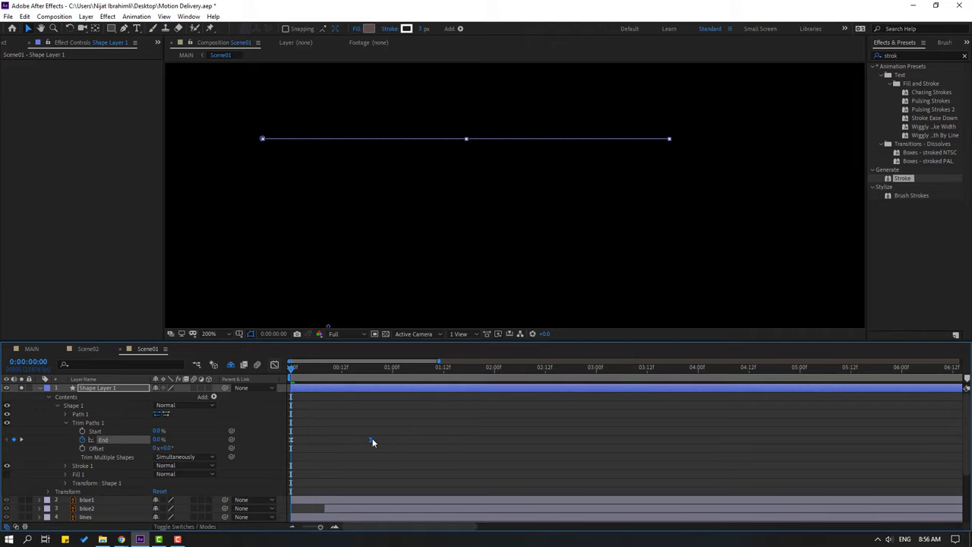
{"action": "key", "text": "space"}
- Lengthen the ease into the last End keyframe in the speed graph, preview it, and collapse the shape layer's properties
{"action": "left_click", "coordinate": [274, 365]}
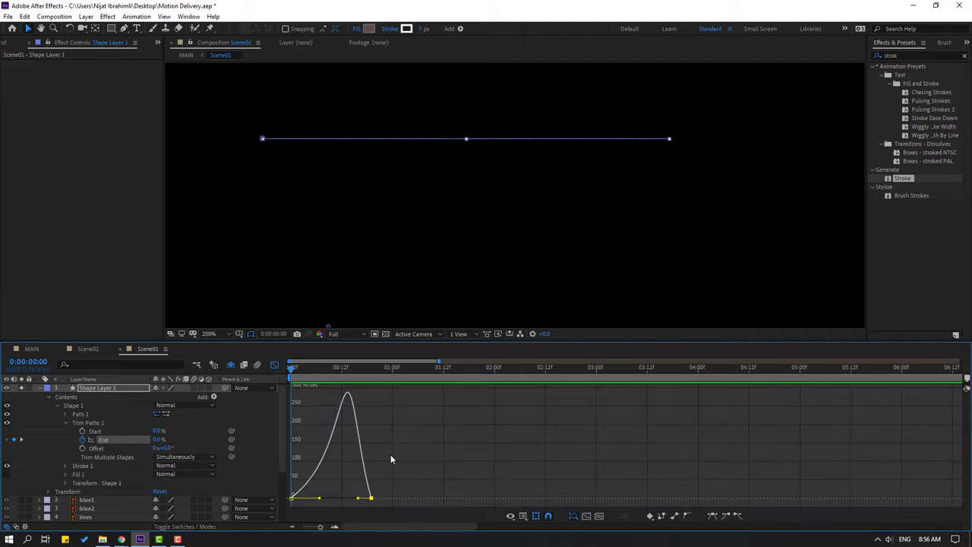
{"action": "left_click_drag", "start_coordinate": [359, 498], "coordinate": [317, 498]}
{"action": "key", "text": "space"}
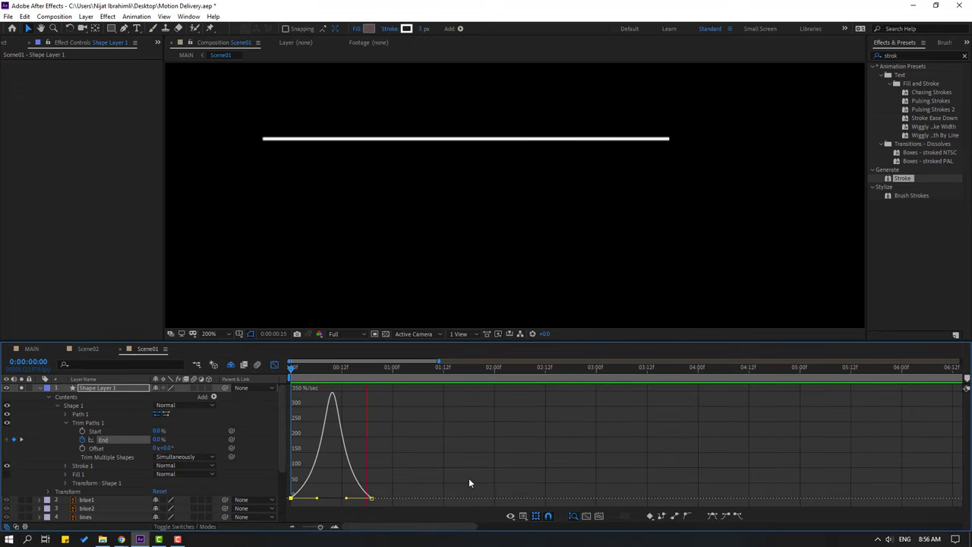
{"action": "left_click", "coordinate": [274, 365]}
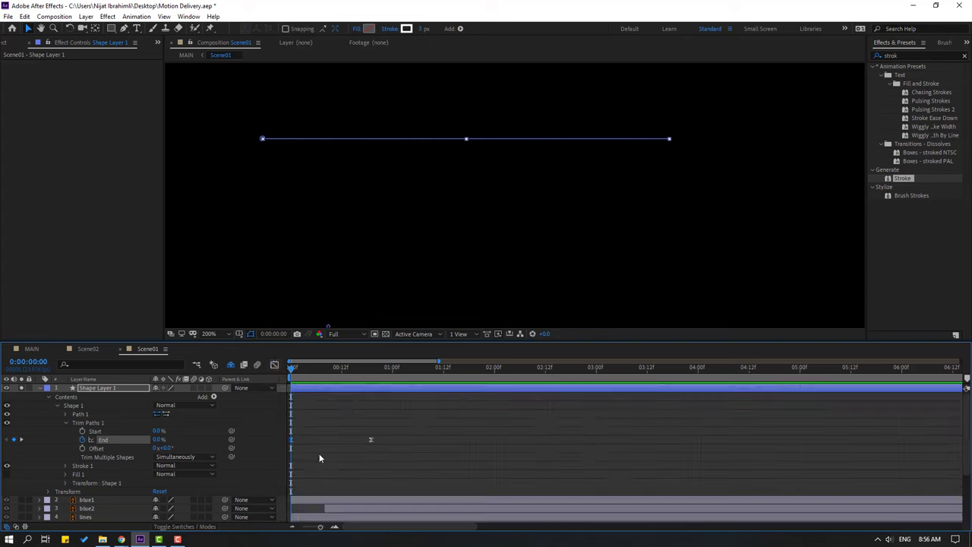
{"action": "key", "text": "u"}
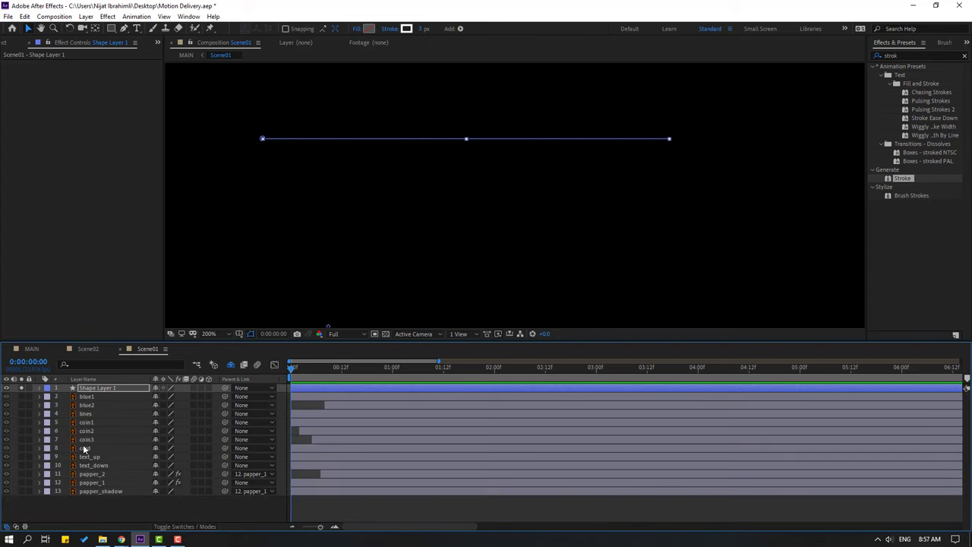
- Solo the lines layer again as a reference and rename the shape layer line1
{"action": "left_click", "coordinate": [85, 414]}
{"action": "left_click", "coordinate": [21, 413]}
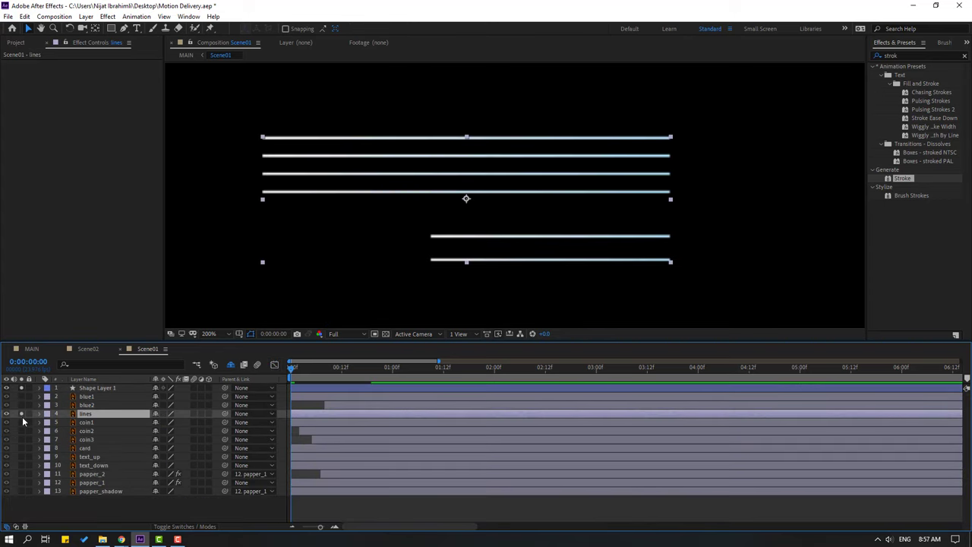
{"action": "left_click", "coordinate": [88, 389]}
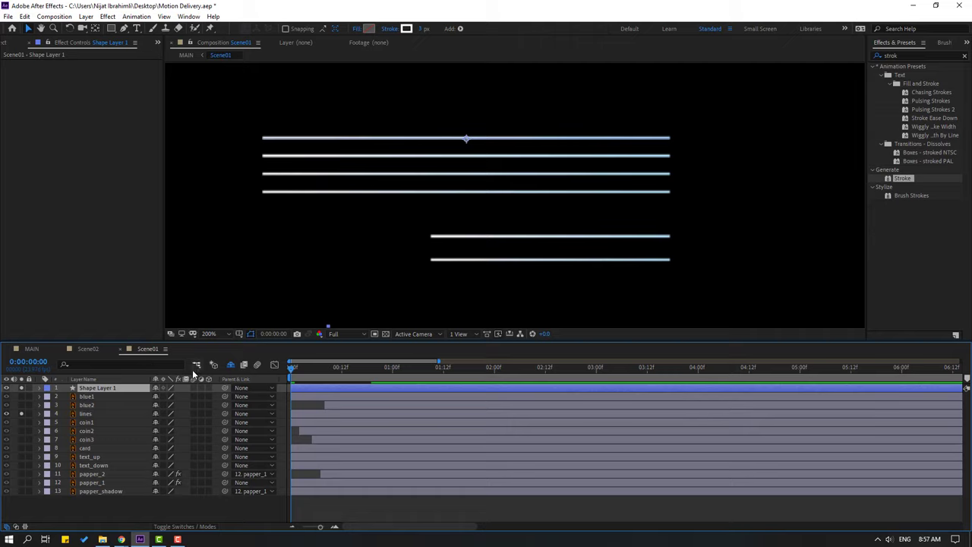
{"action": "key", "text": "Return"}
{"action": "type", "text": "line1"}
{"action": "key", "text": "Return"}
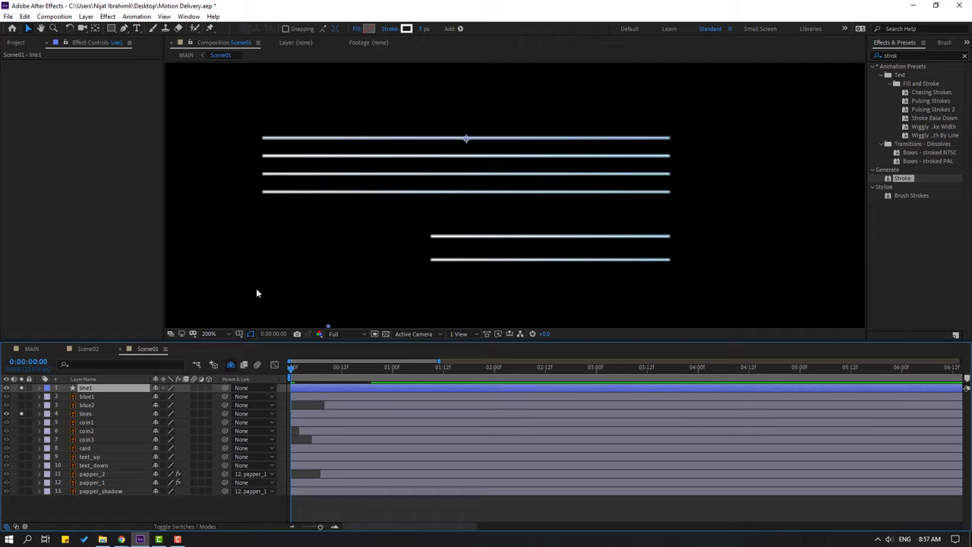
- Duplicate line1 into line2, line3 and line4, moving each copy down onto the next of the long lines
{"action": "key", "text": "ctrl+d"}
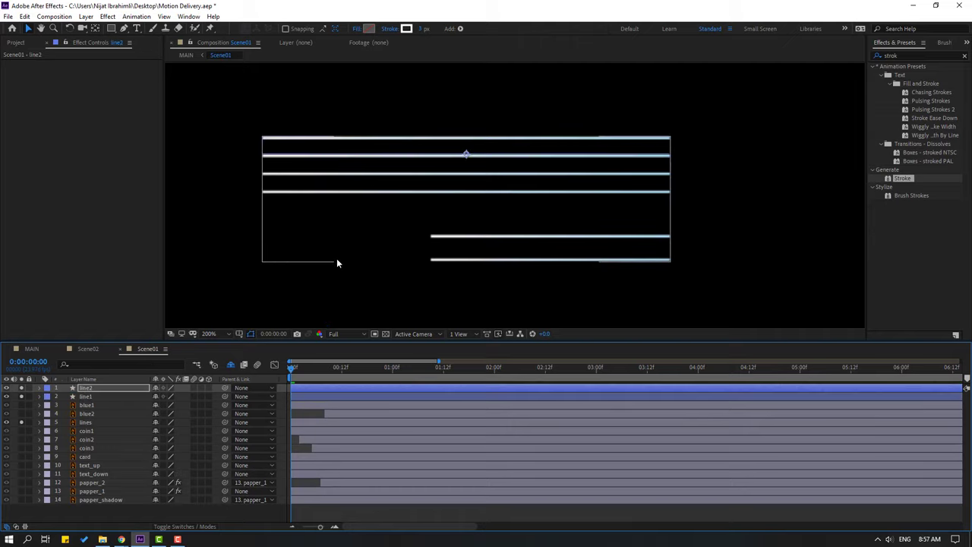
{"action": "left_click_drag", "start_coordinate": [293, 367], "coordinate": [336, 377]}
{"action": "key", "text": "ctrl+d"}
{"action": "key", "text": "shift+Down"}
{"action": "key", "text": "shift+Down"}
{"action": "key", "text": "shift+Down"}
{"action": "key", "text": "shift+Down"}
{"action": "key", "text": "ctrl+d"}
{"action": "key", "text": "shift+Down"}
{"action": "key", "text": "shift+Down"}
{"action": "key", "text": "shift+Down"}
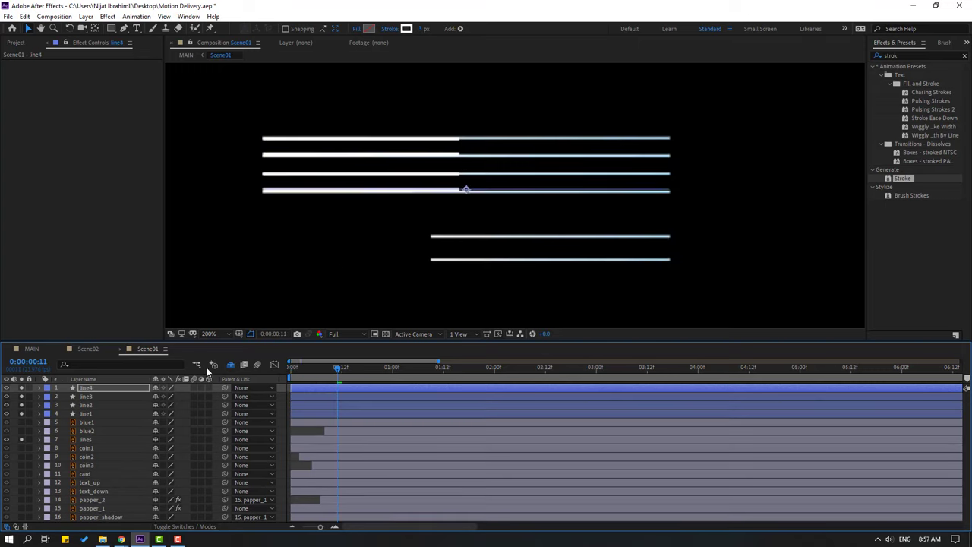
- Duplicate line4 into line5 and line6, lowering each copy to the height of one of the two short lines
{"action": "key", "text": "ctrl+d"}
{"action": "key", "text": "shift+Down"}
{"action": "key", "text": "shift+Down"}
{"action": "key", "text": "shift+Down"}
{"action": "key", "text": "shift+Down"}
{"action": "key", "text": "shift+Down"}
{"action": "key", "text": "shift+Down"}
{"action": "key", "text": "shift+Down"}
{"action": "key", "text": "shift+Down"}
{"action": "key", "text": "shift+Down"}
{"action": "key", "text": "shift+Down"}
{"action": "key", "text": "Up"}
{"action": "key", "text": "Up"}
{"action": "key", "text": "Up"}
{"action": "key", "text": "Up"}
{"action": "key", "text": "ctrl+d"}
{"action": "key", "text": "shift+Down"}
{"action": "key", "text": "shift+Down"}
{"action": "key", "text": "Down"}
{"action": "key", "text": "Down"}
{"action": "key", "text": "Down"}
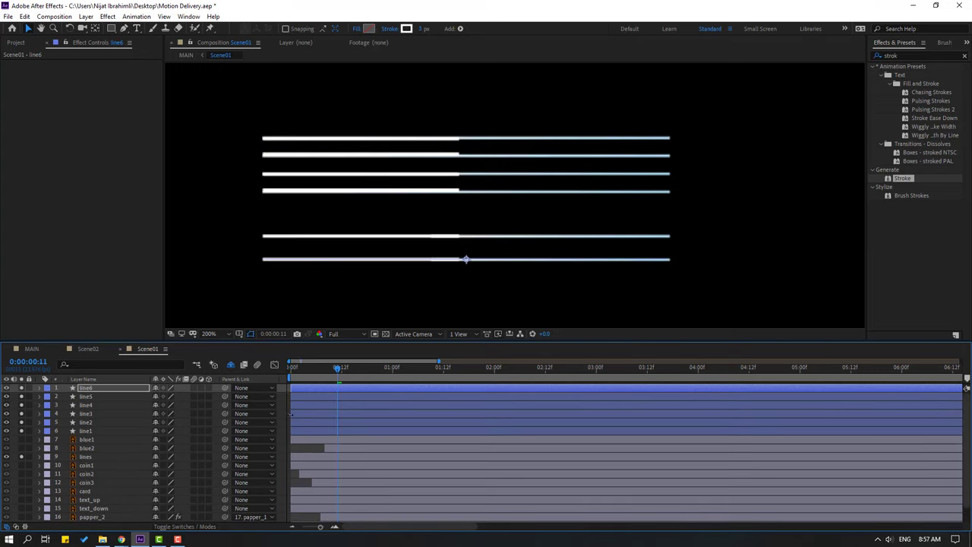
- Shift line5 and line6 together to the right until their starting points match those of the two short lines
{"action": "left_click", "coordinate": [113, 396]}
{"action": "left_click", "coordinate": [113, 388], "text": "shift"}
{"action": "key", "text": "shift+Right"}
{"action": "key", "text": "shift+Right"}
{"action": "key", "text": "shift+Right"}
{"action": "key", "text": "shift+Right"}
{"action": "key", "text": "shift+Right"}
{"action": "key", "text": "shift+Right"}
{"action": "key", "text": "shift+Right"}
{"action": "key", "text": "shift+Right"}
{"action": "key", "text": "shift+Right"}
{"action": "key", "text": "shift+Right"}
{"action": "key", "text": "shift+Right"}
{"action": "key", "text": "shift+Right"}
{"action": "key", "text": "shift+Right"}
{"action": "key", "text": "shift+Right"}
{"action": "key", "text": "shift+Right"}
{"action": "key", "text": "shift+Right"}
{"action": "key", "text": "shift+Right"}
{"action": "key", "text": "shift+Right"}
{"action": "key", "text": "shift+Right"}
{"action": "key", "text": "shift+Right"}
{"action": "key", "text": "shift+Right"}
{"action": "key", "text": "shift+Right"}
{"action": "key", "text": "shift+Right"}
{"action": "key", "text": "shift+Right"}
{"action": "key", "text": "shift+Right"}
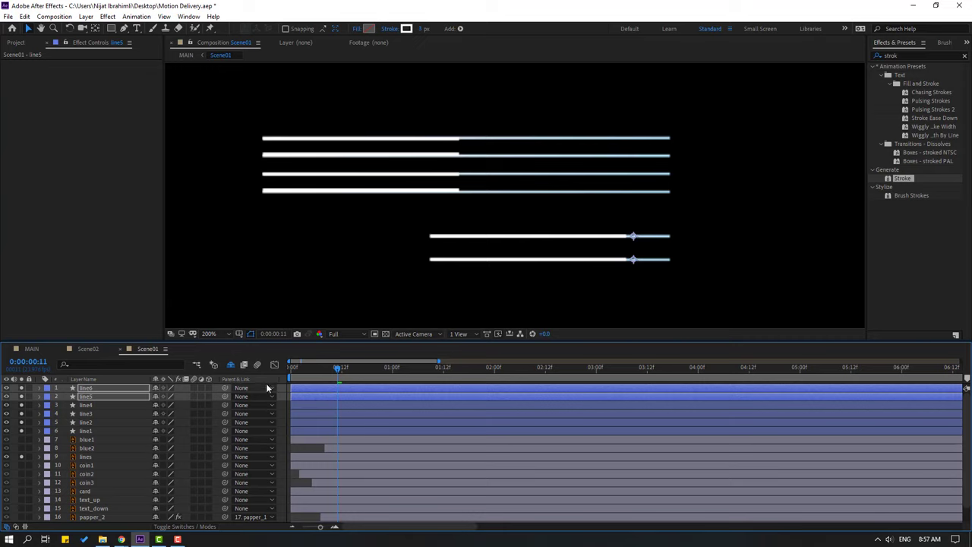
- Reduce line6's End keyframe at 0:00:00:19 to about 59% and line5's similarly to match the short lines, and collapse both layers
{"action": "key", "text": "u"}
{"action": "left_click_drag", "start_coordinate": [331, 371], "coordinate": [369, 375]}
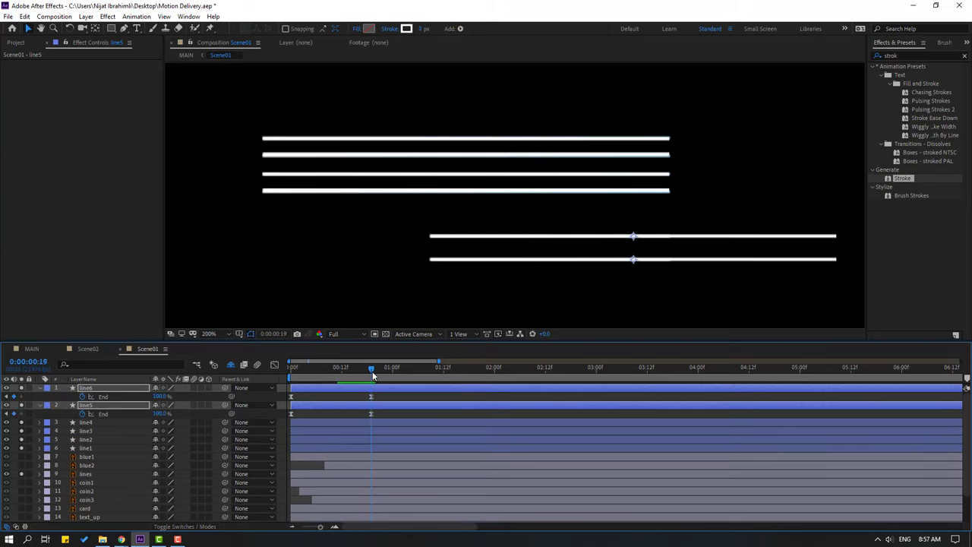
{"action": "left_click", "coordinate": [335, 397]}
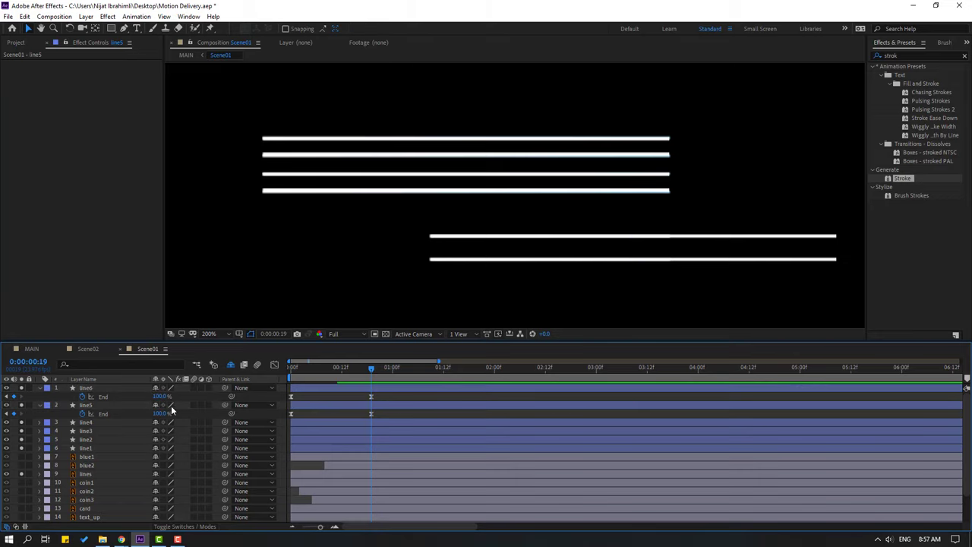
{"action": "left_click_drag", "start_coordinate": [161, 398], "coordinate": [138, 397]}
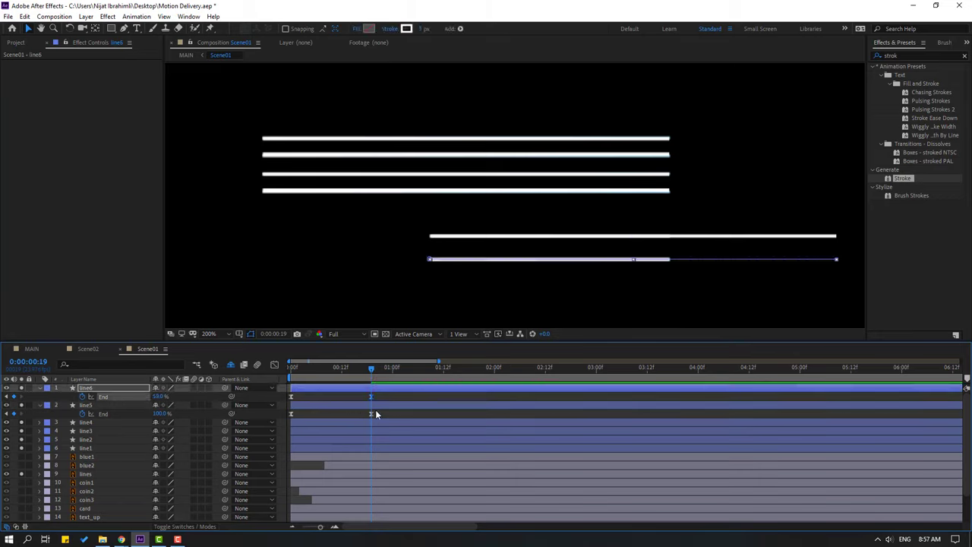
{"action": "left_click", "coordinate": [371, 414]}
{"action": "left_click_drag", "start_coordinate": [158, 413], "coordinate": [140, 413]}
{"action": "left_click", "coordinate": [316, 400]}
{"action": "left_click", "coordinate": [40, 387]}
{"action": "key", "text": "u"}
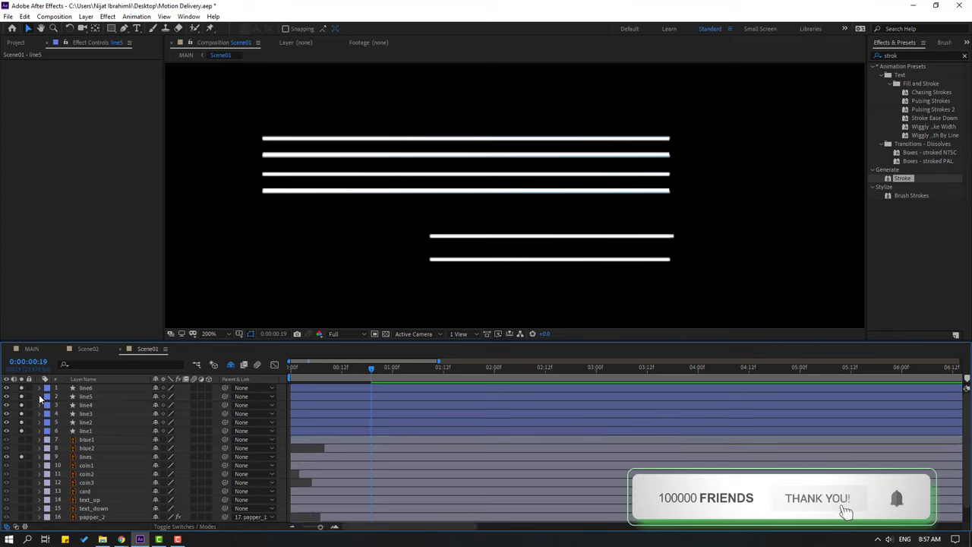
- Delete the original lines layer, unsolo the line shape layers, and return to the start of the timeline
{"action": "left_click", "coordinate": [85, 457]}
{"action": "key", "text": "Delete"}
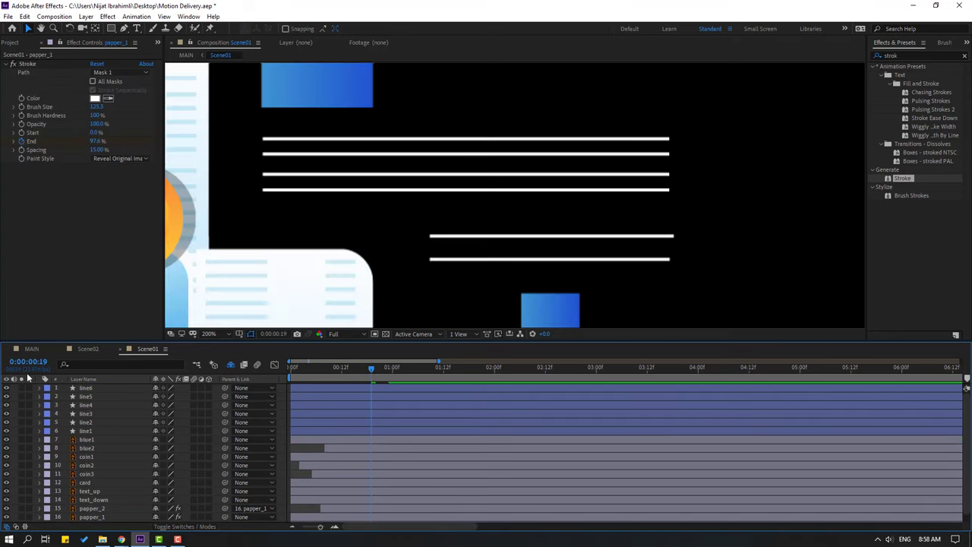
{"action": "key", "text": "Home"}
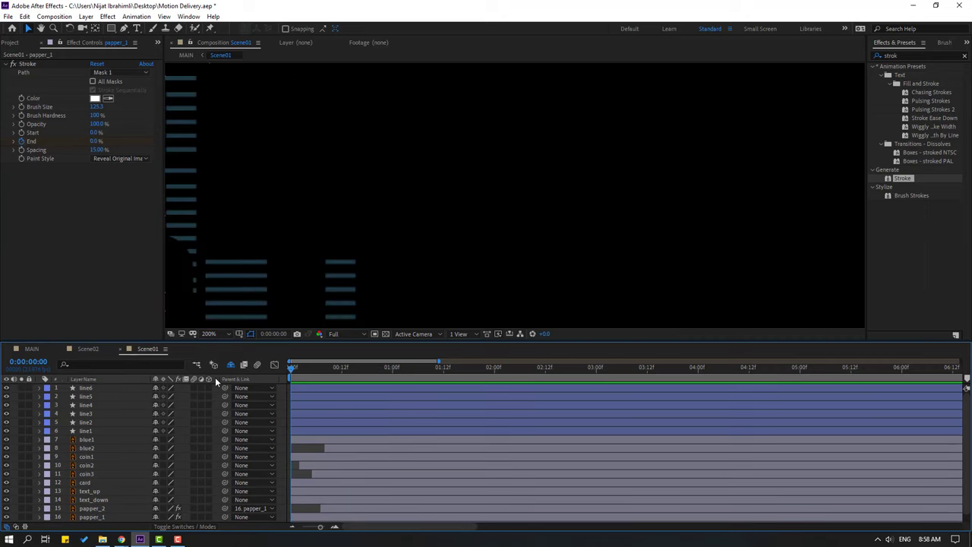
- Stagger the starts of line2 through line6 by about two frames each, with line6 at about 0:00:00:09, and preview the scene
{"action": "left_click", "coordinate": [91, 430]}
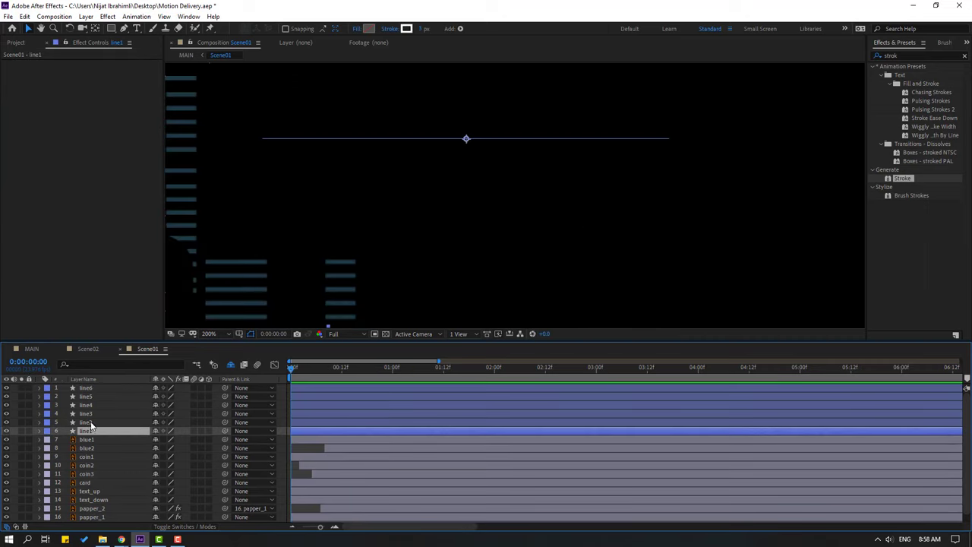
{"action": "left_click", "coordinate": [299, 421]}
{"action": "left_click", "coordinate": [299, 414]}
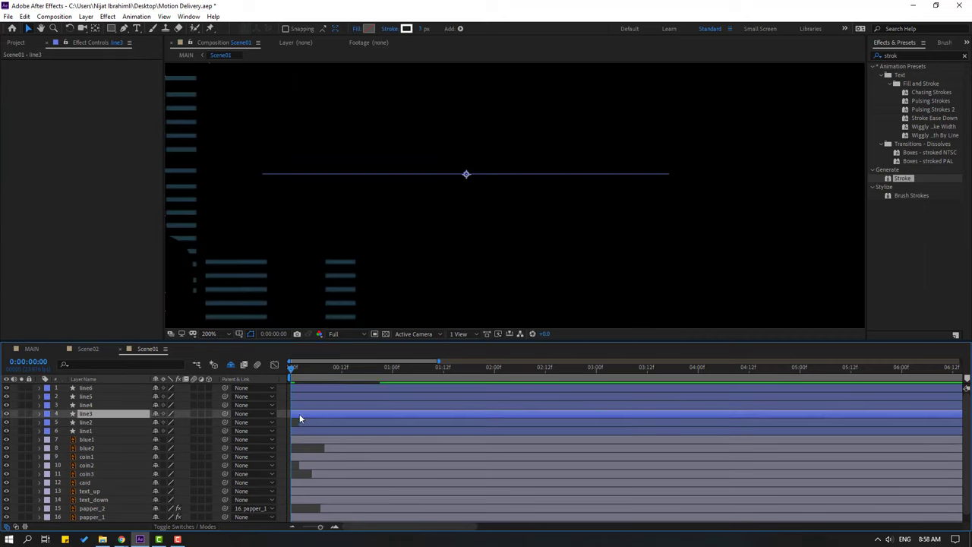
{"action": "left_click_drag", "start_coordinate": [311, 417], "coordinate": [340, 388]}
{"action": "scroll", "coordinate": [311, 284], "scroll_direction": "down", "scroll_amount": 6}
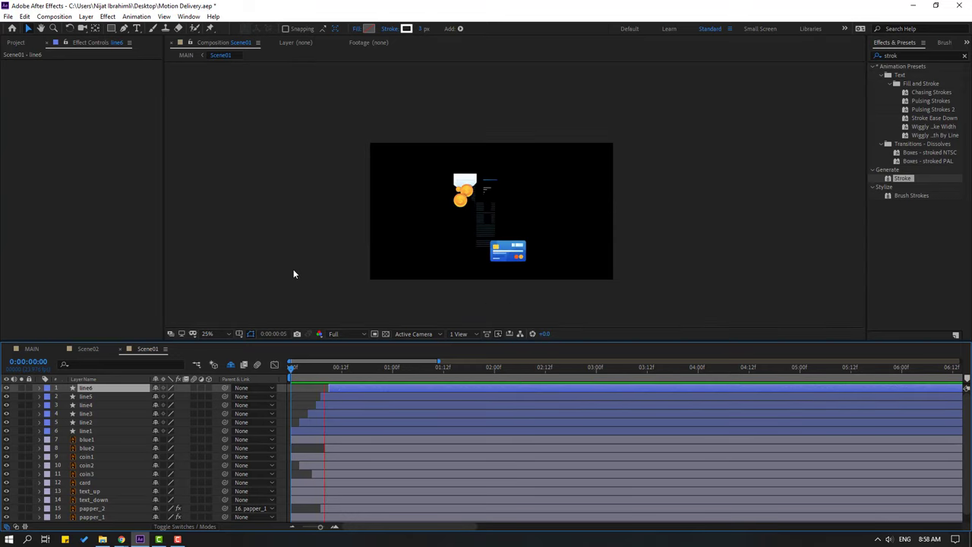
{"action": "scroll", "coordinate": [300, 272], "scroll_direction": "up", "scroll_amount": 2}
{"action": "key", "text": "space"}
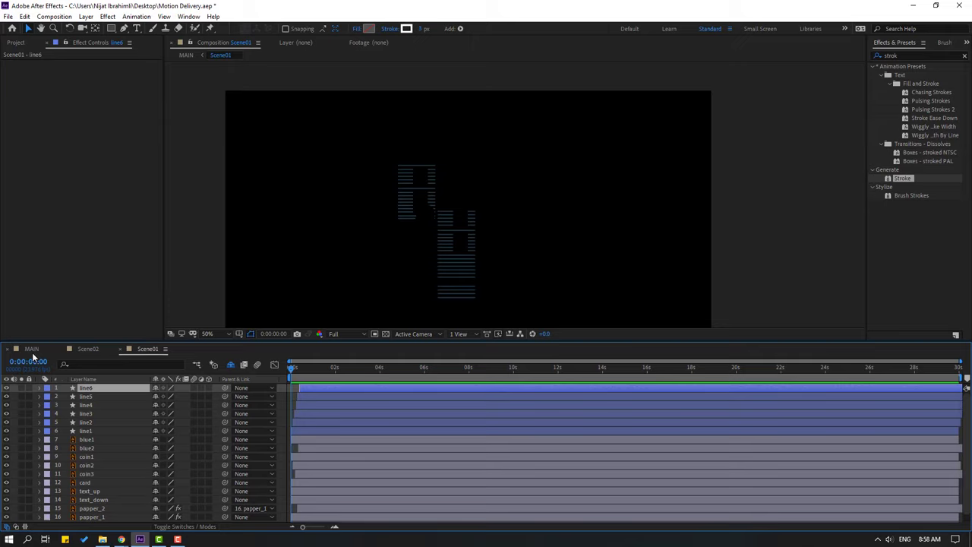
- Preview the MAIN composition and enlarge the Scene01 layer by increasing its Scale
{"action": "left_click", "coordinate": [32, 350]}
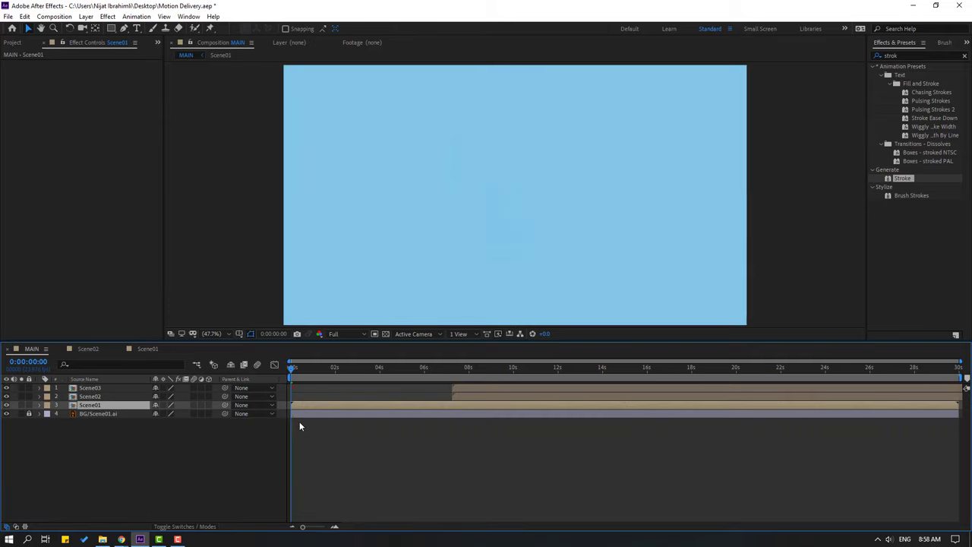
{"action": "key", "text": "space"}
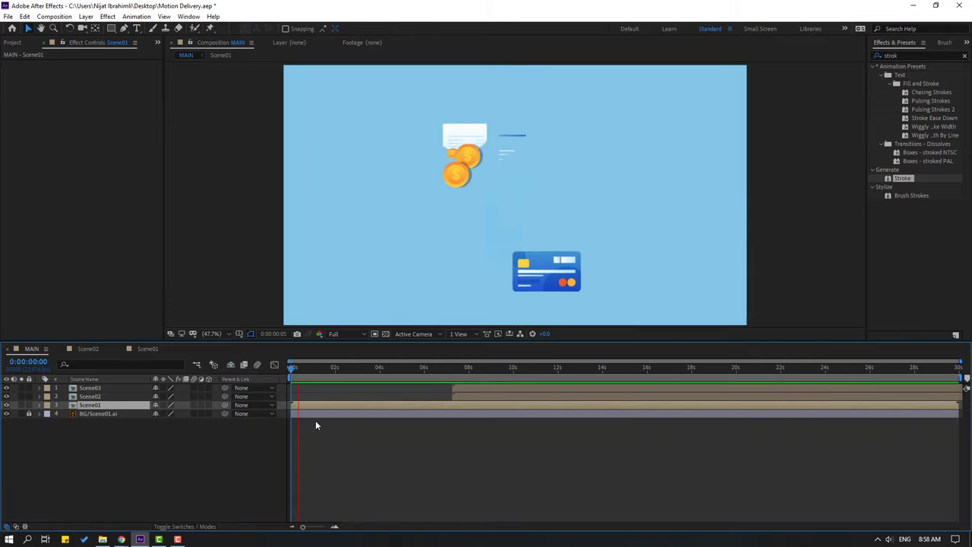
{"action": "left_click", "coordinate": [319, 370]}
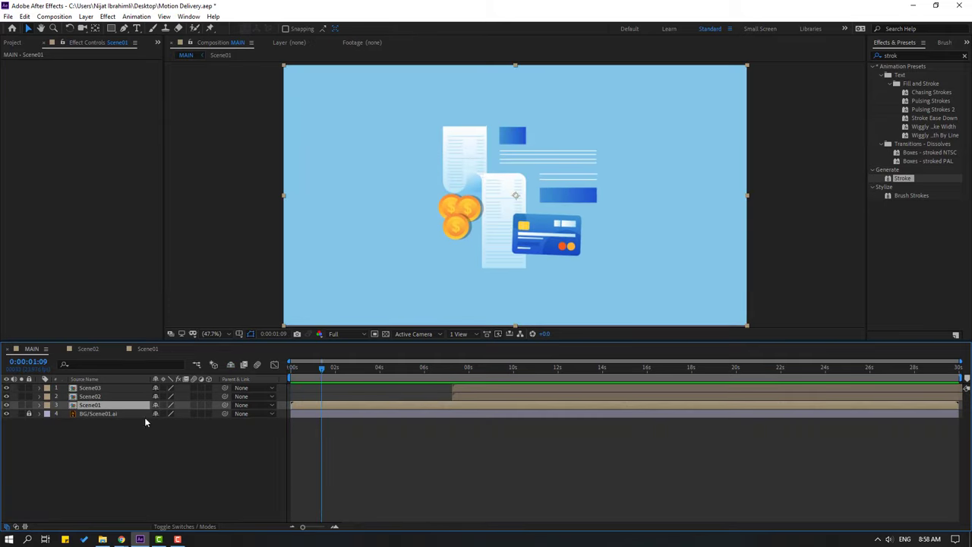
{"action": "key", "text": "s"}
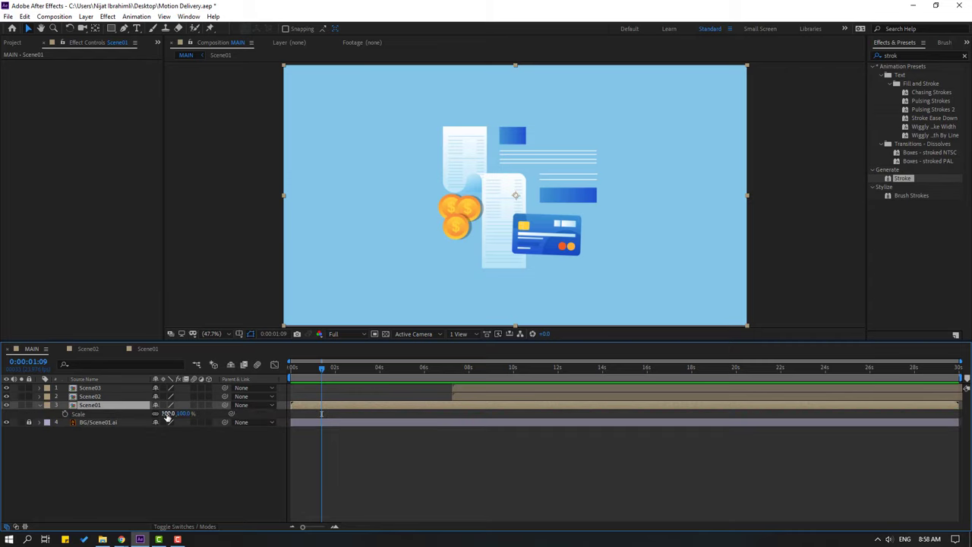
{"action": "left_click_drag", "start_coordinate": [167, 413], "coordinate": [176, 413]}
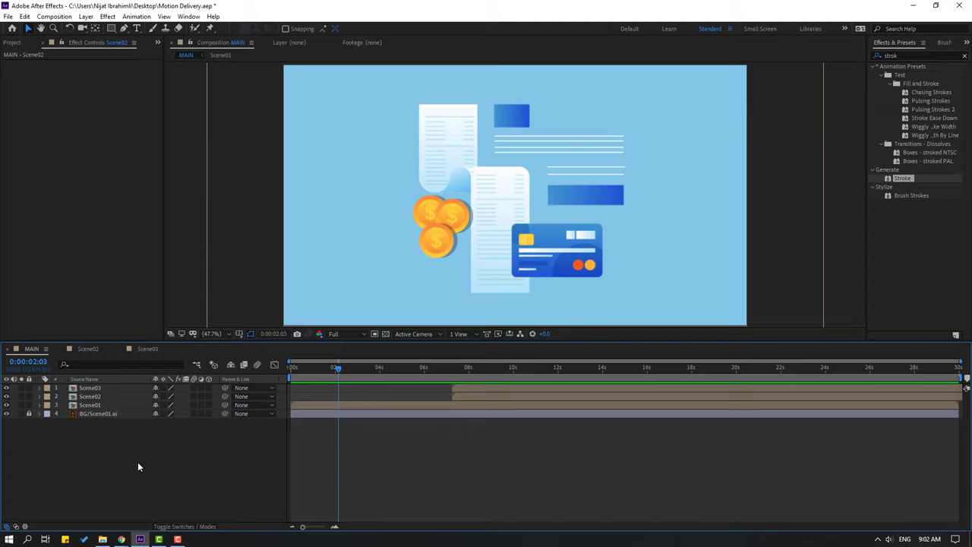
- Add a null object to the MAIN composition and rename it Camera
{"action": "right_click", "coordinate": [91, 462]}
{"action": "mouse_move", "coordinate": [169, 351]}
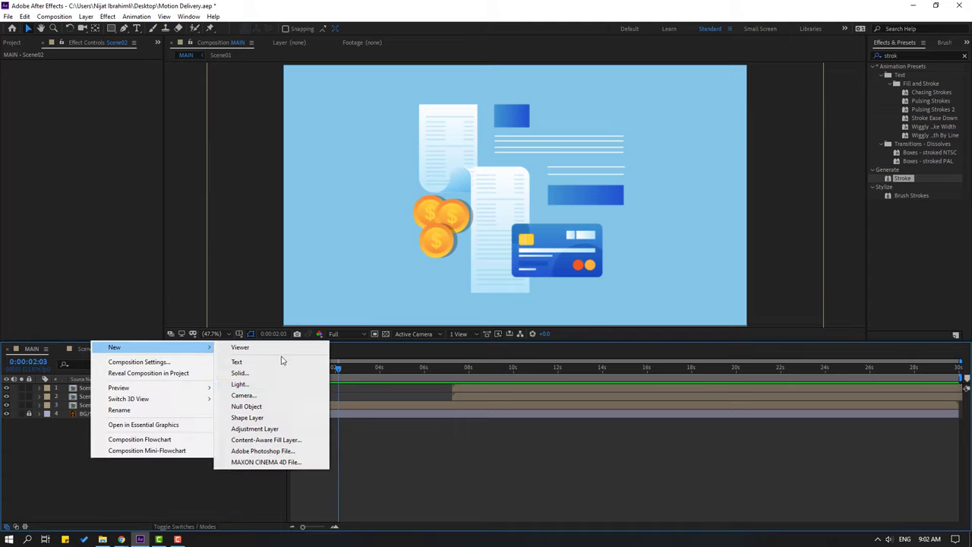
{"action": "left_click", "coordinate": [257, 407]}
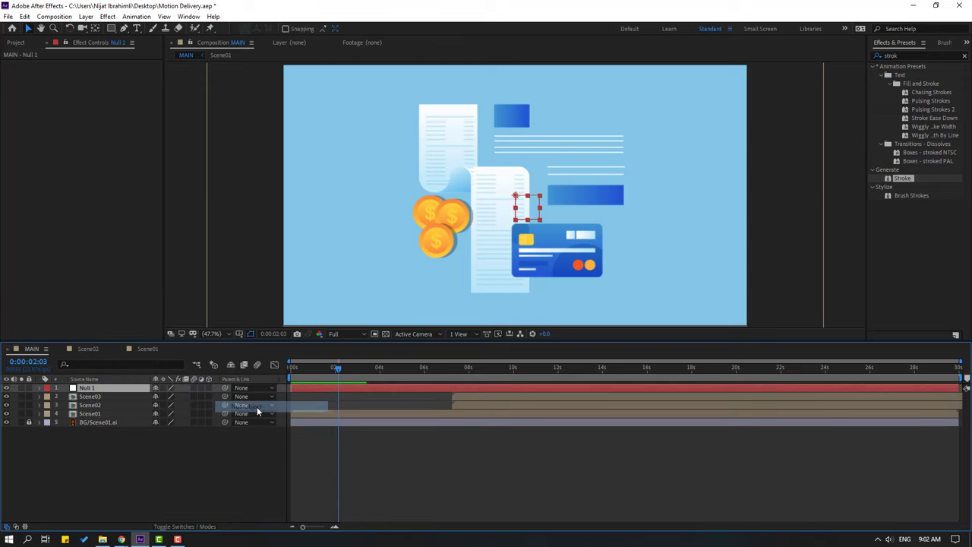
{"action": "key", "text": "Return"}
{"action": "type", "text": "Camer"}
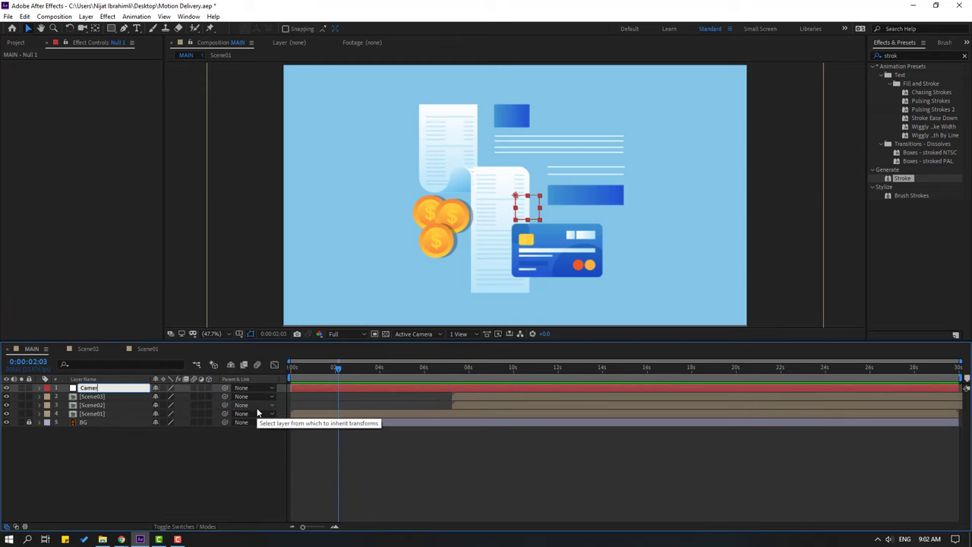
{"action": "type", "text": "a"}
{"action": "key", "text": "Return"}
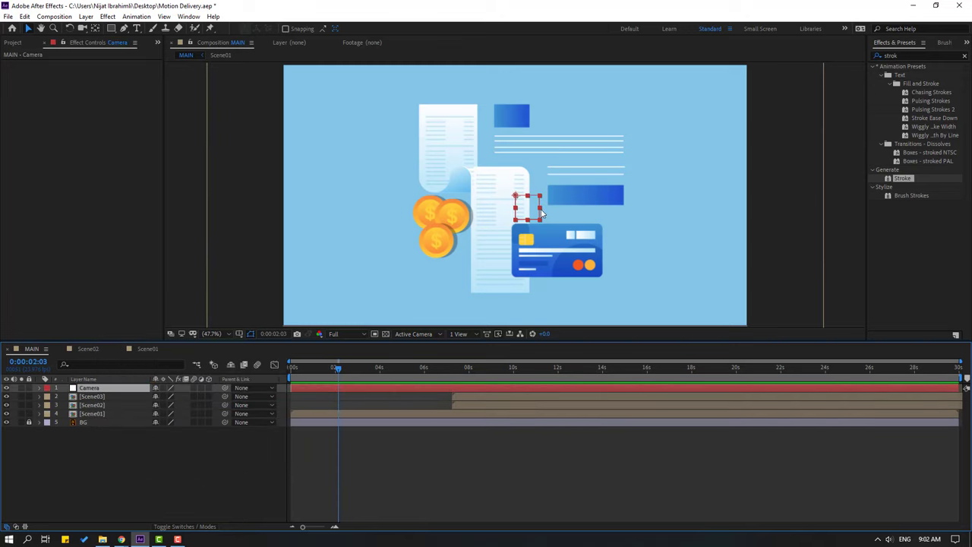
- Center the Camera null's anchor point and parent the Scene01 and Scene02 layers to it
{"action": "left_click", "coordinate": [96, 28]}
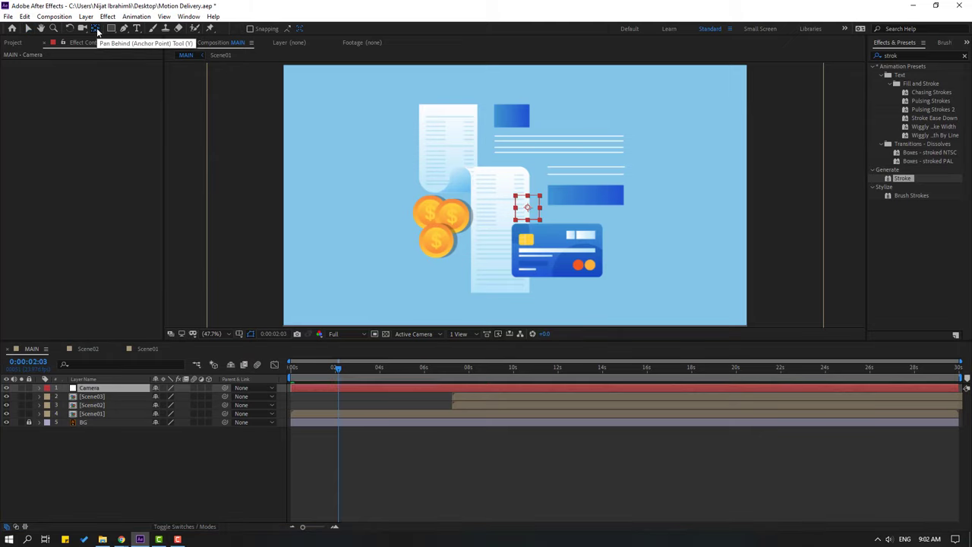
{"action": "left_click", "coordinate": [28, 29]}
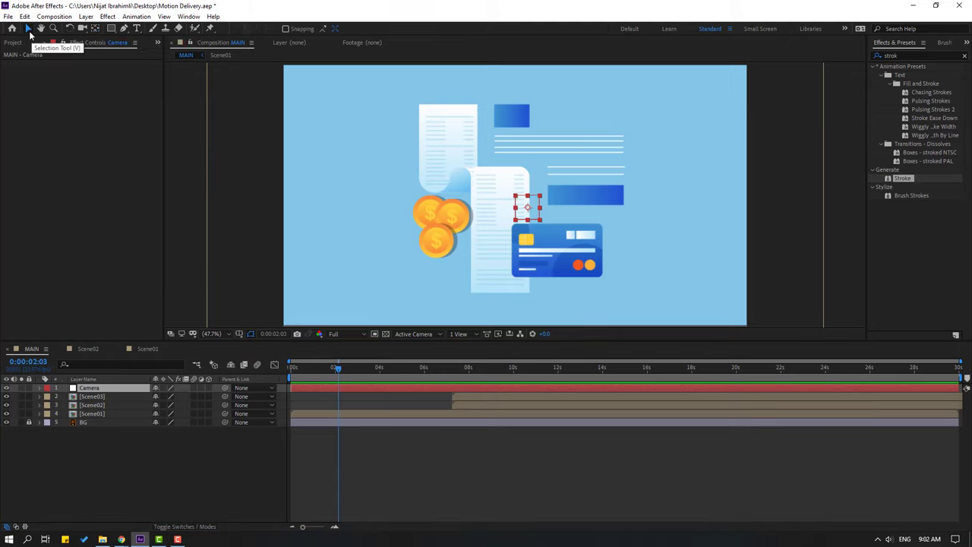
{"action": "left_click", "coordinate": [96, 414]}
{"action": "left_click", "coordinate": [98, 405], "text": "shift"}
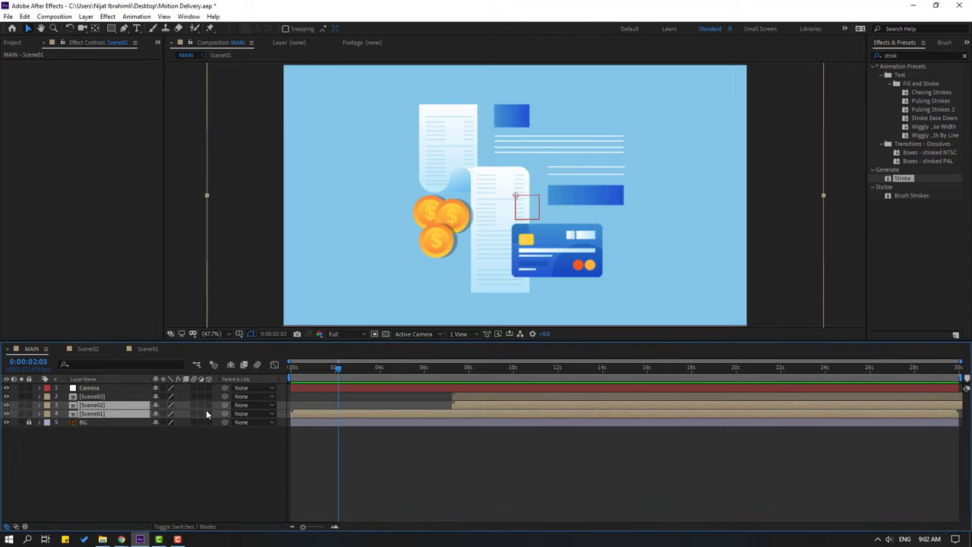
{"action": "left_click_drag", "start_coordinate": [224, 406], "coordinate": [89, 389]}
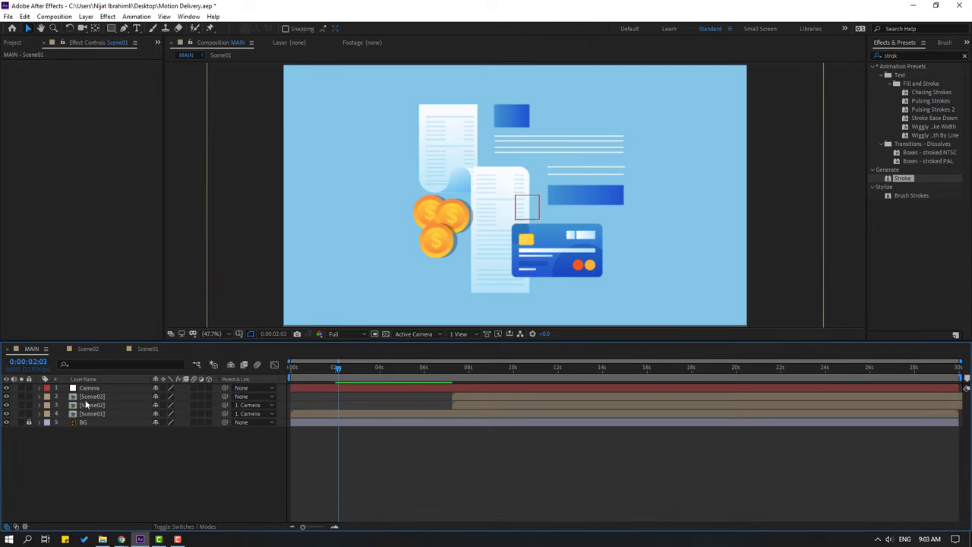
- Keyframe the Camera null's Position at 0:00:02:07 and set its Y value to -396 at 0:00:02:17
{"action": "left_click", "coordinate": [92, 389]}
{"action": "left_click_drag", "start_coordinate": [377, 373], "coordinate": [342, 370]}
{"action": "key", "text": "alt+shift+p"}
{"action": "left_click", "coordinate": [65, 397]}
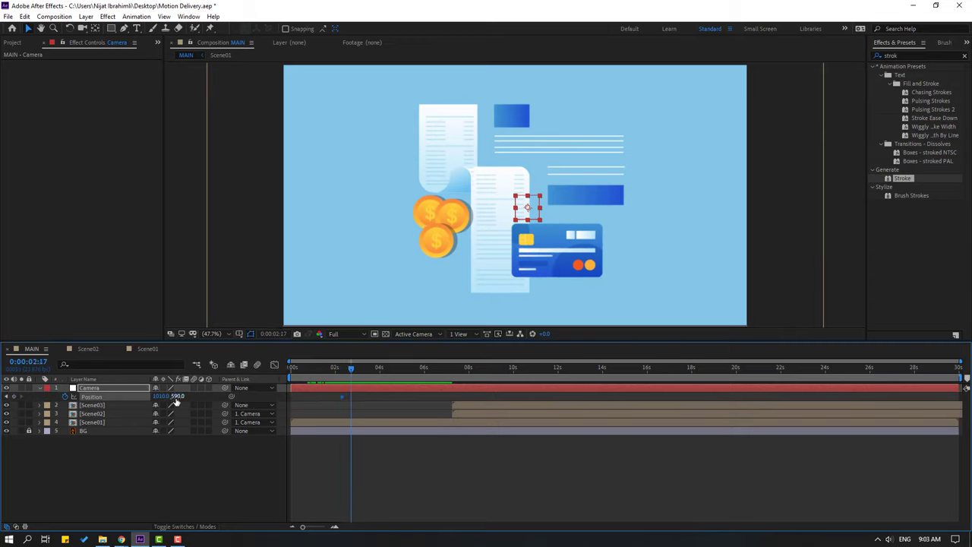
{"action": "left_click_drag", "start_coordinate": [176, 401], "coordinate": [108, 404]}
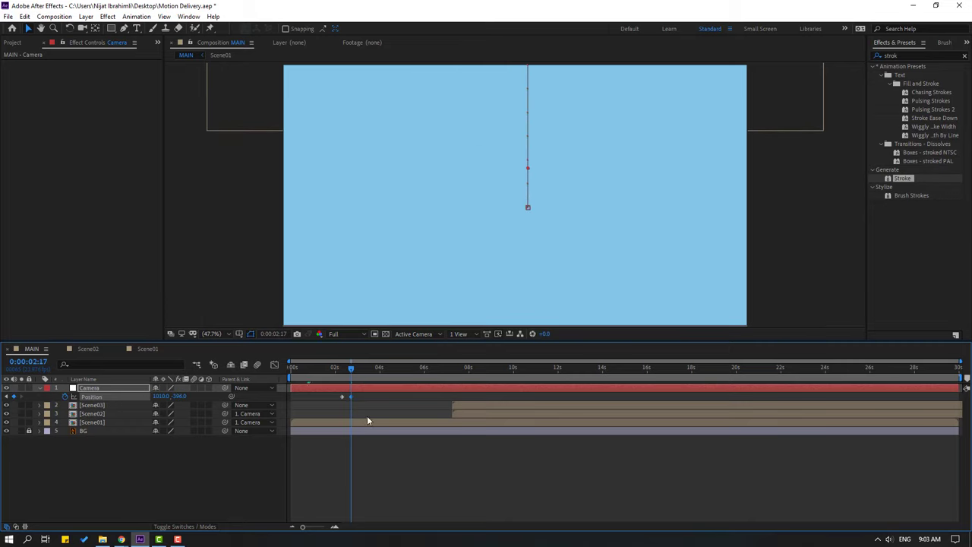
- Start the Scene02 layer at 0:00:02:07 and set its Y position to 1205
{"action": "left_click", "coordinate": [108, 415]}
{"action": "left_click_drag", "start_coordinate": [461, 417], "coordinate": [375, 417]}
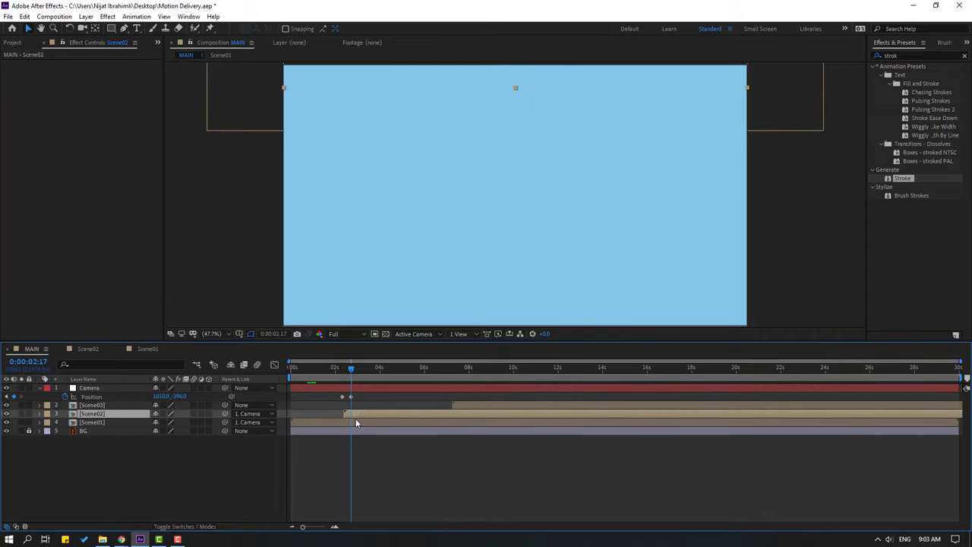
{"action": "key", "text": "p"}
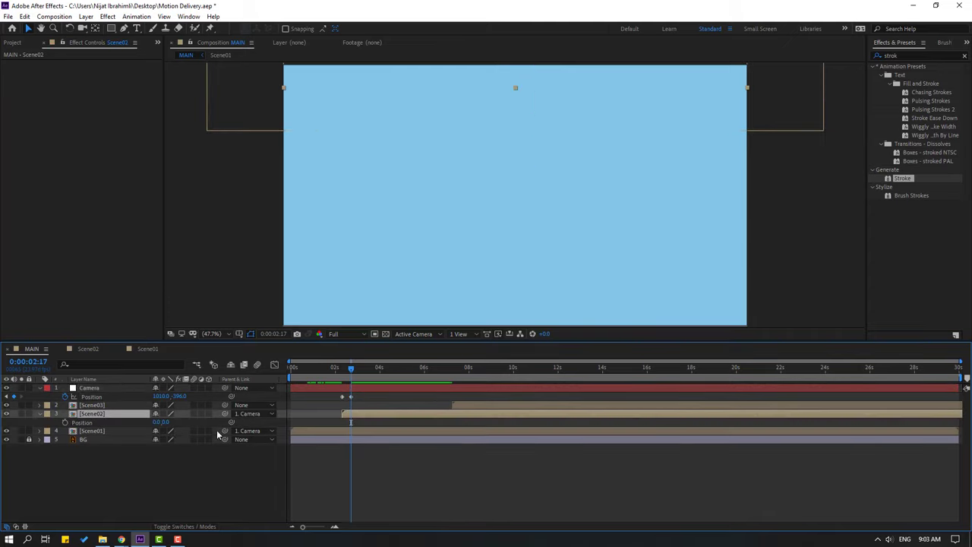
{"action": "left_click_drag", "start_coordinate": [167, 423], "coordinate": [798, 401]}
{"action": "mouse_move", "coordinate": [351, 367]}
{"action": "left_mouse_down"}
{"action": "mouse_move", "coordinate": [331, 368]}
{"action": "mouse_move", "coordinate": [360, 368]}
{"action": "mouse_move", "coordinate": [341, 370]}
{"action": "left_mouse_up"}
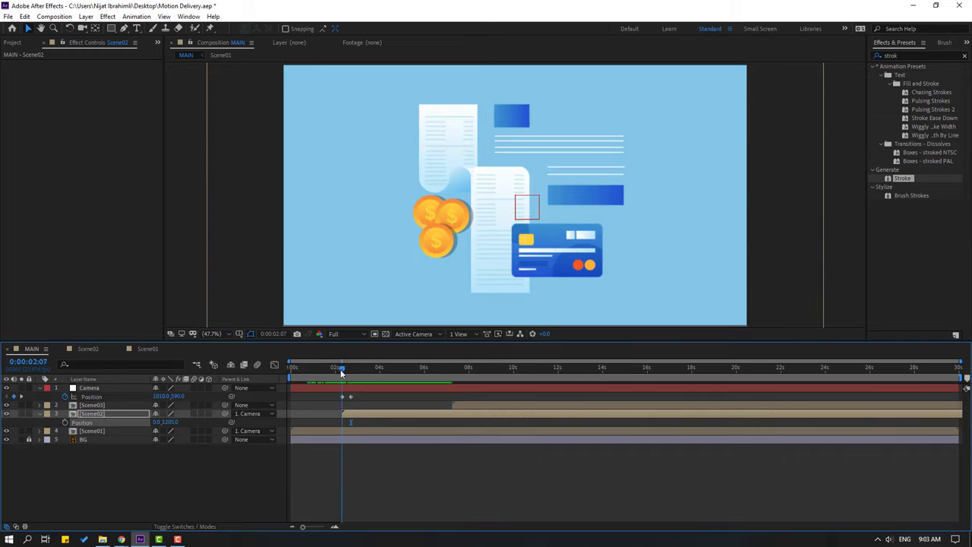
- Apply Easy Ease to both Camera Position keyframes and reshape their speed graph into a sharp central peak
{"action": "left_click_drag", "start_coordinate": [365, 405], "coordinate": [328, 396]}
{"action": "key", "text": "="}
{"action": "key", "text": "="}
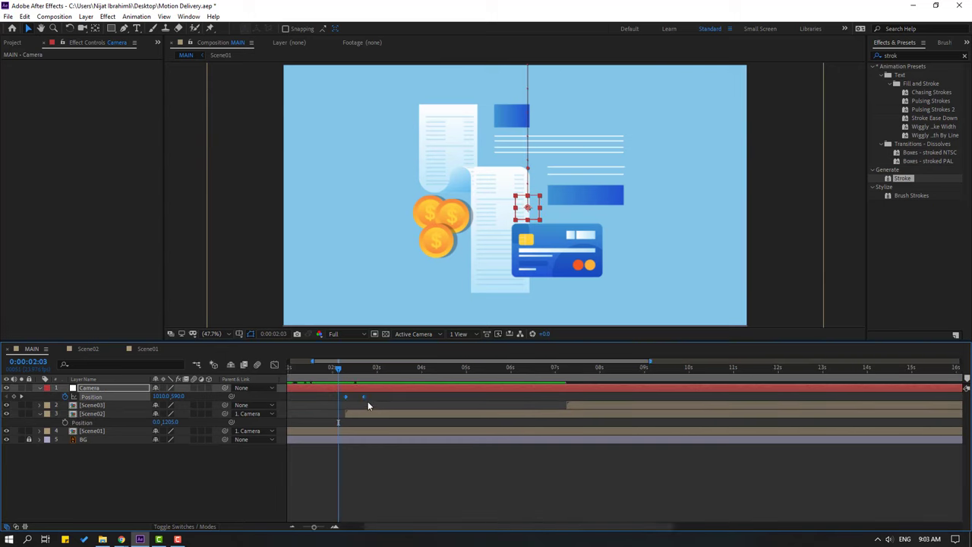
{"action": "right_click", "coordinate": [390, 396]}
{"action": "mouse_move", "coordinate": [462, 522]}
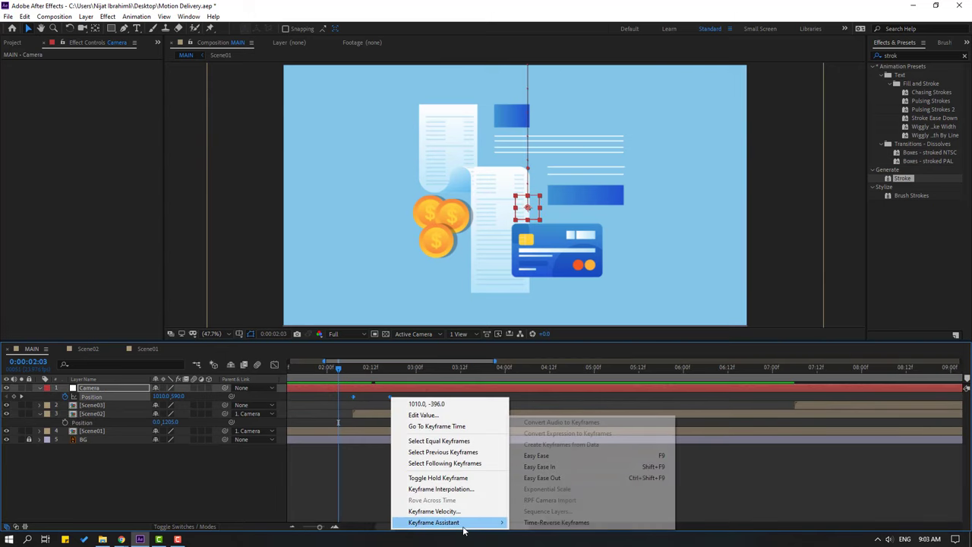
{"action": "left_click", "coordinate": [538, 456]}
{"action": "left_click", "coordinate": [274, 364]}
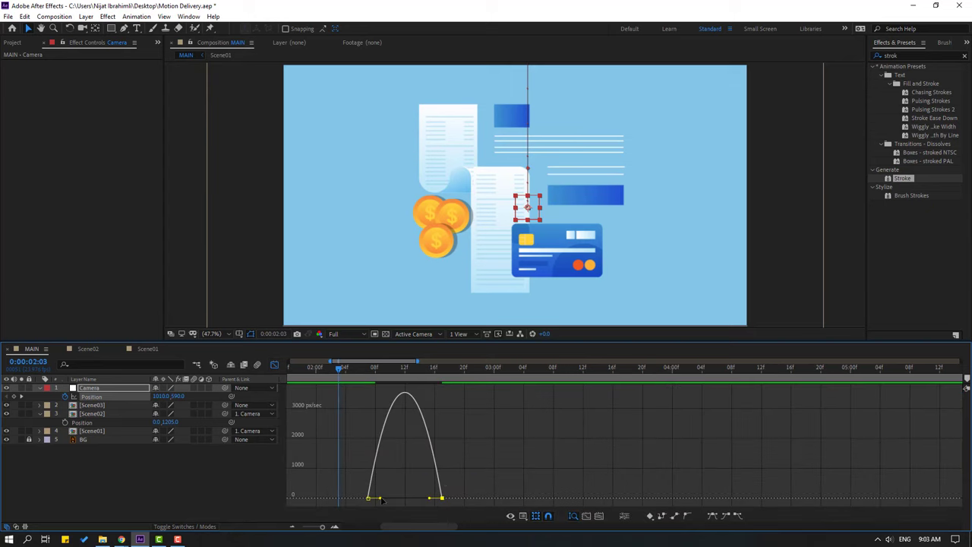
{"action": "left_click_drag", "start_coordinate": [431, 499], "coordinate": [398, 500]}
{"action": "key", "text": "minus"}
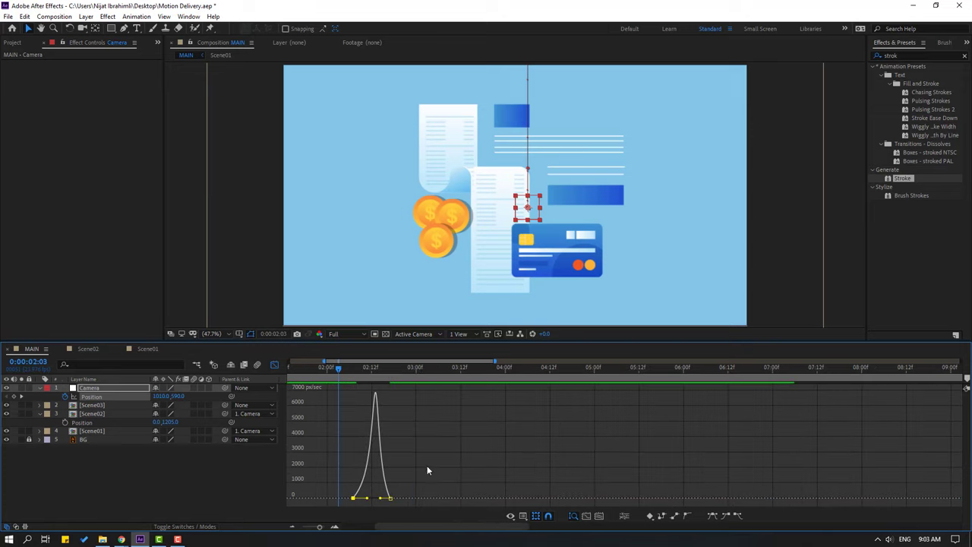
- Move the Camera null's second Position keyframe to about 0:00:03:08 and preview the transition
{"action": "left_click", "coordinate": [274, 365]}
{"action": "left_click_drag", "start_coordinate": [390, 397], "coordinate": [444, 401]}
{"action": "key", "text": "minus"}
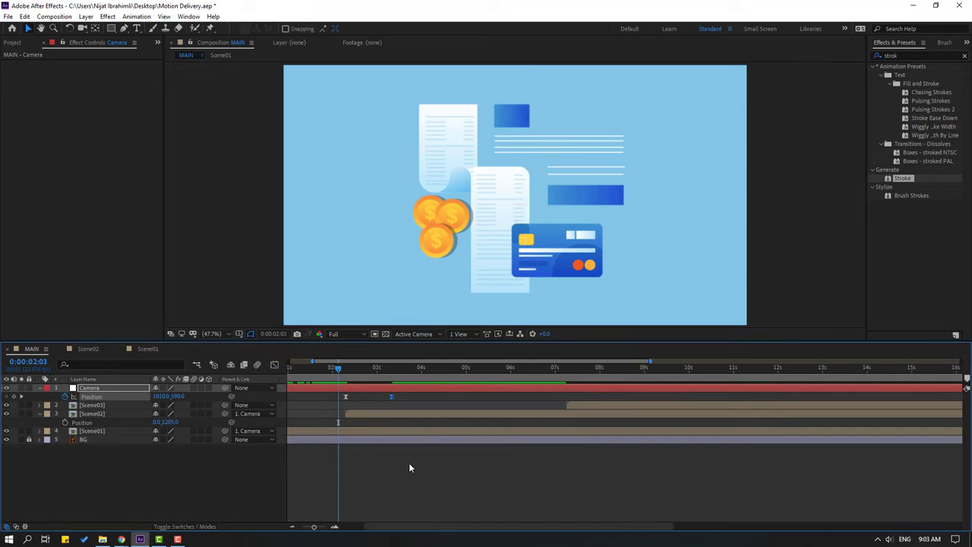
{"action": "key", "text": "space"}
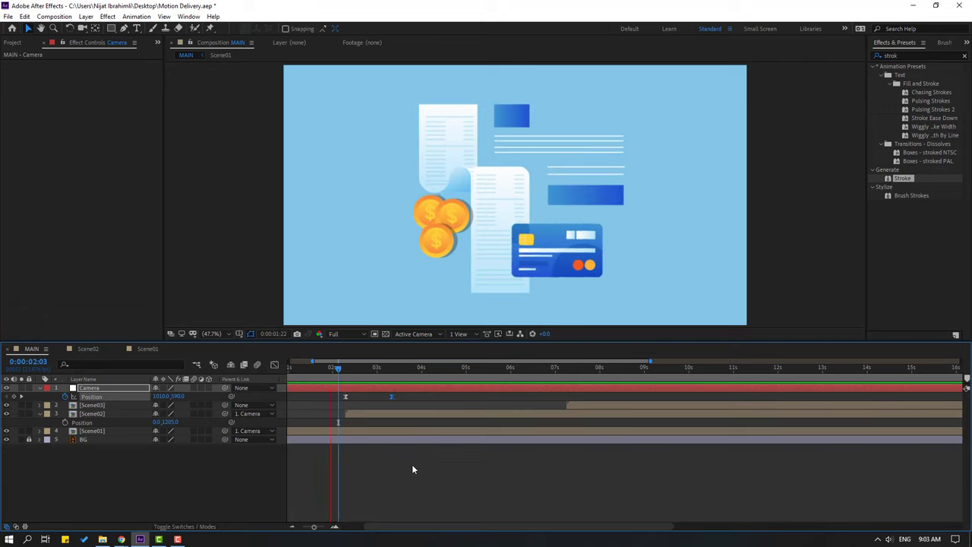
{"action": "key", "text": "space"}
- Shift both Camera Position keyframes earlier, with the first at about 0:00:01:17, and preview the move
{"action": "left_click_drag", "start_coordinate": [367, 481], "coordinate": [452, 485]}
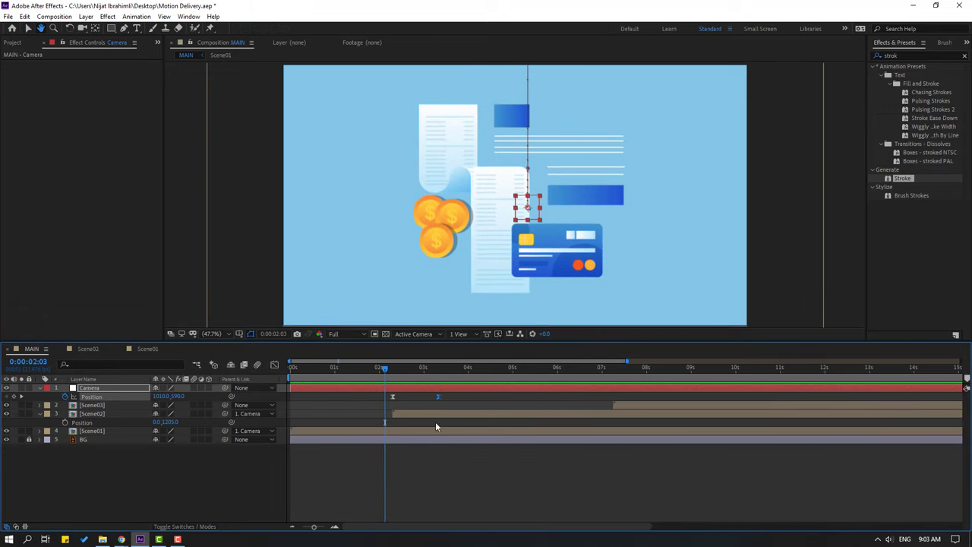
{"action": "left_click_drag", "start_coordinate": [392, 409], "coordinate": [367, 397]}
{"action": "key", "text": "space"}
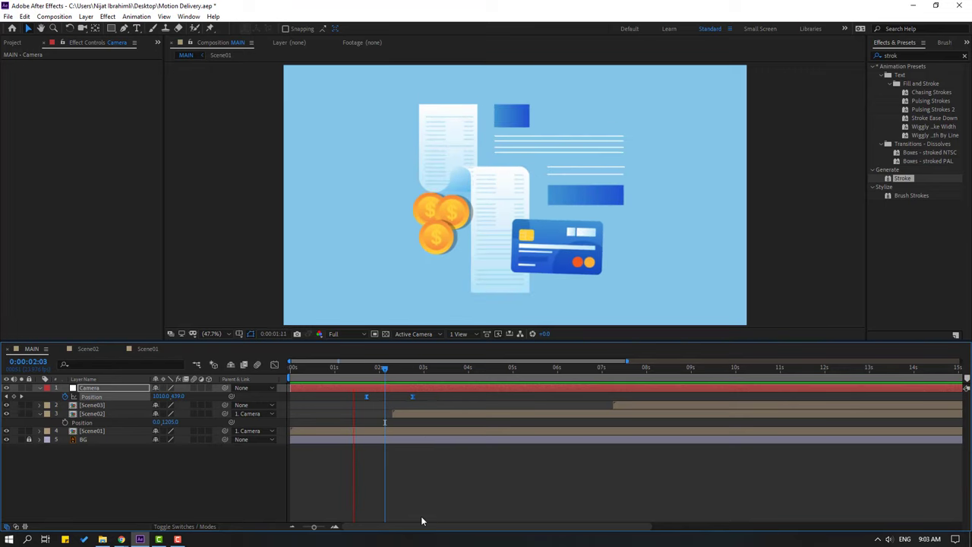
{"action": "left_click", "coordinate": [385, 368]}
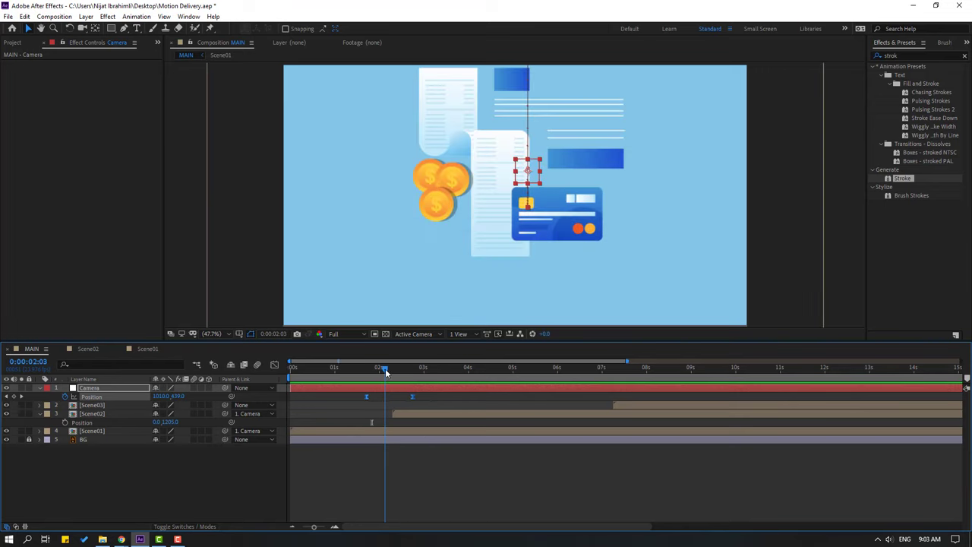
- Open the Scene02 composition and keyframe the gift layer's Position above the frame at the timeline start, with X at 677
{"action": "left_click", "coordinate": [161, 463]}
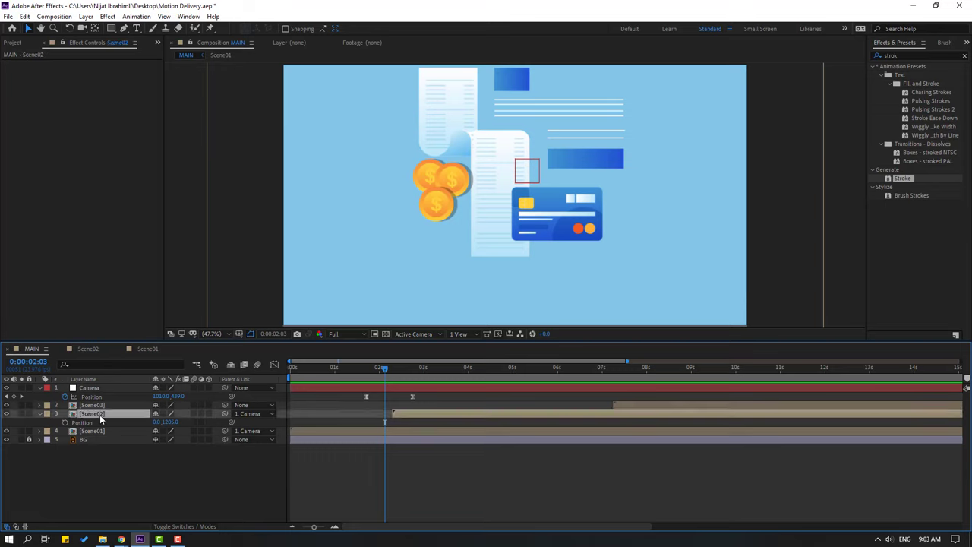
{"action": "double_click", "coordinate": [95, 413]}
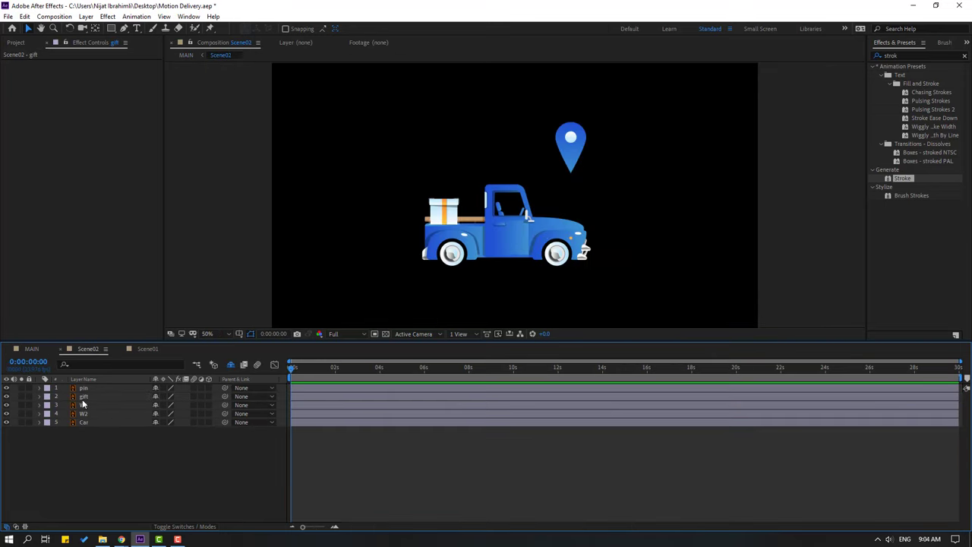
{"action": "left_click", "coordinate": [84, 397]}
{"action": "left_click_drag", "start_coordinate": [483, 172], "coordinate": [473, 229]}
{"action": "left_click_drag", "start_coordinate": [436, 278], "coordinate": [413, 111]}
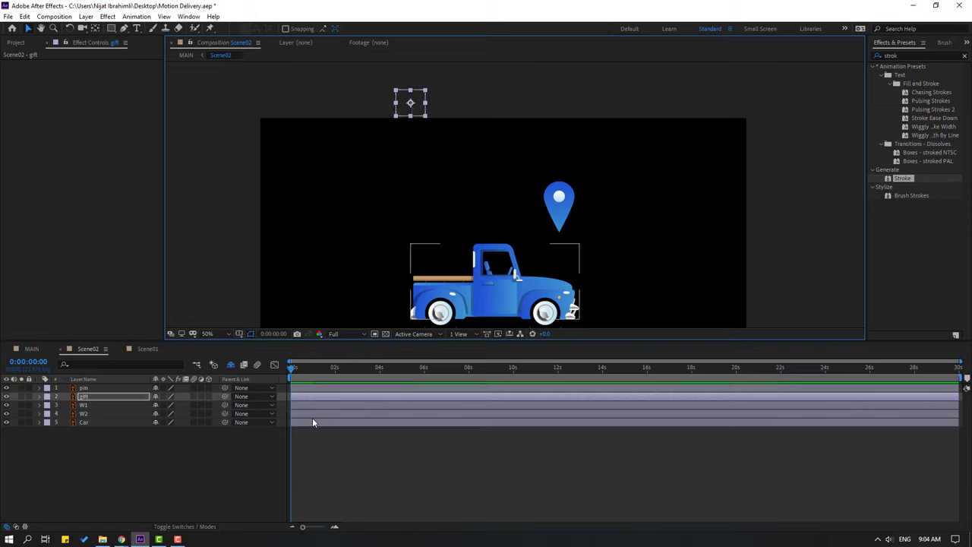
{"action": "key", "text": "p"}
{"action": "left_click", "coordinate": [66, 406]}
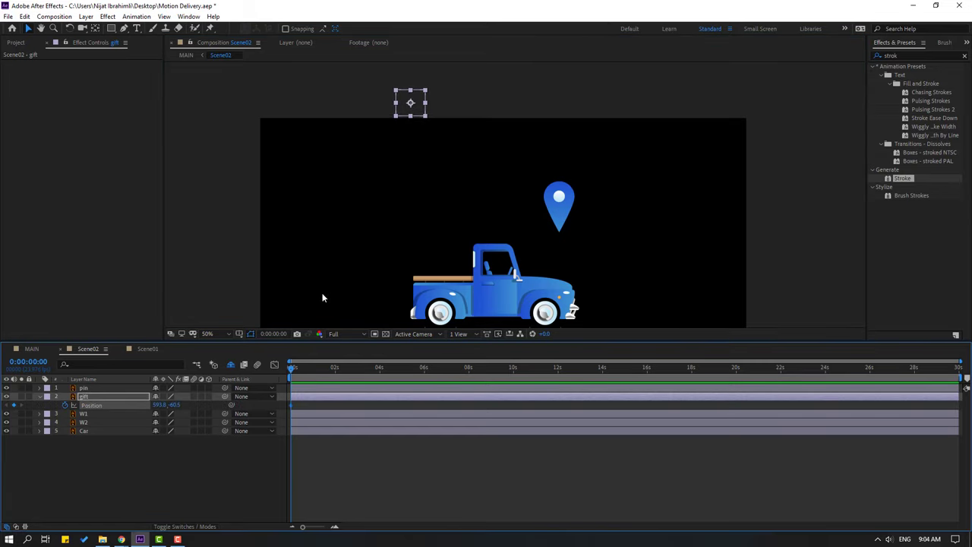
{"action": "left_click_drag", "start_coordinate": [416, 102], "coordinate": [449, 113]}
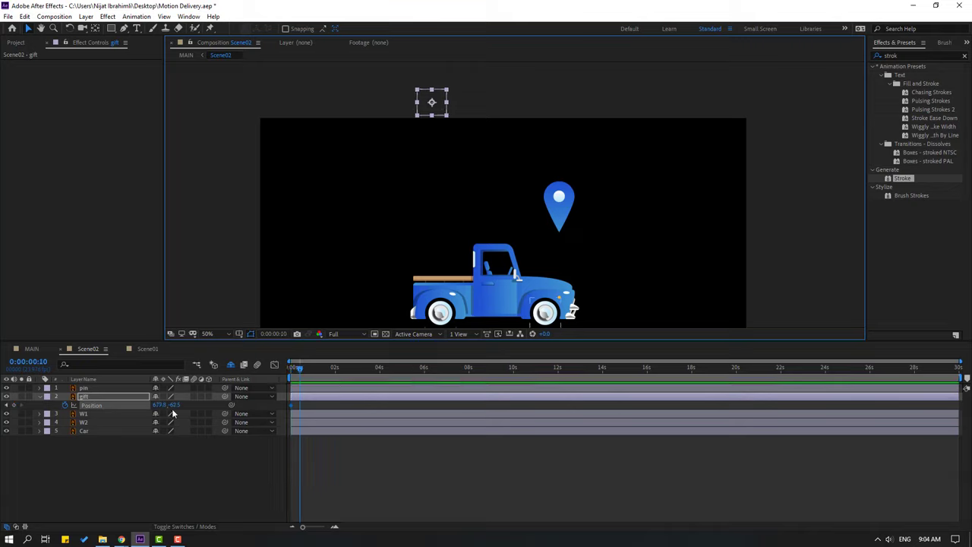
- At 0:00:00:10, lower the gift to Y 616.5 in the truck bed and place its layer beneath Car
{"action": "left_click_drag", "start_coordinate": [174, 404], "coordinate": [502, 396]}
{"action": "scroll", "coordinate": [431, 277], "scroll_direction": "up", "scroll_amount": 1}
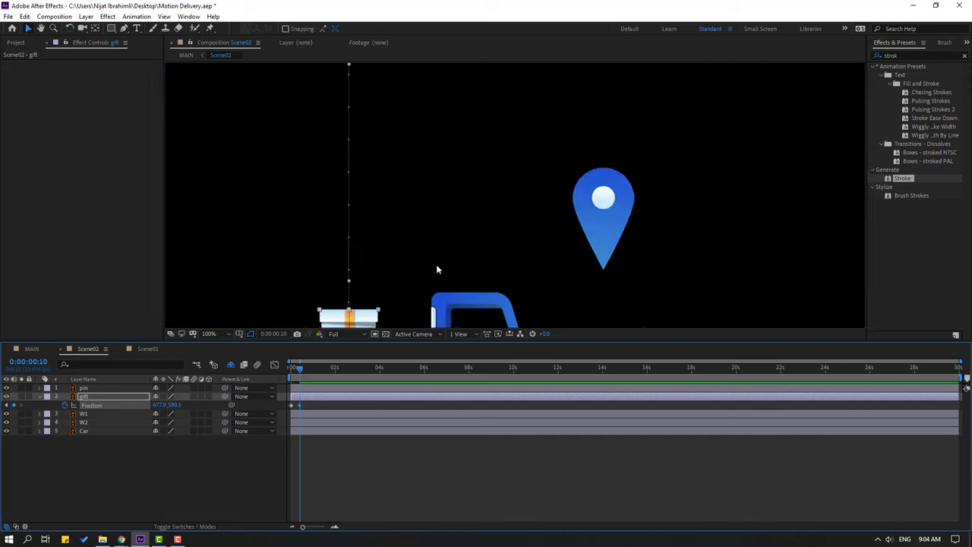
{"action": "left_click_drag", "start_coordinate": [436, 265], "coordinate": [505, 171]}
{"action": "scroll", "coordinate": [504, 174], "scroll_direction": "up", "scroll_amount": 2}
{"action": "left_click_drag", "start_coordinate": [82, 400], "coordinate": [96, 441]}
{"action": "left_click_drag", "start_coordinate": [167, 435], "coordinate": [195, 428]}
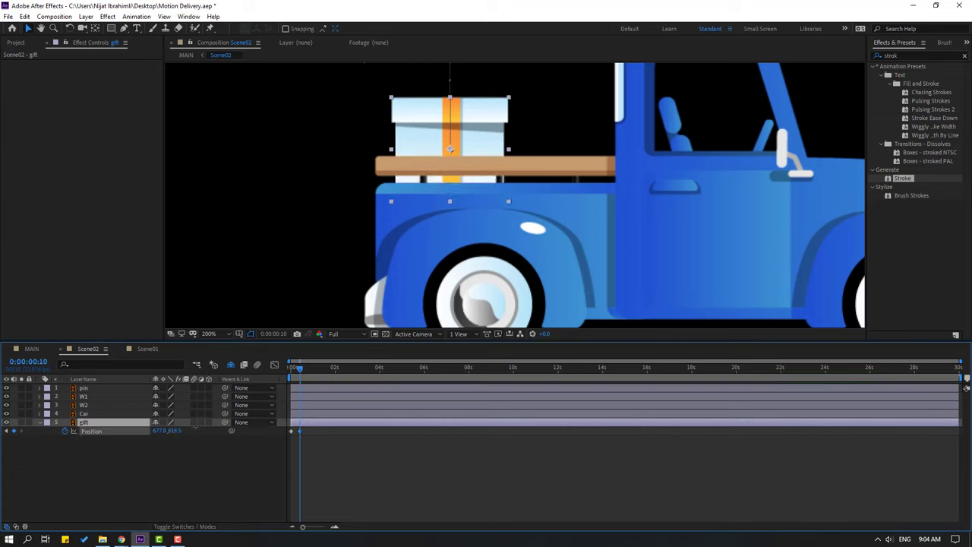
{"action": "key", "text": "equal"}
{"action": "key", "text": "equal"}
{"action": "left_click_drag", "start_coordinate": [381, 476], "coordinate": [459, 475]}
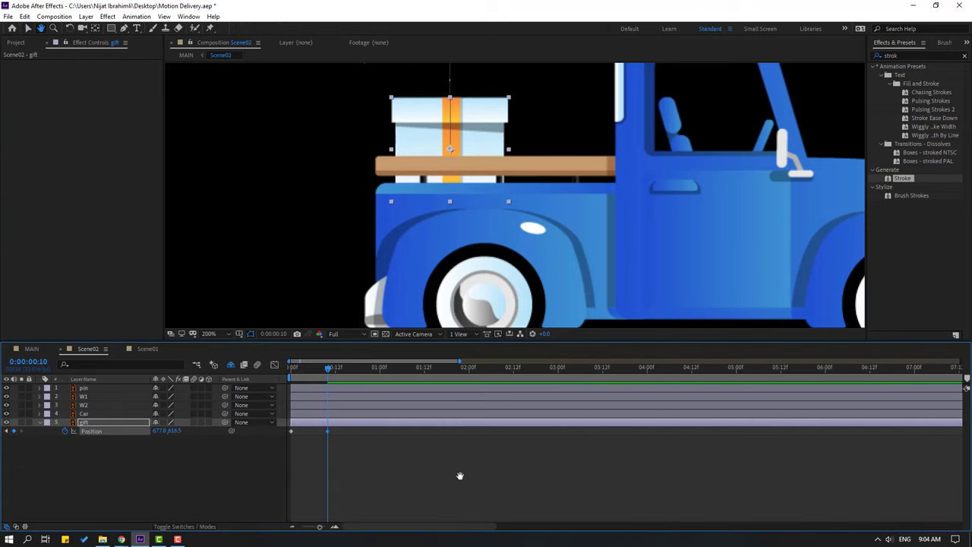
- Add gift Position keyframes for a small bounce, raising it slightly at 0:00:00:13 and settling it at Y 620.5 at 0:00:00:16
{"action": "key", "text": "Page_Down"}
{"action": "key", "text": "Page_Down"}
{"action": "key", "text": "Page_Down"}
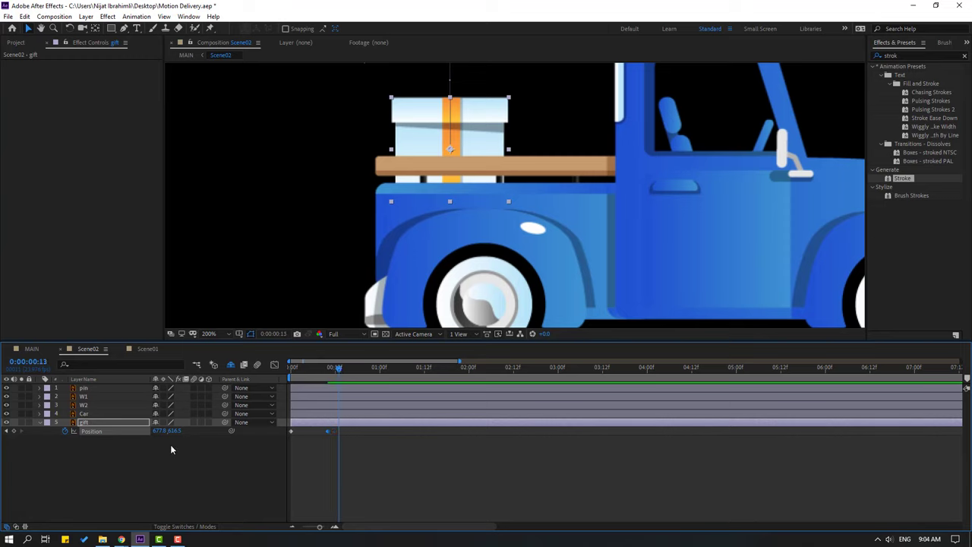
{"action": "left_click_drag", "start_coordinate": [173, 432], "coordinate": [169, 431]}
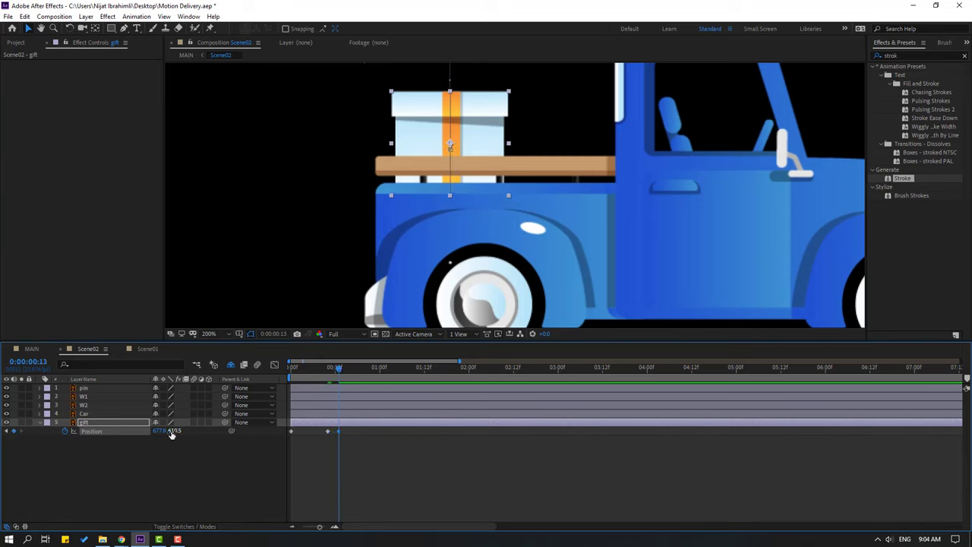
{"action": "key", "text": "Page_Down"}
{"action": "key", "text": "Page_Down"}
{"action": "key", "text": "Page_Down"}
{"action": "left_click_drag", "start_coordinate": [174, 431], "coordinate": [176, 431]}
- Apply Easy Ease to all of the gift's Position keyframes and preview the drop with the full frame in view
{"action": "left_click_drag", "start_coordinate": [357, 439], "coordinate": [292, 432]}
{"action": "right_click", "coordinate": [291, 432]}
{"action": "mouse_move", "coordinate": [342, 423]}
{"action": "left_click", "coordinate": [428, 455]}
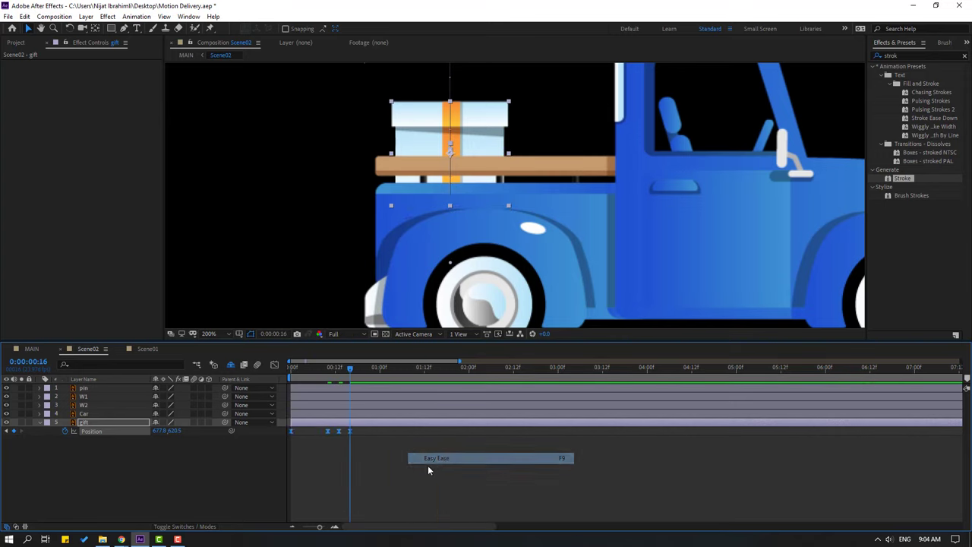
{"action": "key", "text": "comma"}
{"action": "key", "text": "space"}
{"action": "left_click", "coordinate": [210, 334]}
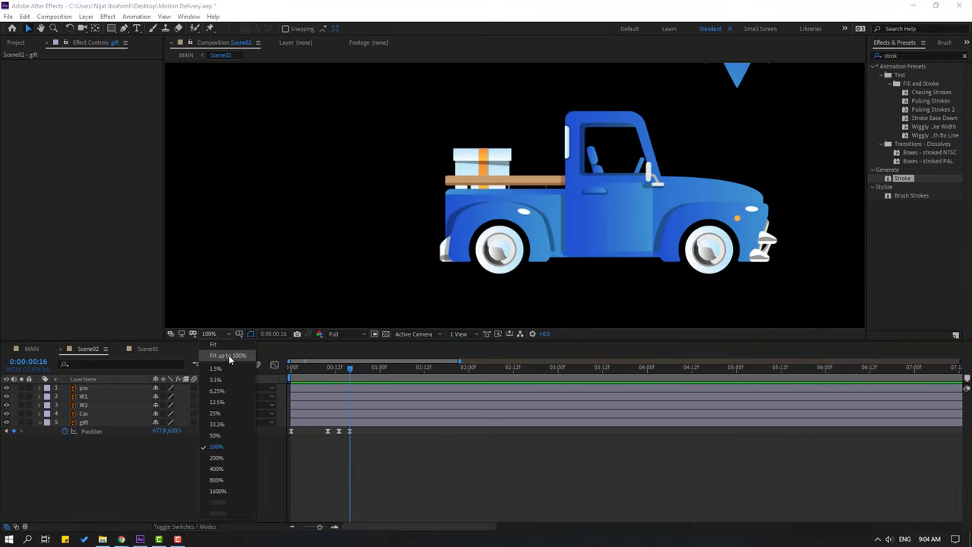
{"action": "left_click", "coordinate": [230, 354]}
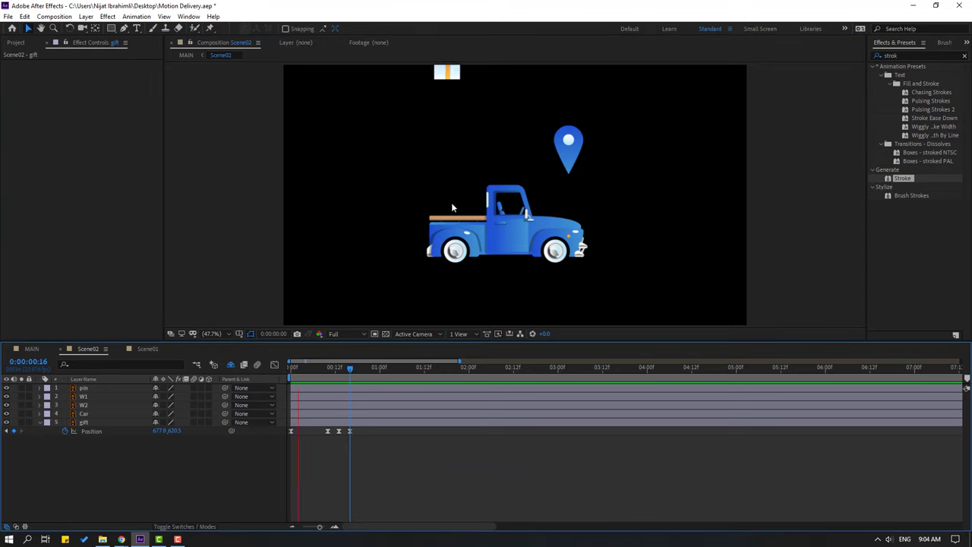
- Change the spatial interpolation of the gift's Position keyframes to Linear and preview the bounce
{"action": "left_click_drag", "start_coordinate": [401, 471], "coordinate": [283, 425]}
{"action": "right_click", "coordinate": [327, 433]}
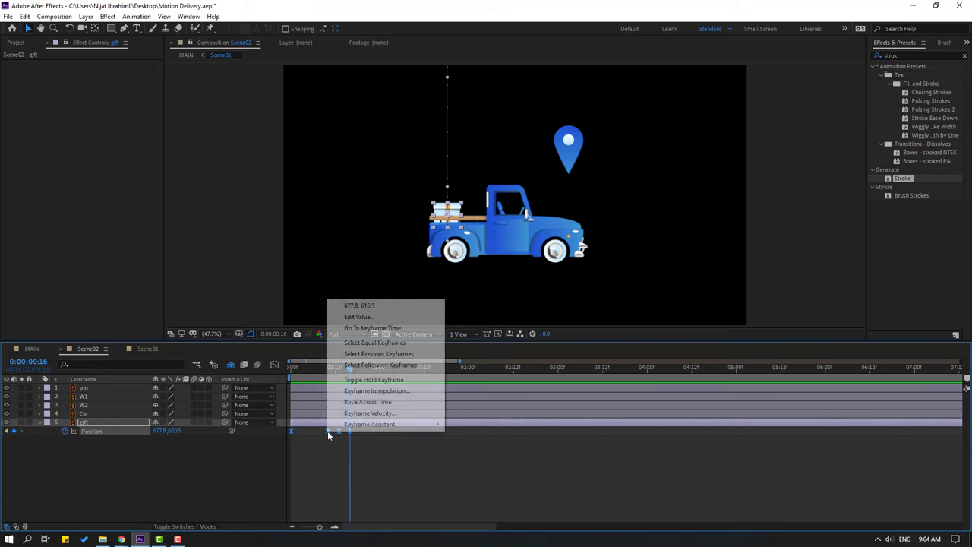
{"action": "left_click", "coordinate": [395, 391]}
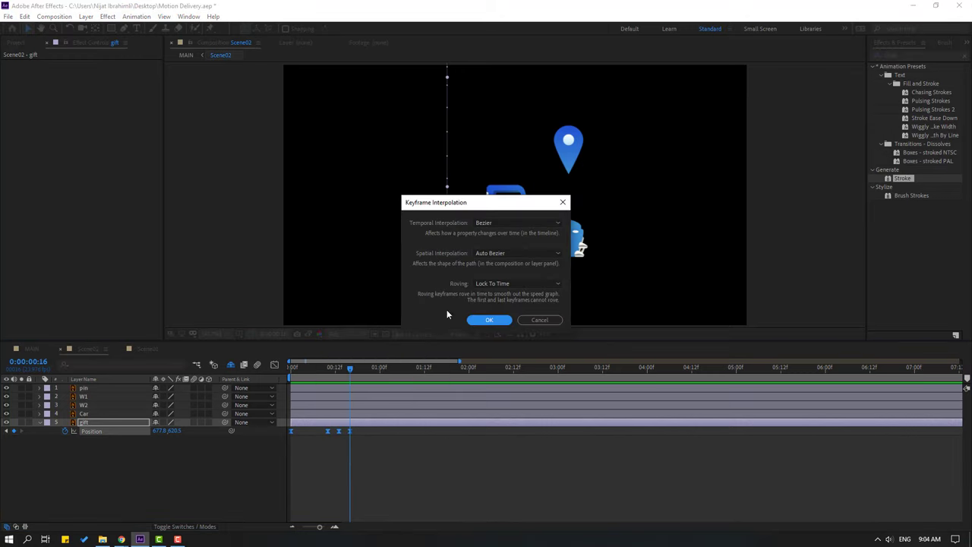
{"action": "left_click", "coordinate": [486, 256]}
{"action": "left_click", "coordinate": [520, 279]}
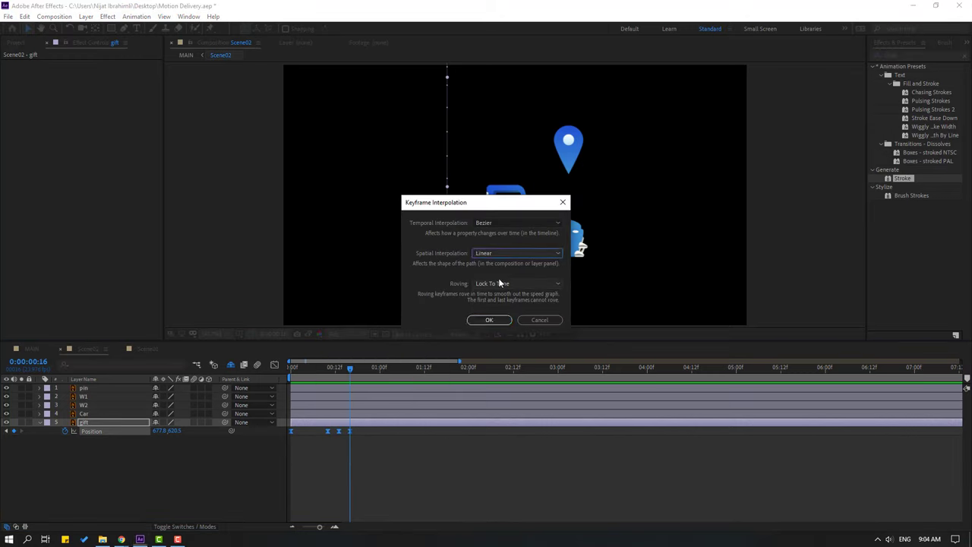
{"action": "left_click", "coordinate": [490, 319]}
{"action": "left_click", "coordinate": [442, 493]}
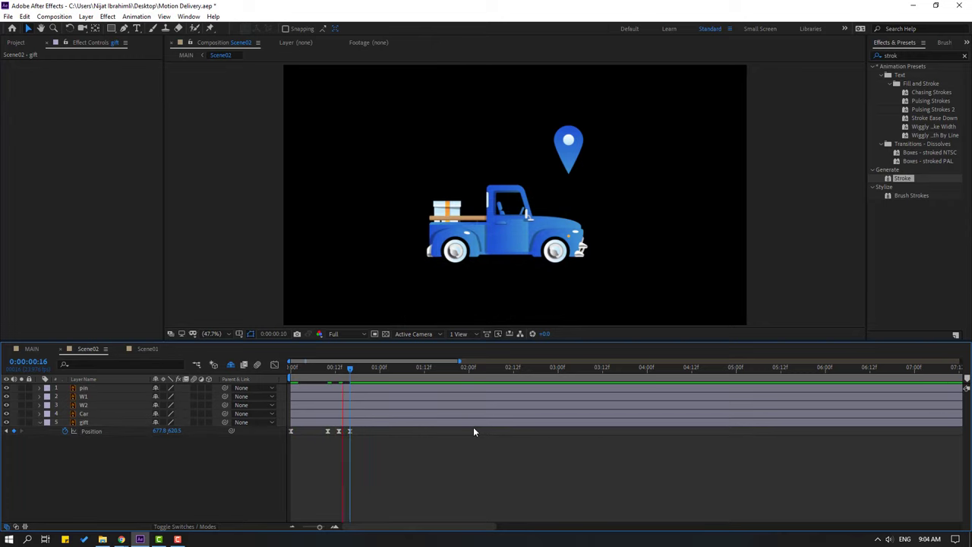
{"action": "key", "text": "space"}
{"action": "key", "text": "slash"}
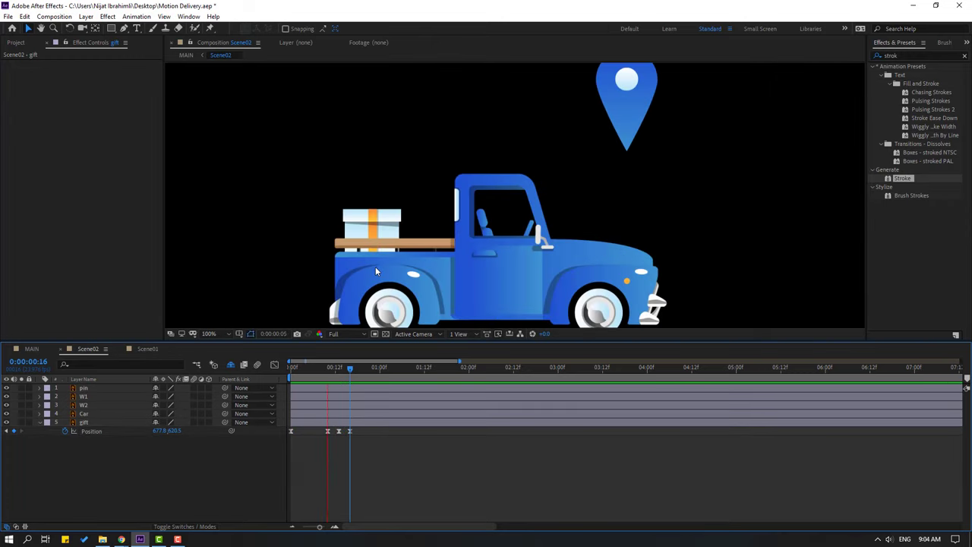
{"action": "key", "text": "comma"}
{"action": "key", "text": "comma"}
- Duplicate the gift layer and shift all the copy's Position keyframes to X 782, landing it beside the first gift
{"action": "left_click", "coordinate": [85, 421]}
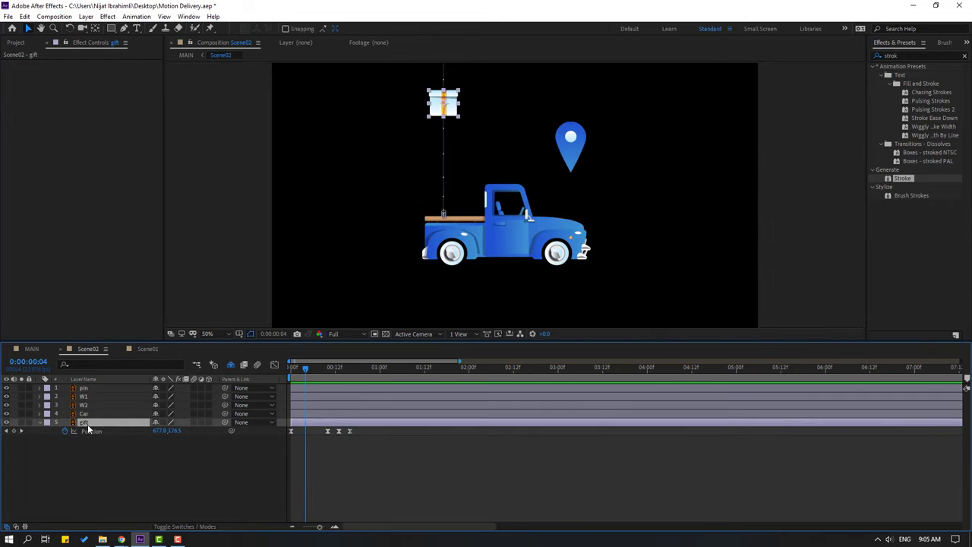
{"action": "key", "text": "ctrl+d"}
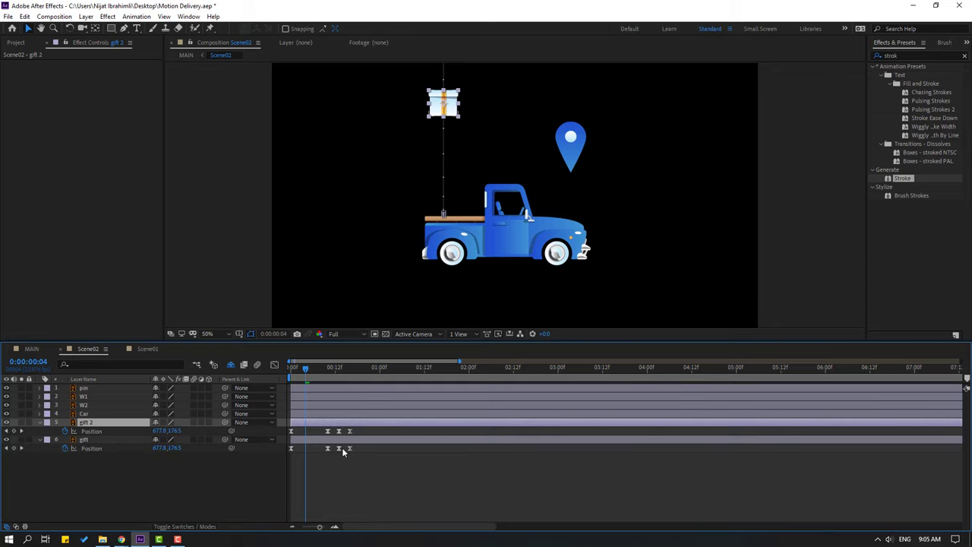
{"action": "left_click", "coordinate": [350, 430]}
{"action": "left_click_drag", "start_coordinate": [307, 370], "coordinate": [348, 368]}
{"action": "left_click_drag", "start_coordinate": [160, 430], "coordinate": [183, 433]}
{"action": "scroll", "coordinate": [488, 224], "scroll_direction": "up", "scroll_amount": 4}
{"action": "scroll", "coordinate": [392, 255], "scroll_direction": "down", "scroll_amount": 2}
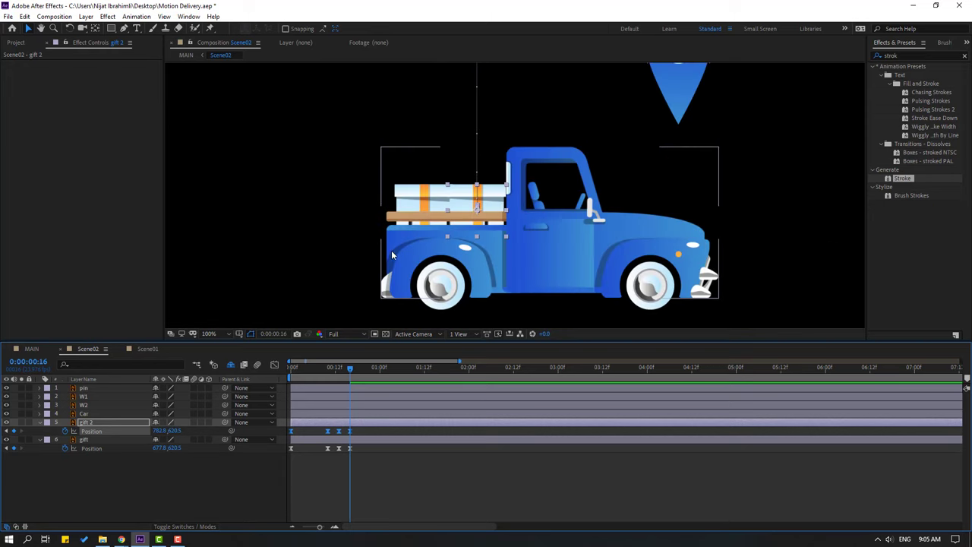
{"action": "scroll", "coordinate": [514, 194], "scroll_direction": "down", "scroll_amount": 1}
{"action": "left_click_drag", "start_coordinate": [597, 178], "coordinate": [553, 228]}
- Offset the gift 2 layer to start about four frames after the first gift, previewing the staggered drop
{"action": "key", "text": "space"}
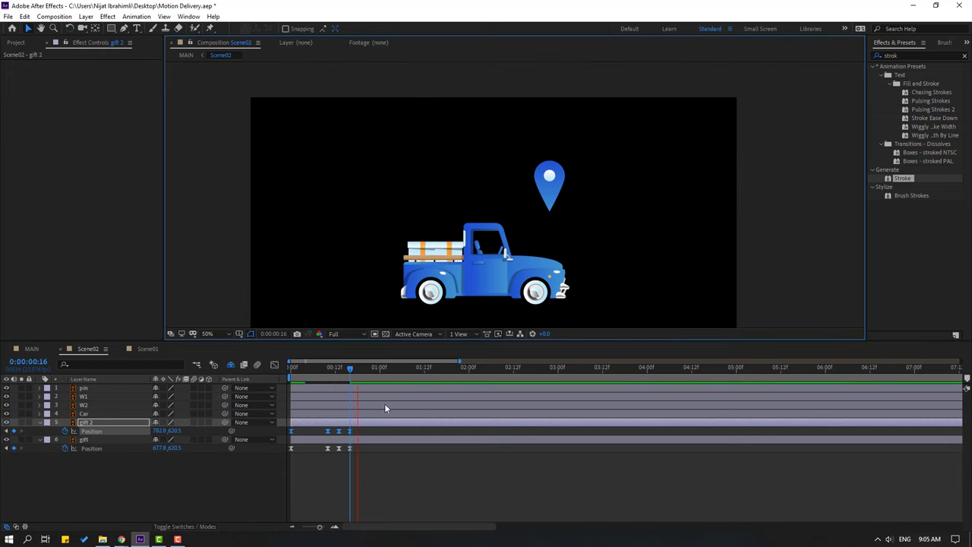
{"action": "left_click_drag", "start_coordinate": [302, 426], "coordinate": [319, 422]}
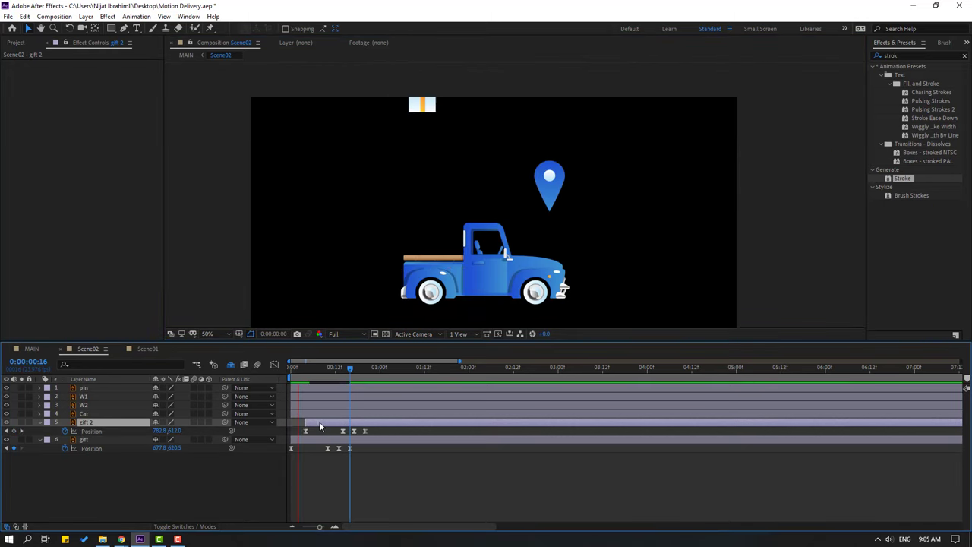
{"action": "key", "text": "space"}
{"action": "left_click", "coordinate": [160, 474]}
- Duplicate gift 2 and shift all the copy's Position keyframes so it lands at 739, 541.5 on top of the two gifts
{"action": "left_click", "coordinate": [86, 422]}
{"action": "key", "text": "ctrl+d"}
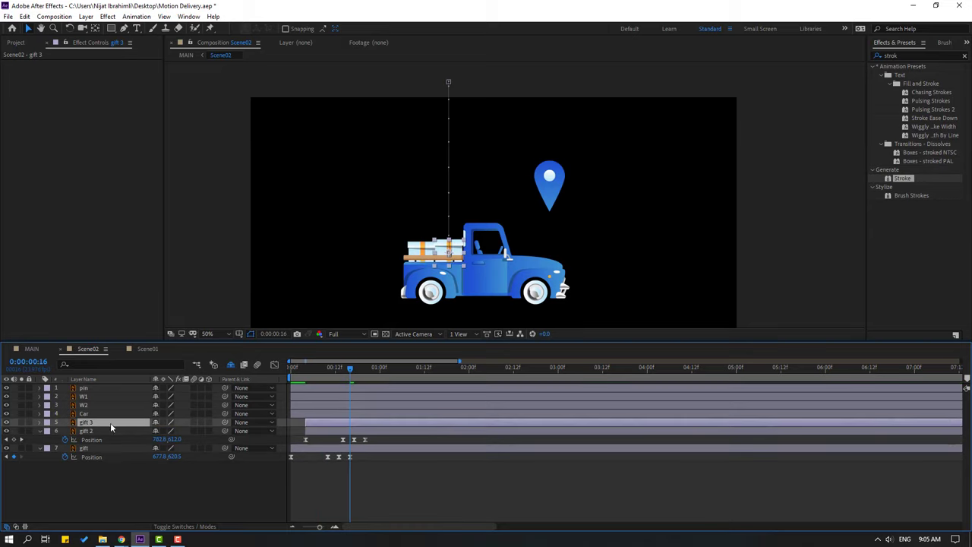
{"action": "key", "text": "p"}
{"action": "left_click_drag", "start_coordinate": [353, 368], "coordinate": [364, 367]}
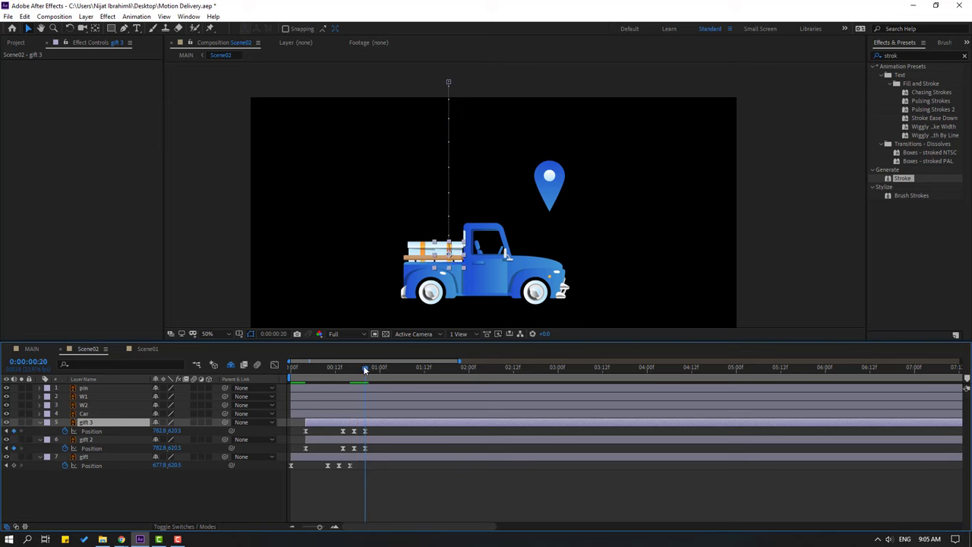
{"action": "left_click", "coordinate": [365, 432]}
{"action": "scroll", "coordinate": [447, 281], "scroll_direction": "up", "scroll_amount": 1}
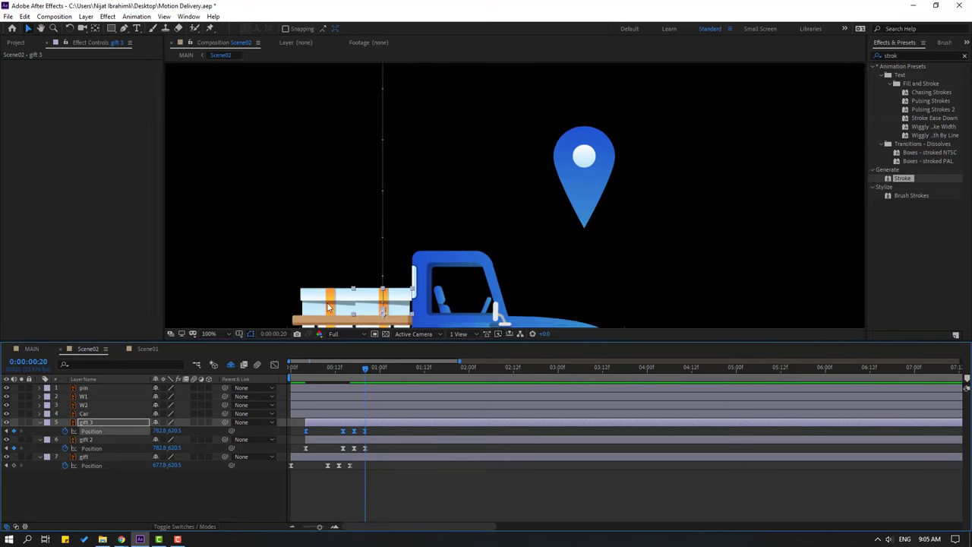
{"action": "left_click_drag", "start_coordinate": [425, 304], "coordinate": [476, 194]}
{"action": "mouse_move", "coordinate": [173, 431]}
{"action": "left_mouse_down"}
{"action": "mouse_move", "coordinate": [136, 433]}
{"action": "mouse_move", "coordinate": [184, 430]}
{"action": "left_mouse_up"}
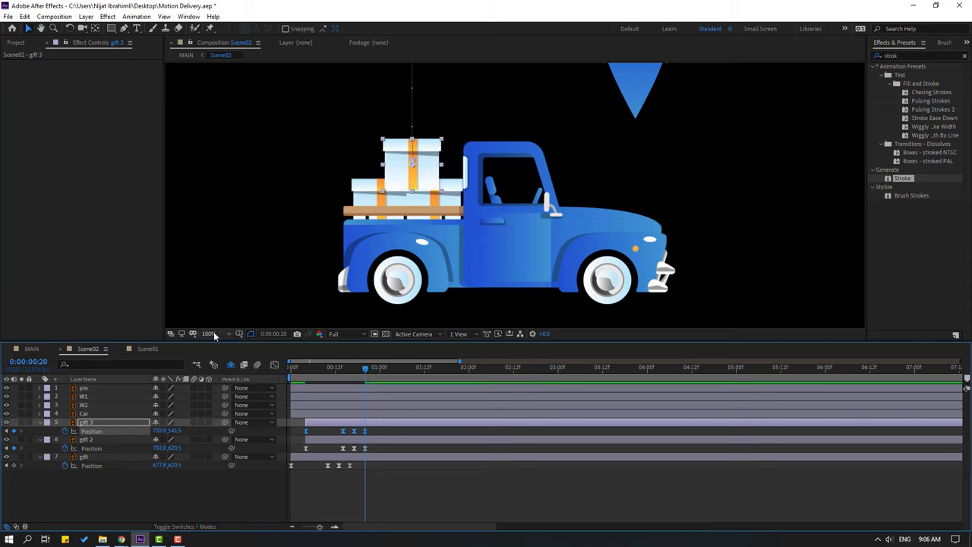
{"action": "left_click", "coordinate": [214, 335]}
{"action": "left_click", "coordinate": [220, 355]}
{"action": "key", "text": "space"}
{"action": "key", "text": "space"}
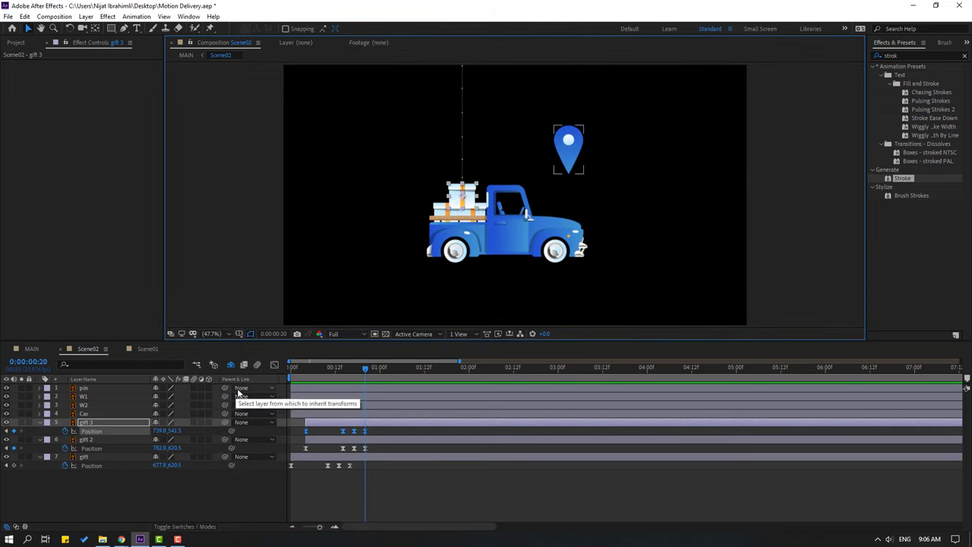
- Offset gift 3 to start at about frame 5 and gift 2 at about frame 3, and preview the three drops
{"action": "left_click", "coordinate": [292, 493]}
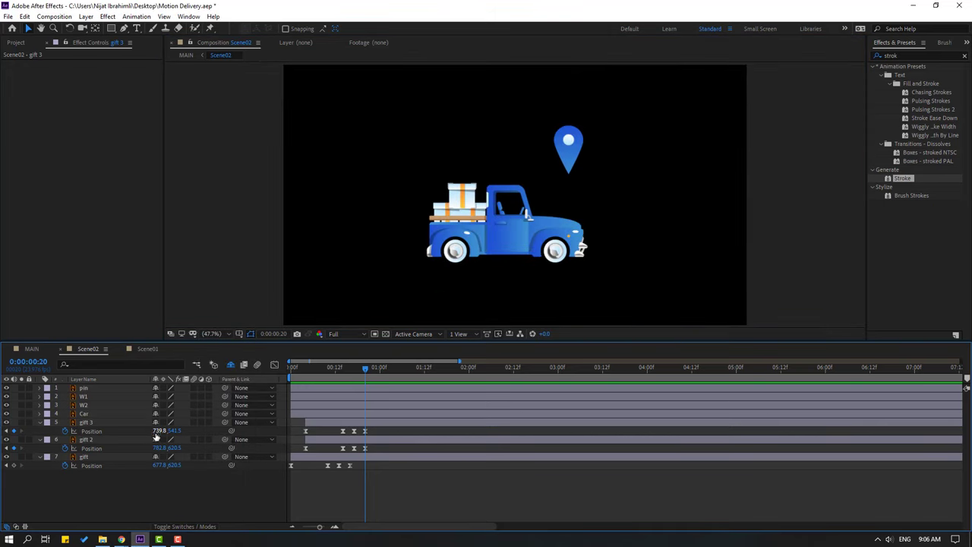
{"action": "left_click", "coordinate": [93, 423]}
{"action": "left_click_drag", "start_coordinate": [318, 424], "coordinate": [337, 423]}
{"action": "left_click_drag", "start_coordinate": [322, 441], "coordinate": [326, 423]}
{"action": "key", "text": "space"}
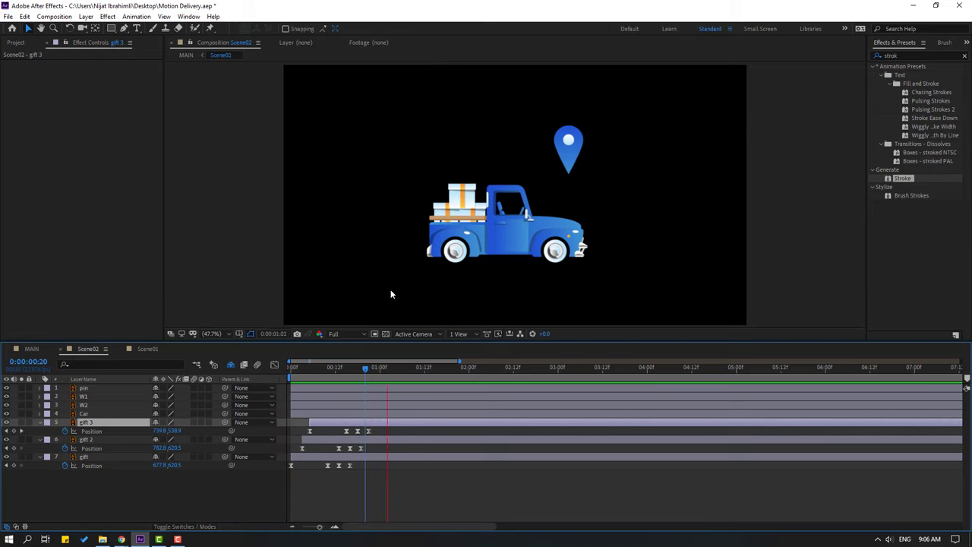
{"action": "scroll", "coordinate": [375, 276], "scroll_direction": "down", "scroll_amount": 2}
{"action": "scroll", "coordinate": [378, 275], "scroll_direction": "up", "scroll_amount": 2}
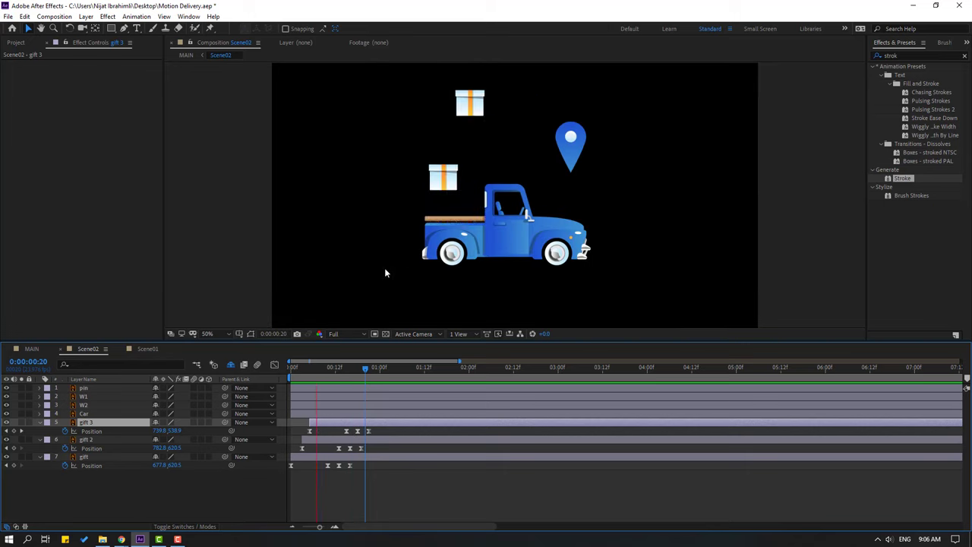
- Preview the gift drops in the MAIN composition, scale the Scene02 layer to 121%, and move it slightly upward in the frame
{"action": "left_click", "coordinate": [31, 348]}
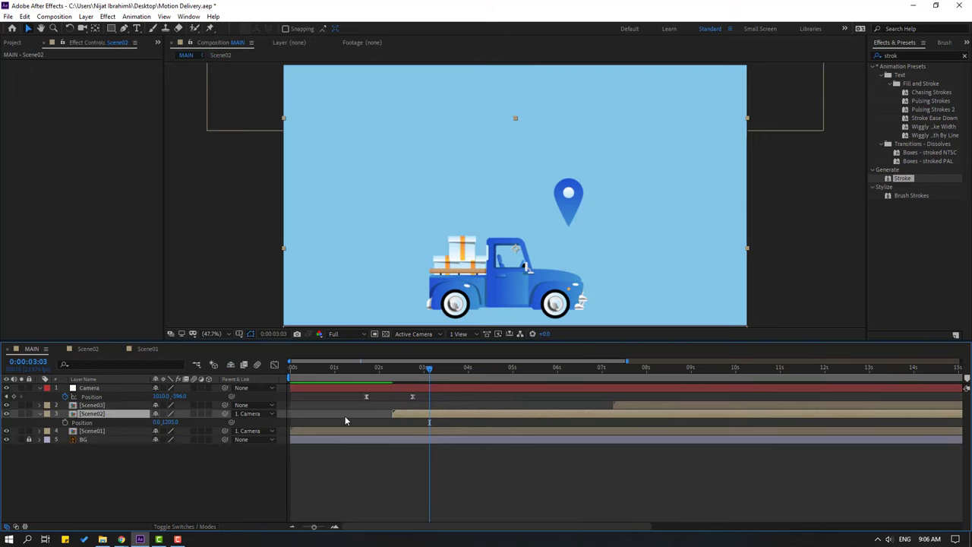
{"action": "mouse_move", "coordinate": [389, 370]}
{"action": "left_mouse_down"}
{"action": "mouse_move", "coordinate": [378, 367]}
{"action": "mouse_move", "coordinate": [399, 371]}
{"action": "left_mouse_up"}
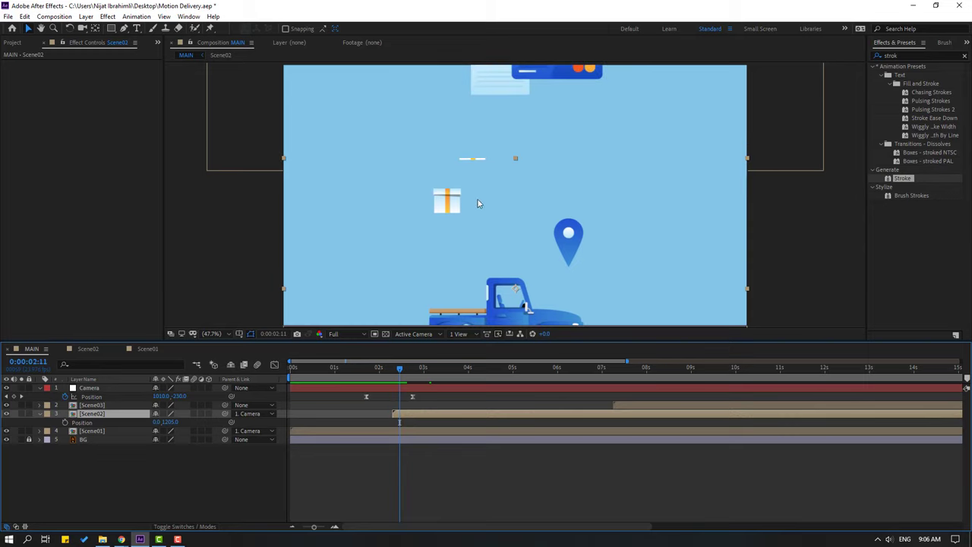
{"action": "key", "text": "space"}
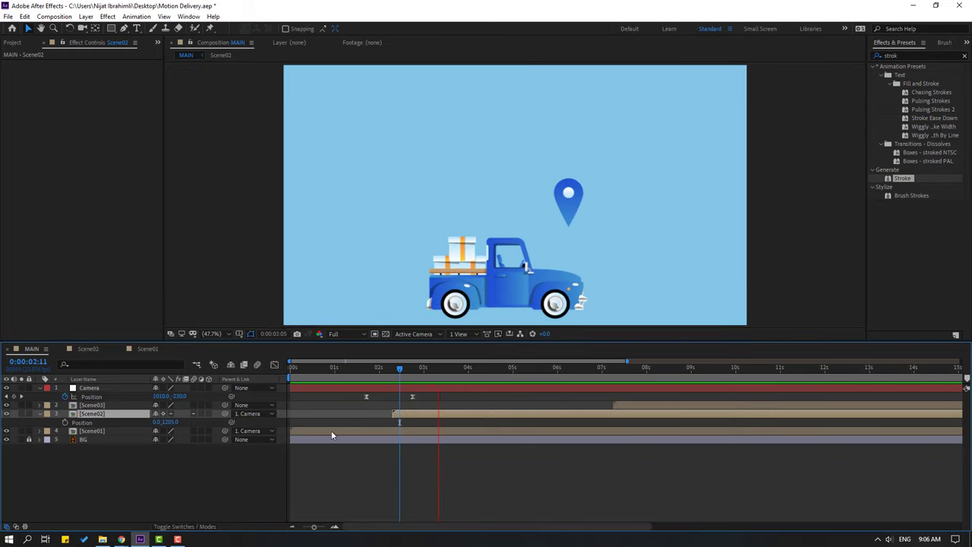
{"action": "key", "text": "space"}
{"action": "left_click_drag", "start_coordinate": [396, 370], "coordinate": [423, 371]}
{"action": "key", "text": "s"}
{"action": "left_click_drag", "start_coordinate": [165, 422], "coordinate": [181, 423]}
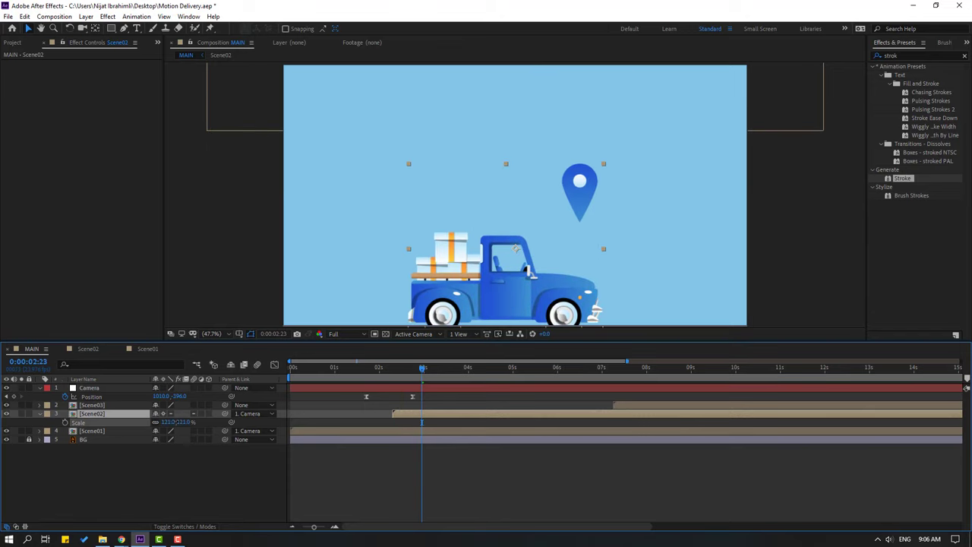
{"action": "left_click_drag", "start_coordinate": [469, 301], "coordinate": [468, 285]}
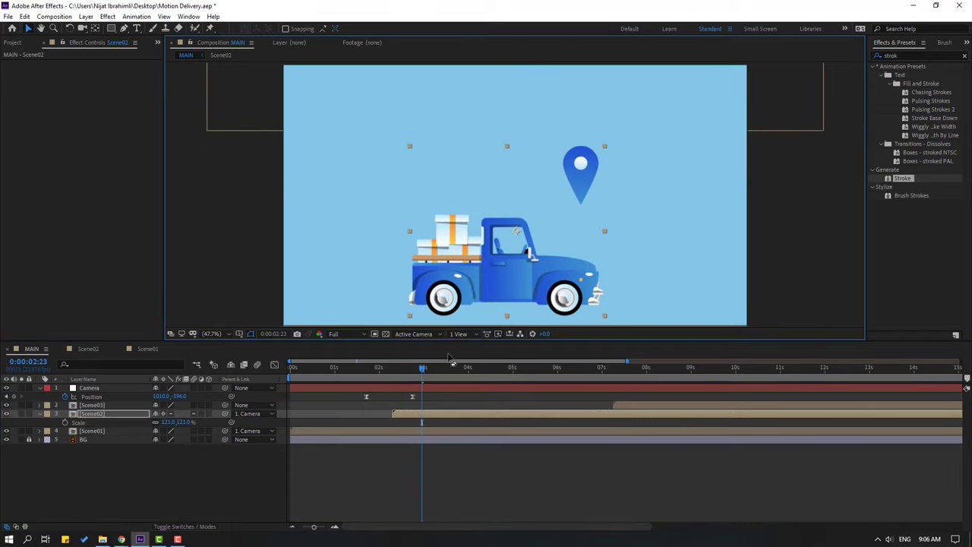
- In the Scene01 composition, add Position keyframes to coin1, coin2 and coin3 at 0:00:02:05
{"action": "left_click_drag", "start_coordinate": [422, 367], "coordinate": [388, 367]}
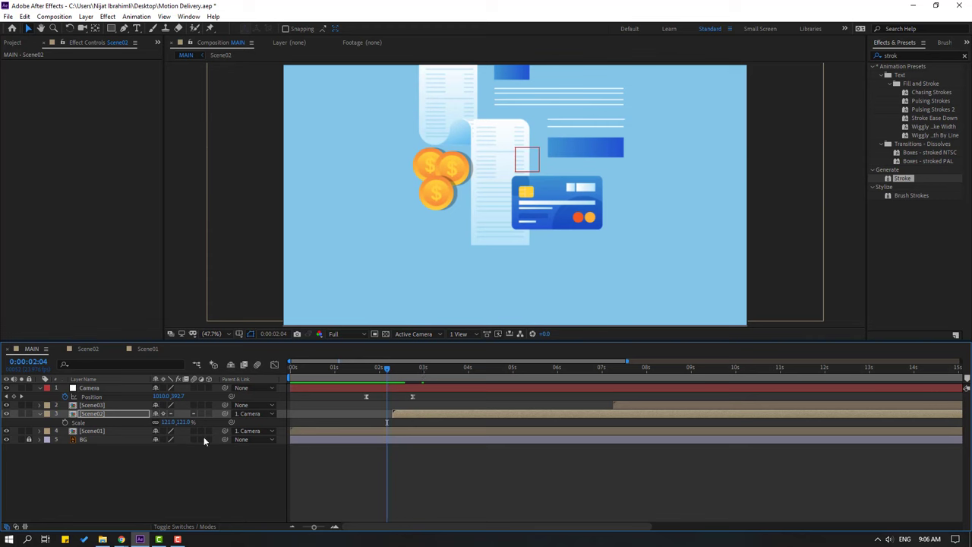
{"action": "double_click", "coordinate": [92, 430]}
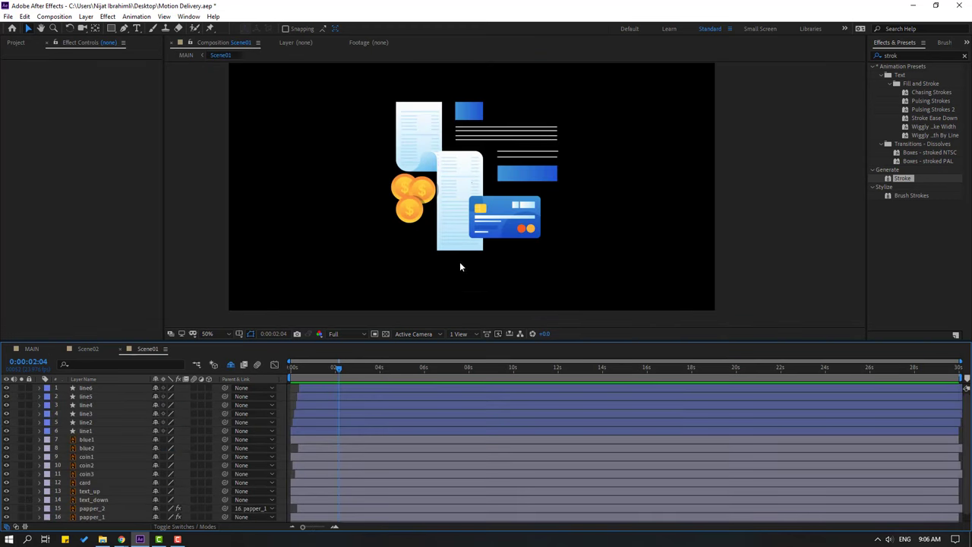
{"action": "left_click", "coordinate": [402, 188]}
{"action": "left_click", "coordinate": [426, 190], "text": "shift"}
{"action": "left_click", "coordinate": [410, 212], "text": "shift"}
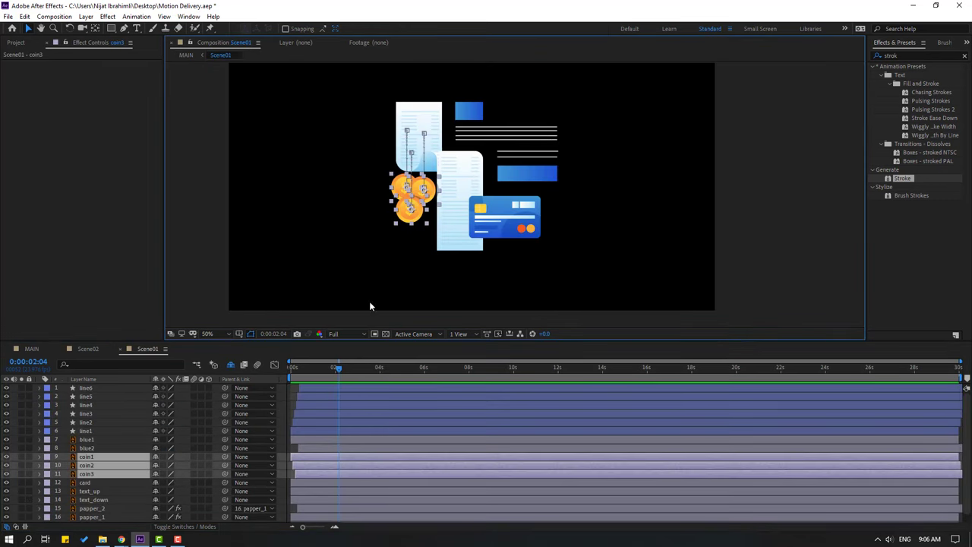
{"action": "left_click", "coordinate": [32, 349]}
{"action": "mouse_move", "coordinate": [391, 372]}
{"action": "left_mouse_down"}
{"action": "mouse_move", "coordinate": [380, 368]}
{"action": "mouse_move", "coordinate": [388, 369]}
{"action": "left_mouse_up"}
{"action": "left_click", "coordinate": [145, 349]}
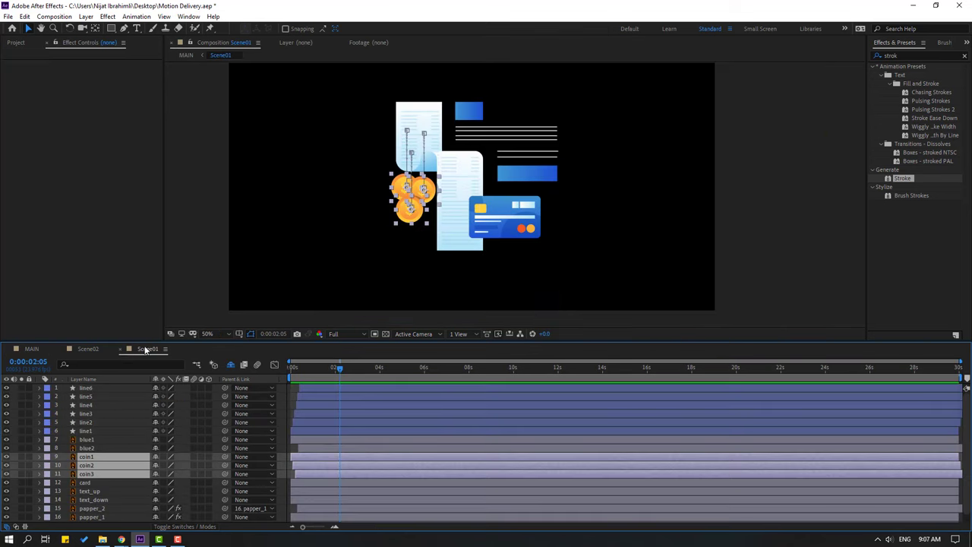
{"action": "key", "text": "u"}
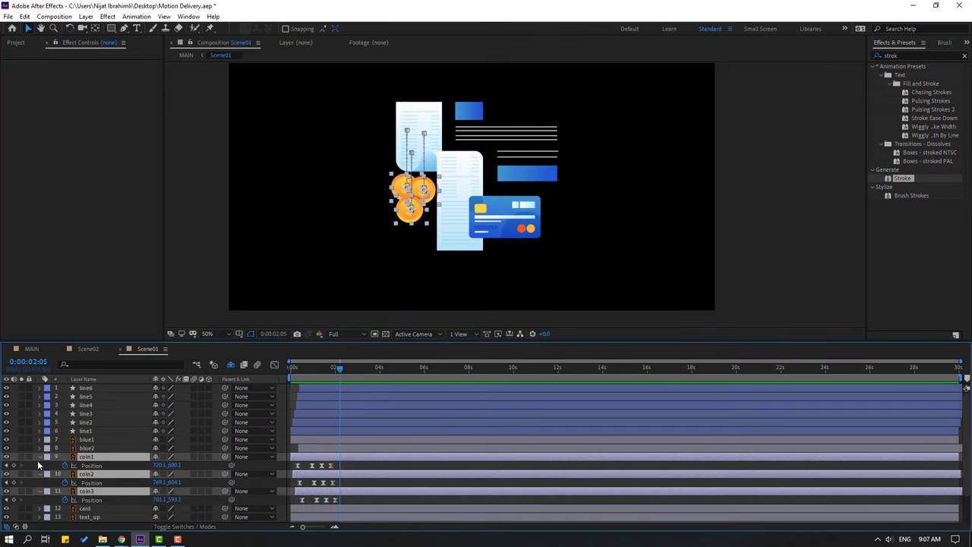
{"action": "left_click", "coordinate": [14, 466]}
- At 0:00:02:15, lower the three coins together by 230 px to Y 910.1, 834.1 and 823.1
{"action": "key", "text": "shift+Page_Down"}
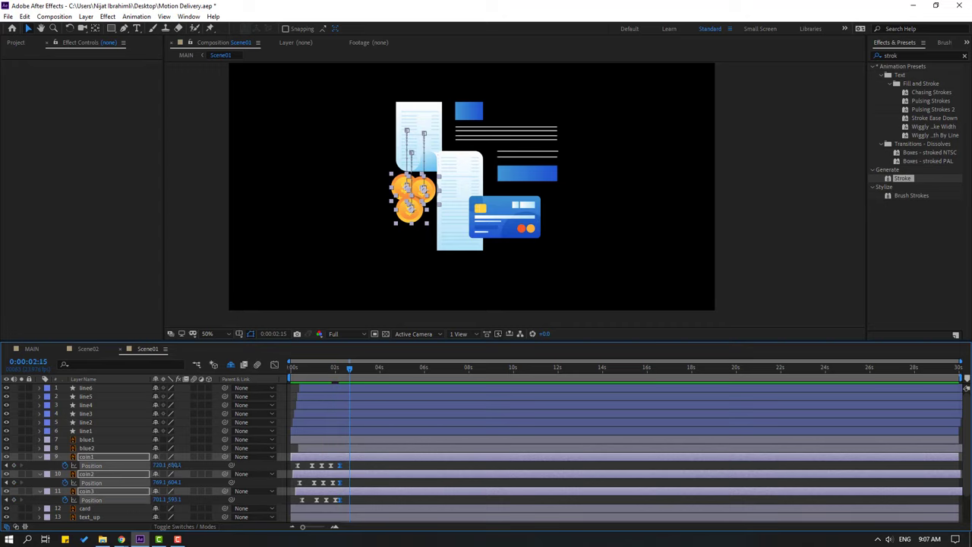
{"action": "key", "text": "shift+Down"}
{"action": "key", "text": "shift+Down"}
{"action": "key", "text": "shift+Down"}
{"action": "key", "text": "shift+Down"}
{"action": "key", "text": "shift+Down"}
{"action": "key", "text": "shift+Down"}
{"action": "key", "text": "shift+Down"}
{"action": "key", "text": "shift+Down"}
{"action": "key", "text": "shift+Down"}
{"action": "key", "text": "shift+Down"}
{"action": "key", "text": "shift+Down"}
{"action": "key", "text": "shift+Down"}
{"action": "key", "text": "shift+Down"}
{"action": "key", "text": "shift+Down"}
{"action": "key", "text": "shift+Down"}
{"action": "key", "text": "shift+Down"}
{"action": "key", "text": "shift+Down"}
{"action": "key", "text": "shift+Down"}
{"action": "key", "text": "shift+Down"}
{"action": "key", "text": "shift+Down"}
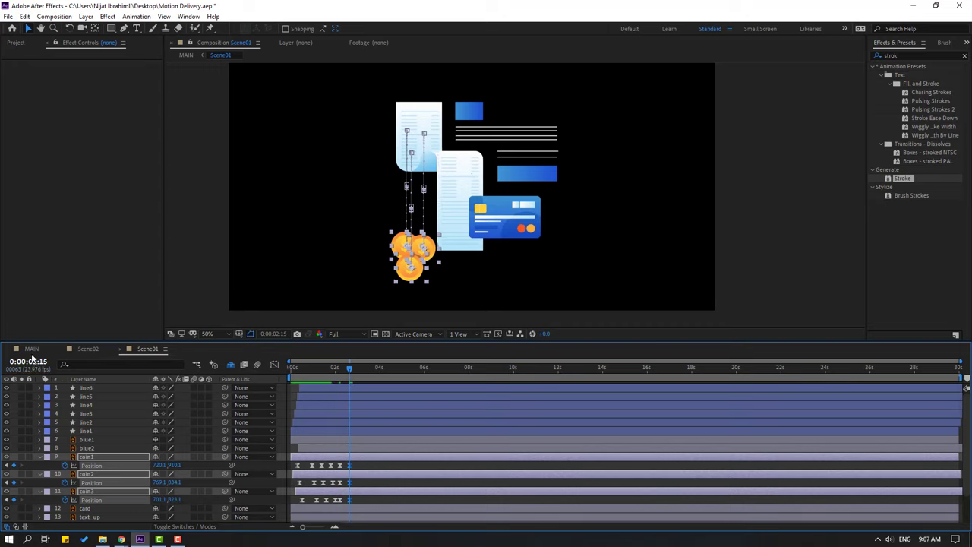
- In Scene01, move the last two Position keyframes of all three coins earlier, to 0:00:02:02 and 0:00:02:08, and preview the fall
{"action": "left_click", "coordinate": [32, 349]}
{"action": "mouse_move", "coordinate": [396, 367]}
{"action": "left_mouse_down"}
{"action": "mouse_move", "coordinate": [405, 367]}
{"action": "mouse_move", "coordinate": [372, 366]}
{"action": "mouse_move", "coordinate": [407, 367]}
{"action": "mouse_move", "coordinate": [376, 367]}
{"action": "mouse_move", "coordinate": [396, 367]}
{"action": "mouse_move", "coordinate": [387, 368]}
{"action": "left_mouse_up"}
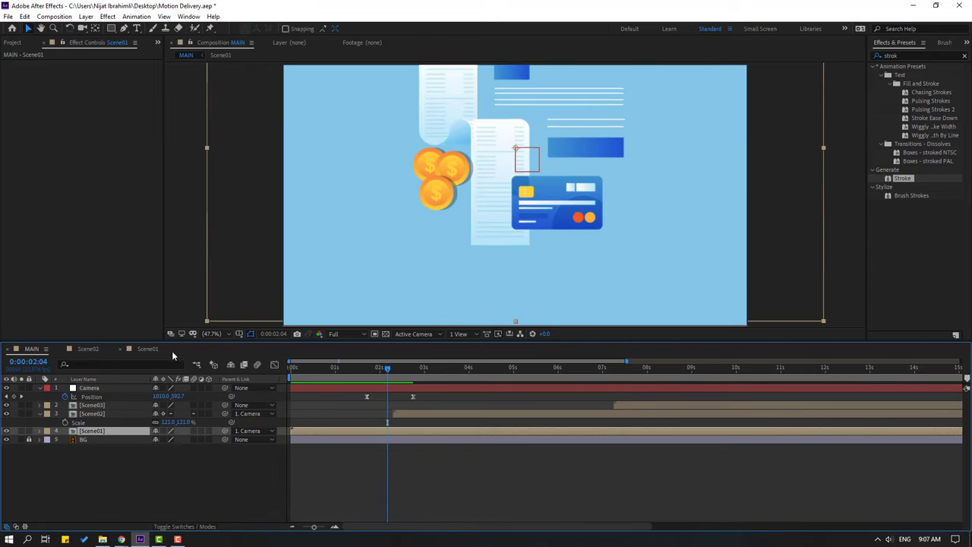
{"action": "left_click", "coordinate": [151, 349]}
{"action": "key", "text": "equal"}
{"action": "key", "text": "equal"}
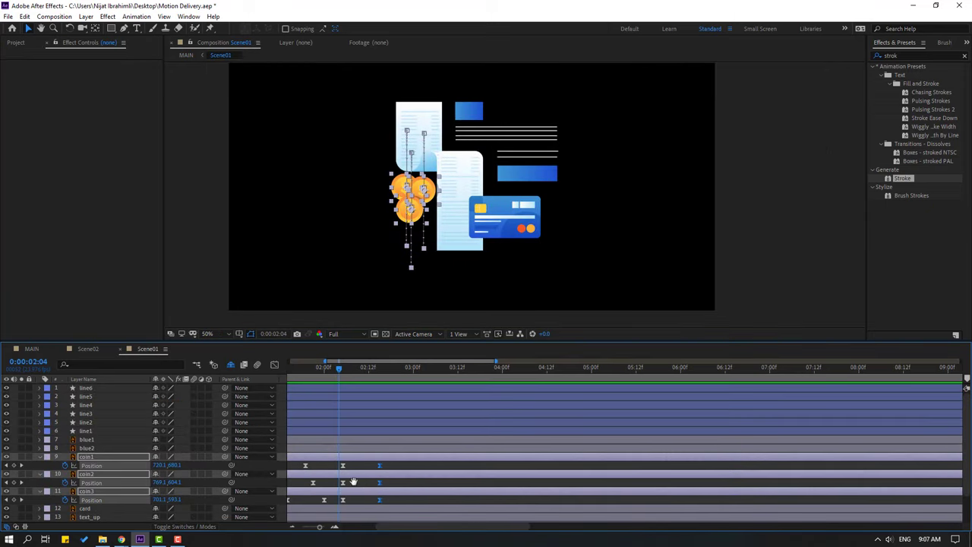
{"action": "left_click_drag", "start_coordinate": [354, 481], "coordinate": [456, 421]}
{"action": "left_click_drag", "start_coordinate": [447, 371], "coordinate": [453, 371]}
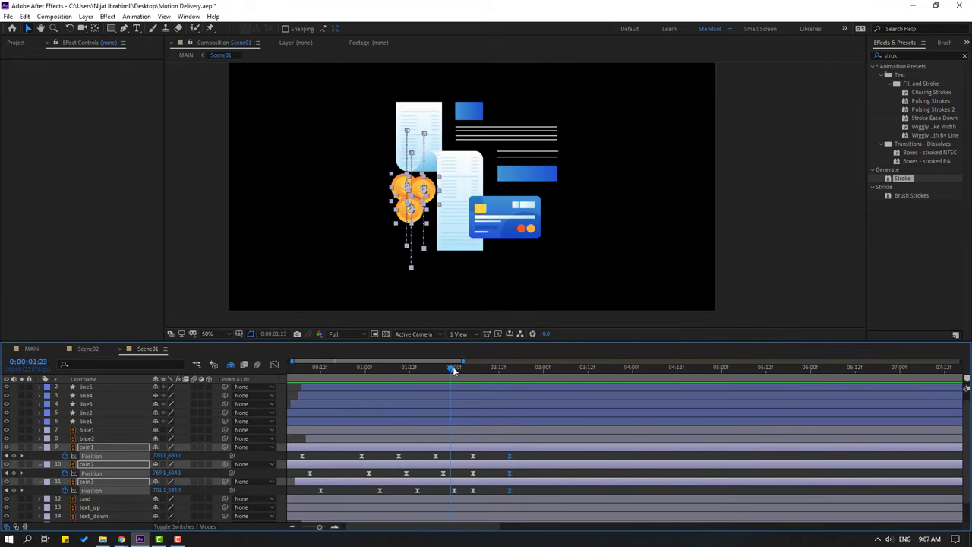
{"action": "left_click_drag", "start_coordinate": [518, 456], "coordinate": [461, 490]}
{"action": "scroll", "coordinate": [351, 370], "scroll_direction": "down", "scroll_amount": 3}
{"action": "key", "text": "space"}
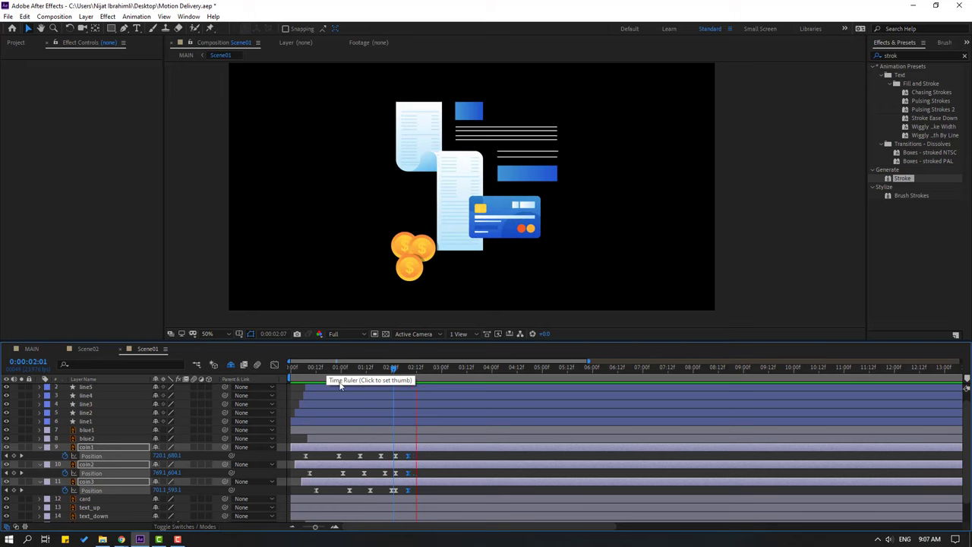
{"action": "key", "text": "space"}
- Stagger the coins' fall by delaying coin2's last two Position keyframes by one frame and coin3's by three frames
{"action": "key", "text": "="}
{"action": "key", "text": "="}
{"action": "left_click_drag", "start_coordinate": [386, 475], "coordinate": [415, 478]}
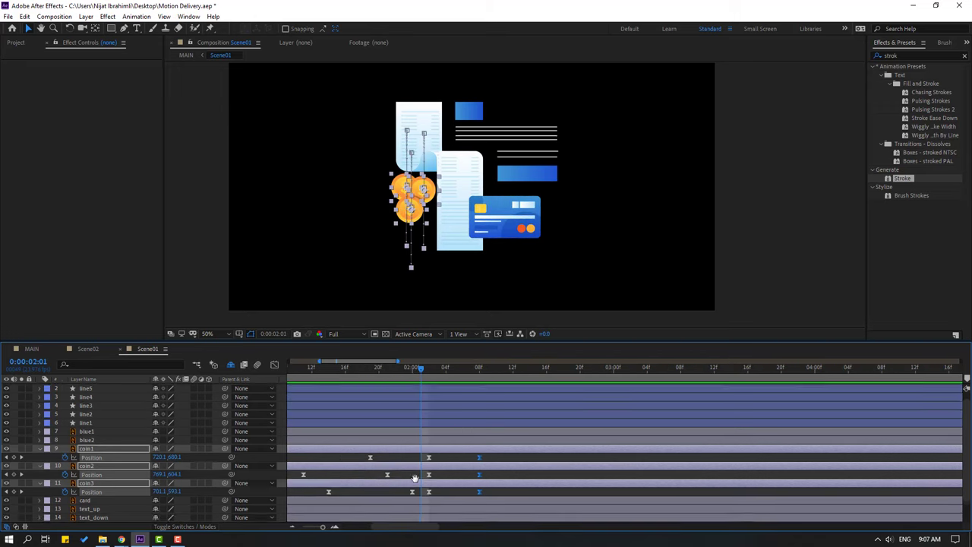
{"action": "left_click_drag", "start_coordinate": [491, 474], "coordinate": [431, 478]}
{"action": "left_click_drag", "start_coordinate": [487, 488], "coordinate": [455, 492]}
- At 0:00:02:11, set the Y value of coin3's last Position keyframe to 1149.1 so it drops below the frame
{"action": "left_click", "coordinate": [503, 377]}
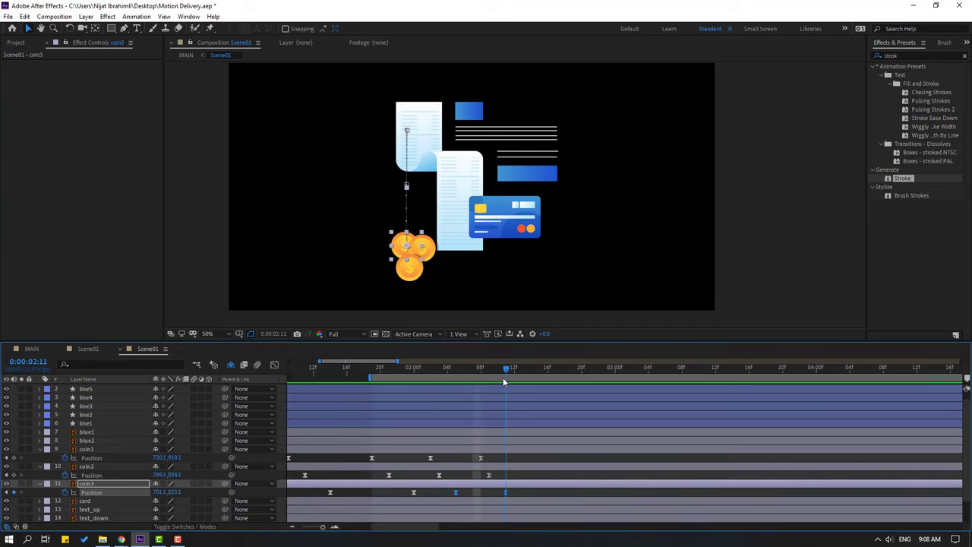
{"action": "left_click", "coordinate": [545, 493]}
{"action": "left_click", "coordinate": [505, 492]}
{"action": "left_click_drag", "start_coordinate": [407, 187], "coordinate": [394, 118]}
{"action": "left_click_drag", "start_coordinate": [175, 492], "coordinate": [471, 491]}
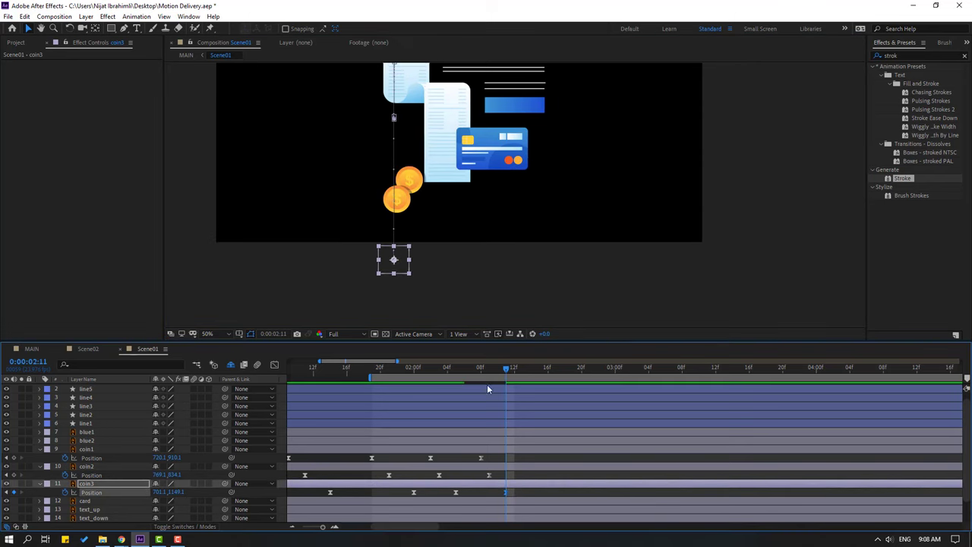
- At 0:00:02:09, set the Y value of coin2's last Position keyframe to 1206.1, below the composition's lower edge
{"action": "left_click_drag", "start_coordinate": [487, 377], "coordinate": [489, 376]}
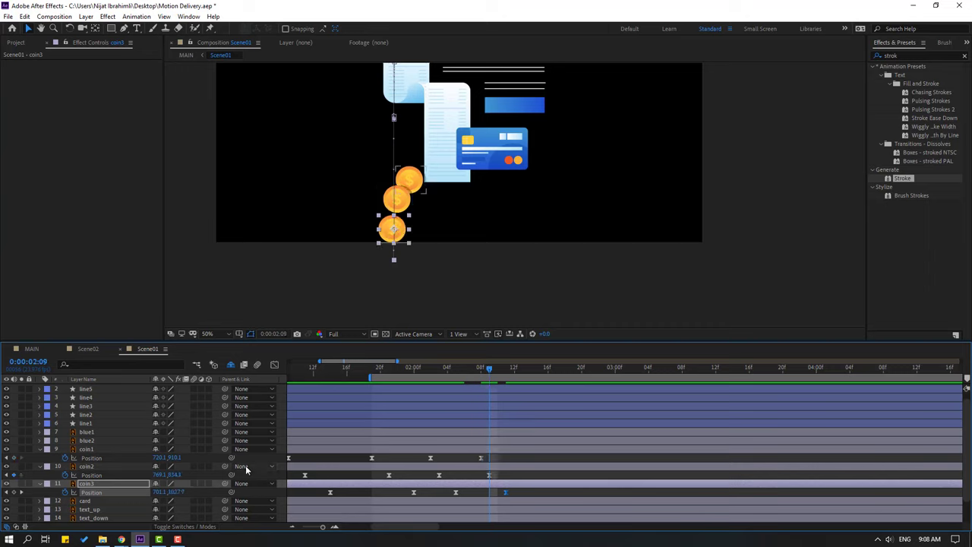
{"action": "left_click", "coordinate": [97, 468]}
{"action": "left_click", "coordinate": [489, 476]}
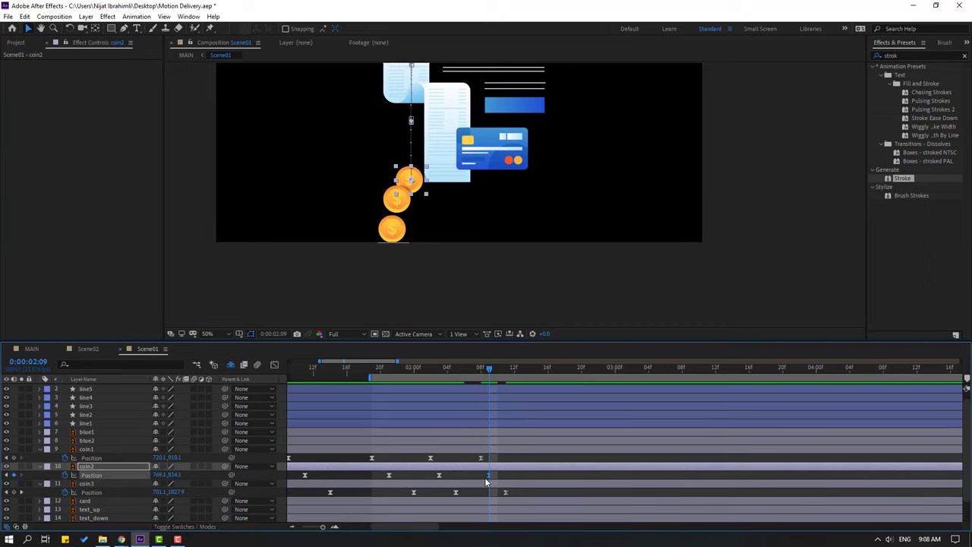
{"action": "left_click_drag", "start_coordinate": [173, 475], "coordinate": [383, 451]}
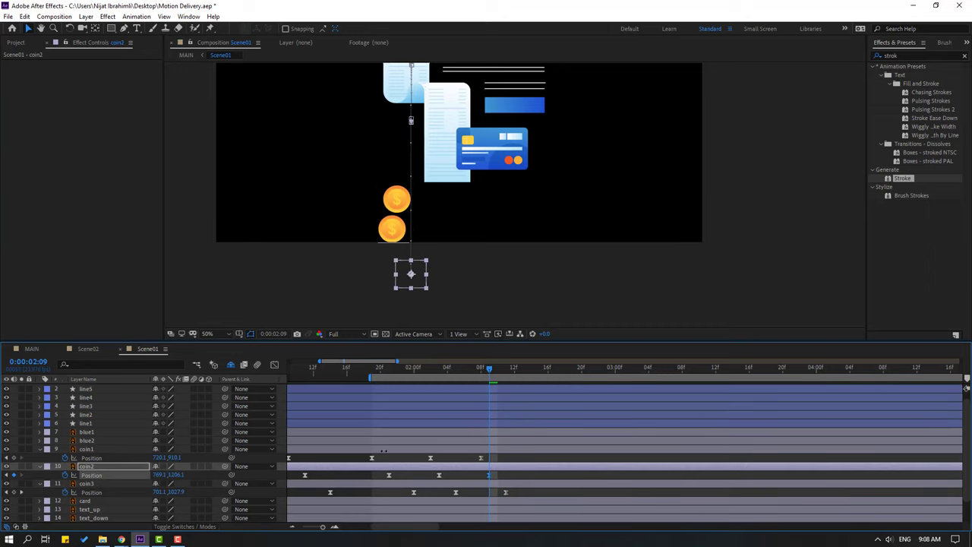
- At 0:00:02:08, set the Y value of coin1's last Position keyframe to 1148.1 and scrub through the staggered fall
{"action": "left_click", "coordinate": [481, 365]}
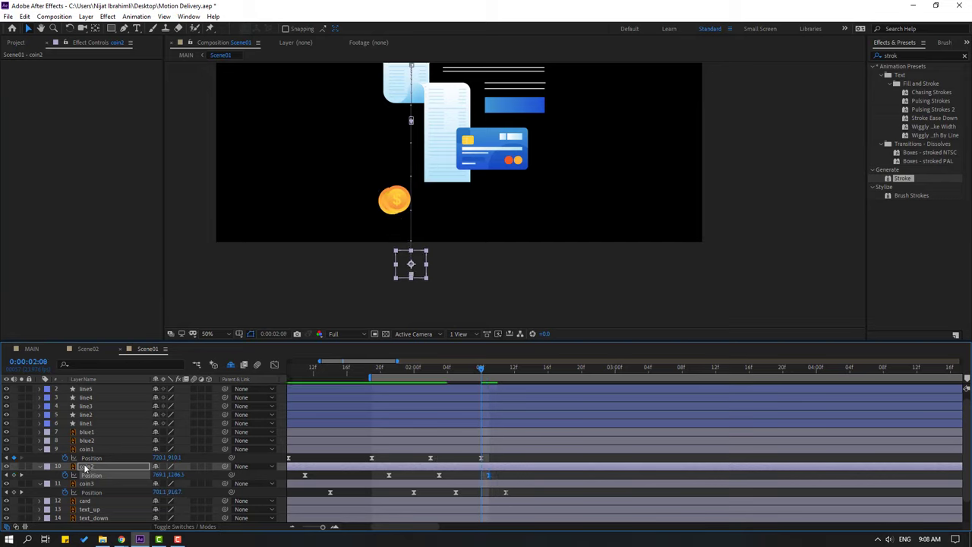
{"action": "left_click", "coordinate": [480, 458]}
{"action": "left_click_drag", "start_coordinate": [171, 457], "coordinate": [311, 444]}
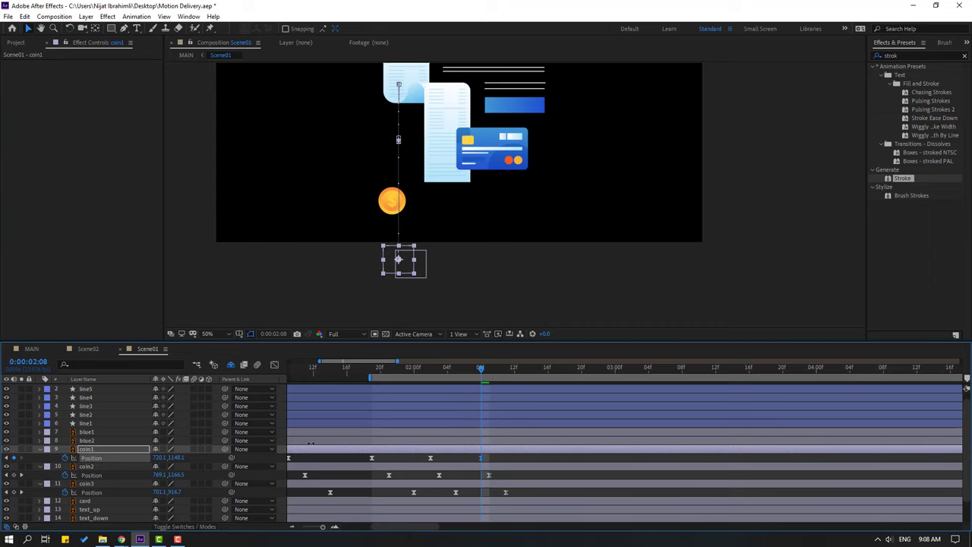
{"action": "left_click_drag", "start_coordinate": [434, 369], "coordinate": [455, 370]}
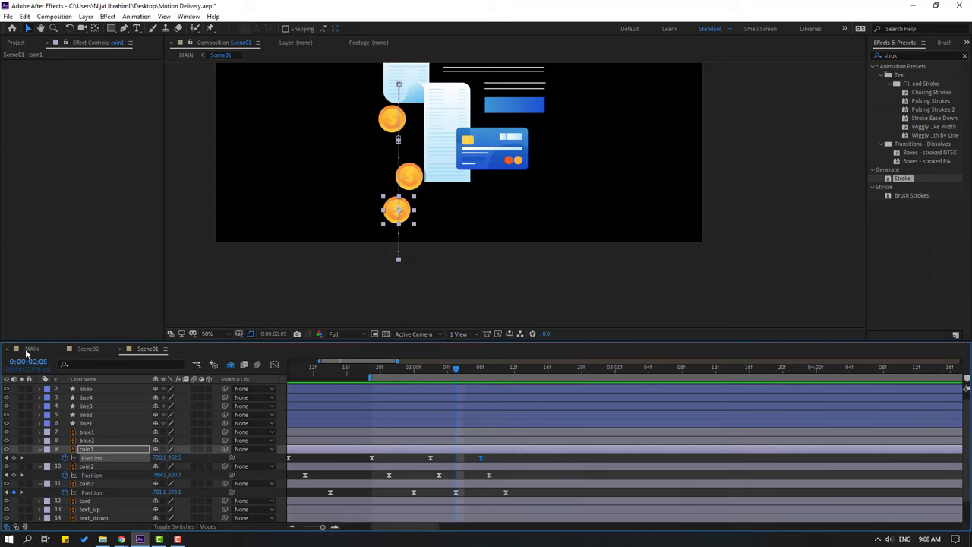
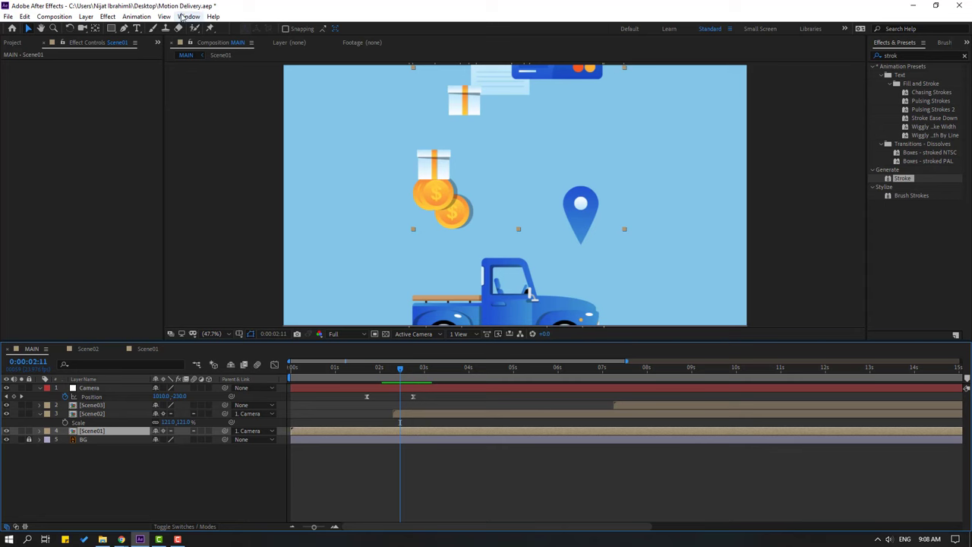
- With the MAIN composition active, open Animation Composer 3 and expand its Starter Precomps collection
{"action": "left_click", "coordinate": [187, 17]}
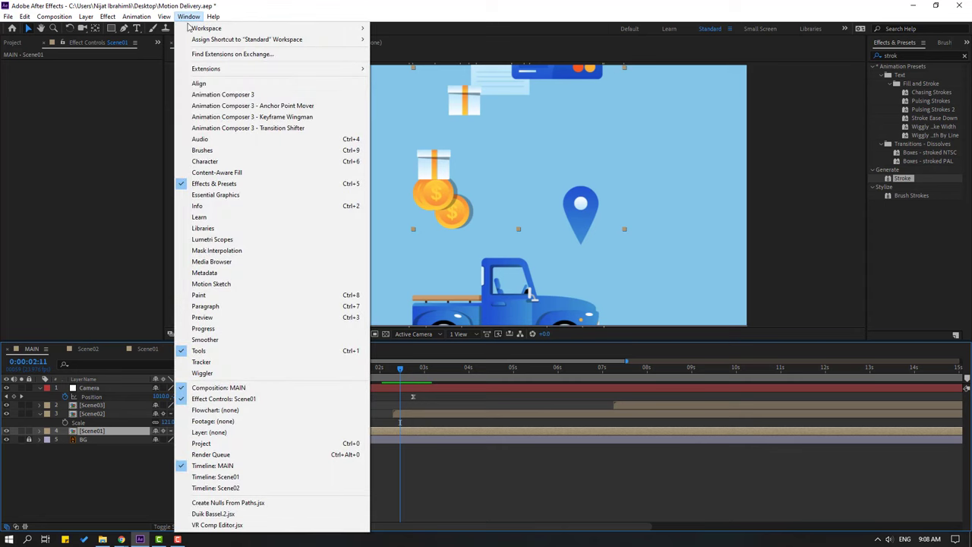
{"action": "left_click", "coordinate": [227, 95]}
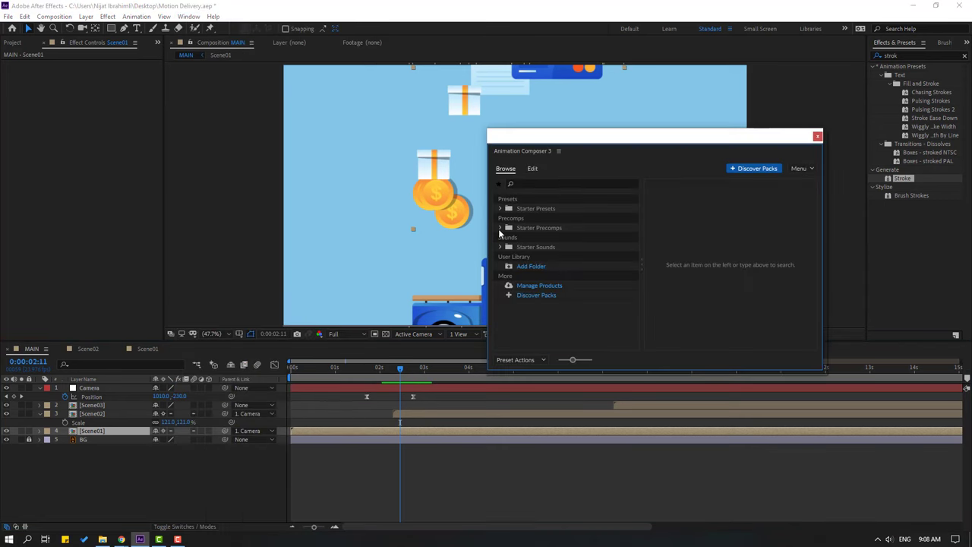
{"action": "left_click", "coordinate": [500, 228]}
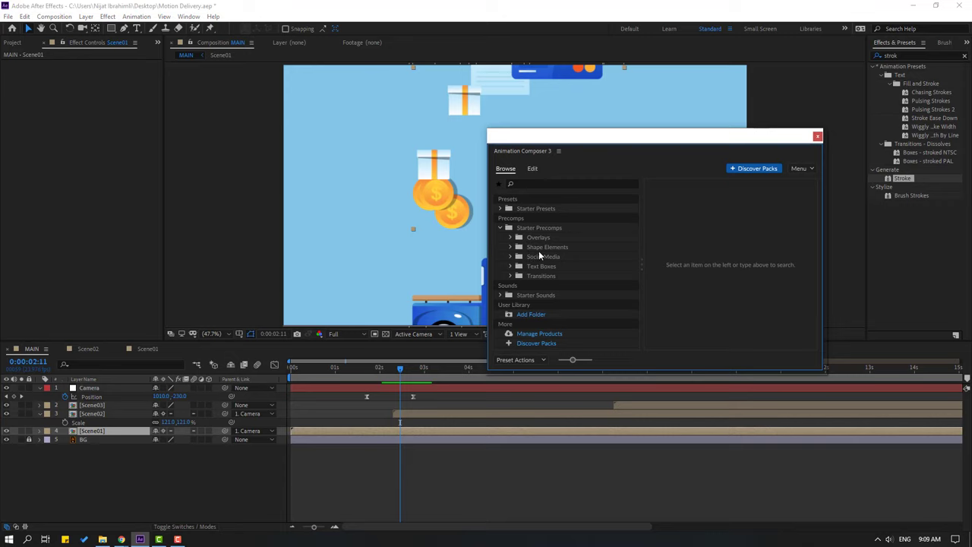
- Add the Particle Fireworks precomp from the Starter Precomps shape elements to the MAIN composition at 0:00:02:11
{"action": "left_click", "coordinate": [543, 247]}
{"action": "scroll", "coordinate": [770, 304], "scroll_direction": "down", "scroll_amount": 3}
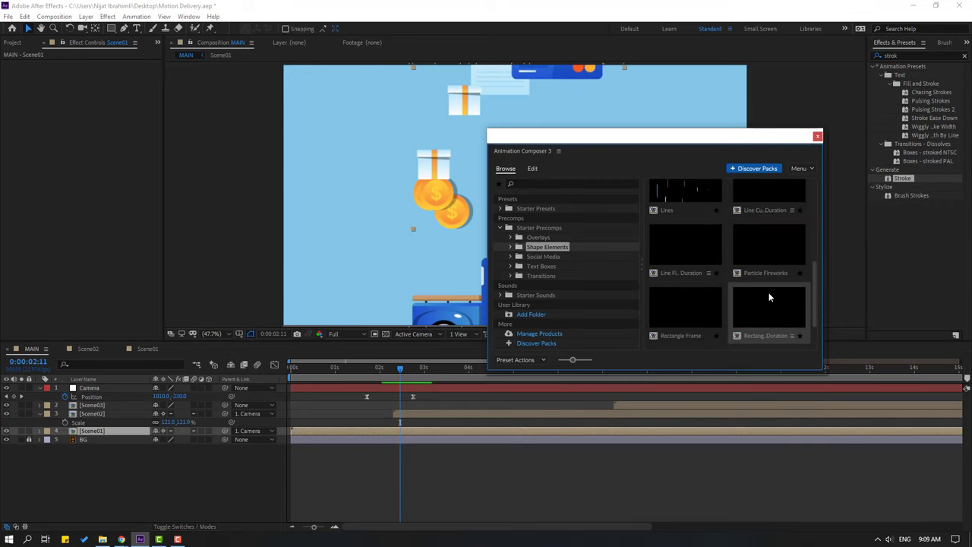
{"action": "left_click", "coordinate": [772, 250]}
{"action": "left_click", "coordinate": [806, 360]}
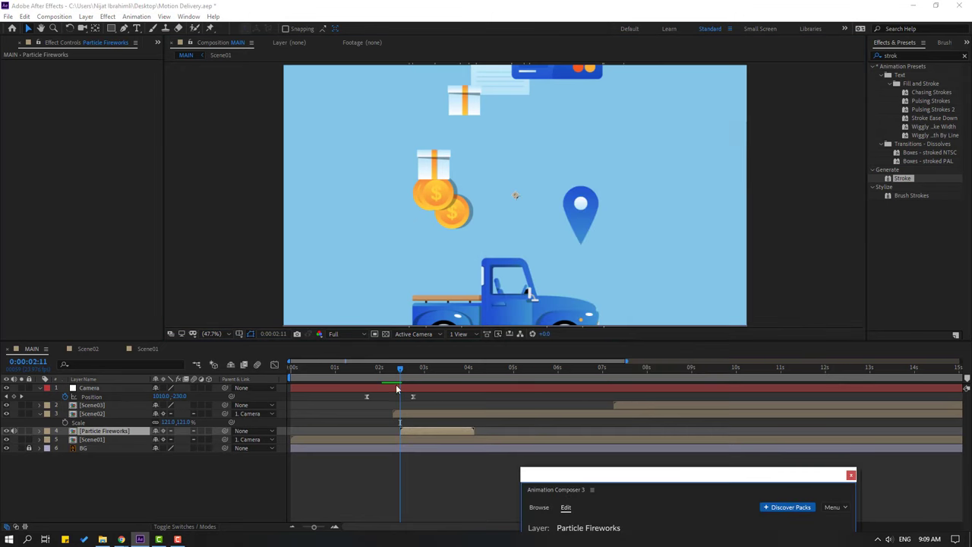
{"action": "mouse_move", "coordinate": [388, 369]}
{"action": "left_mouse_down"}
{"action": "mouse_move", "coordinate": [415, 371]}
{"action": "mouse_move", "coordinate": [389, 372]}
{"action": "mouse_move", "coordinate": [400, 371]}
{"action": "left_mouse_up"}
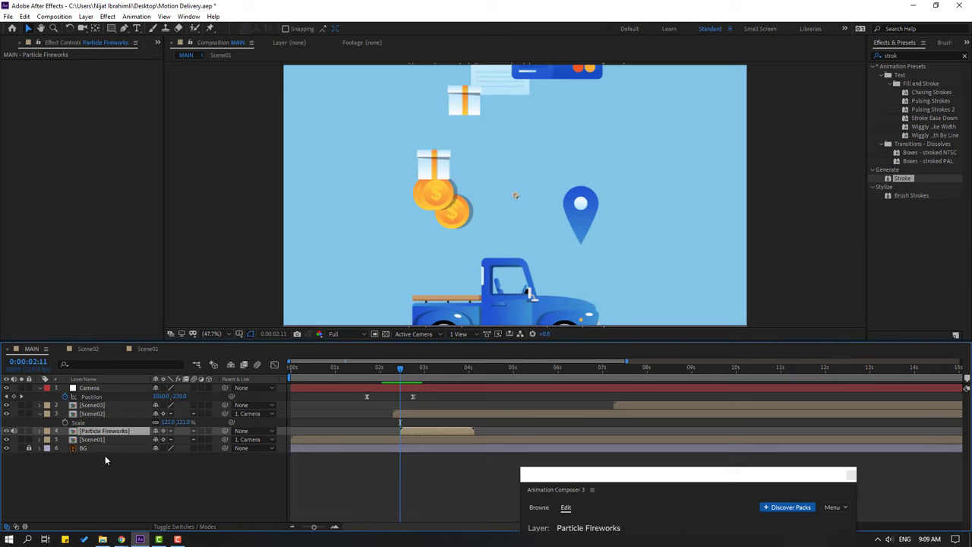
- Open the Scene01 precomp, split the coin1 layer at 0:00:02:08 and delete the part after the cut
{"action": "double_click", "coordinate": [92, 439]}
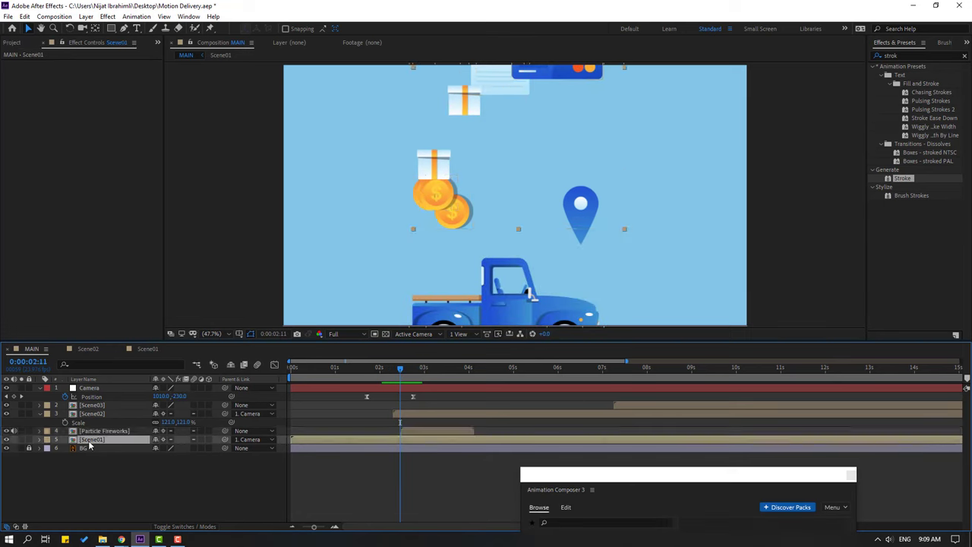
{"action": "left_click_drag", "start_coordinate": [383, 369], "coordinate": [480, 372]}
{"action": "left_click", "coordinate": [490, 456]}
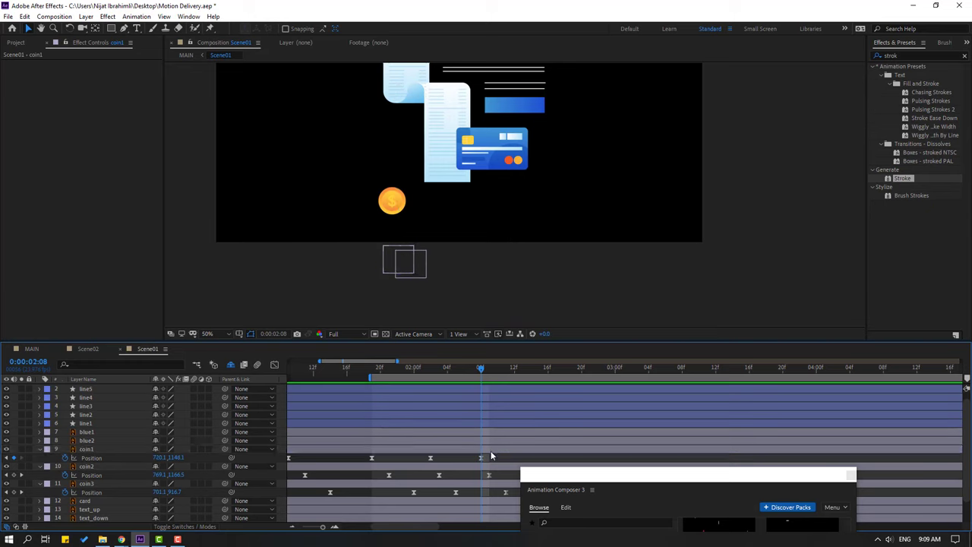
{"action": "left_click", "coordinate": [491, 450]}
{"action": "left_click", "coordinate": [29, 17]}
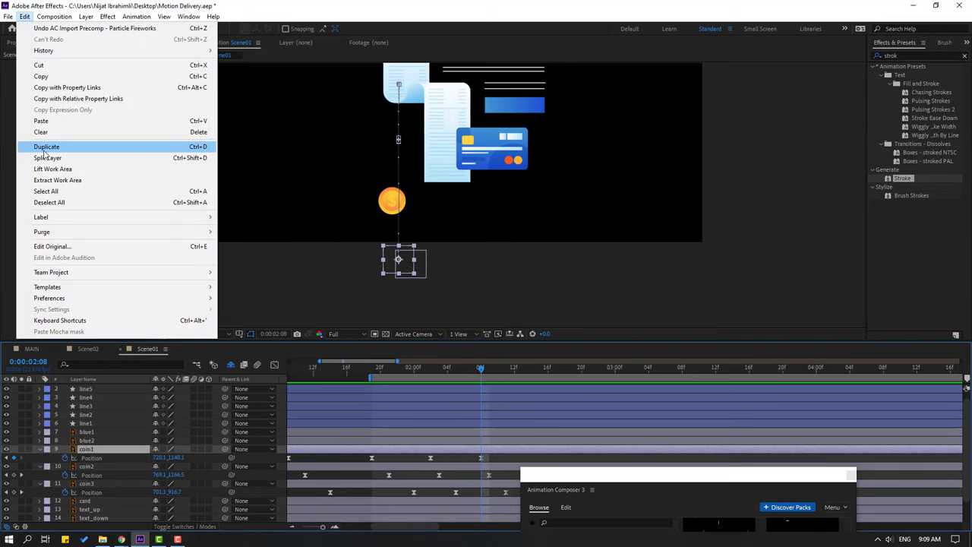
{"action": "left_click", "coordinate": [47, 158]}
{"action": "key", "text": "Delete"}
- Split the coin2 layer at 0:00:02:09 and delete the part after the cut
{"action": "scroll", "coordinate": [488, 410], "scroll_direction": "down", "scroll_amount": 2}
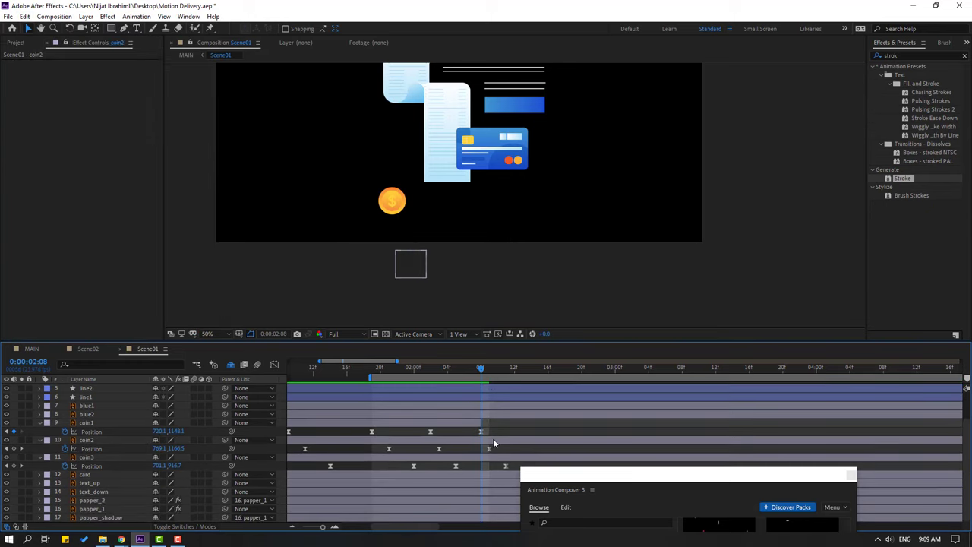
{"action": "left_click", "coordinate": [493, 439]}
{"action": "left_click", "coordinate": [487, 370]}
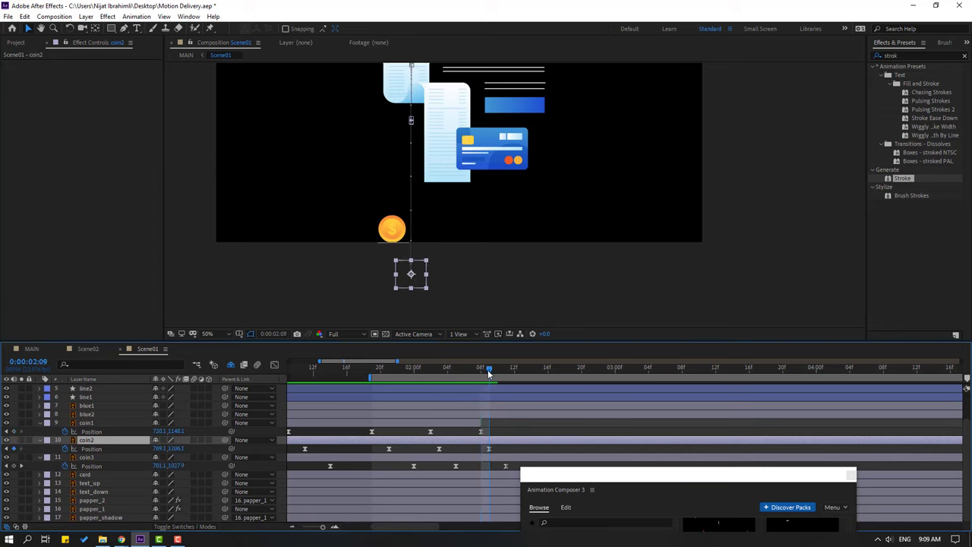
{"action": "left_click", "coordinate": [25, 17]}
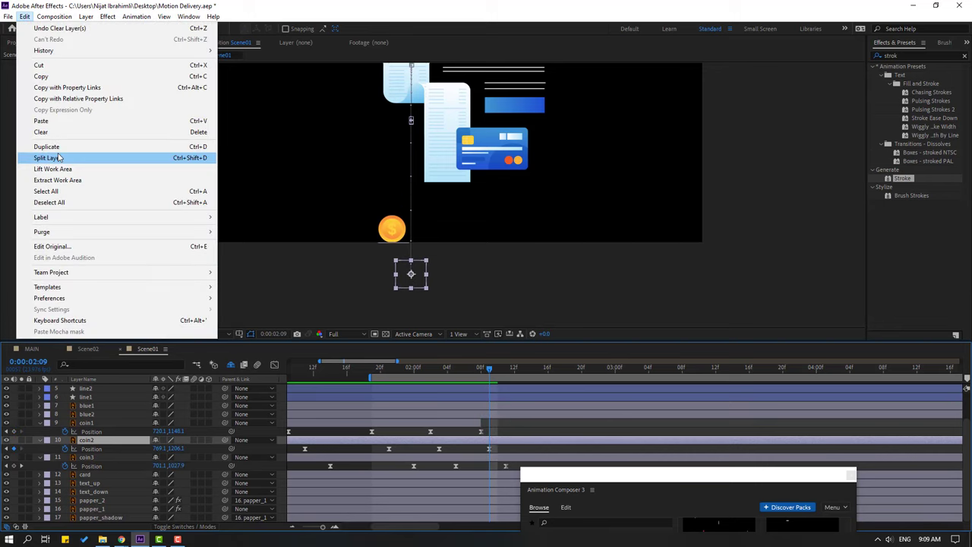
{"action": "left_click", "coordinate": [188, 160]}
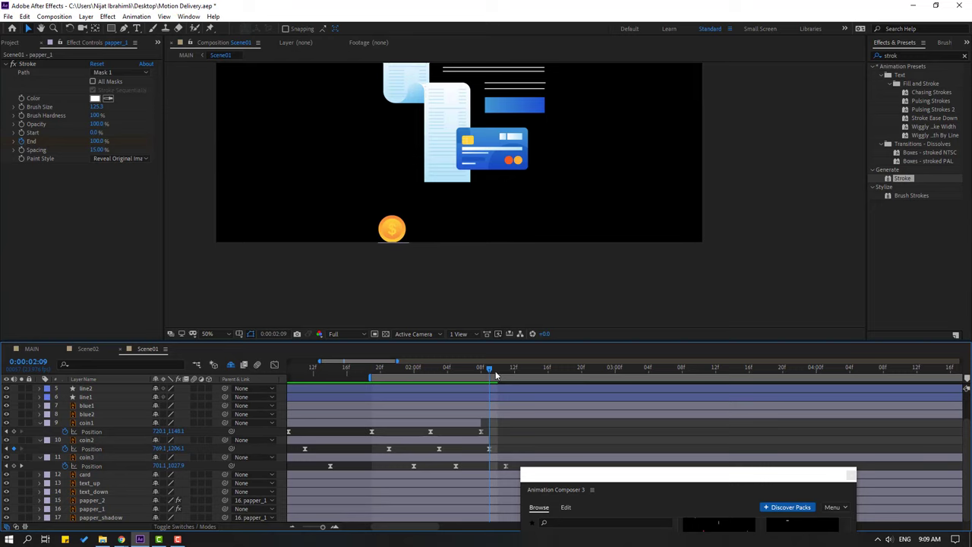
- Split the coin3 layer at 0:00:02:11 and delete the part after the cut
{"action": "left_click_drag", "start_coordinate": [496, 375], "coordinate": [506, 372]}
{"action": "left_click", "coordinate": [86, 458]}
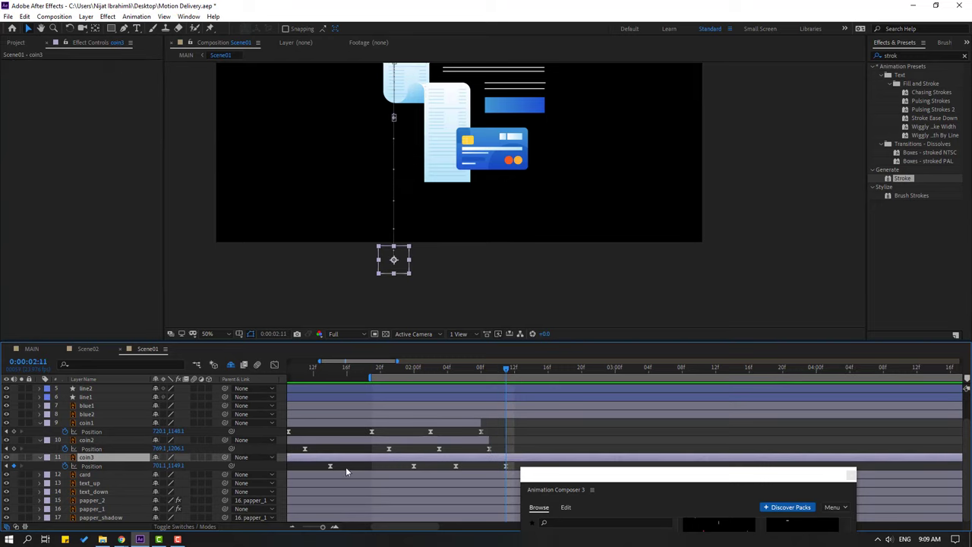
{"action": "left_click", "coordinate": [25, 16]}
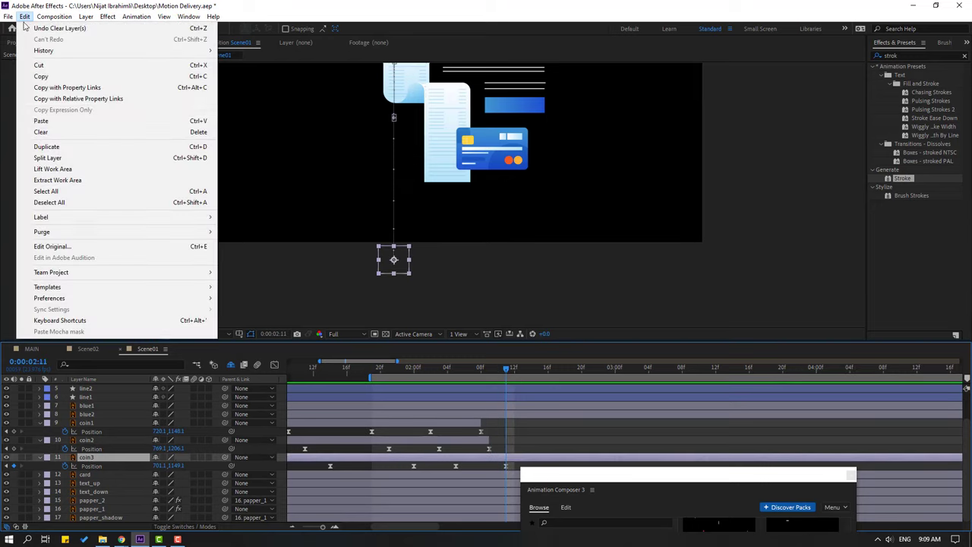
{"action": "left_click", "coordinate": [38, 157]}
{"action": "key", "text": "Delete"}
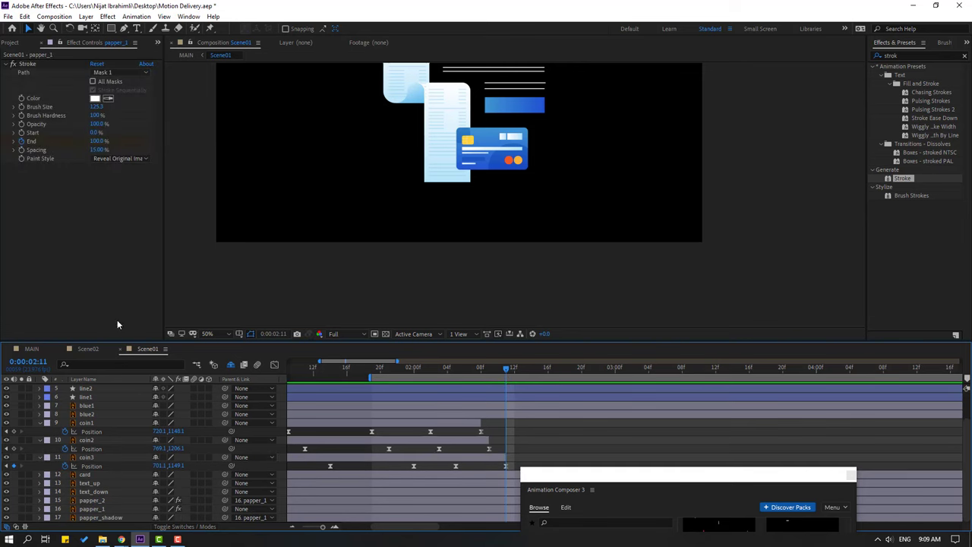
- Return to the MAIN composition and mute the audio of the Particle Fireworks layer
{"action": "left_click", "coordinate": [31, 349]}
{"action": "mouse_move", "coordinate": [394, 370]}
{"action": "left_mouse_down"}
{"action": "mouse_move", "coordinate": [409, 371]}
{"action": "mouse_move", "coordinate": [393, 370]}
{"action": "left_mouse_up"}
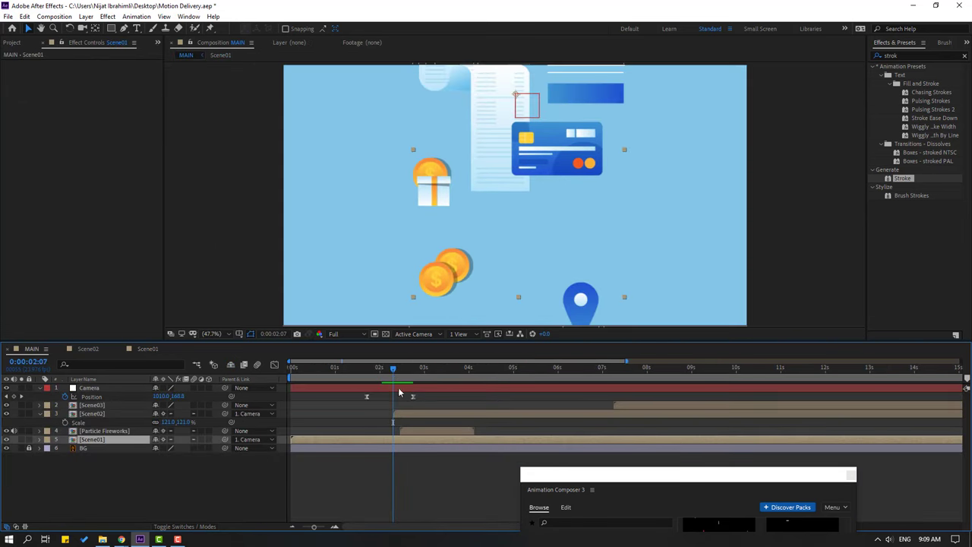
{"action": "left_click", "coordinate": [99, 432]}
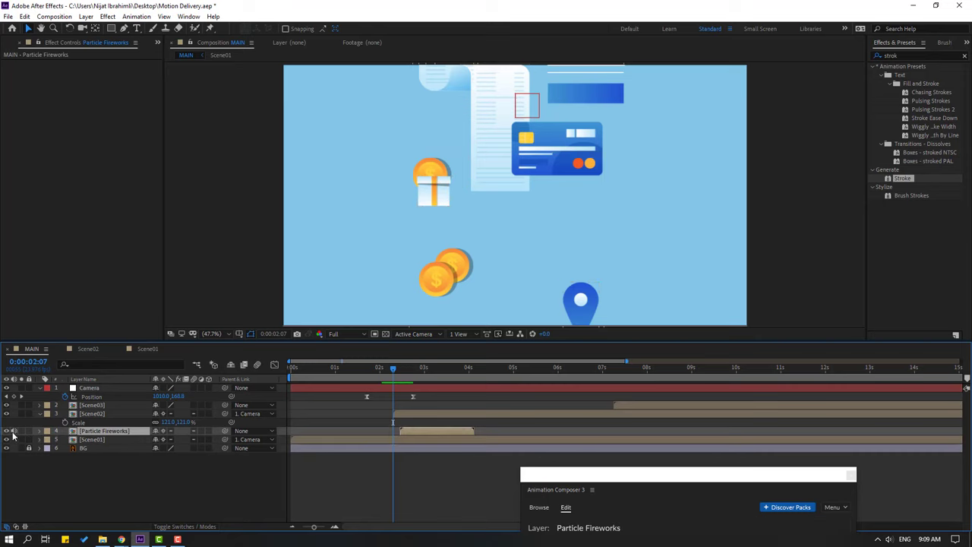
- Shift the Particle Fireworks layer to start about three frames before 0:00:02:07 and position the burst over the lowest falling coin
{"action": "scroll", "coordinate": [462, 251], "scroll_direction": "up", "scroll_amount": 1}
{"action": "left_click_drag", "start_coordinate": [369, 275], "coordinate": [388, 242]}
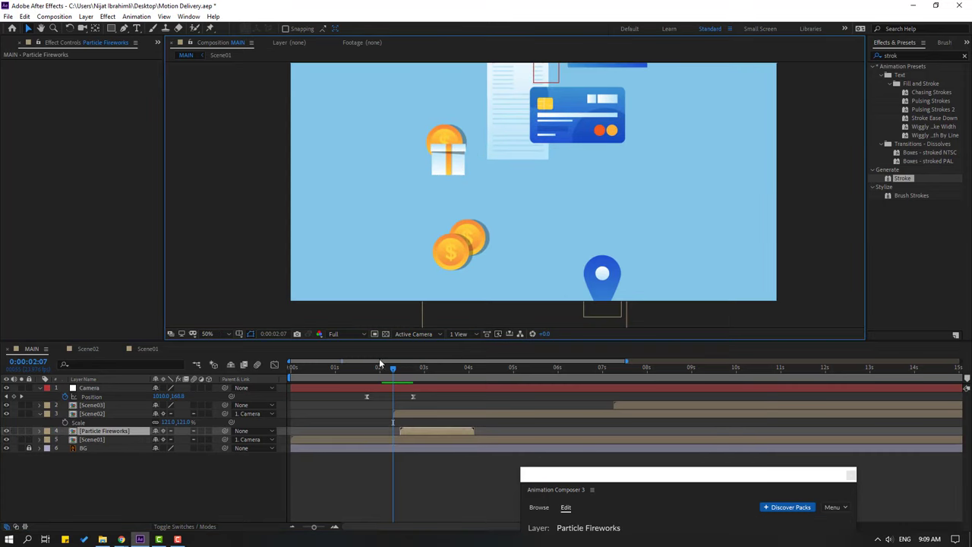
{"action": "left_click_drag", "start_coordinate": [397, 369], "coordinate": [397, 369]}
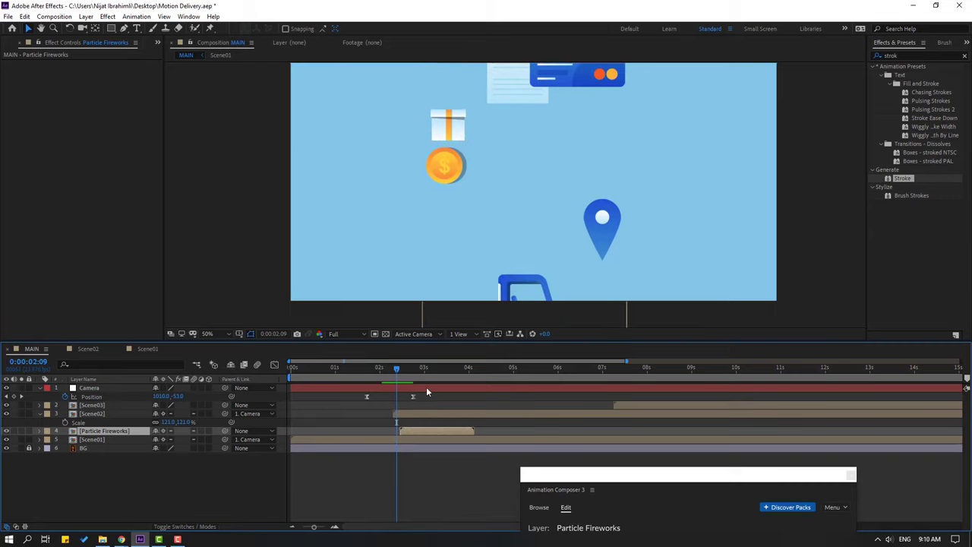
{"action": "key", "text": "Page_Up"}
{"action": "key", "text": "Page_Up"}
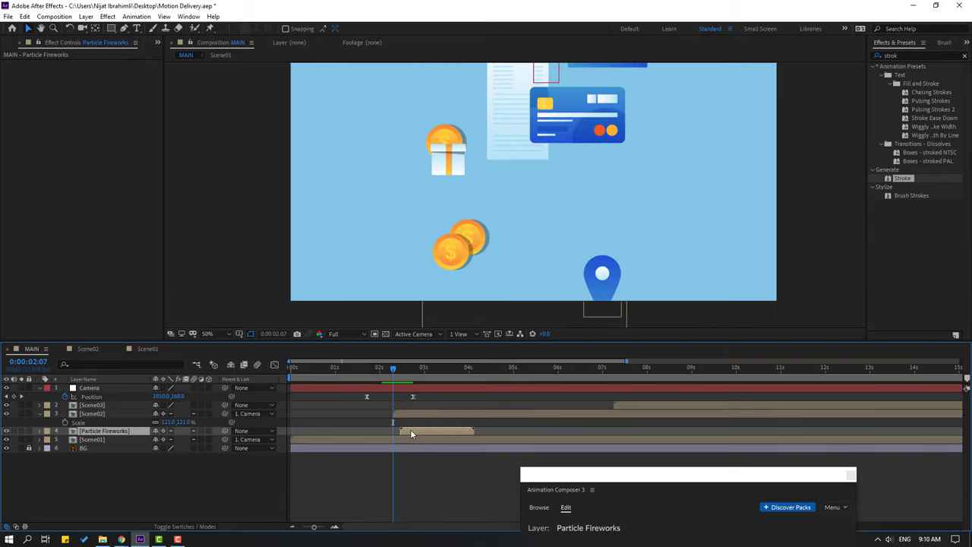
{"action": "left_click_drag", "start_coordinate": [410, 433], "coordinate": [398, 431]}
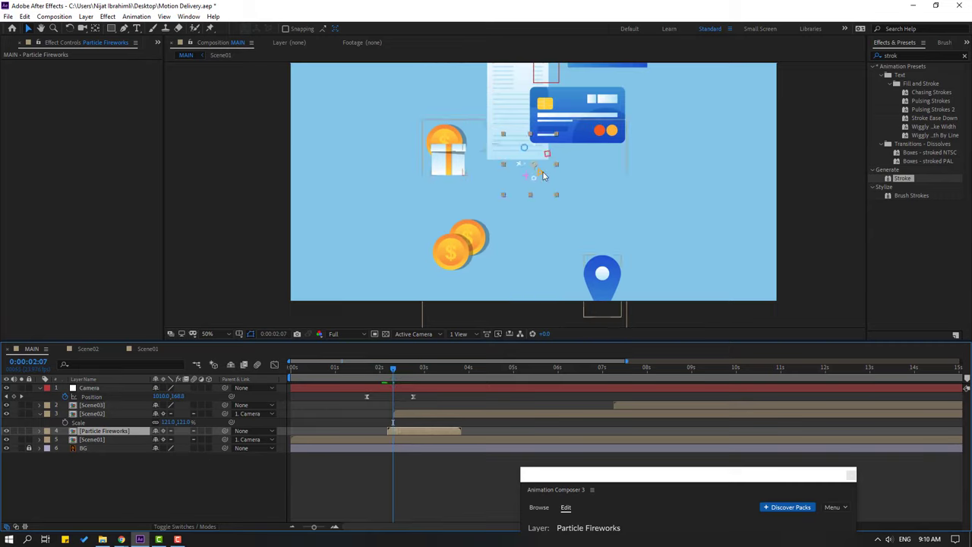
{"action": "left_click_drag", "start_coordinate": [533, 166], "coordinate": [454, 255]}
- Duplicate the Particle Fireworks layer, shift the copy to start just before 0:00:02:08 and position it over the second coin
{"action": "mouse_move", "coordinate": [379, 371]}
{"action": "left_mouse_down"}
{"action": "mouse_move", "coordinate": [412, 369]}
{"action": "mouse_move", "coordinate": [395, 367]}
{"action": "left_mouse_up"}
{"action": "key", "text": "ctrl+d"}
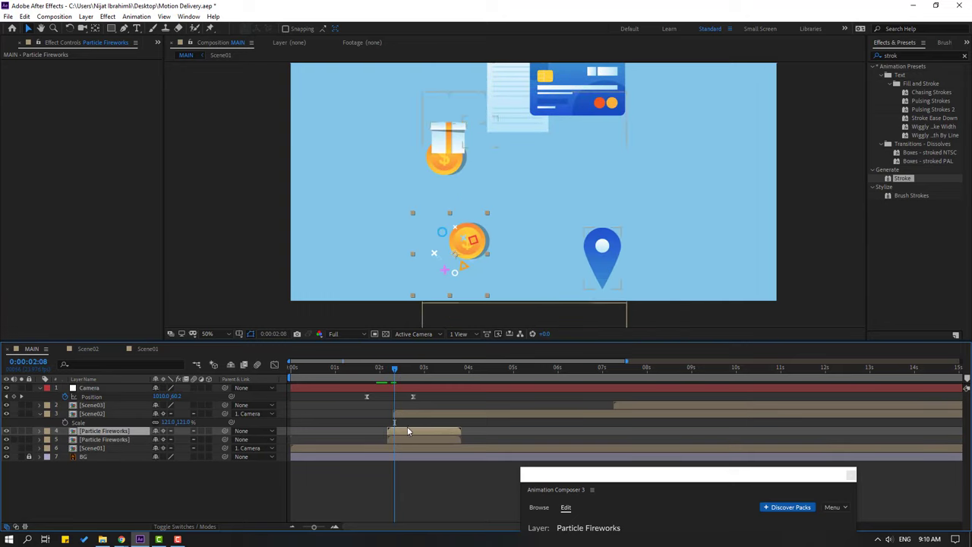
{"action": "left_click_drag", "start_coordinate": [407, 432], "coordinate": [412, 431]}
{"action": "left_click", "coordinate": [467, 252]}
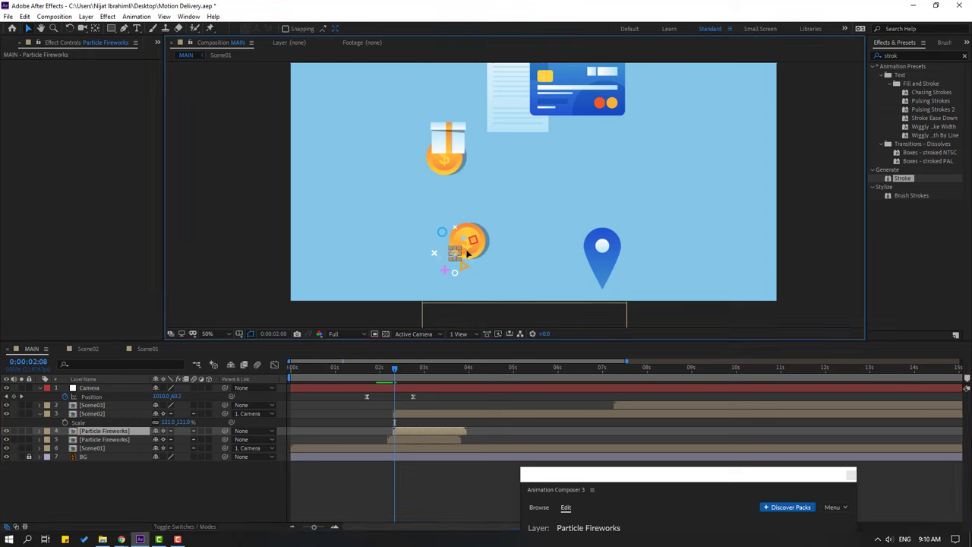
{"action": "key", "text": "Return"}
{"action": "mouse_move", "coordinate": [387, 367]}
{"action": "left_mouse_down"}
{"action": "mouse_move", "coordinate": [410, 369]}
{"action": "mouse_move", "coordinate": [387, 368]}
{"action": "left_mouse_up"}
{"action": "key", "text": "space"}
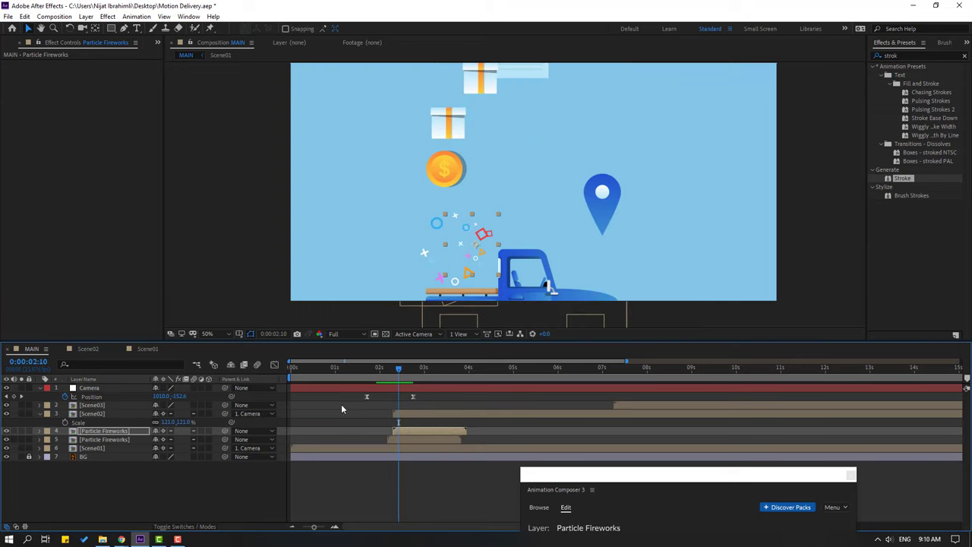
- Duplicate the fireworks again, start the copy at 0:00:02:10, place it over the uppermost falling coin and preview the animation
{"action": "key", "text": "ctrl+d"}
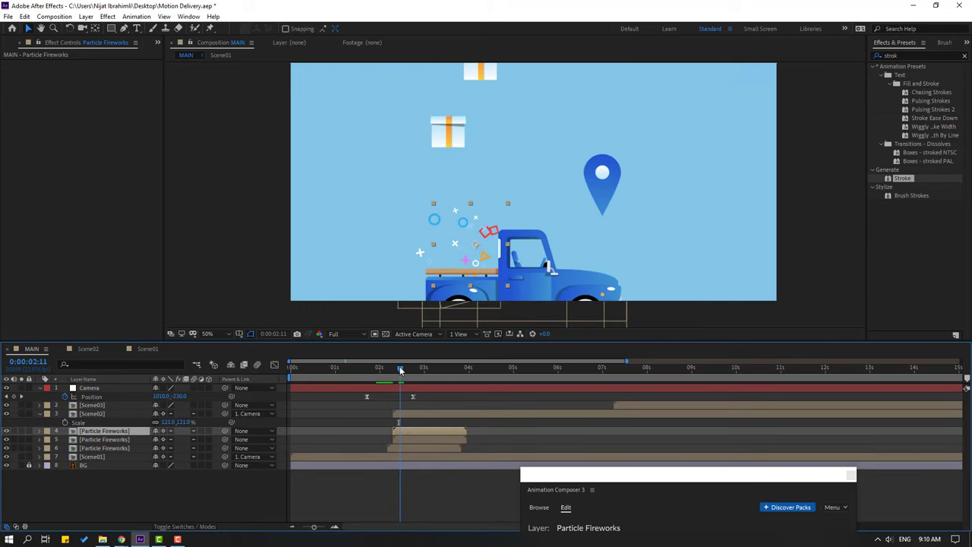
{"action": "left_click_drag", "start_coordinate": [404, 429], "coordinate": [411, 431]}
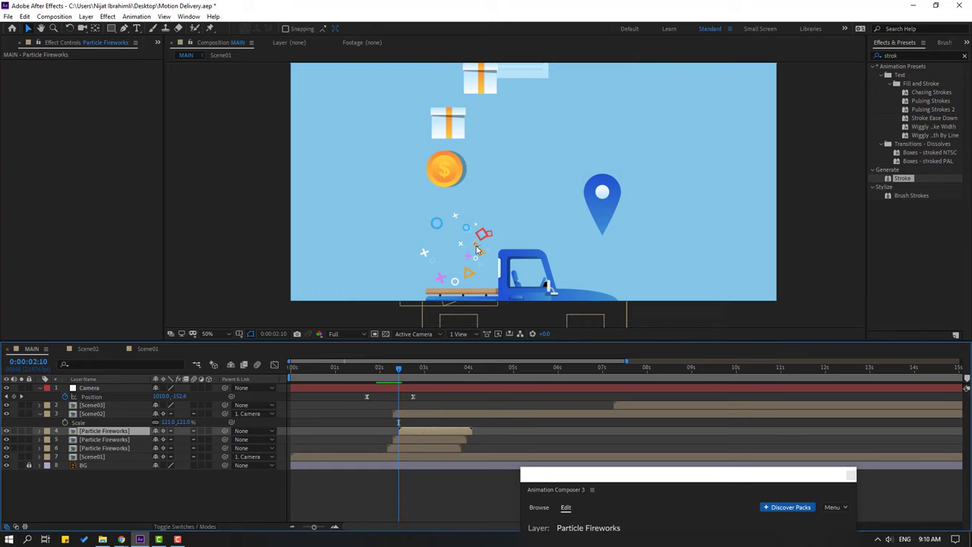
{"action": "left_click_drag", "start_coordinate": [477, 249], "coordinate": [459, 221]}
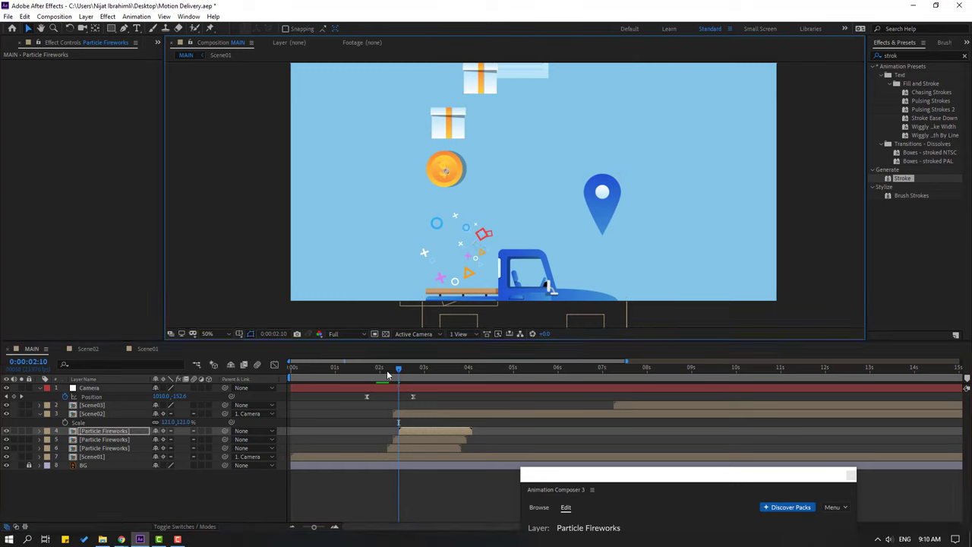
{"action": "left_click_drag", "start_coordinate": [396, 369], "coordinate": [418, 371]}
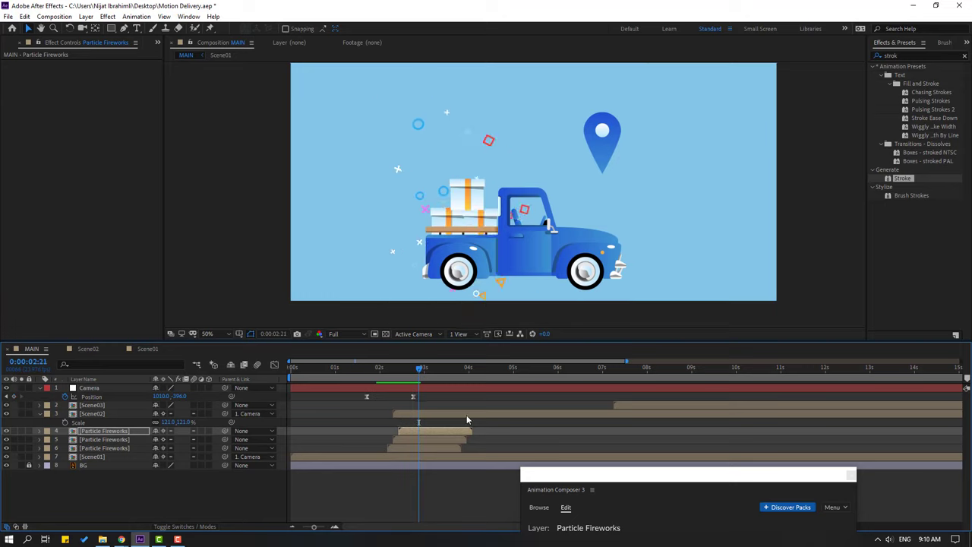
{"action": "key", "text": "space"}
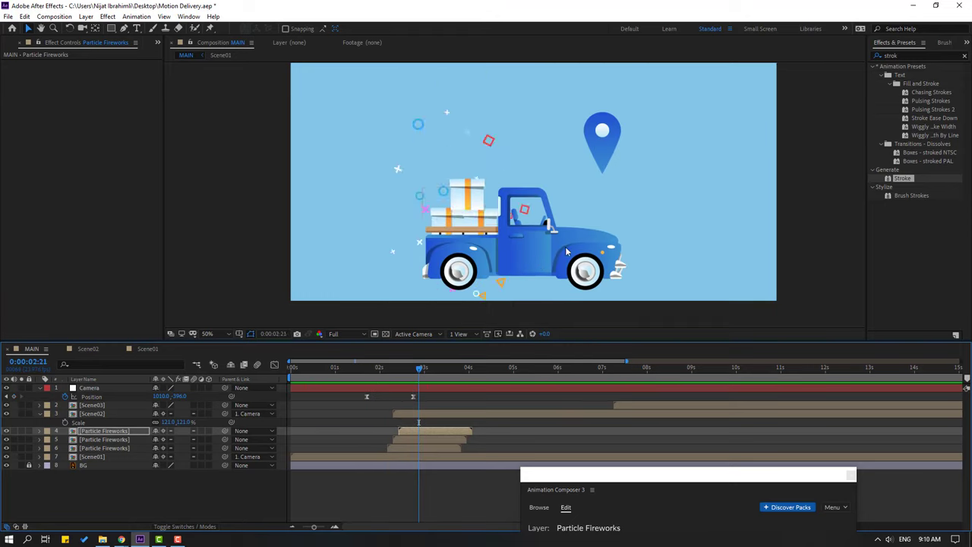
- Add the Lines precomp from the shape elements at 0:00:02:01 and close Animation Composer
{"action": "scroll", "coordinate": [581, 250], "scroll_direction": "down", "scroll_amount": 2}
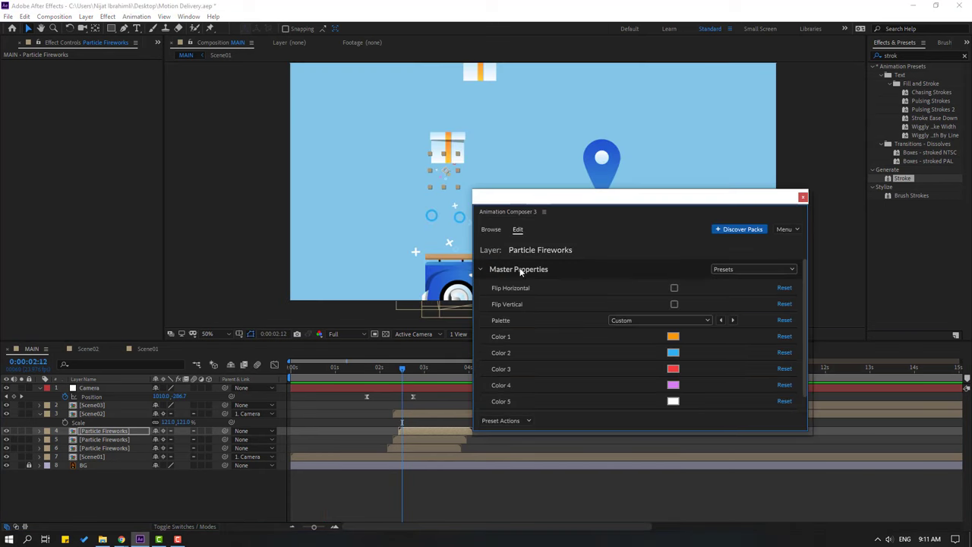
{"action": "left_click", "coordinate": [490, 229]}
{"action": "left_click_drag", "start_coordinate": [343, 370], "coordinate": [380, 374]}
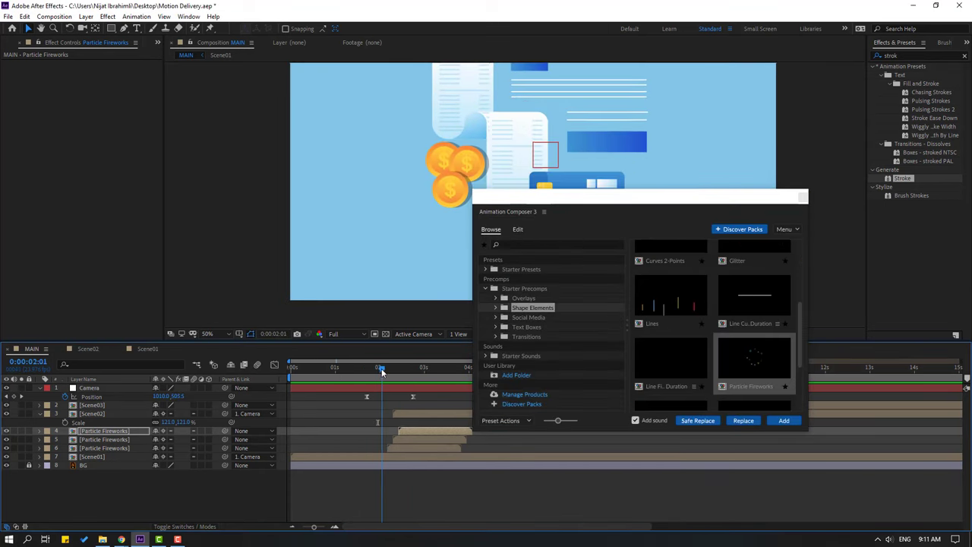
{"action": "left_click", "coordinate": [672, 299]}
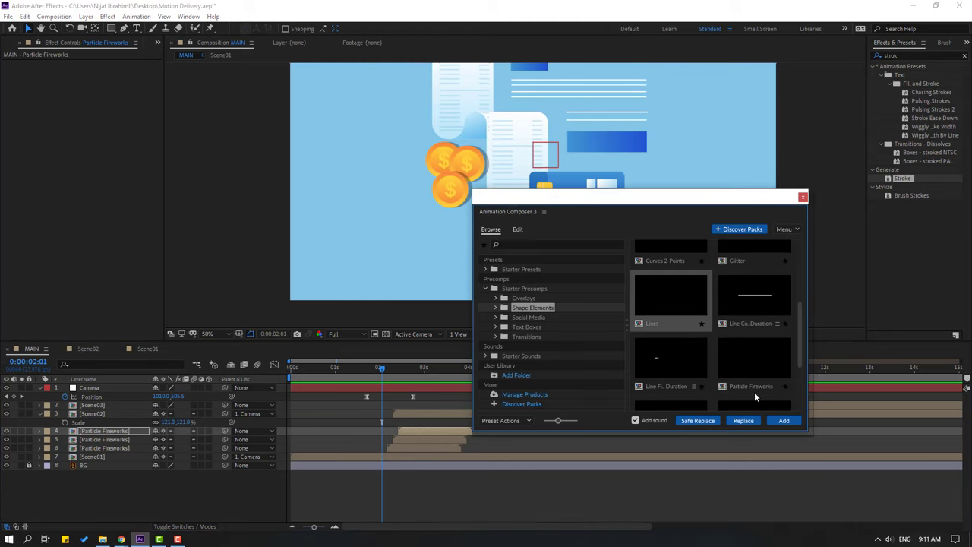
{"action": "left_click", "coordinate": [784, 422]}
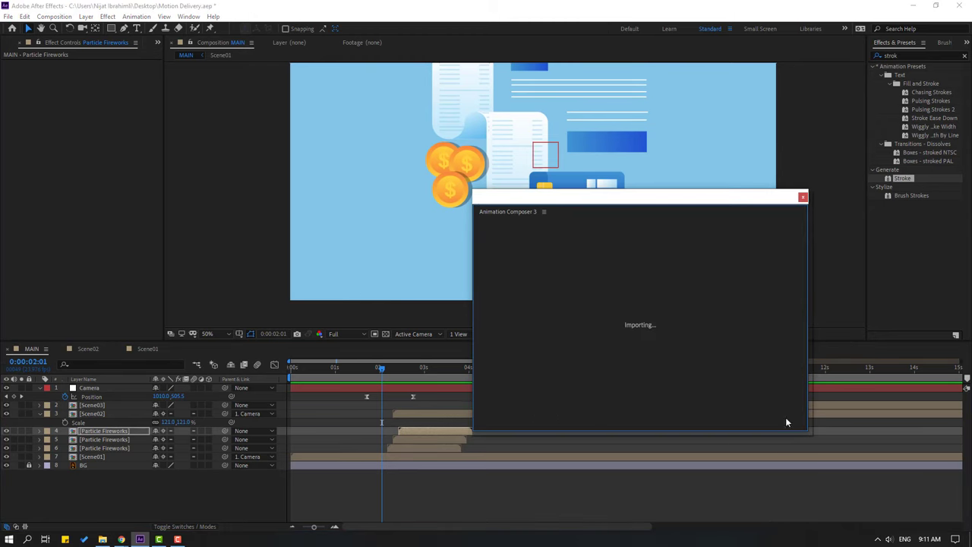
{"action": "left_click", "coordinate": [803, 198]}
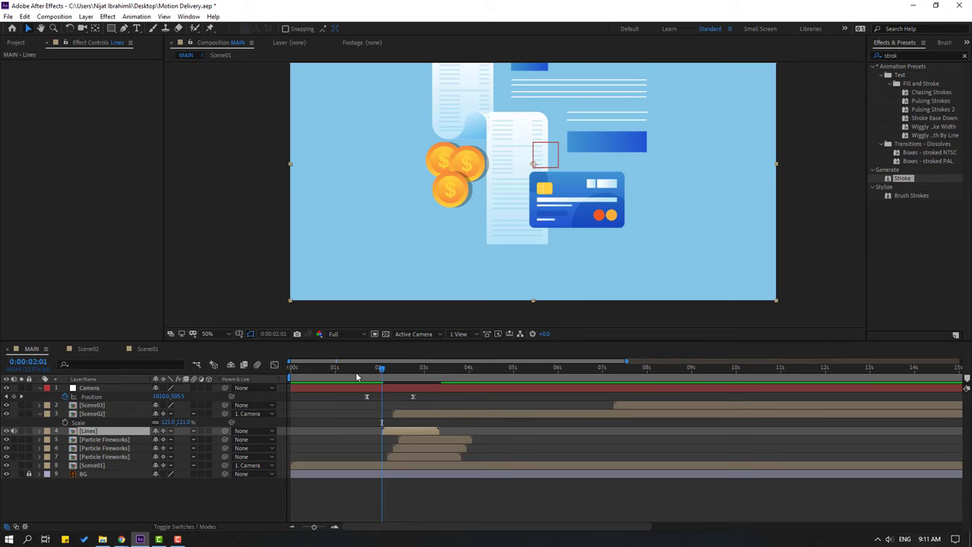
- Check the lines around 0:00:02:10, find the Fill effect and apply it to the Lines layer
{"action": "left_click_drag", "start_coordinate": [367, 372], "coordinate": [399, 371]}
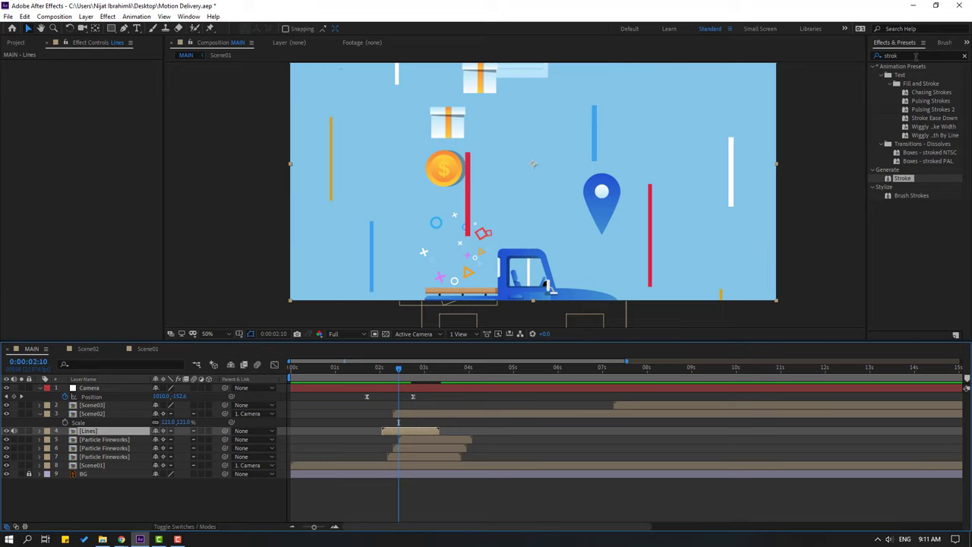
{"action": "left_click", "coordinate": [916, 57]}
{"action": "type", "text": "fill"}
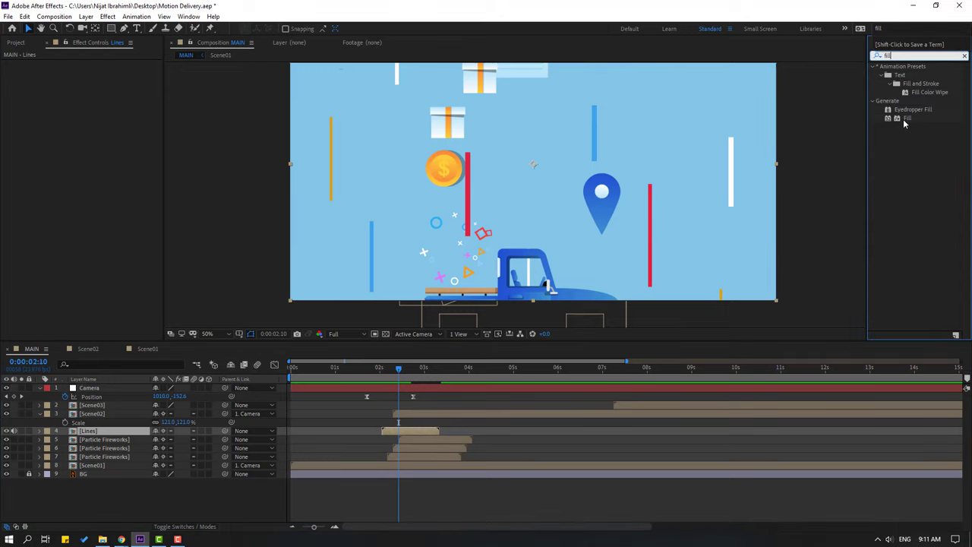
{"action": "left_click_drag", "start_coordinate": [903, 124], "coordinate": [131, 432]}
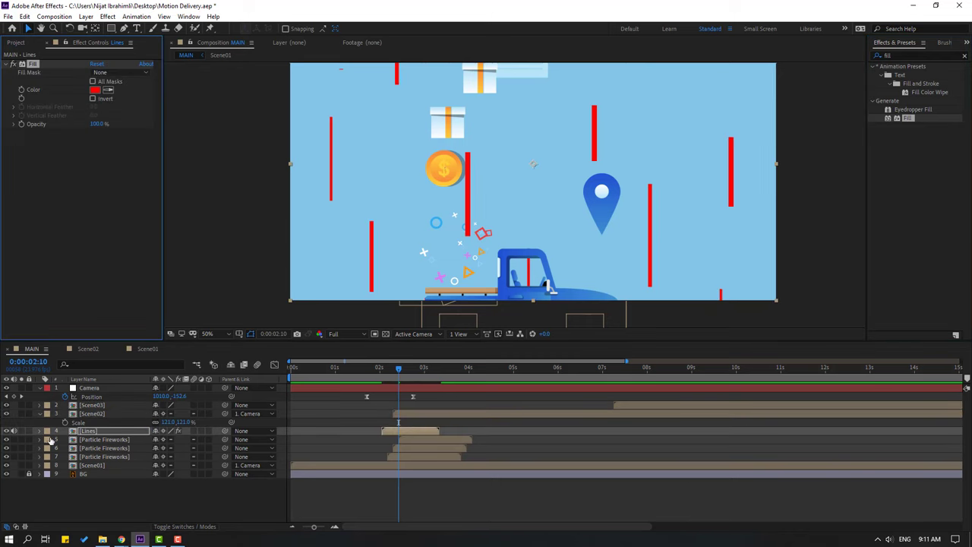
- Mute the Lines layer's audio and set its Fill colour to white
{"action": "left_click", "coordinate": [14, 431]}
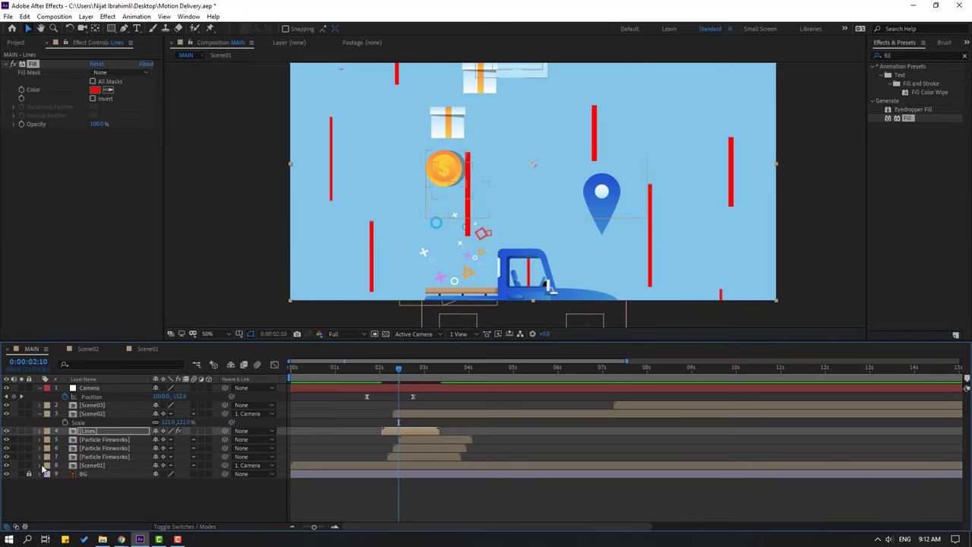
{"action": "left_click", "coordinate": [94, 90]}
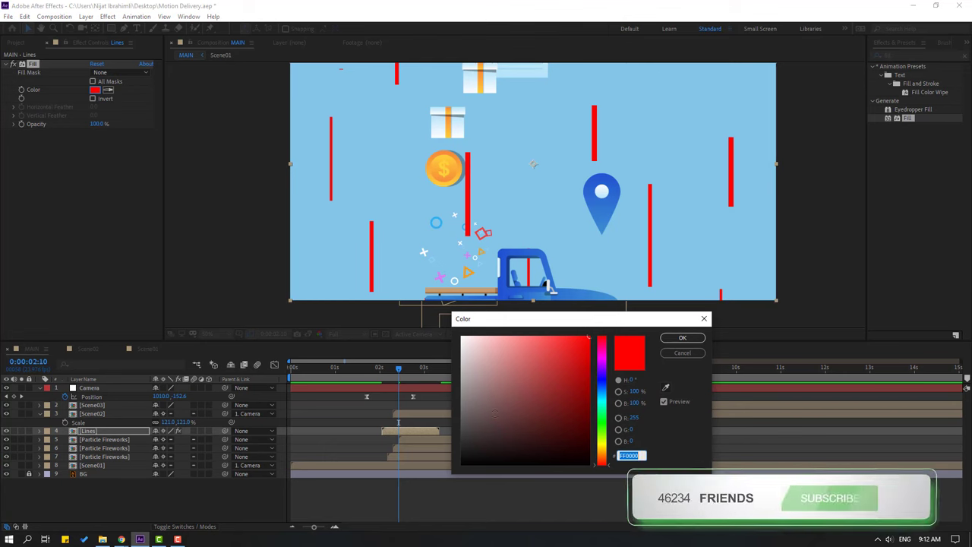
{"action": "left_click_drag", "start_coordinate": [494, 412], "coordinate": [398, 321]}
{"action": "left_click", "coordinate": [681, 337]}
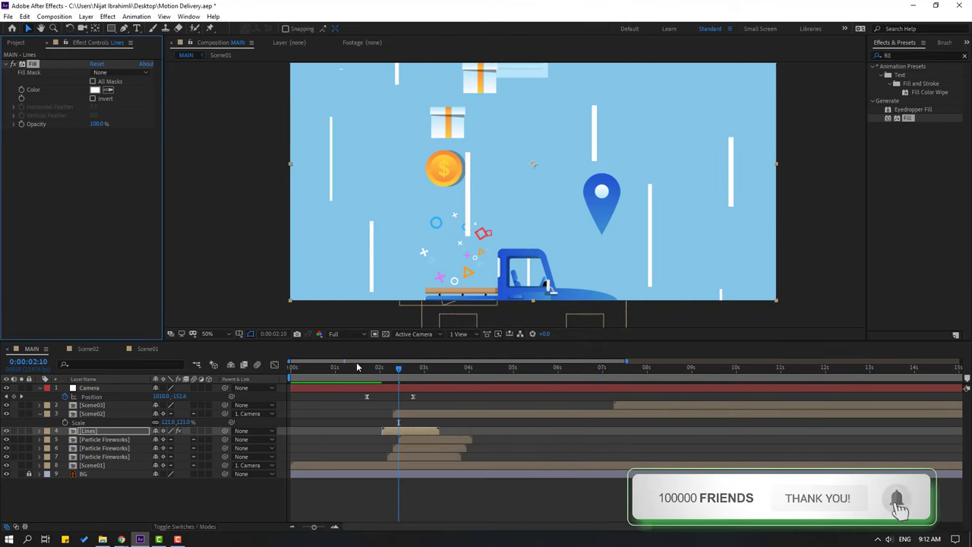
- Place the Lines layer directly above BG, shift its start slightly earlier to about 0:00:02:00 and check the frames up to 0:00:02:15
{"action": "left_click_drag", "start_coordinate": [368, 367], "coordinate": [392, 369]}
{"action": "left_click_drag", "start_coordinate": [87, 432], "coordinate": [120, 469]}
{"action": "left_click_drag", "start_coordinate": [392, 369], "coordinate": [380, 370]}
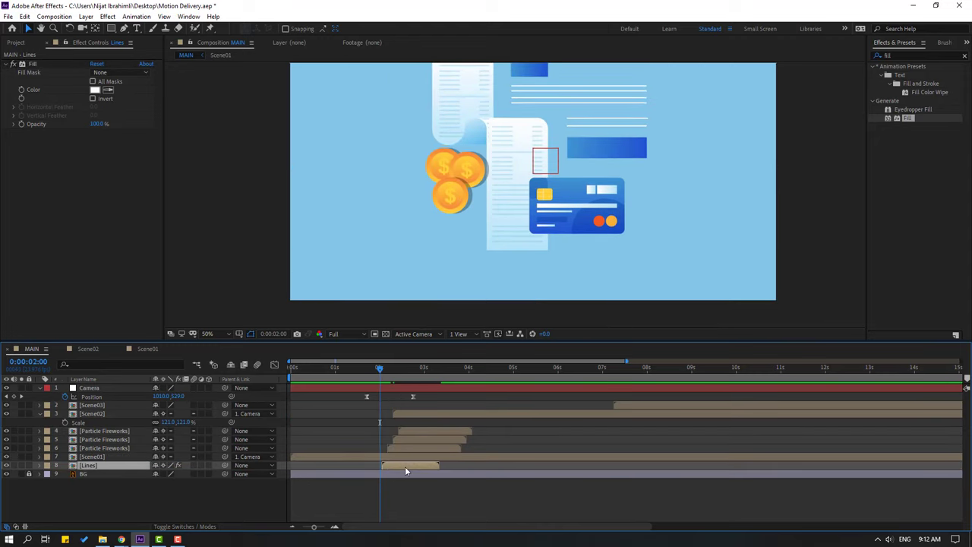
{"action": "left_click_drag", "start_coordinate": [405, 466], "coordinate": [401, 467]}
{"action": "left_click_drag", "start_coordinate": [377, 375], "coordinate": [408, 378]}
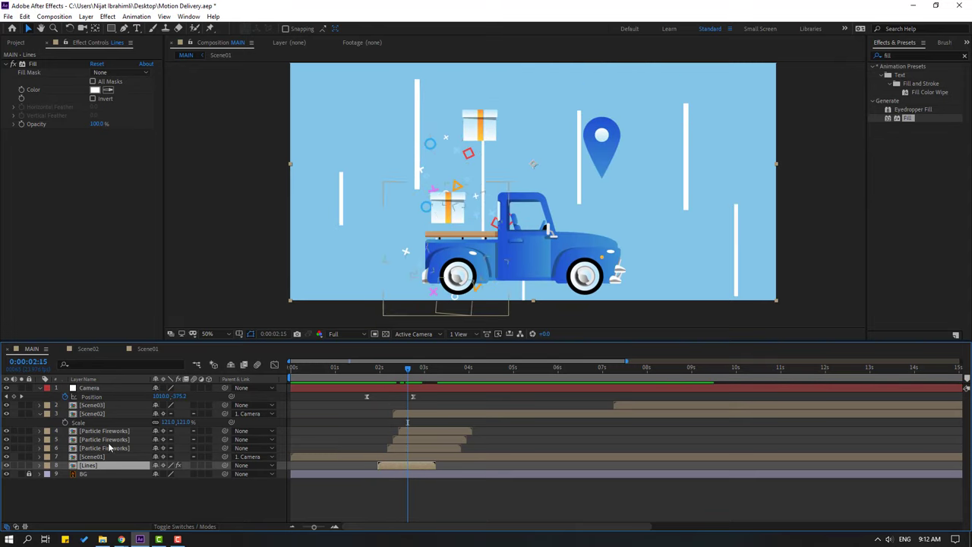
- Lower the Lines layer's opacity to 21% and preview the transition
{"action": "key", "text": "t"}
{"action": "left_click_drag", "start_coordinate": [158, 474], "coordinate": [112, 475]}
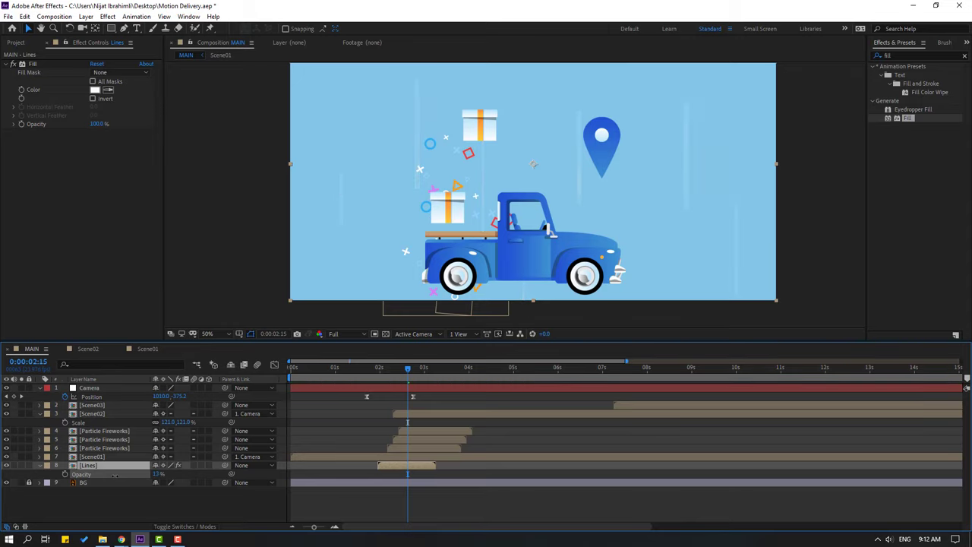
{"action": "left_click", "coordinate": [474, 478]}
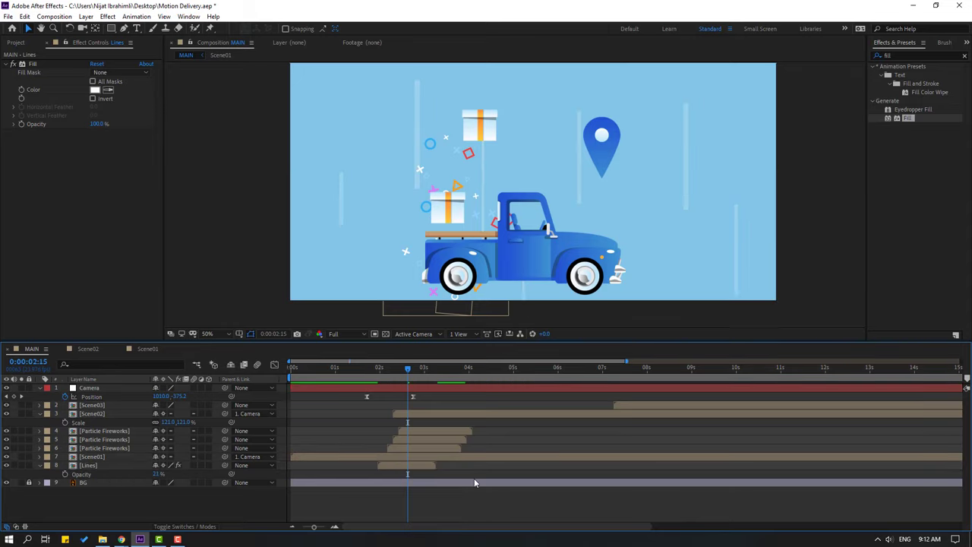
{"action": "key", "text": "space"}
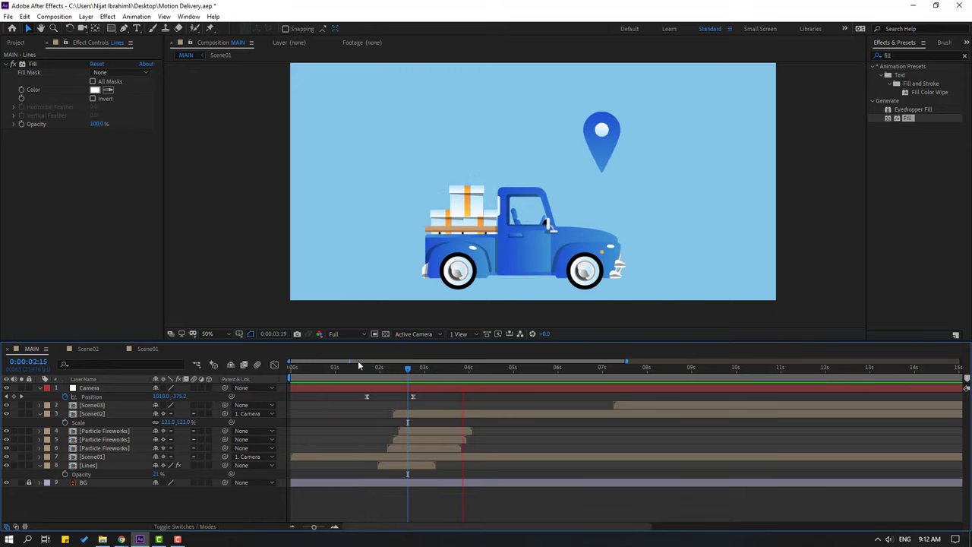
- Open the Scene02 composition and parent the gift, gift 2 and gift 3 layers to the Car layer
{"action": "left_click", "coordinate": [97, 414]}
{"action": "double_click", "coordinate": [99, 415]}
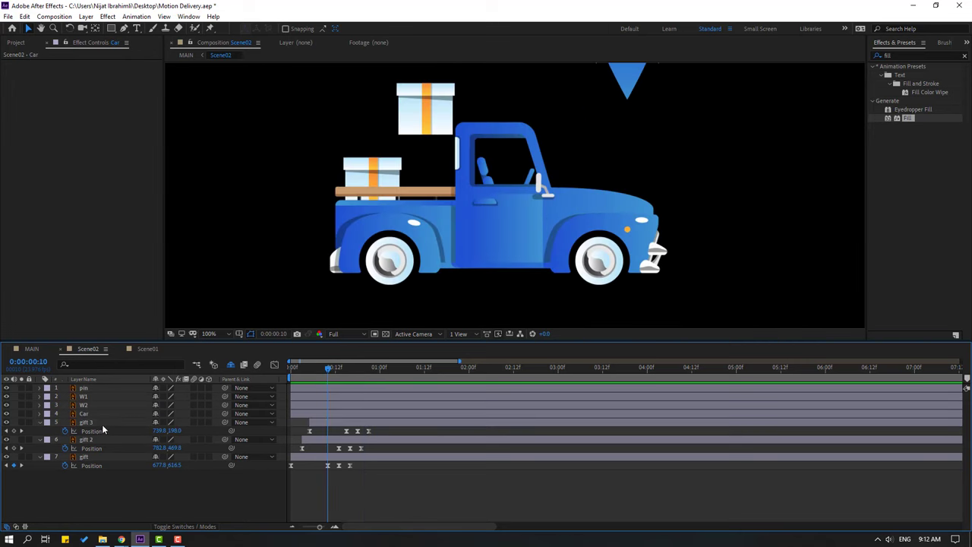
{"action": "left_click", "coordinate": [107, 427]}
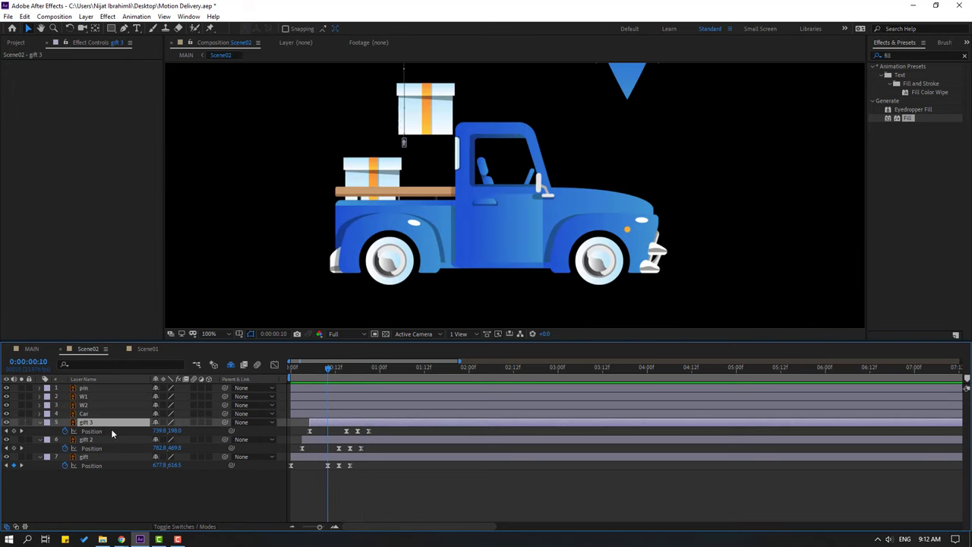
{"action": "left_click", "coordinate": [87, 440], "text": "shift"}
{"action": "left_click", "coordinate": [84, 458], "text": "shift"}
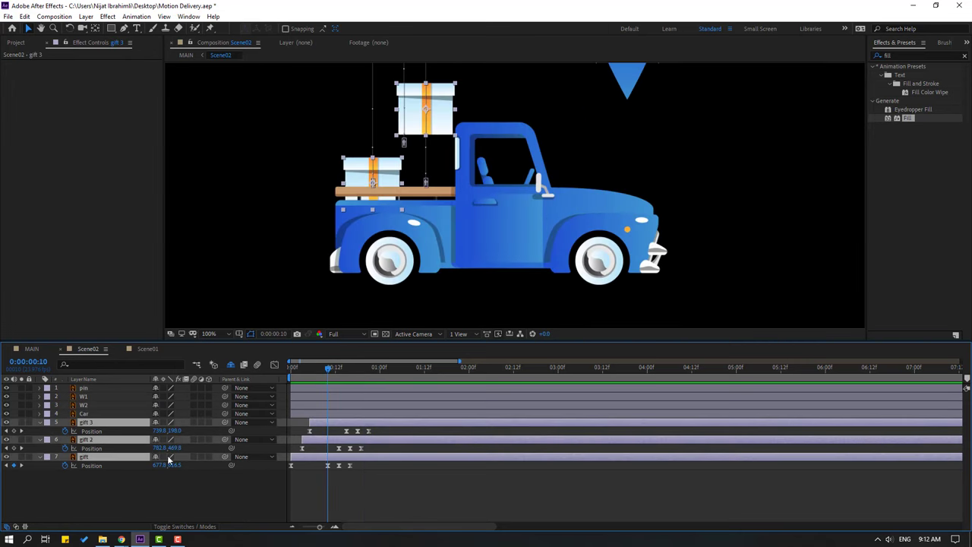
{"action": "left_click_drag", "start_coordinate": [226, 423], "coordinate": [83, 413]}
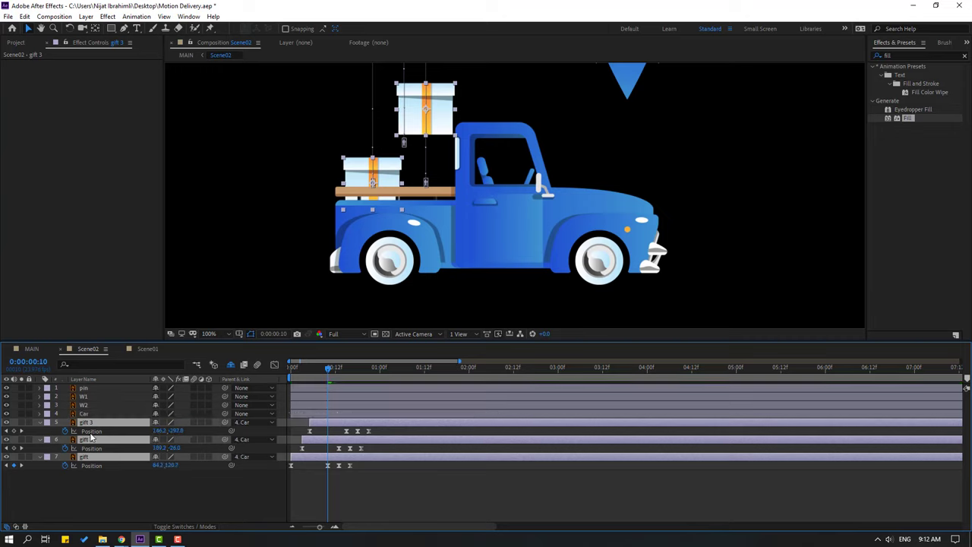
- Keyframe the Car's position at 0:00:00:09, then move the truck down to a Y position of 650 at 0:00:00:19
{"action": "left_click", "coordinate": [84, 413]}
{"action": "left_click_drag", "start_coordinate": [343, 366], "coordinate": [323, 373]}
{"action": "key", "text": "alt+shift+p"}
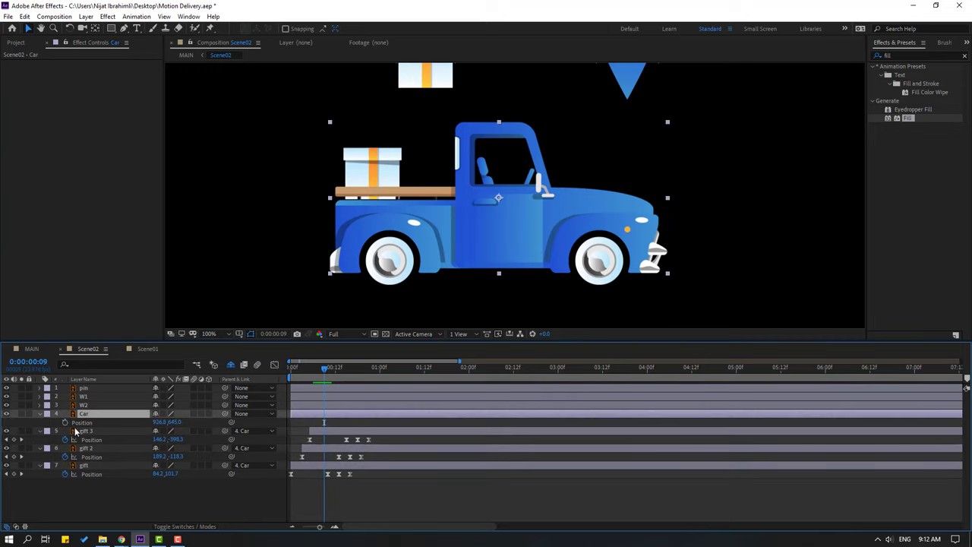
{"action": "left_click", "coordinate": [64, 425]}
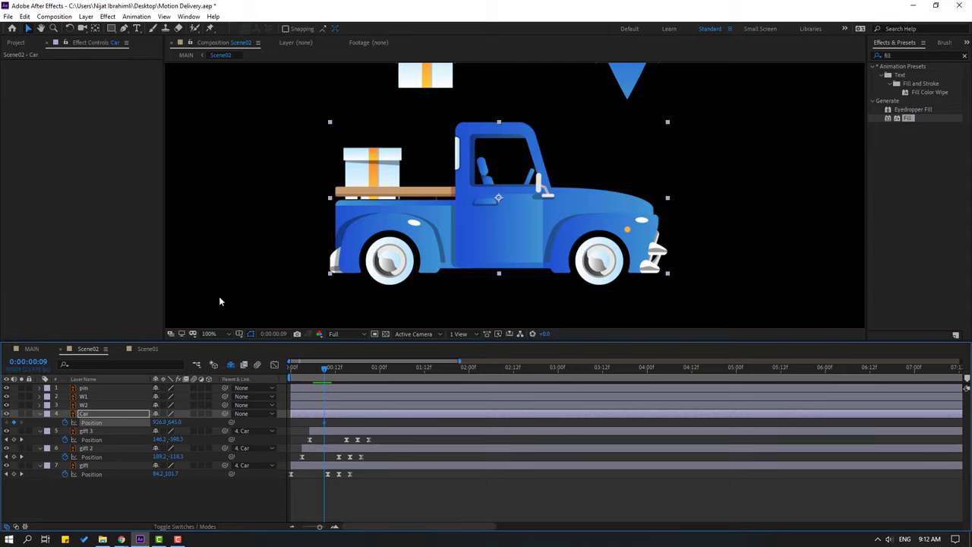
{"action": "key", "text": "shift+Page_Down"}
{"action": "key", "text": "Down"}
{"action": "key", "text": "Down"}
{"action": "key", "text": "Down"}
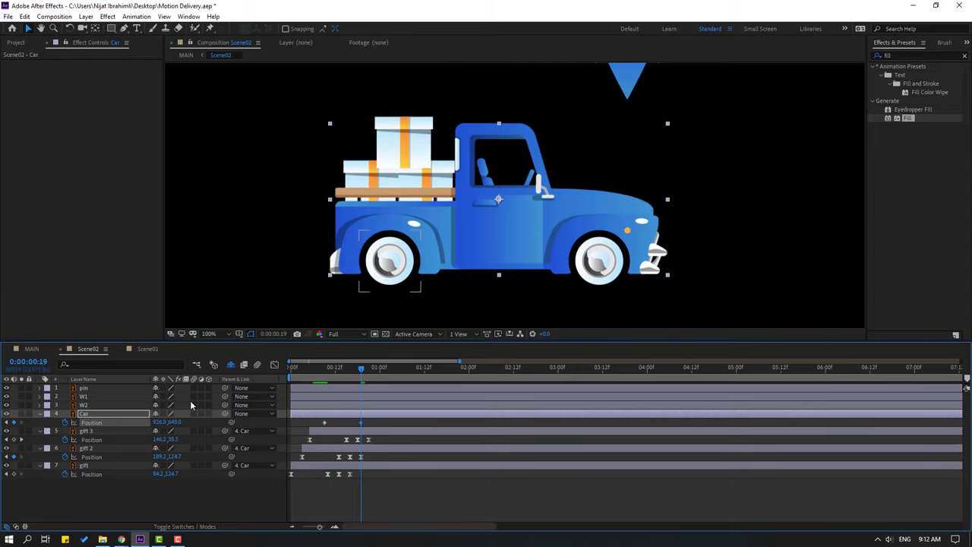
{"action": "key", "text": "Down"}
{"action": "key", "text": "Down"}
- Raise the Car to a Y position of 643 at 0:00:01:05
{"action": "key", "text": "shift+Page_Down"}
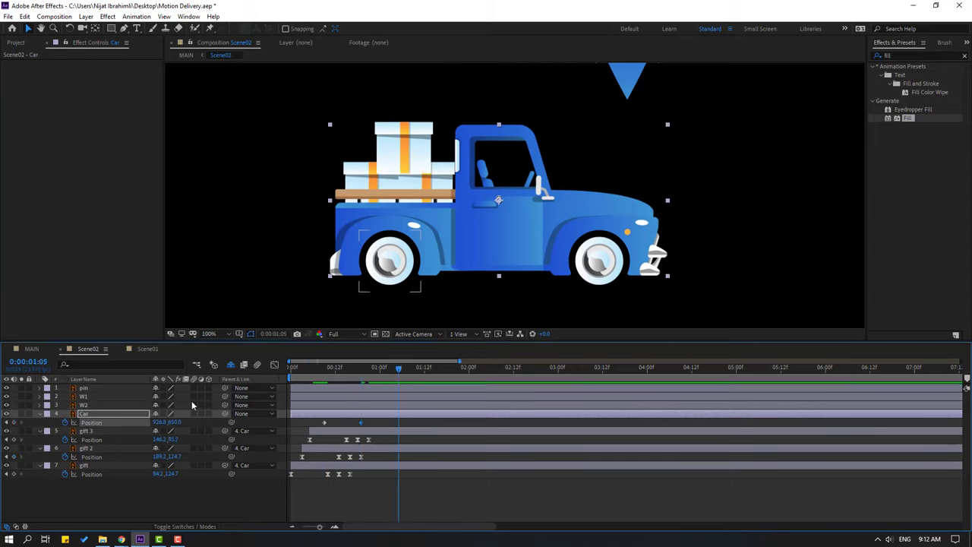
{"action": "key", "text": "Up"}
{"action": "key", "text": "Up"}
{"action": "key", "text": "Up"}
{"action": "key", "text": "Up"}
{"action": "key", "text": "Up"}
{"action": "key", "text": "Up"}
{"action": "key", "text": "Up"}
- Apply Easy Ease to all the Car's position keyframes and preview the bounce
{"action": "left_click_drag", "start_coordinate": [407, 419], "coordinate": [325, 431]}
{"action": "right_click", "coordinate": [325, 425]}
{"action": "mouse_move", "coordinate": [431, 422]}
{"action": "left_click", "coordinate": [465, 449]}
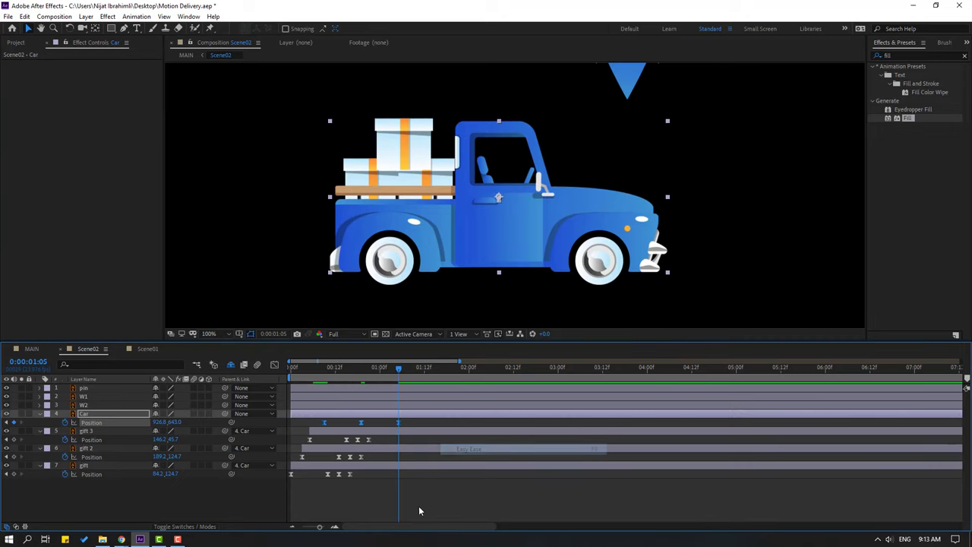
{"action": "left_click", "coordinate": [419, 510]}
{"action": "scroll", "coordinate": [375, 305], "scroll_direction": "down", "scroll_amount": 1}
{"action": "key", "text": "space"}
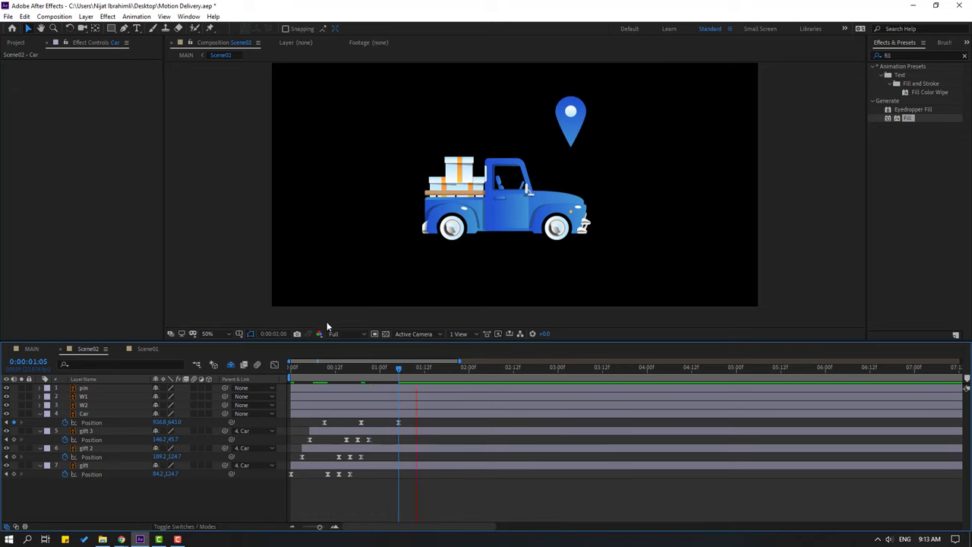
- Tighten the Car's bounce keyframes, add a final one at 0:00:01:01 with Y 648, and preview the result in Scene02 and MAIN
{"action": "key", "text": "period"}
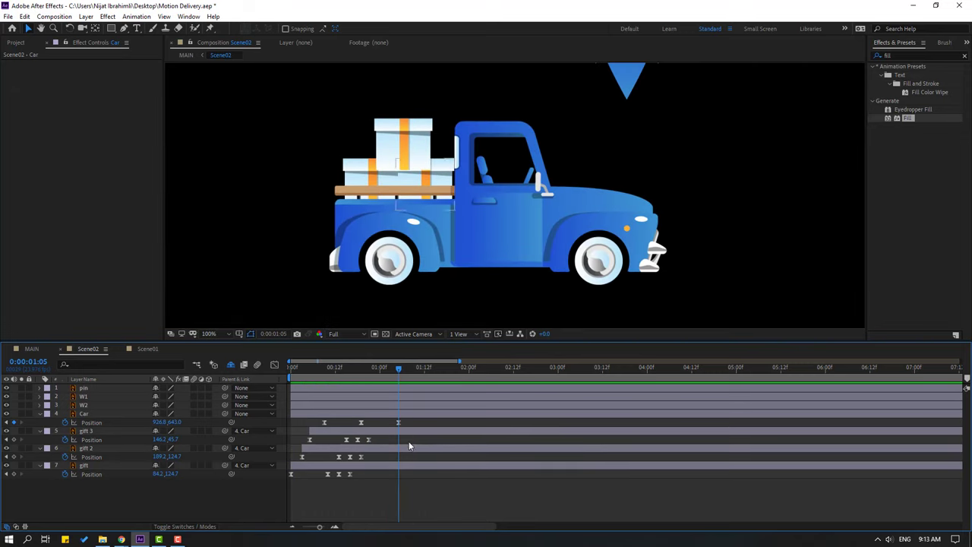
{"action": "left_click", "coordinate": [405, 422]}
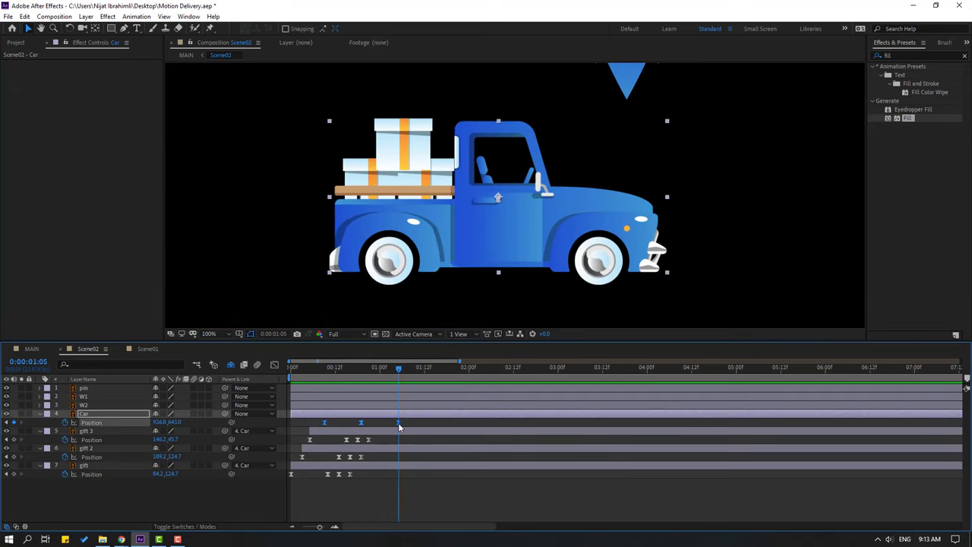
{"action": "left_click_drag", "start_coordinate": [378, 426], "coordinate": [368, 428]}
{"action": "left_click_drag", "start_coordinate": [366, 370], "coordinate": [384, 370]}
{"action": "left_click", "coordinate": [402, 422]}
{"action": "left_click", "coordinate": [401, 416]}
{"action": "key", "text": "space"}
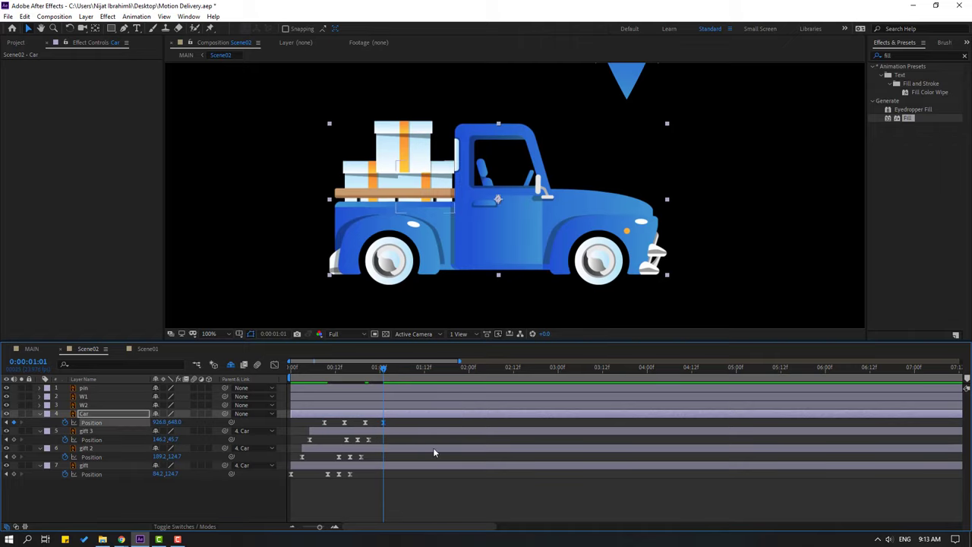
{"action": "scroll", "coordinate": [358, 280], "scroll_direction": "down", "scroll_amount": 2}
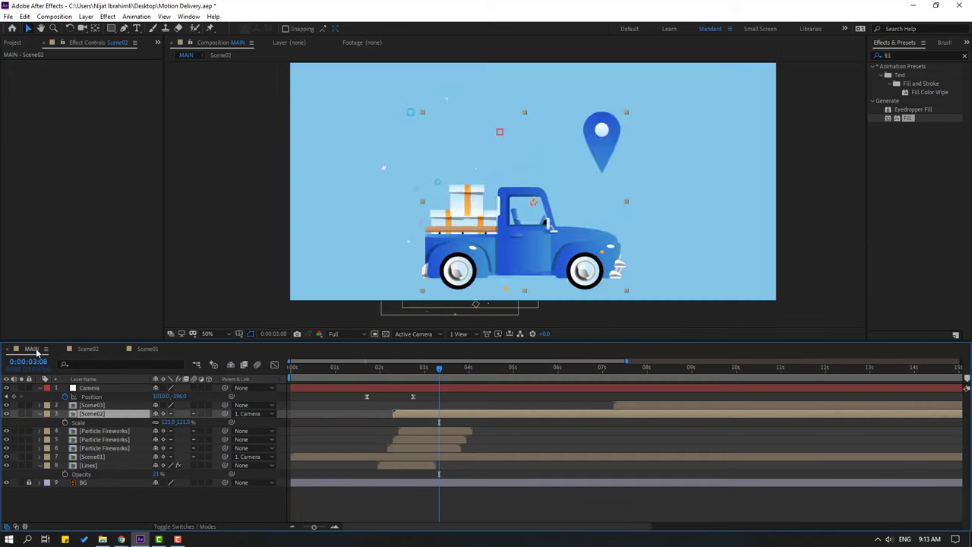
{"action": "left_click", "coordinate": [33, 348]}
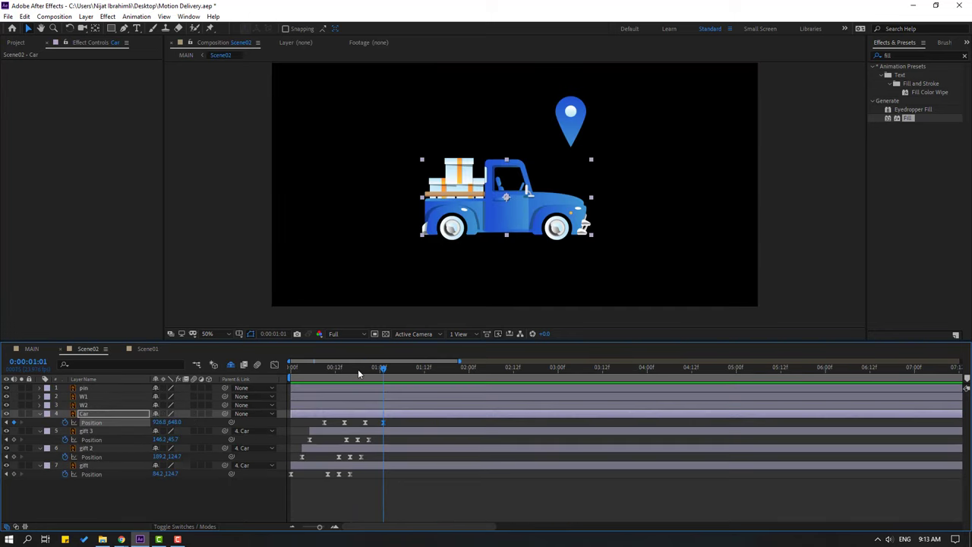
- Set starting rotation keyframes on both wheel layers, W1 and W2, at 0:00:01:01
{"action": "left_click_drag", "start_coordinate": [358, 369], "coordinate": [393, 378]}
{"action": "left_click", "coordinate": [85, 396]}
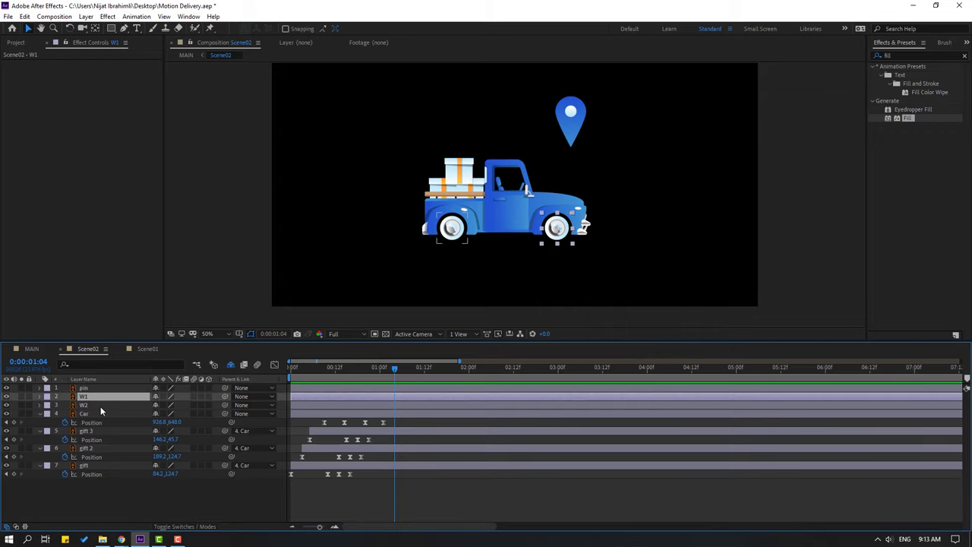
{"action": "left_click", "coordinate": [84, 406], "text": "shift"}
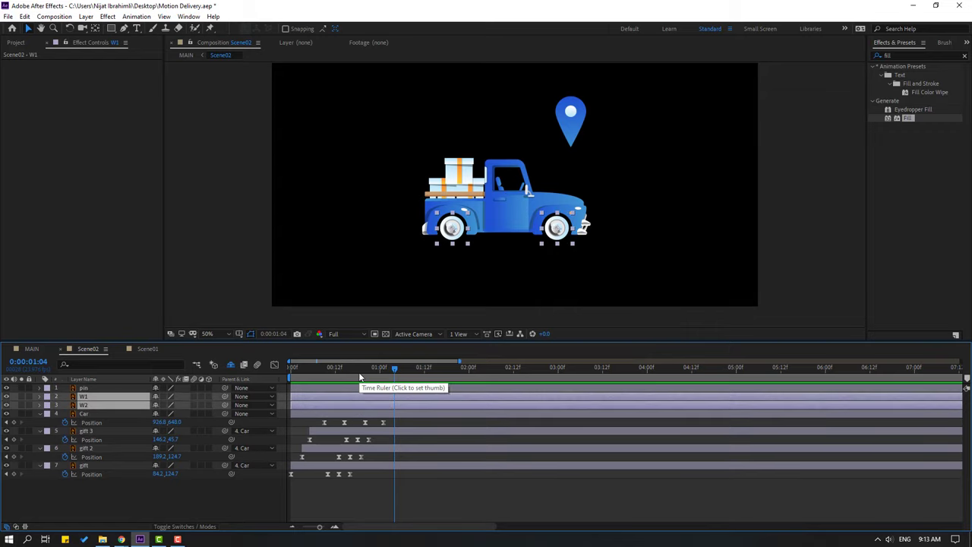
{"action": "left_click_drag", "start_coordinate": [353, 372], "coordinate": [383, 371]}
{"action": "key", "text": "alt+shift+r"}
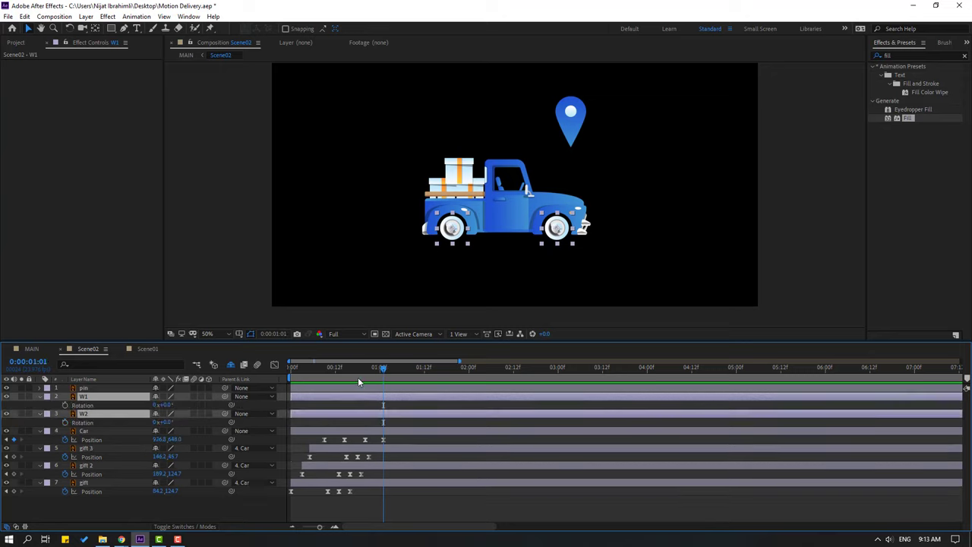
{"action": "left_click", "coordinate": [65, 405]}
- Go to 0:00:06:01 in Scene02 and end the work area there
{"action": "left_click_drag", "start_coordinate": [380, 368], "coordinate": [401, 371]}
{"action": "left_click_drag", "start_coordinate": [476, 376], "coordinate": [485, 371]}
{"action": "key", "text": "minus"}
{"action": "key", "text": "minus"}
{"action": "left_click_drag", "start_coordinate": [366, 369], "coordinate": [469, 368]}
{"action": "key", "text": "n"}
- Set the rotation of W1 and W2 to 10 full turns at 0:00:06:01 and preview the spinning wheels
{"action": "left_click", "coordinate": [267, 501]}
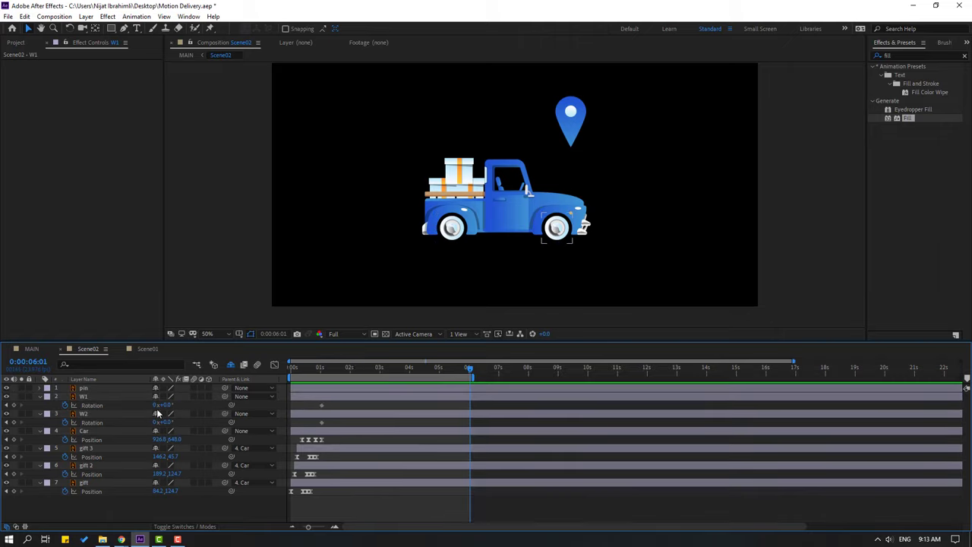
{"action": "key", "text": "Return"}
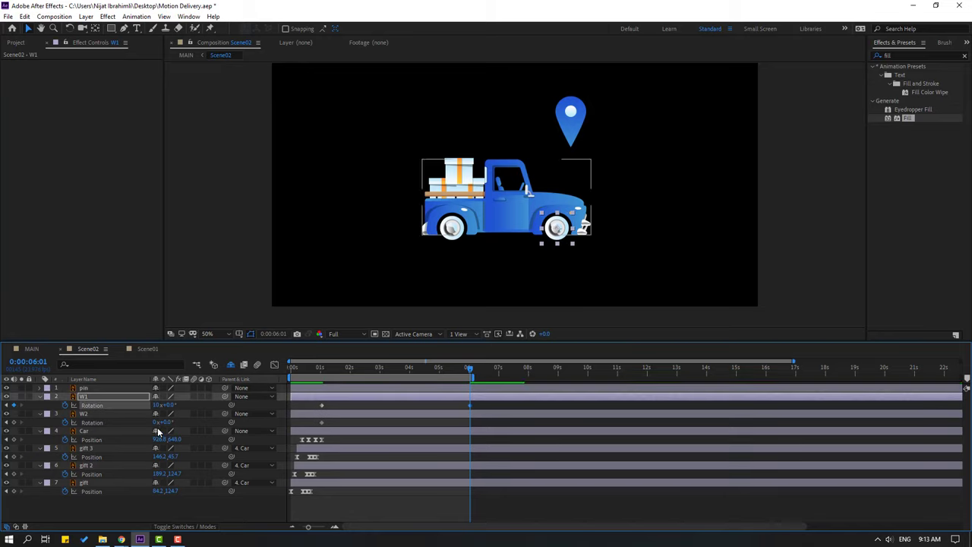
{"action": "key", "text": "space"}
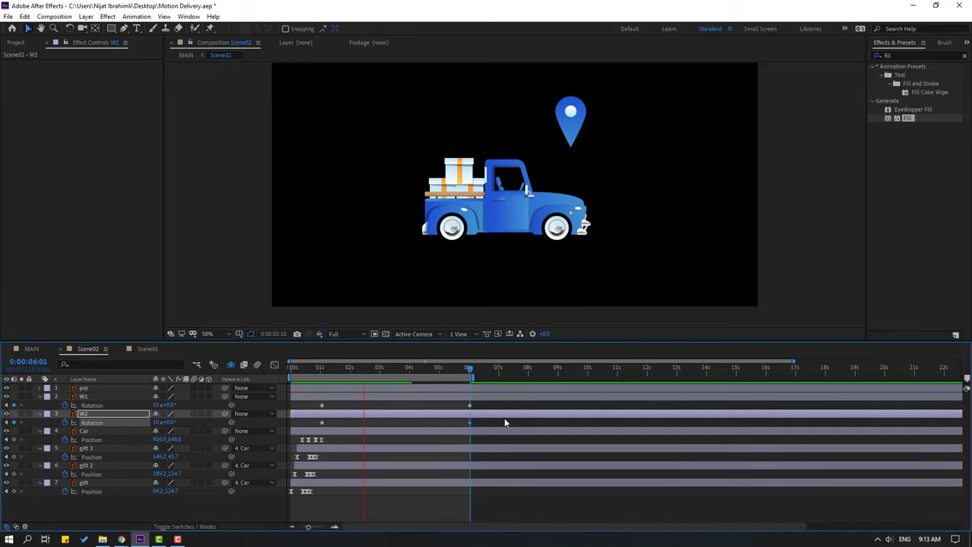
{"action": "key", "text": "space"}
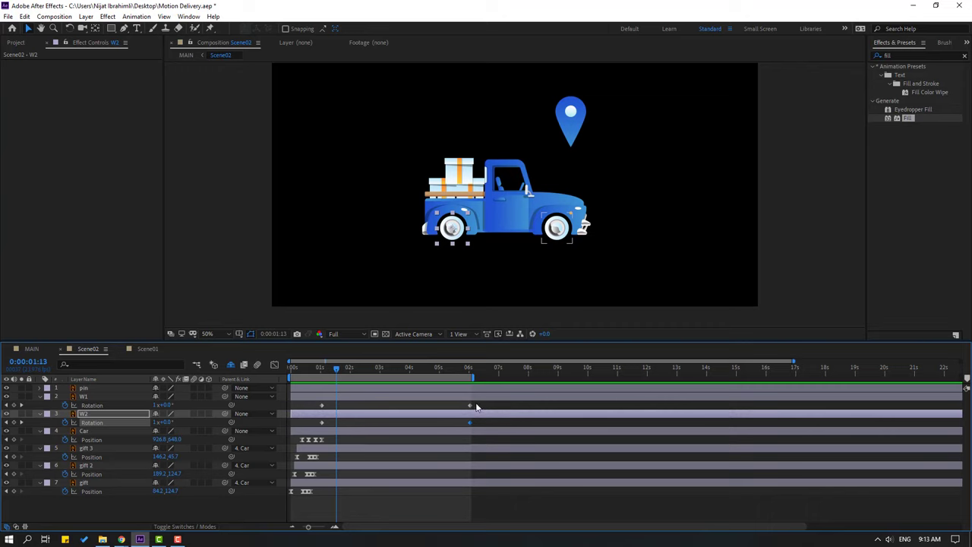
- Apply Easy Ease to the rotation keyframes of both wheels and preview the animation
{"action": "left_click_drag", "start_coordinate": [477, 403], "coordinate": [319, 425]}
{"action": "right_click", "coordinate": [323, 421]}
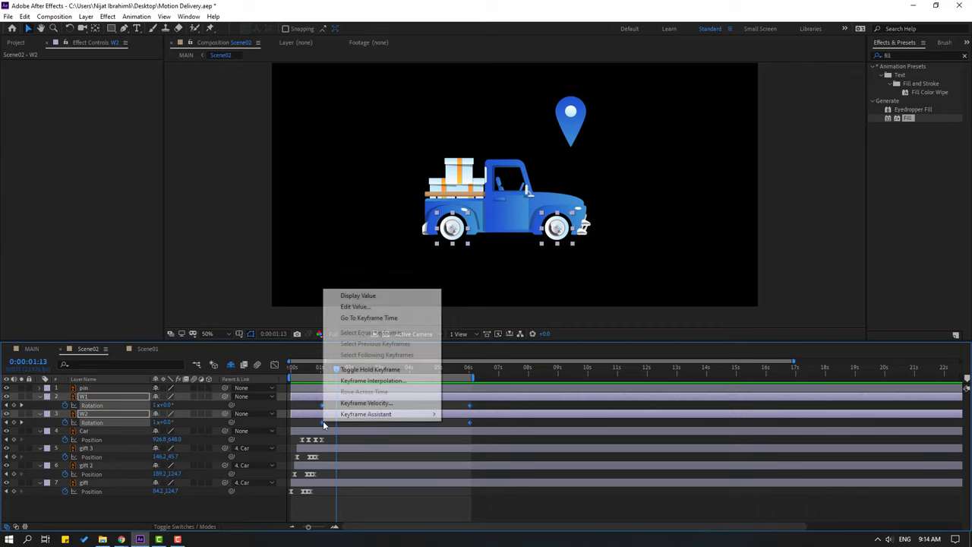
{"action": "mouse_move", "coordinate": [379, 412]}
{"action": "left_click", "coordinate": [479, 393]}
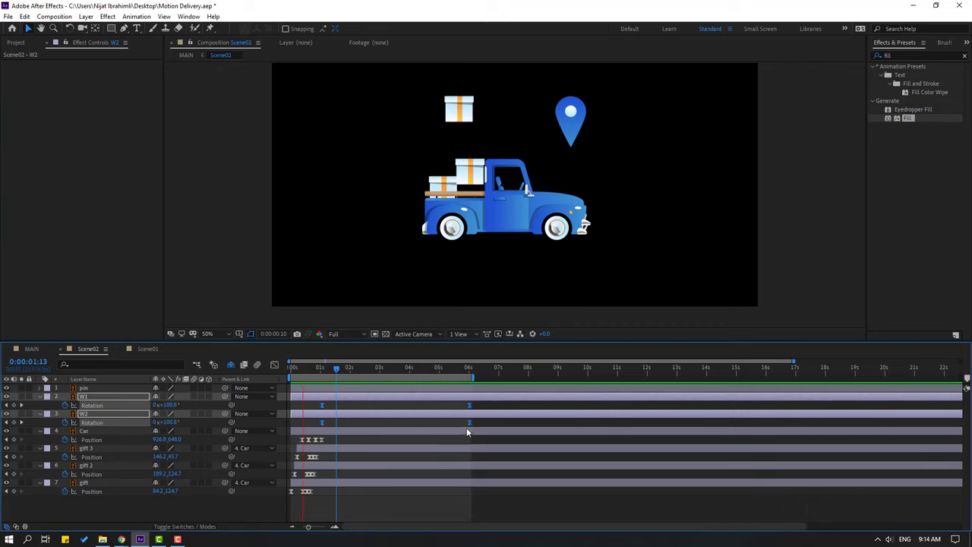
{"action": "key", "text": "space"}
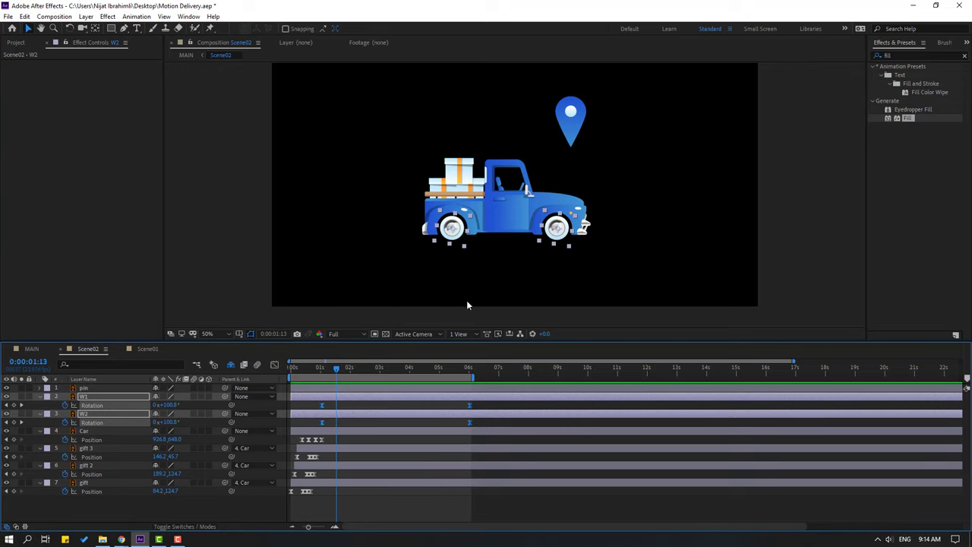
- Set a starting rotation keyframe of 0° on the Car layer at 0:00:01:00
{"action": "left_click", "coordinate": [84, 433]}
{"action": "key", "text": "period"}
{"action": "key", "text": "r"}
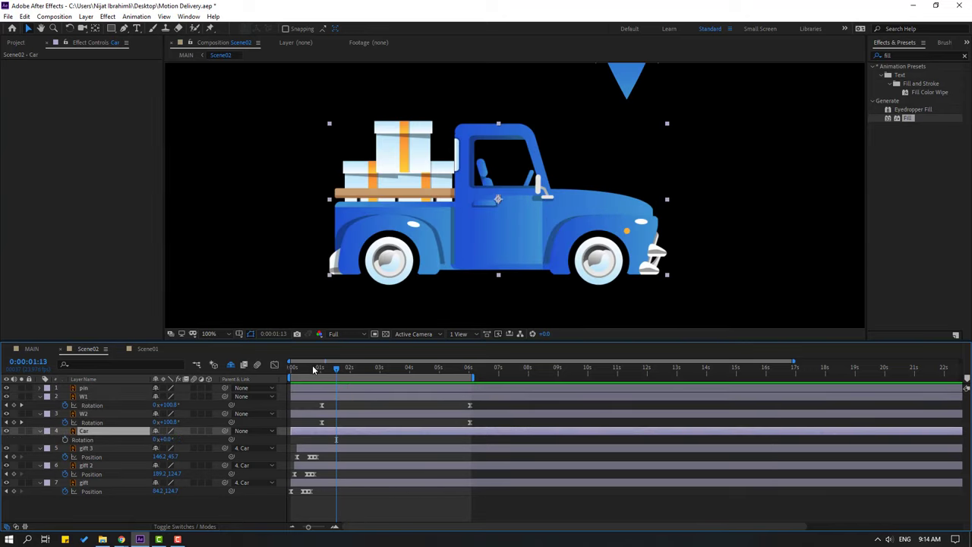
{"action": "left_click_drag", "start_coordinate": [314, 369], "coordinate": [320, 370]}
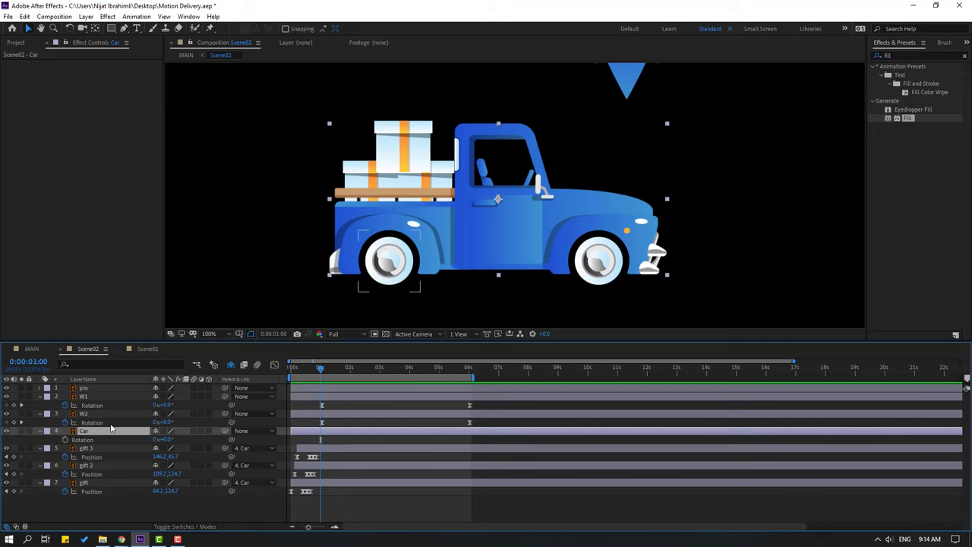
{"action": "left_click", "coordinate": [66, 439]}
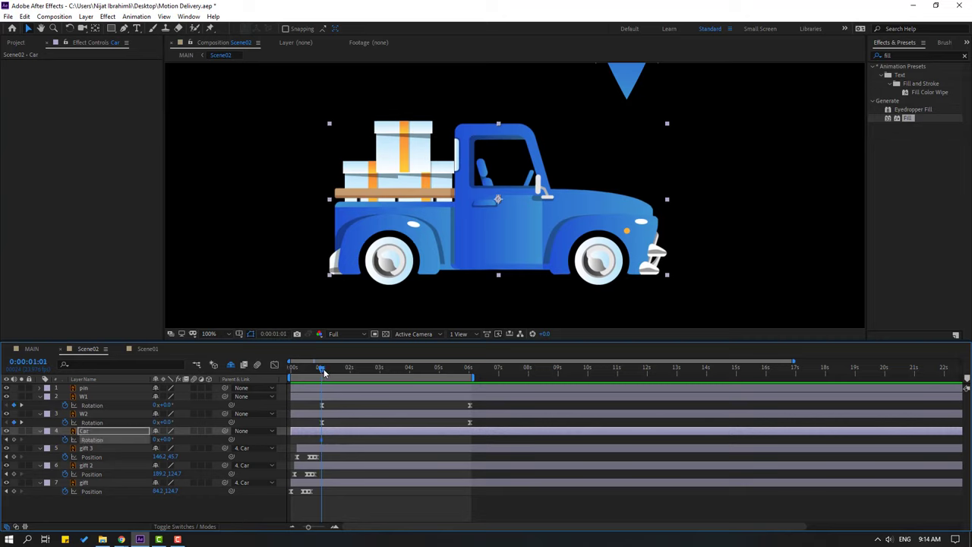
- Set the Car layer's rotation to -2° at 0:00:01:06
{"action": "left_click_drag", "start_coordinate": [323, 371], "coordinate": [328, 371]}
{"action": "left_click", "coordinate": [165, 439]}
{"action": "type", "text": "-"}
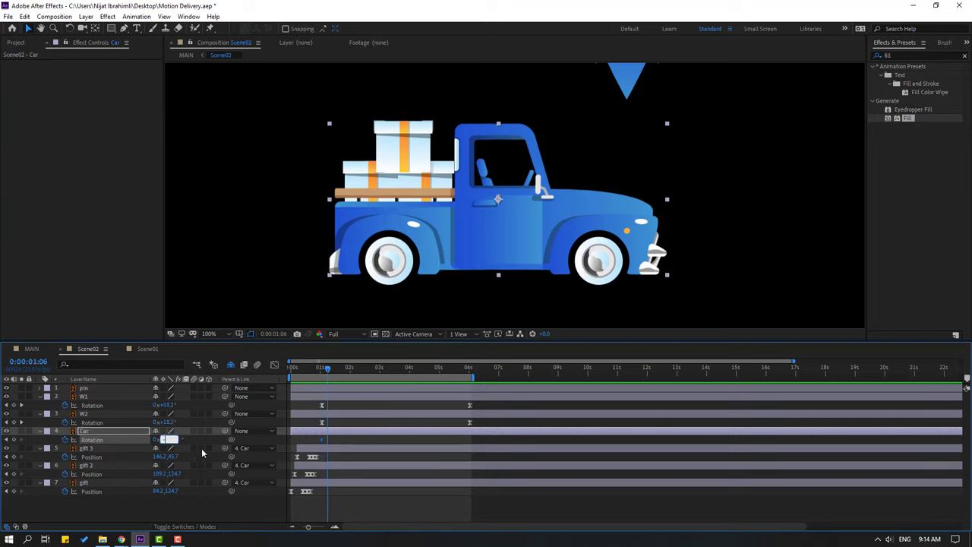
{"action": "type", "text": "1"}
{"action": "key", "text": "Return"}
- Check the car's backward tilt and return its rotation to 0° at 0:00:01:15
{"action": "left_click", "coordinate": [312, 371]}
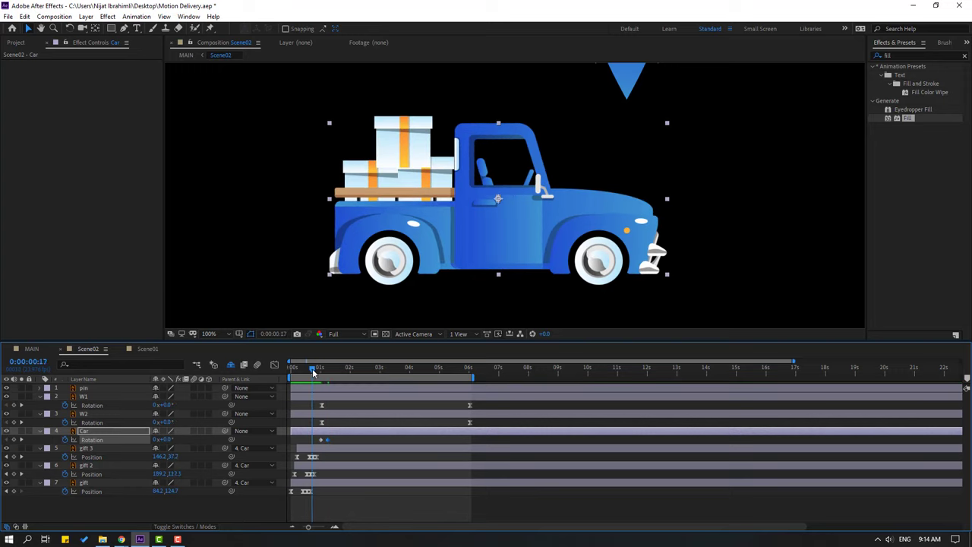
{"action": "left_click_drag", "start_coordinate": [312, 371], "coordinate": [339, 373]}
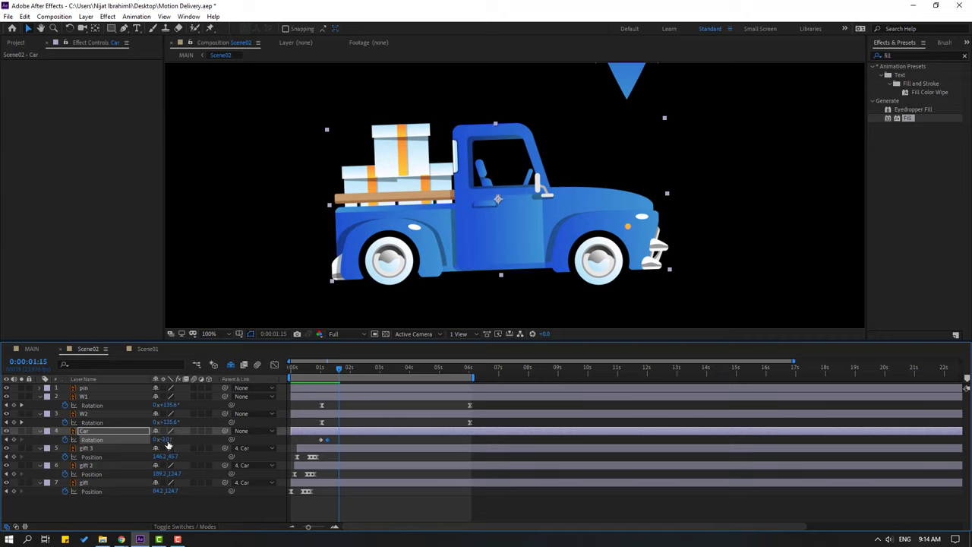
{"action": "type", "text": "0"}
{"action": "key", "text": "Return"}
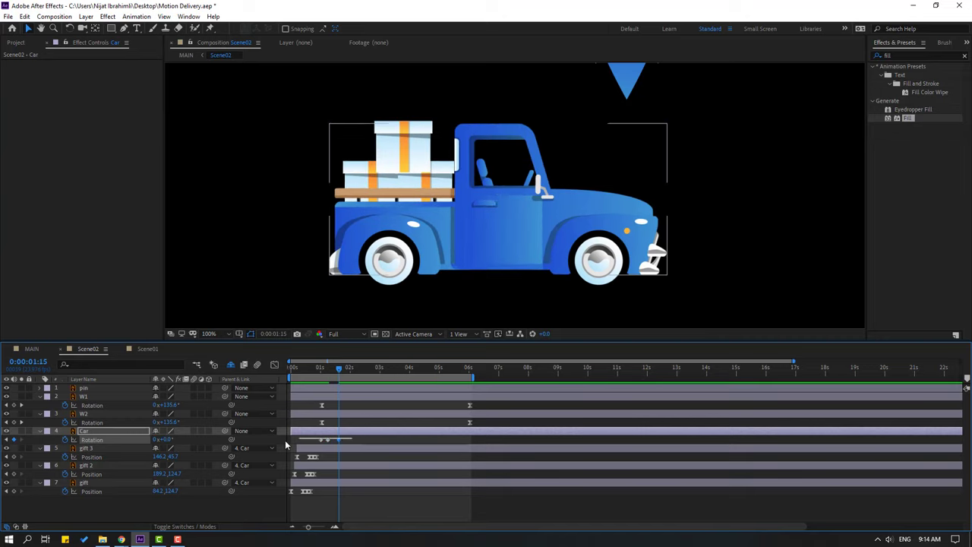
- Apply Easy Ease to the Car layer's rotation keyframes and preview the animation
{"action": "right_click", "coordinate": [338, 446]}
{"action": "mouse_move", "coordinate": [425, 433]}
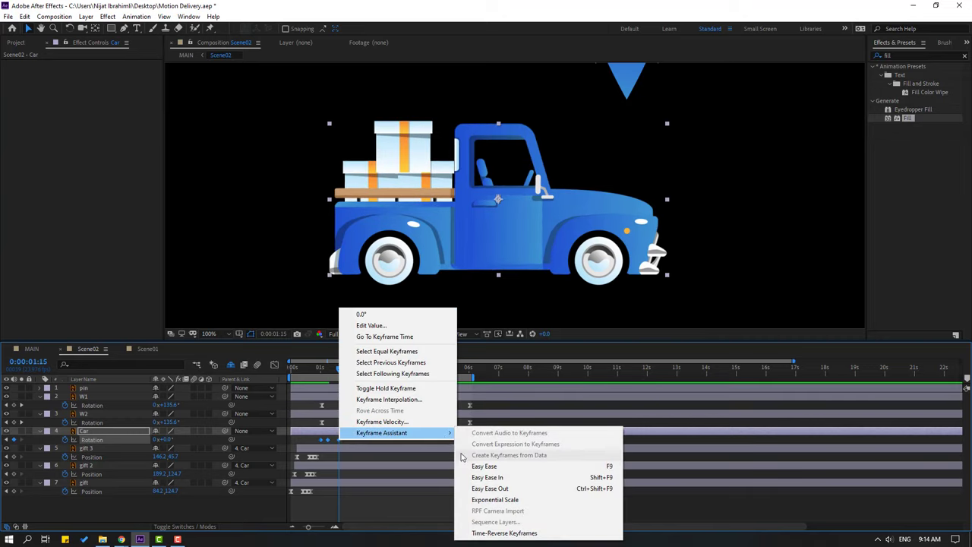
{"action": "left_click", "coordinate": [464, 466]}
{"action": "key", "text": "space"}
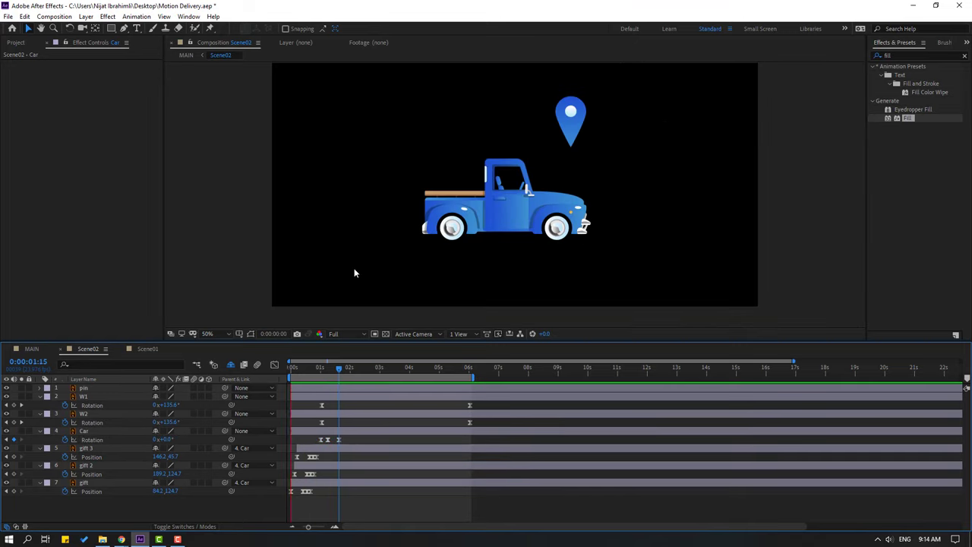
- Spread the Car layer's rotation keyframes apart so the last one falls at about 0:00:02:09, and preview the slower tilt
{"action": "scroll", "coordinate": [354, 271], "scroll_direction": "down", "scroll_amount": 2}
{"action": "key", "text": "="}
{"action": "key", "text": "="}
{"action": "left_click_drag", "start_coordinate": [341, 453], "coordinate": [497, 438]}
{"action": "scroll", "coordinate": [497, 436], "scroll_direction": "down", "scroll_amount": 5}
{"action": "key", "text": "space"}
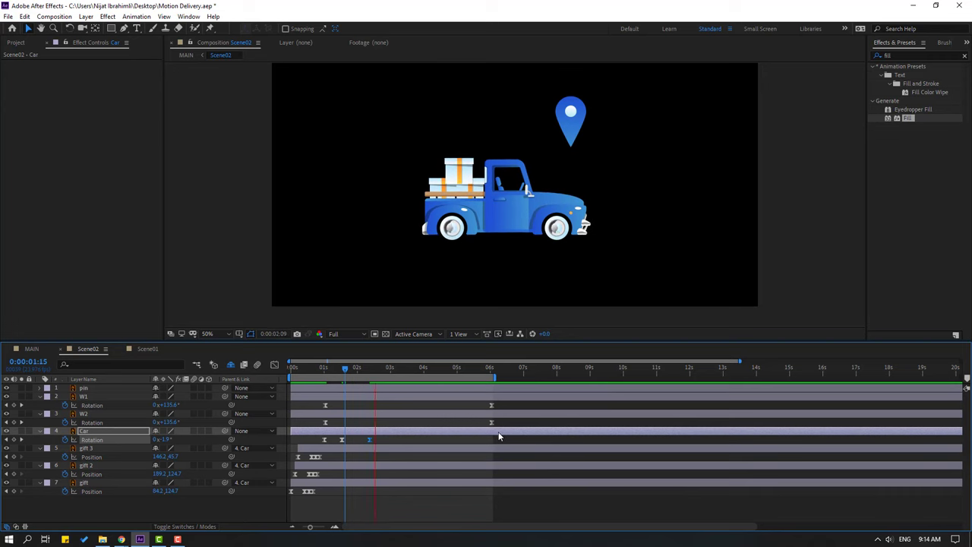
{"action": "key", "text": "space"}
- Preview the truck's tilt in the MAIN composition and return to Scene02
{"action": "left_click", "coordinate": [31, 348]}
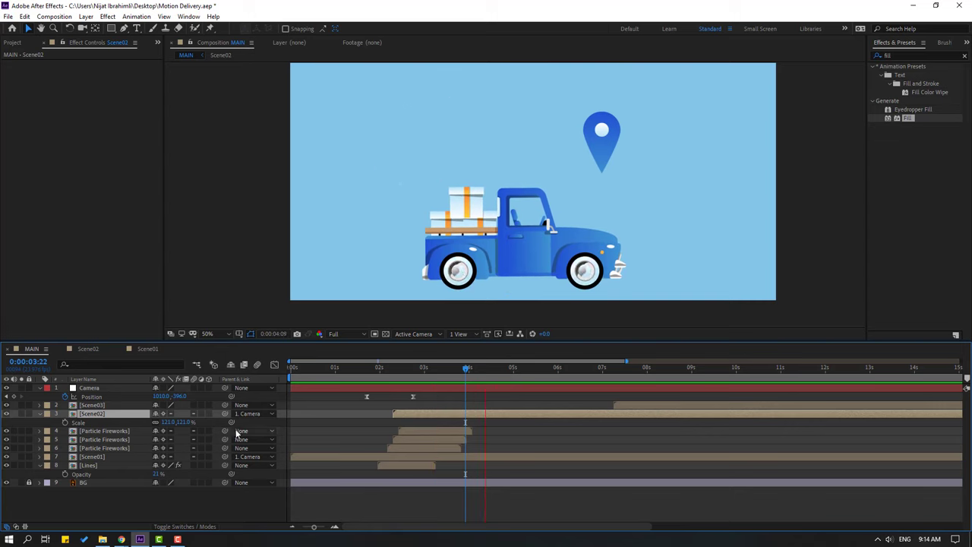
{"action": "key", "text": "space"}
{"action": "left_click", "coordinate": [87, 349]}
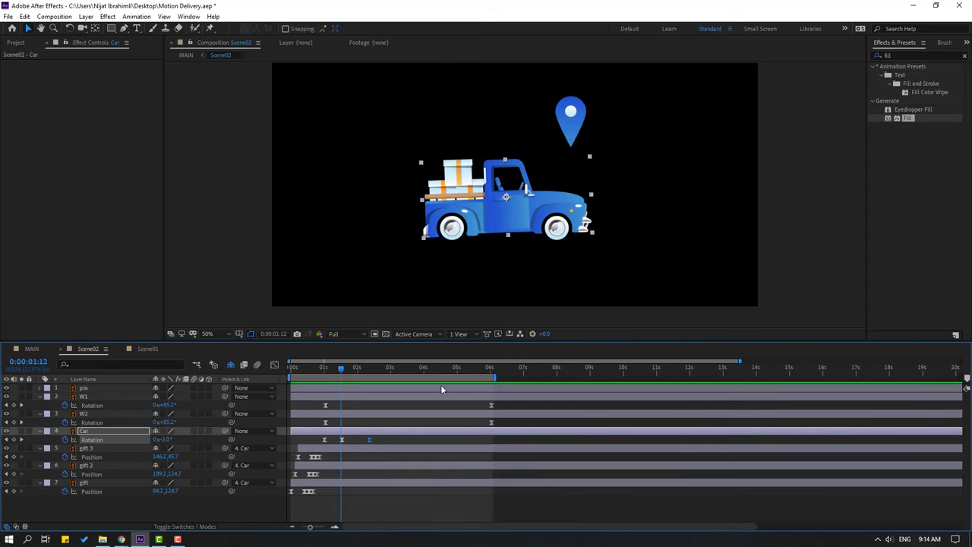
- Show the Car layer's position alongside its rotation and add a position keyframe at 0:00:01:06
{"action": "left_click_drag", "start_coordinate": [336, 369], "coordinate": [368, 369]}
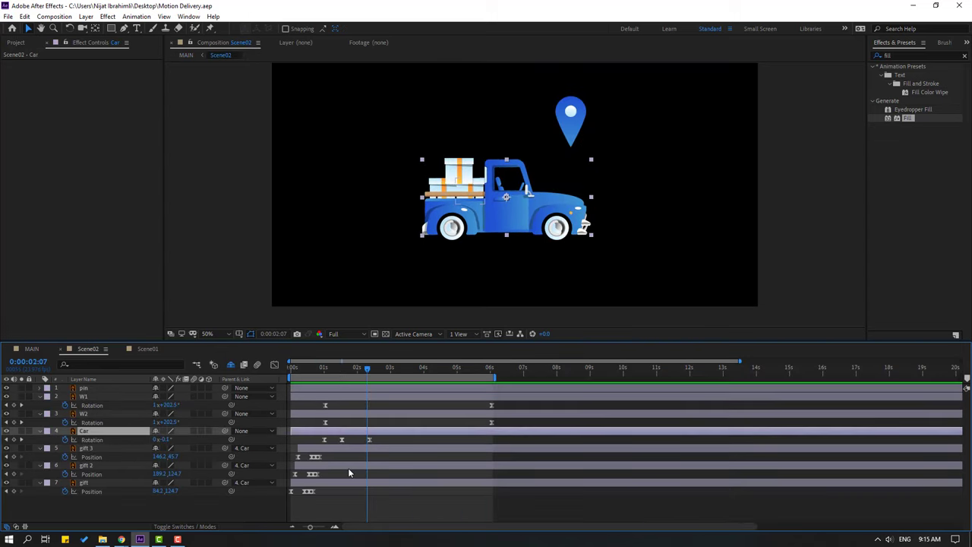
{"action": "key", "text": "shift+p"}
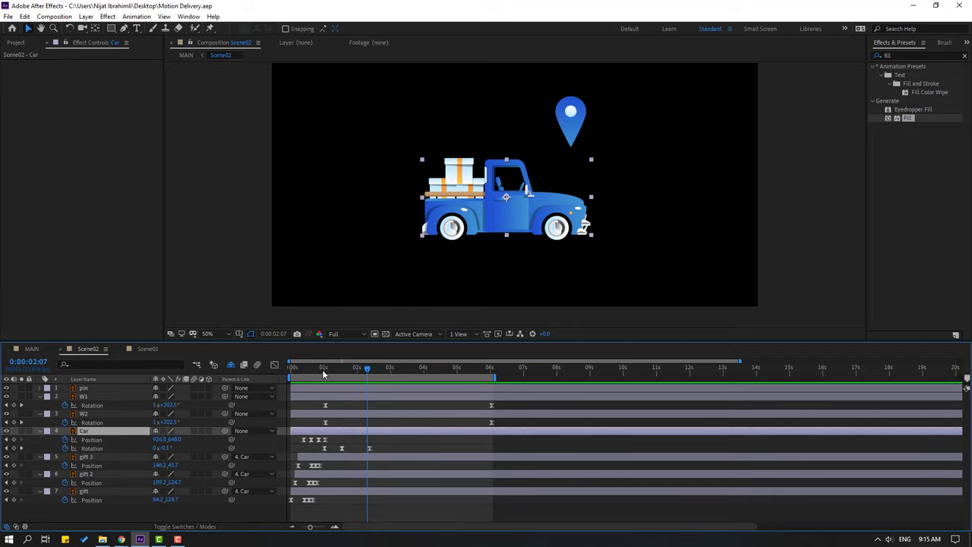
{"action": "left_click_drag", "start_coordinate": [322, 371], "coordinate": [332, 369]}
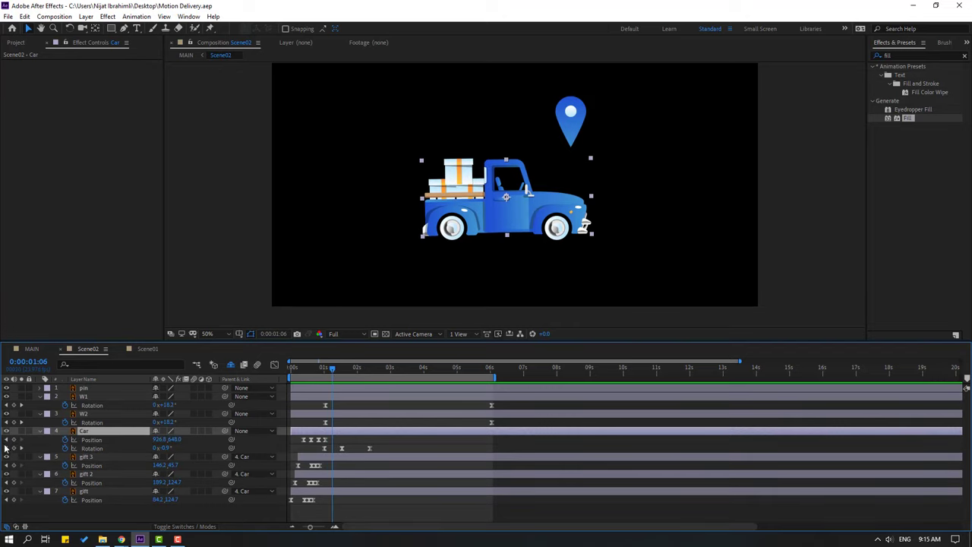
{"action": "left_click", "coordinate": [91, 439]}
{"action": "key", "text": "slash"}
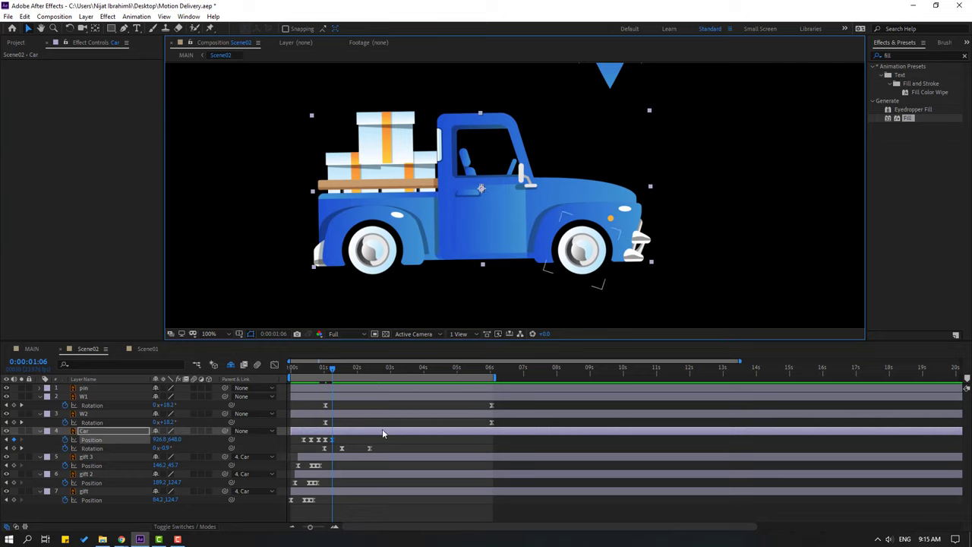
- Lower the Car layer to a Y position of 653 six frames on, at 0:00:01:12
{"action": "key", "text": "Page_Down"}
{"action": "key", "text": "Page_Down"}
{"action": "key", "text": "Page_Down"}
{"action": "key", "text": "Page_Down"}
{"action": "key", "text": "Page_Down"}
{"action": "key", "text": "Page_Down"}
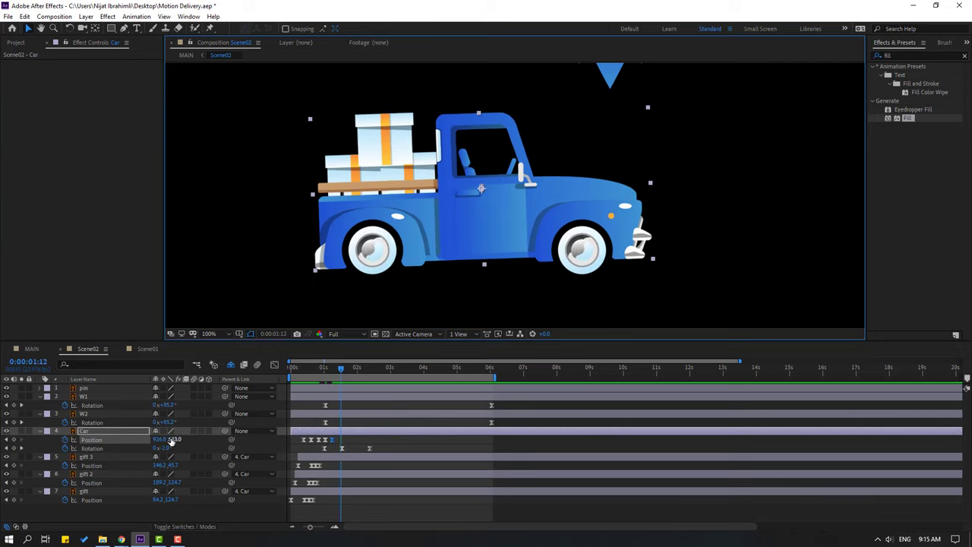
{"action": "key", "text": "Down"}
{"action": "key", "text": "Down"}
{"action": "key", "text": "Down"}
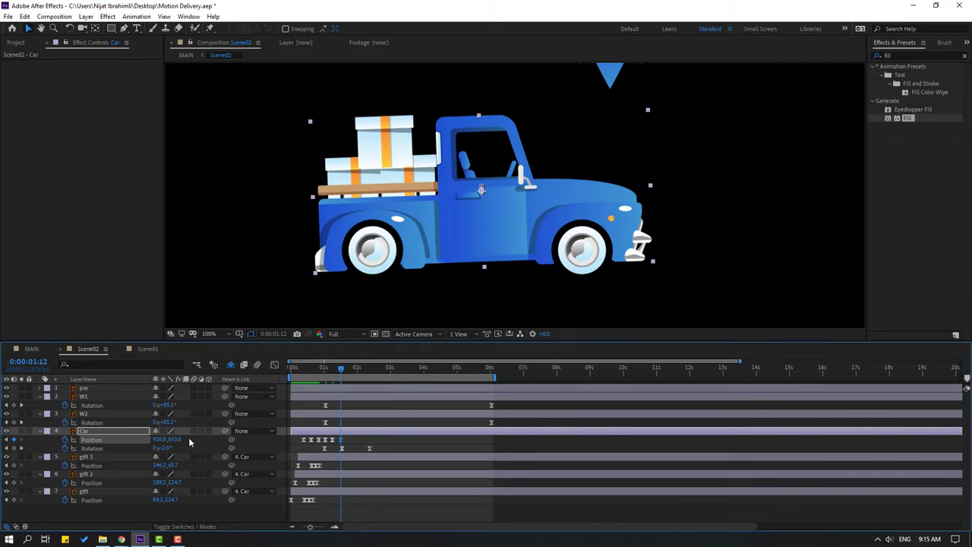
- Raise the Car layer back to a Y position of 648 at 0:00:01:18
{"action": "key", "text": "Page_Down"}
{"action": "key", "text": "Page_Down"}
{"action": "key", "text": "Page_Down"}
{"action": "key", "text": "Page_Down"}
{"action": "key", "text": "Page_Down"}
{"action": "key", "text": "Page_Down"}
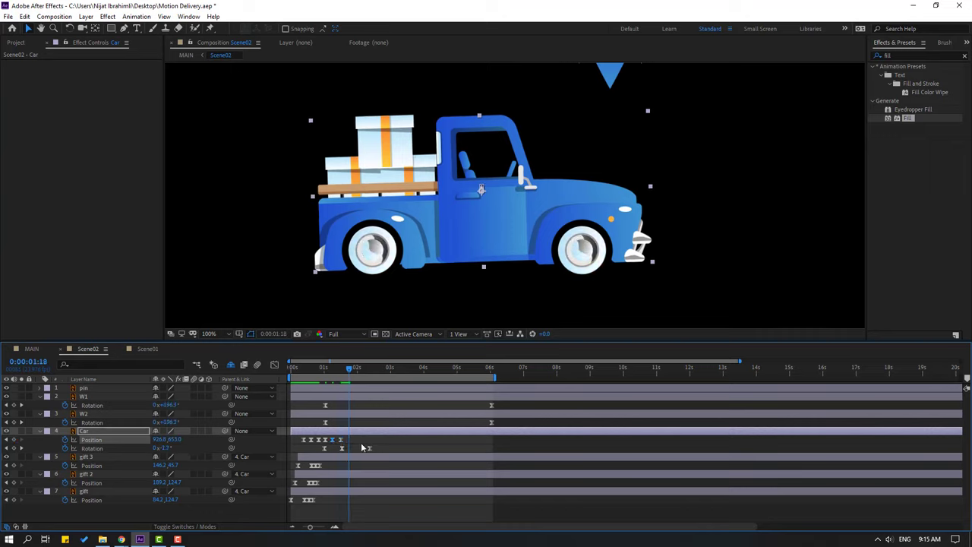
{"action": "key", "text": "Up"}
{"action": "key", "text": "Up"}
{"action": "key", "text": "Up"}
{"action": "key", "text": "Up"}
{"action": "key", "text": "Up"}
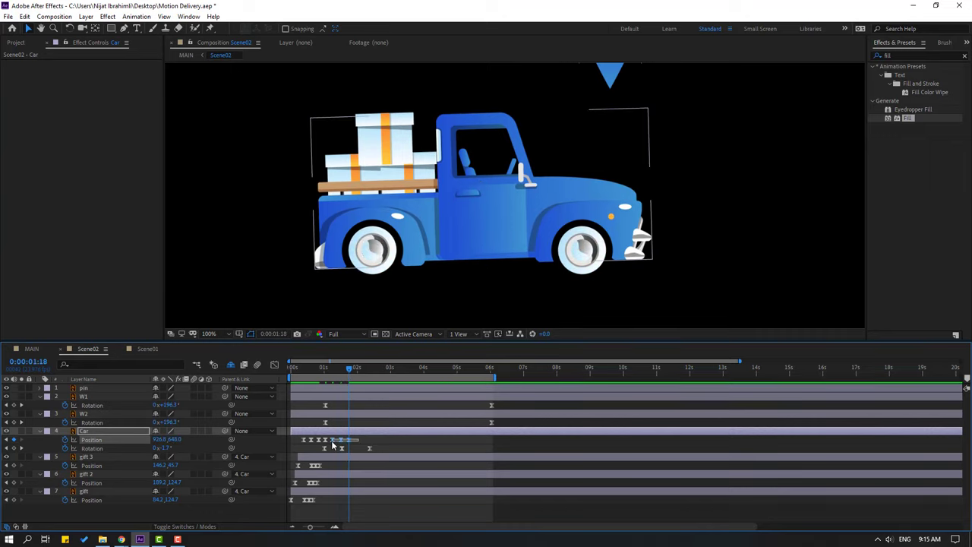
- Copy the Car's three bounce position keyframes, paste them repeatedly up to 0:00:03:06, and preview the result
{"action": "left_click_drag", "start_coordinate": [331, 442], "coordinate": [330, 442]}
{"action": "key", "text": "equal"}
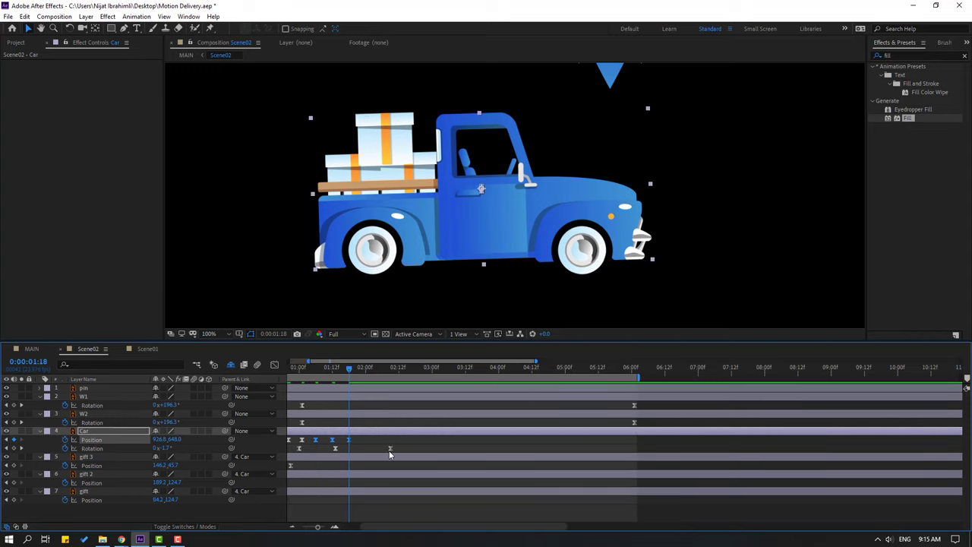
{"action": "left_click_drag", "start_coordinate": [354, 372], "coordinate": [449, 371]}
{"action": "key", "text": "ctrl+v"}
{"action": "key", "text": "comma"}
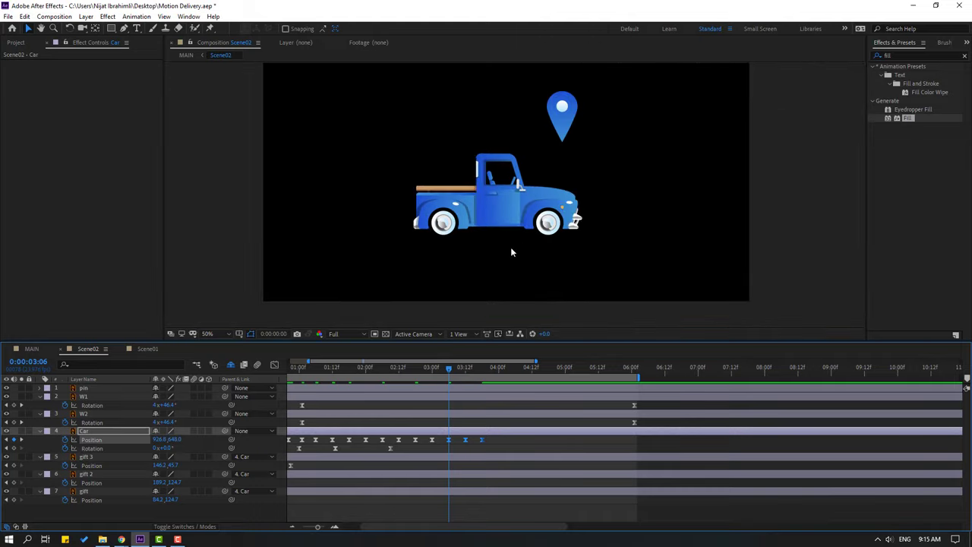
{"action": "key", "text": "space"}
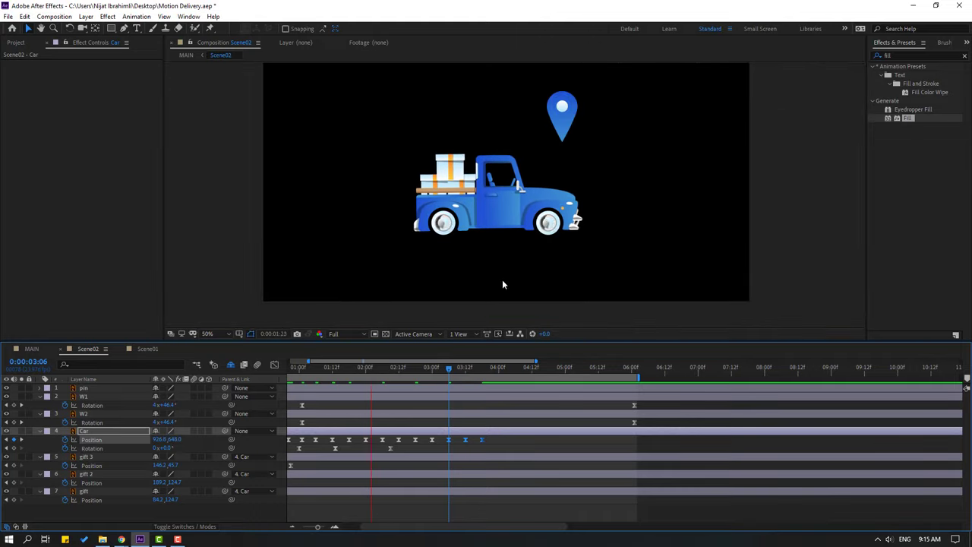
{"action": "key", "text": "space"}
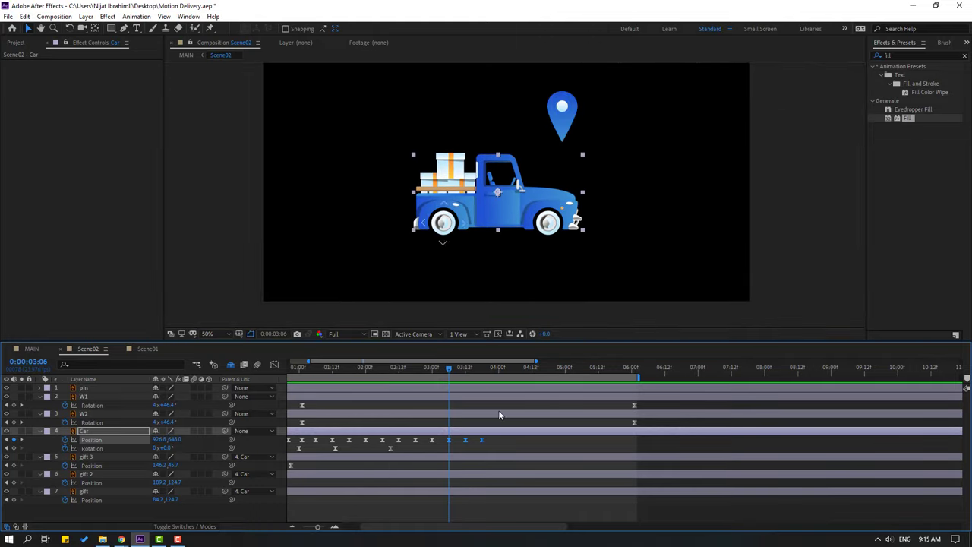
- Continue pasting the Car's bounce keyframes from about 0:00:03:18 through 0:00:05:17 to fill the rest of the work area
{"action": "left_click", "coordinate": [481, 369]}
{"action": "left_click_drag", "start_coordinate": [501, 370], "coordinate": [548, 372]}
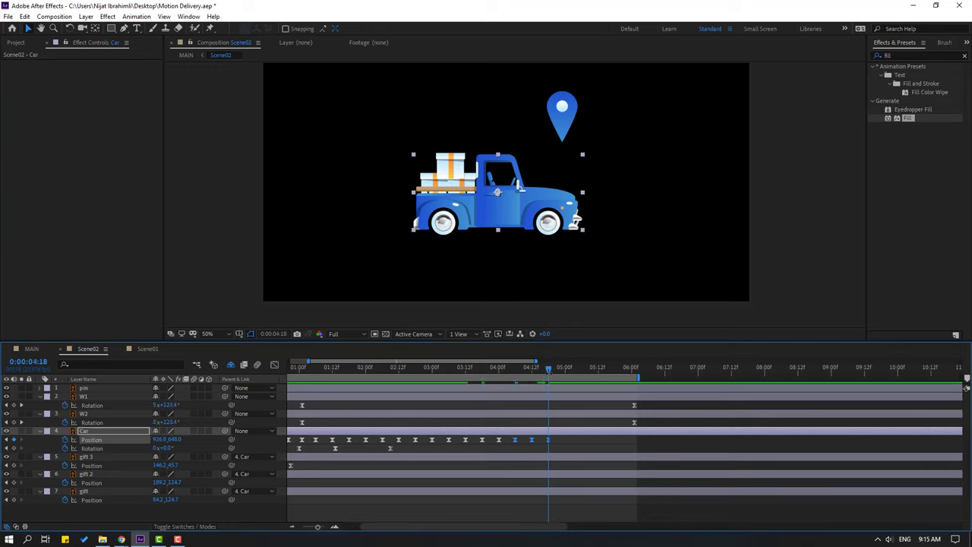
{"action": "left_click", "coordinate": [582, 376]}
{"action": "left_click", "coordinate": [613, 372]}
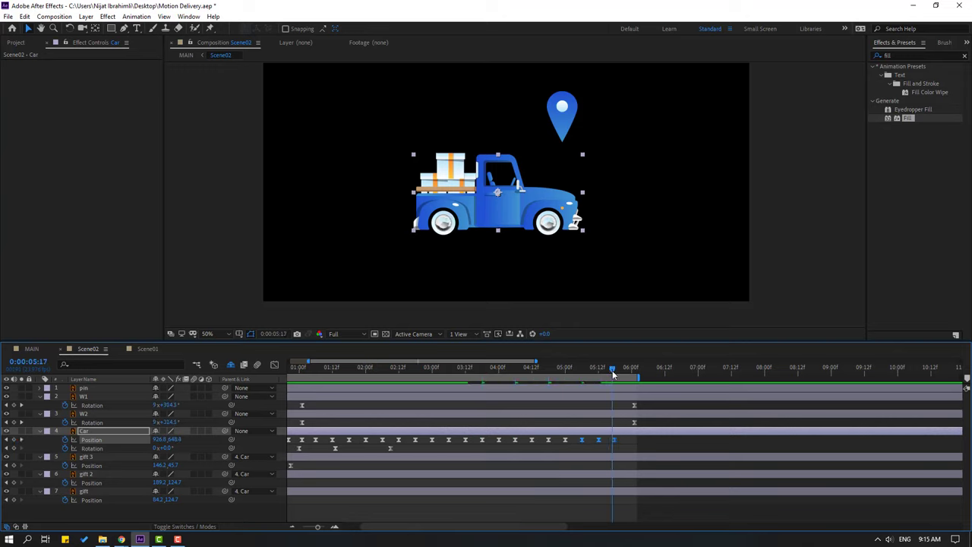
{"action": "key", "text": "ctrl+v"}
- In MAIN, preview the truck with the Scene03 layer shifted out of the way, and set Scene03 to start at about 0:00:06:16
{"action": "left_click", "coordinate": [31, 348]}
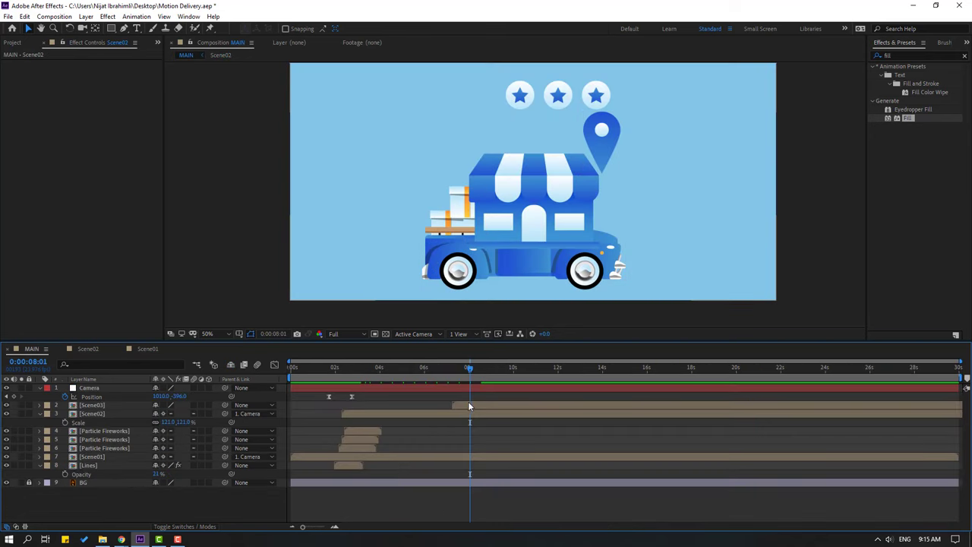
{"action": "left_click_drag", "start_coordinate": [468, 404], "coordinate": [583, 405]}
{"action": "key", "text": "space"}
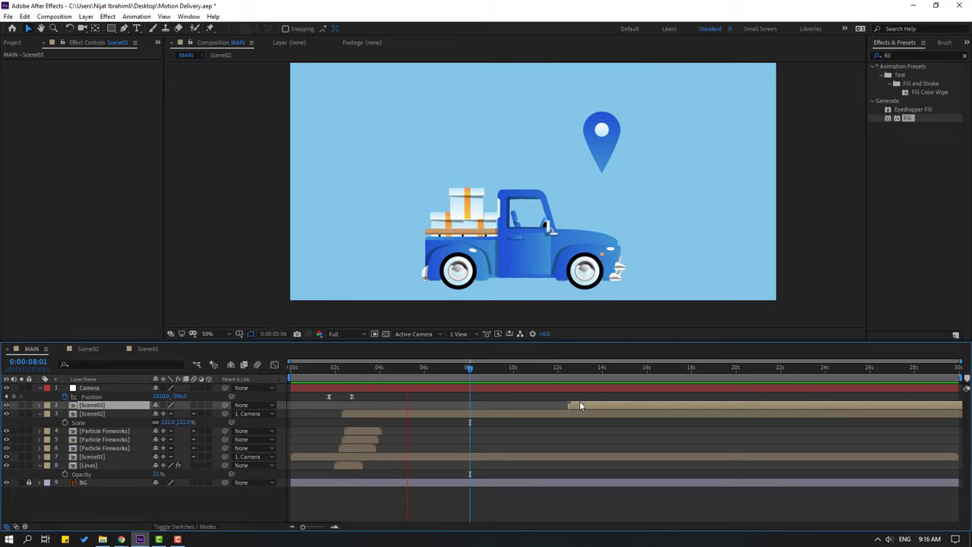
{"action": "key", "text": "space"}
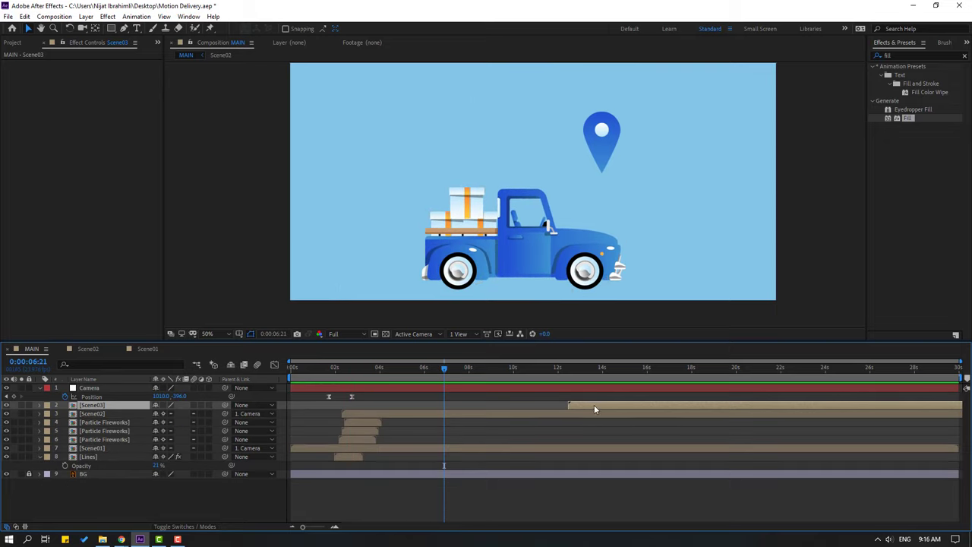
{"action": "left_click_drag", "start_coordinate": [594, 405], "coordinate": [464, 413]}
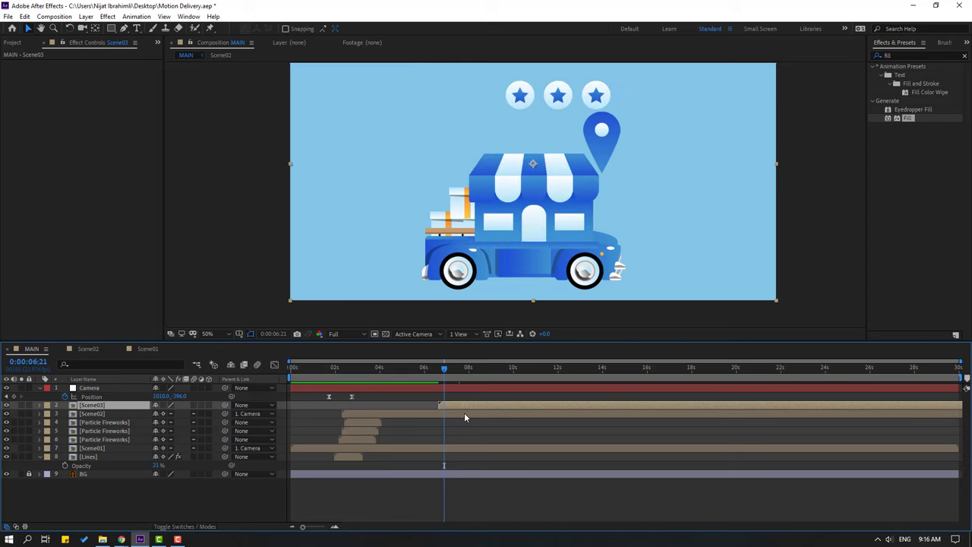
- Open the Scene03 composition and select the store1 awning layer, the leftmost blue roof stripe
{"action": "double_click", "coordinate": [93, 405]}
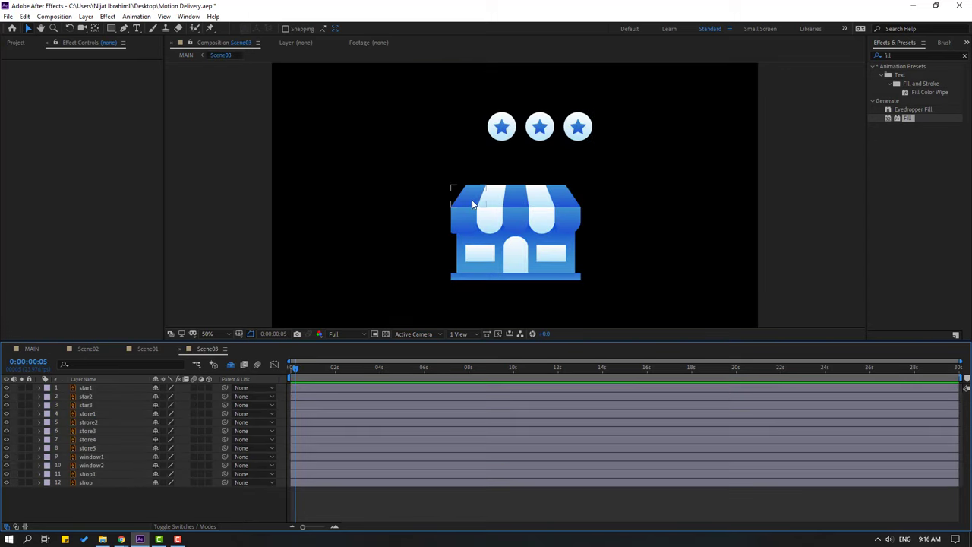
{"action": "left_click", "coordinate": [471, 204]}
{"action": "scroll", "coordinate": [473, 212], "scroll_direction": "up", "scroll_amount": 2}
{"action": "scroll", "coordinate": [473, 212], "scroll_direction": "down", "scroll_amount": 1}
{"action": "key", "text": "period"}
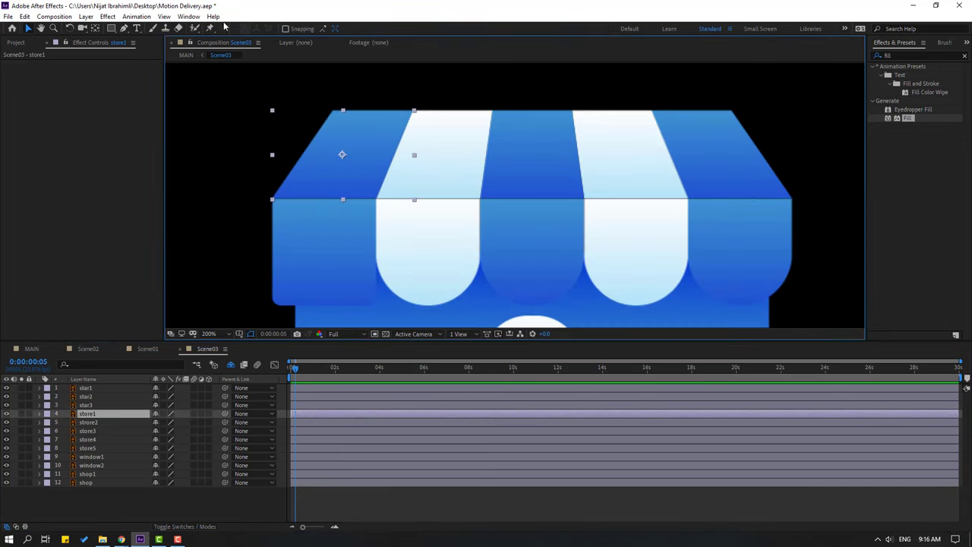
- Open the Animation Composer 3 panel and expand the Transitions - 2D Layer folder of its starter presets
{"action": "left_click", "coordinate": [189, 17]}
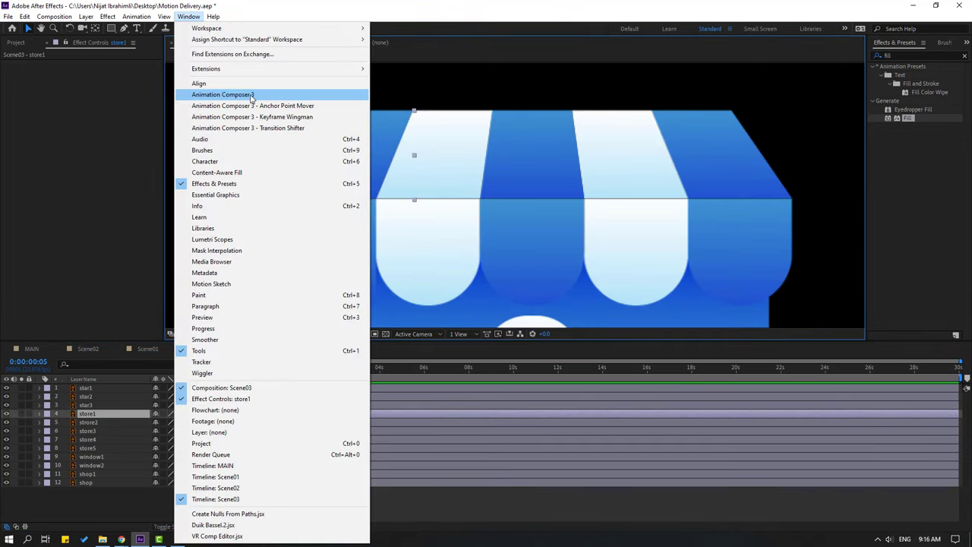
{"action": "left_click", "coordinate": [252, 95]}
{"action": "left_click", "coordinate": [486, 270]}
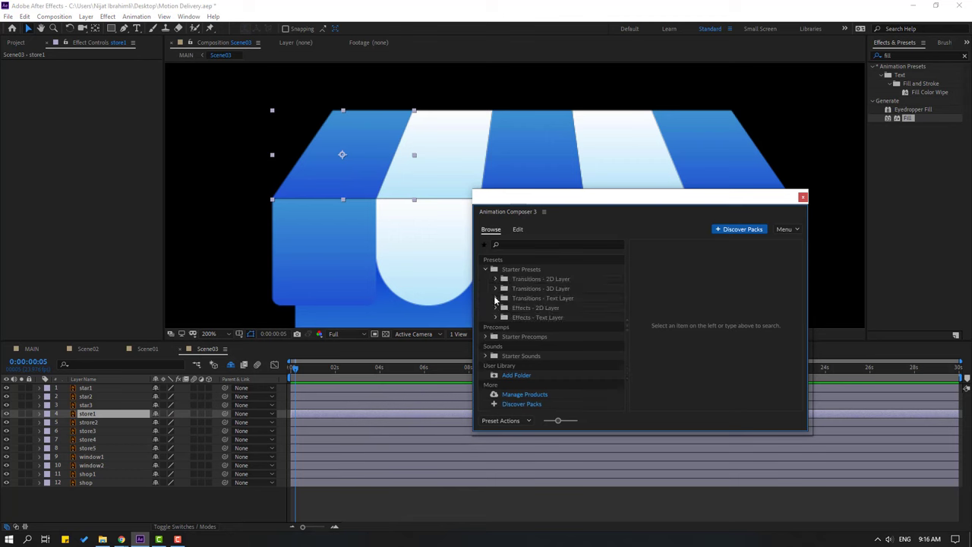
{"action": "left_click", "coordinate": [532, 279]}
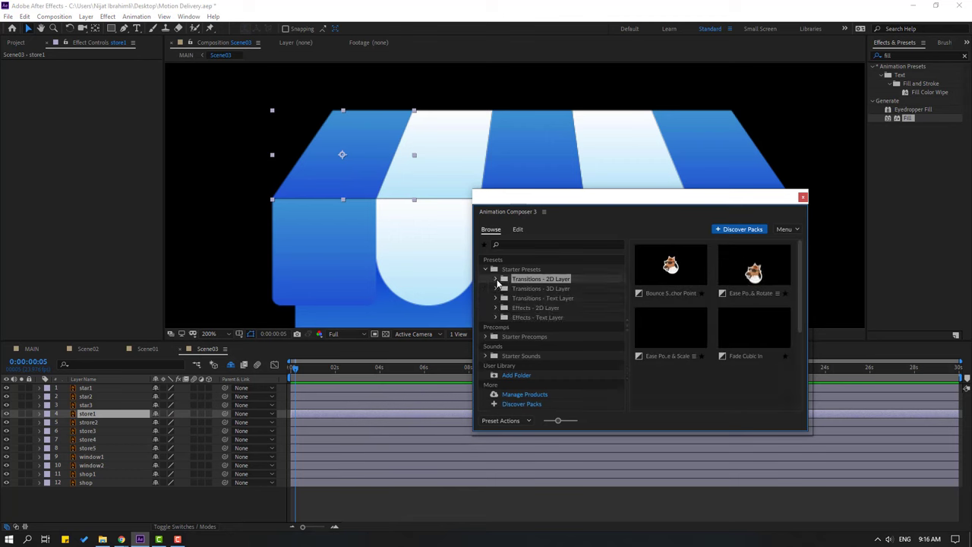
{"action": "left_click", "coordinate": [495, 279]}
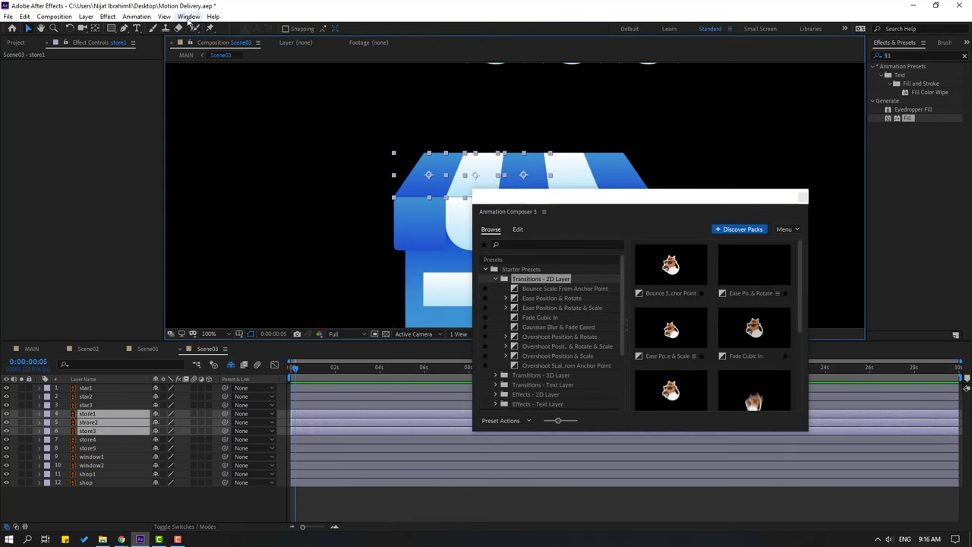
- Use Anchor Point Mover to place the anchor points of the three selected awning stripes, store1 to store3, at their top centre
{"action": "left_click", "coordinate": [189, 18]}
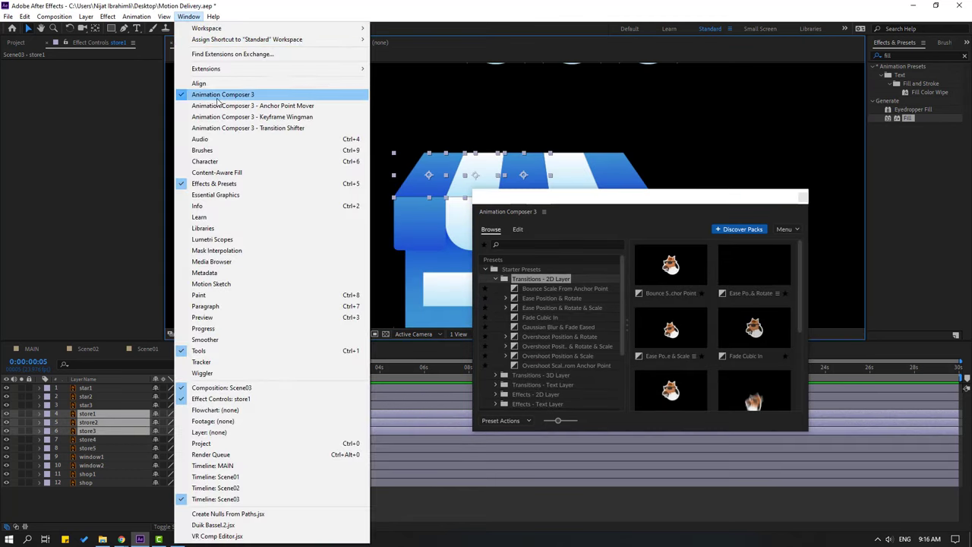
{"action": "left_click", "coordinate": [294, 111]}
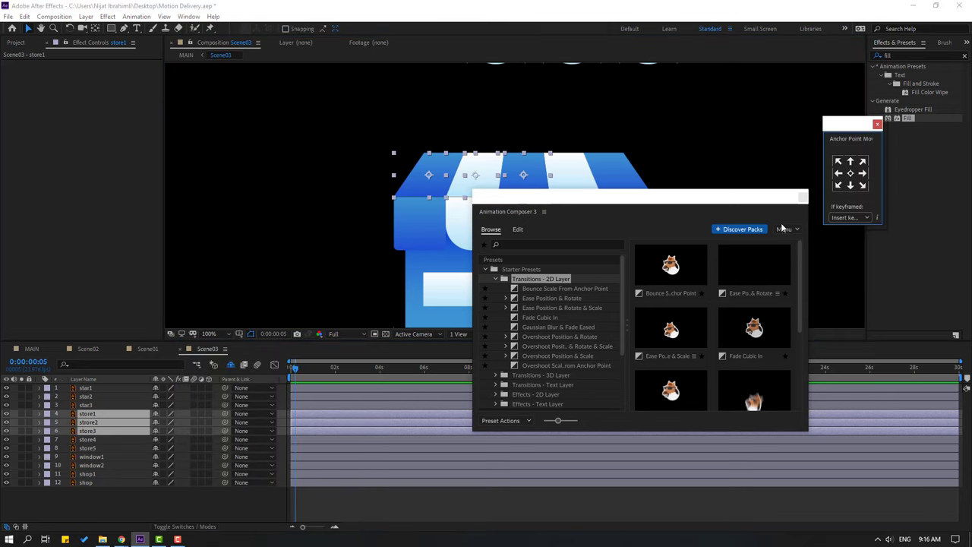
{"action": "left_click", "coordinate": [850, 163]}
{"action": "left_click_drag", "start_coordinate": [652, 213], "coordinate": [626, 365]}
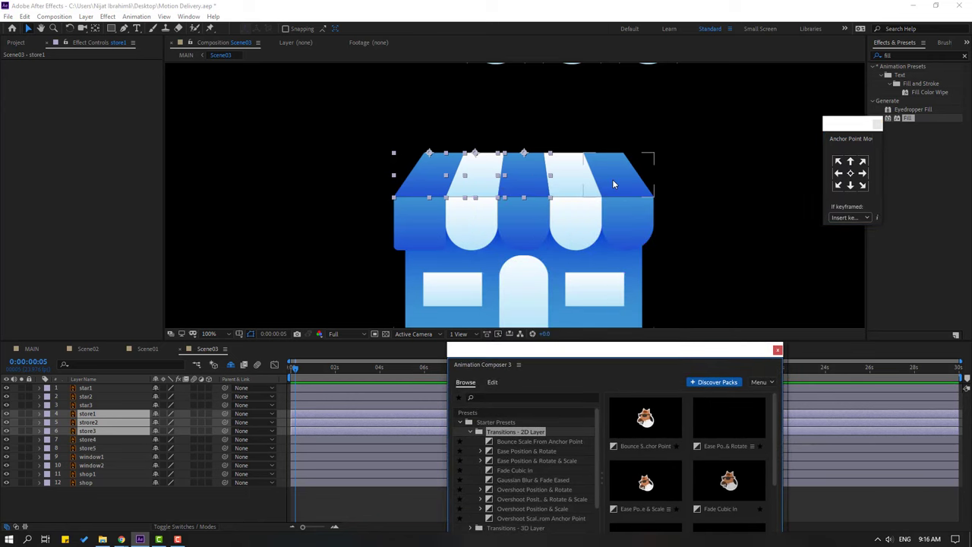
- Move the store5 stripe's anchor point to the top centre, then shift it left to the middle of the stripe's upper edge
{"action": "left_click", "coordinate": [607, 178]}
{"action": "left_click", "coordinate": [850, 163]}
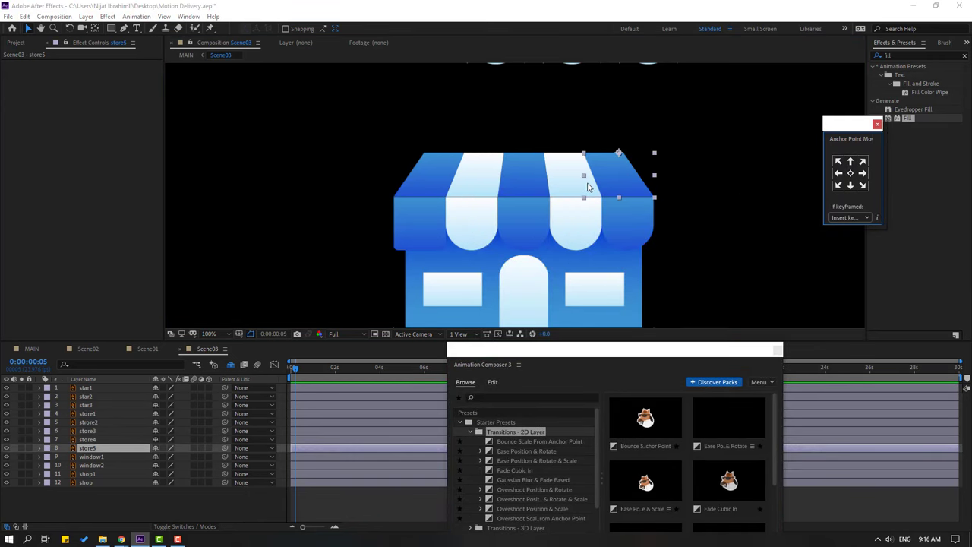
{"action": "left_click", "coordinate": [839, 175]}
{"action": "left_click", "coordinate": [95, 29]}
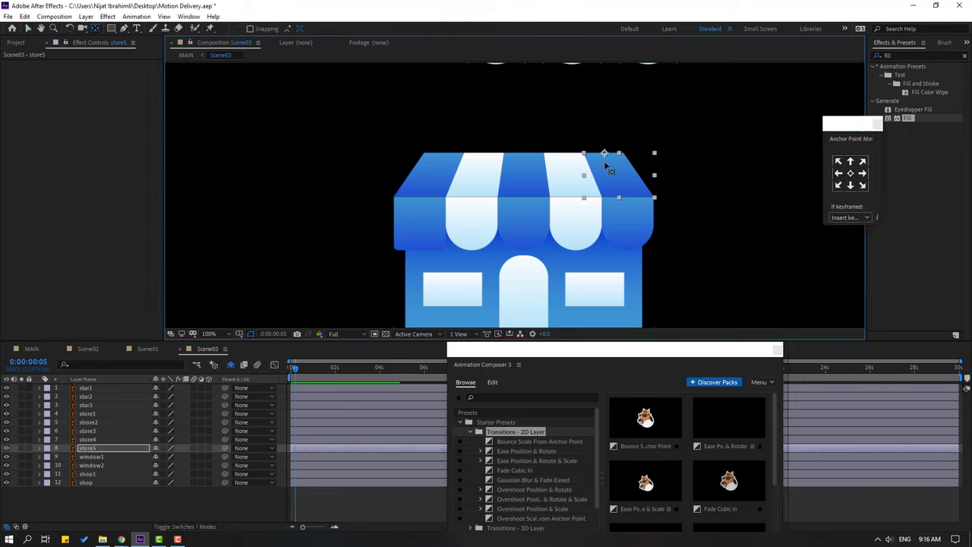
{"action": "key", "text": "v"}
- Move the anchor point of the white store4 stripe to the middle of its upper edge
{"action": "left_click", "coordinate": [581, 191]}
{"action": "scroll", "coordinate": [582, 197], "scroll_direction": "up", "scroll_amount": 2}
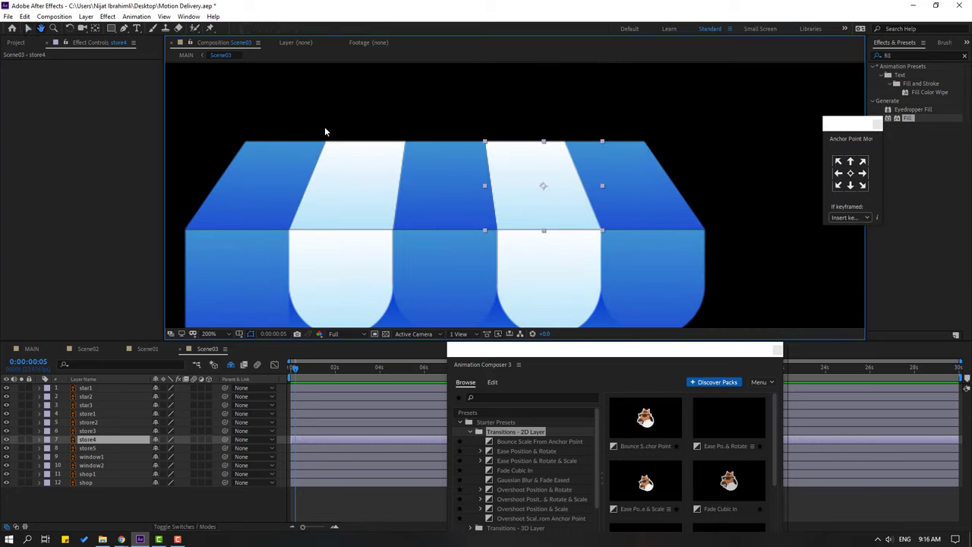
{"action": "key", "text": "y"}
{"action": "left_click_drag", "start_coordinate": [546, 187], "coordinate": [529, 145]}
{"action": "key", "text": "v"}
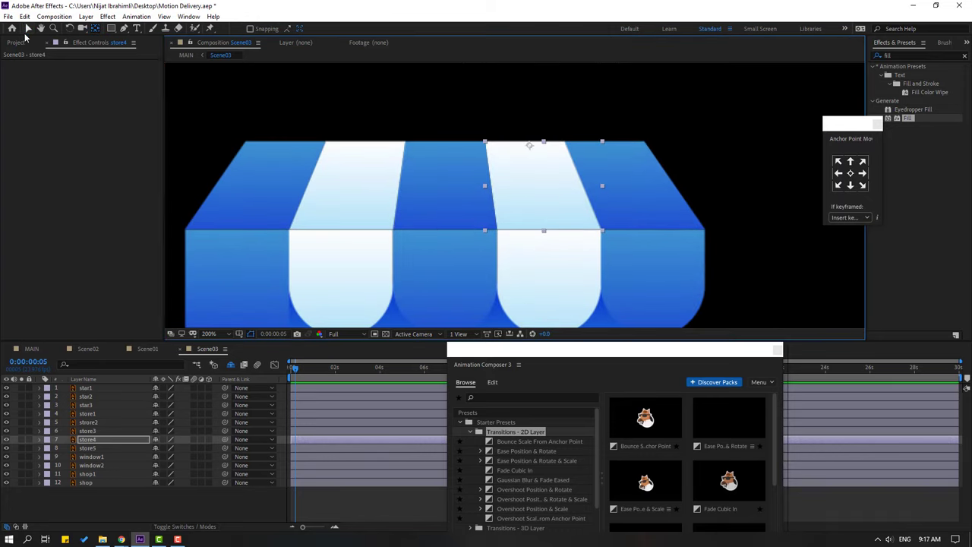
- Check the anchor points of the remaining stripes and shift store1's anchor point right to the middle of its upper edge
{"action": "left_click", "coordinate": [451, 173]}
{"action": "left_click", "coordinate": [369, 178]}
{"action": "left_click", "coordinate": [310, 202]}
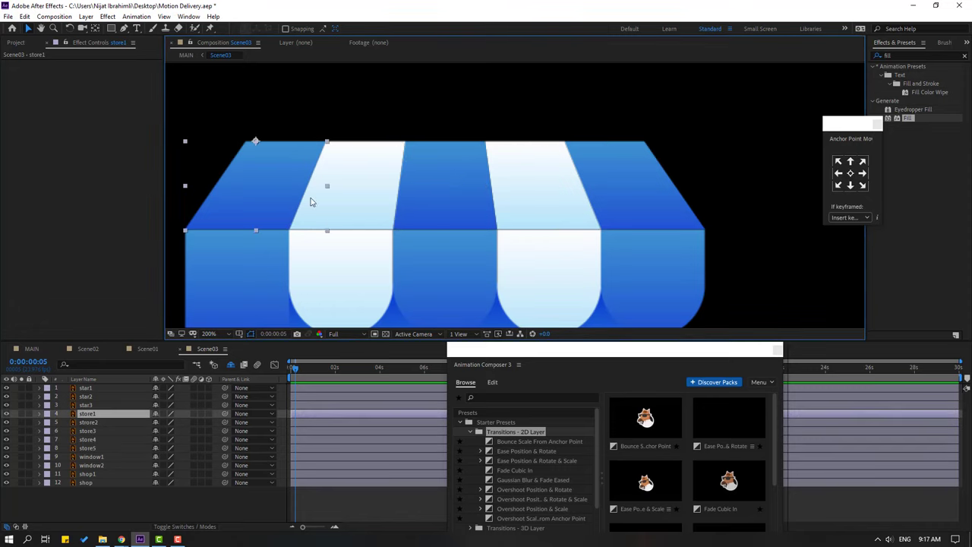
{"action": "left_click", "coordinate": [97, 29]}
{"action": "left_click_drag", "start_coordinate": [259, 145], "coordinate": [274, 142]}
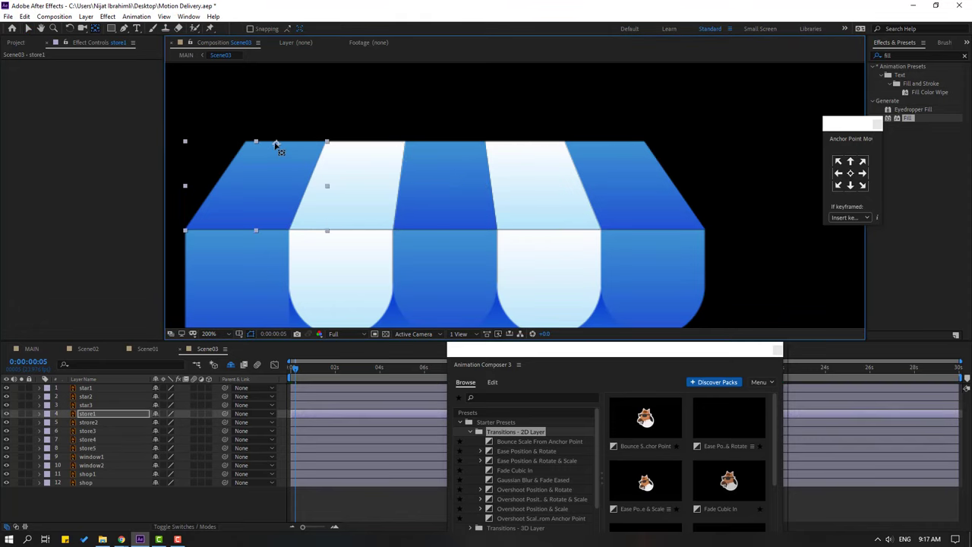
{"action": "key", "text": "v"}
- In the Scene01 composition, close the graph view, reveal the blue1 layer's Scale property and copy its keyframes
{"action": "scroll", "coordinate": [452, 205], "scroll_direction": "down", "scroll_amount": 1}
{"action": "left_click", "coordinate": [451, 205]}
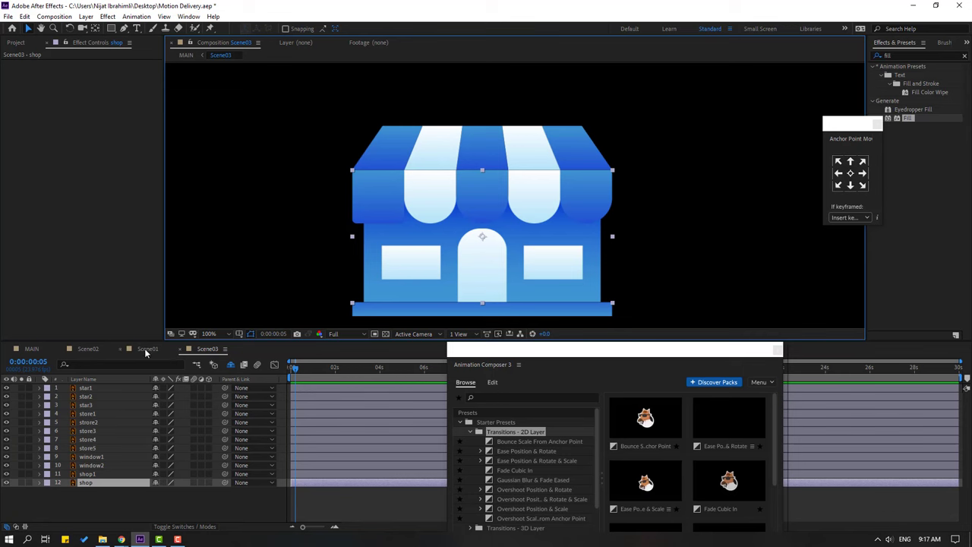
{"action": "left_click", "coordinate": [146, 349]}
{"action": "scroll", "coordinate": [118, 436], "scroll_direction": "up", "scroll_amount": 1}
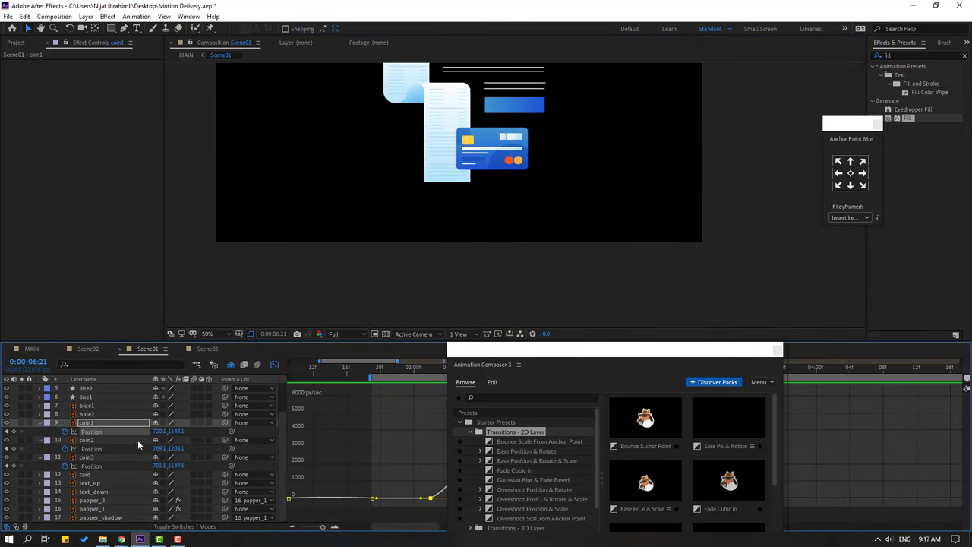
{"action": "left_click", "coordinate": [274, 365]}
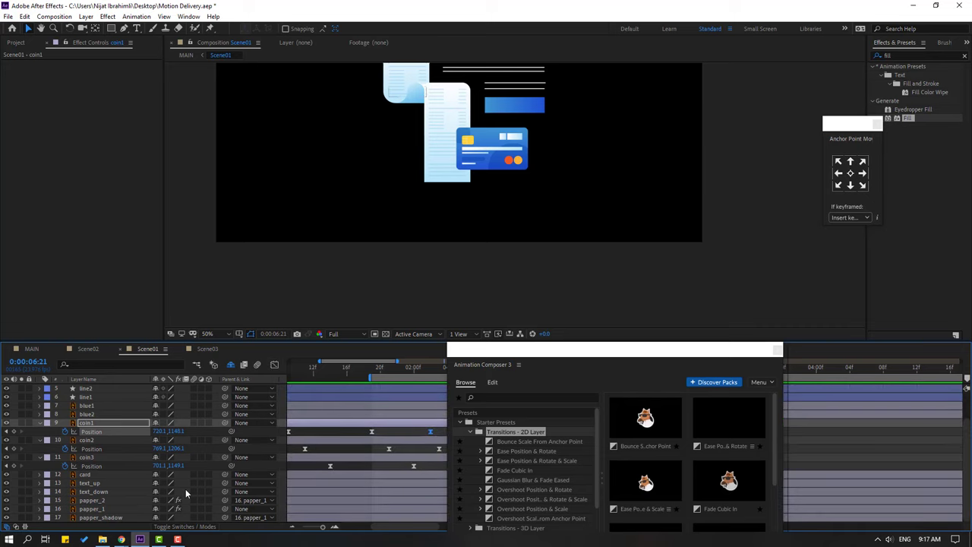
{"action": "scroll", "coordinate": [102, 462], "scroll_direction": "up", "scroll_amount": 1}
{"action": "left_click", "coordinate": [87, 431]}
{"action": "key", "text": "s"}
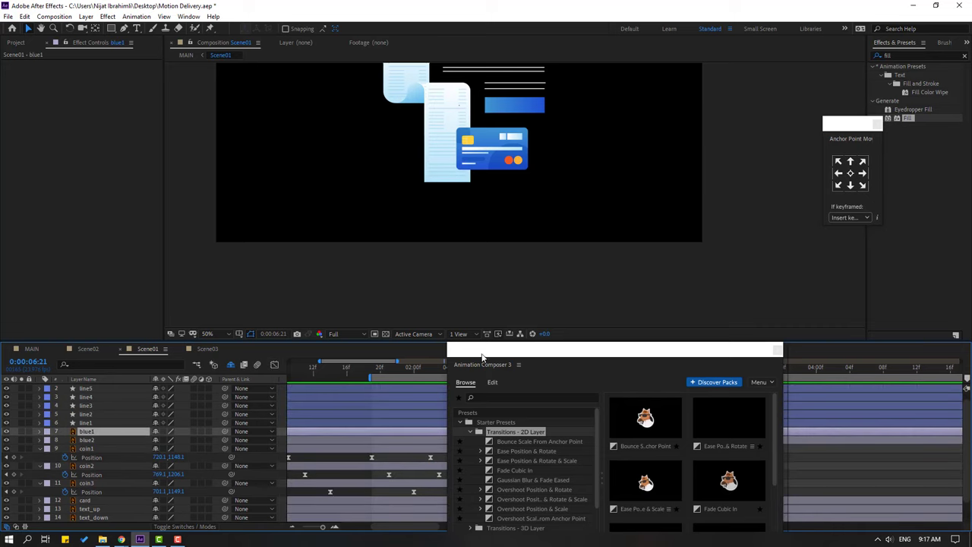
{"action": "left_click_drag", "start_coordinate": [371, 468], "coordinate": [647, 473]}
{"action": "scroll", "coordinate": [392, 466], "scroll_direction": "down", "scroll_amount": 2}
{"action": "left_click_drag", "start_coordinate": [402, 453], "coordinate": [278, 448]}
- In Scene03, paste the copied Scale keyframes onto window1 and window2 at 0:00:00:00 and preview them
{"action": "left_click", "coordinate": [206, 349]}
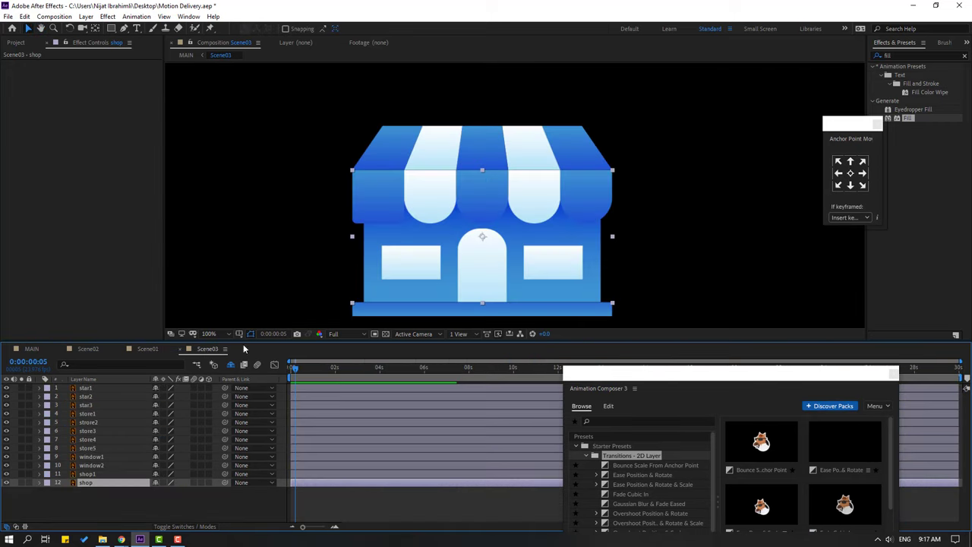
{"action": "left_click", "coordinate": [182, 489]}
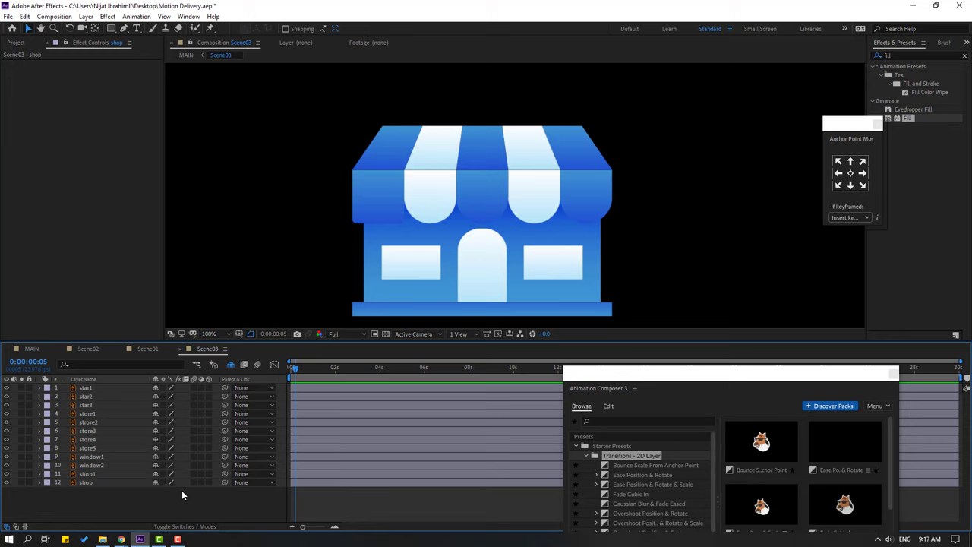
{"action": "left_click", "coordinate": [398, 268]}
{"action": "left_click_drag", "start_coordinate": [298, 370], "coordinate": [272, 370]}
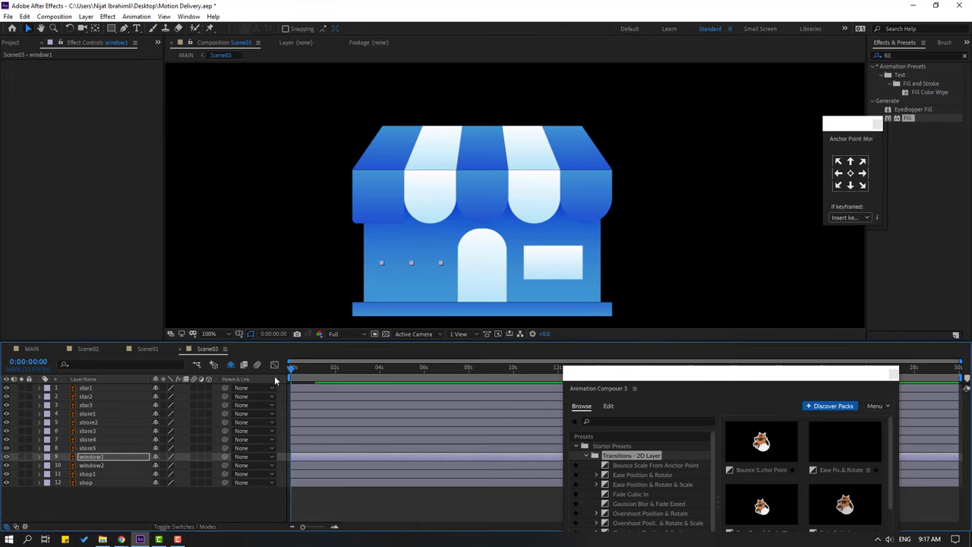
{"action": "left_click", "coordinate": [563, 273]}
{"action": "key", "text": "space"}
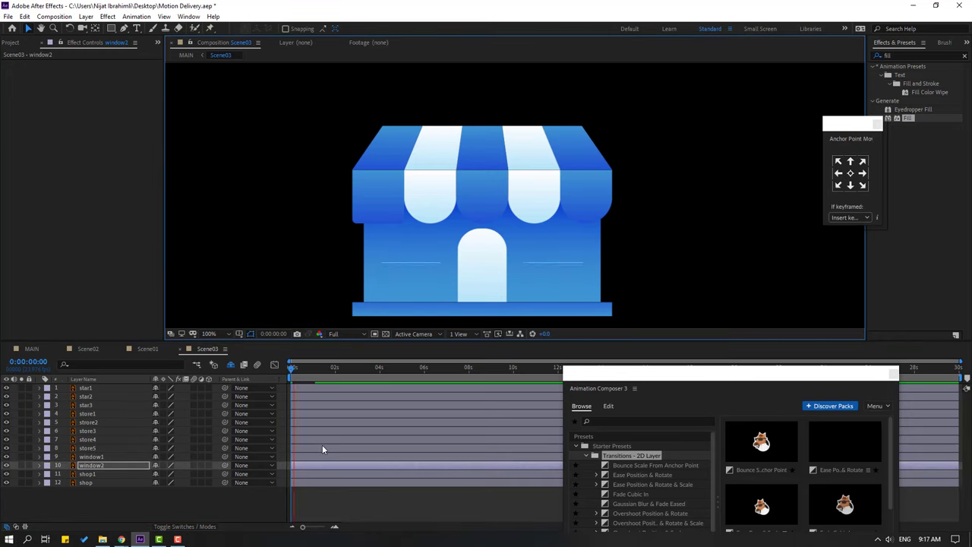
- Delay the window2 layer by about 8 frames relative to window1 and preview the staggered opening
{"action": "key", "text": "space"}
{"action": "left_click_drag", "start_coordinate": [299, 468], "coordinate": [308, 468]}
{"action": "key", "text": "space"}
{"action": "key", "text": "space"}
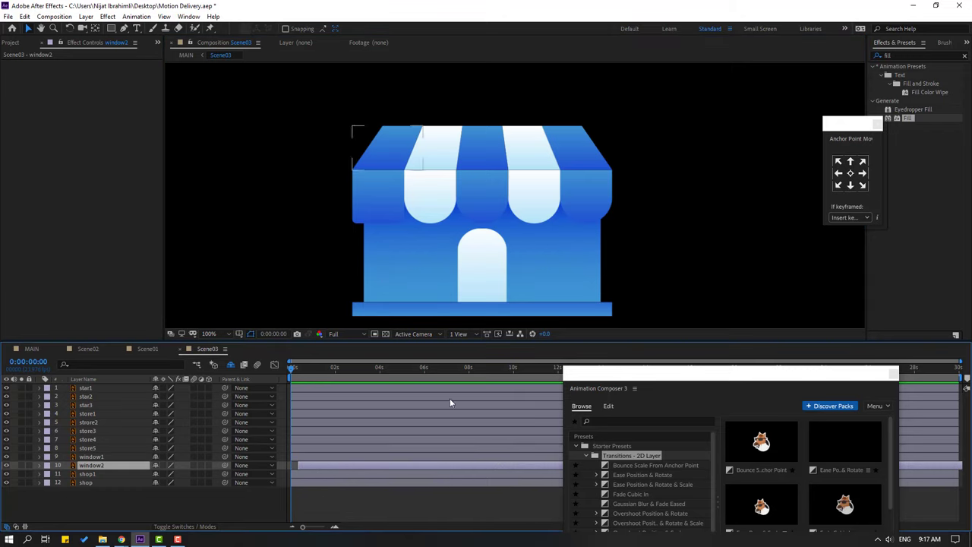
- End the work area at 0:00:05:22 and trim the Scene03 composition to it
{"action": "left_click_drag", "start_coordinate": [403, 367], "coordinate": [422, 368]}
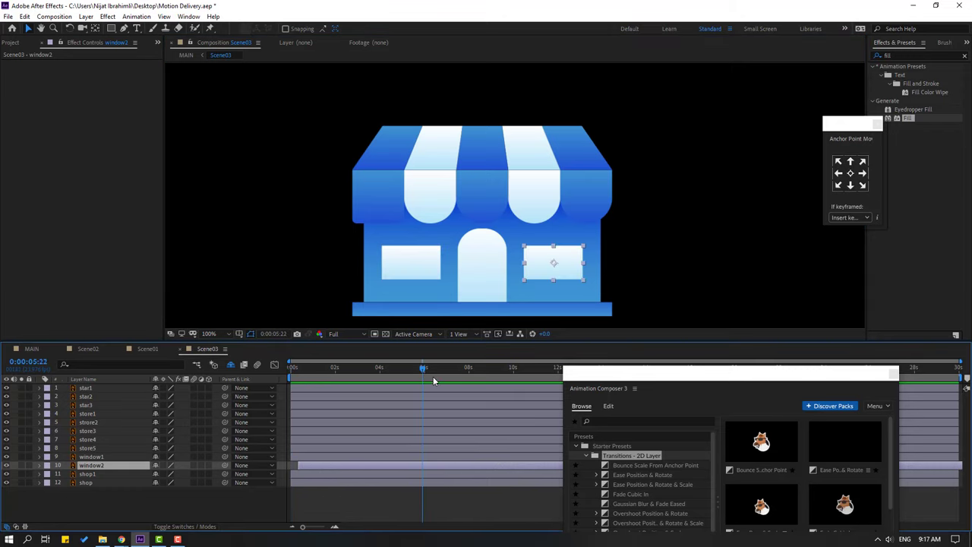
{"action": "right_click", "coordinate": [421, 376]}
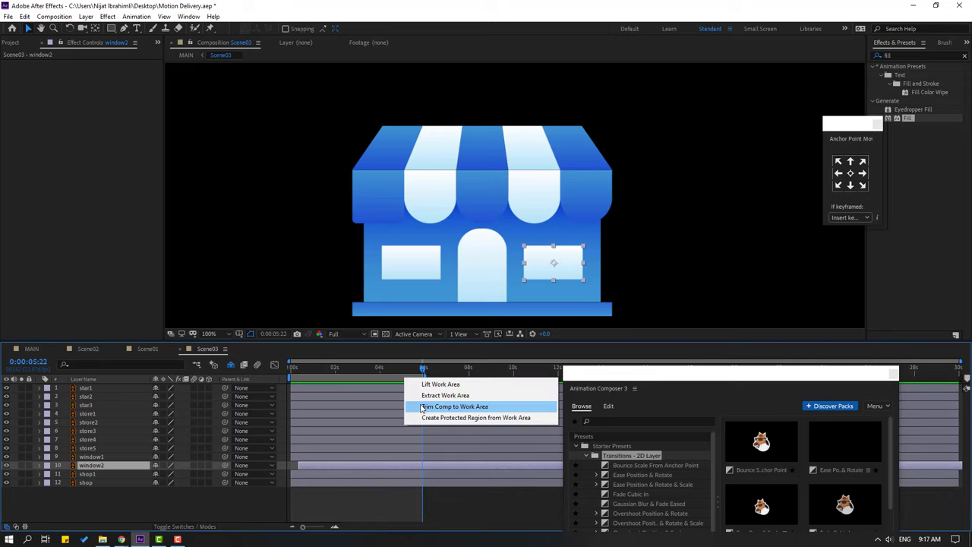
{"action": "left_click", "coordinate": [484, 408]}
- Paste the copied Scale keyframes onto shop1, the base strip under the store, and preview the animation
{"action": "left_click", "coordinate": [364, 314]}
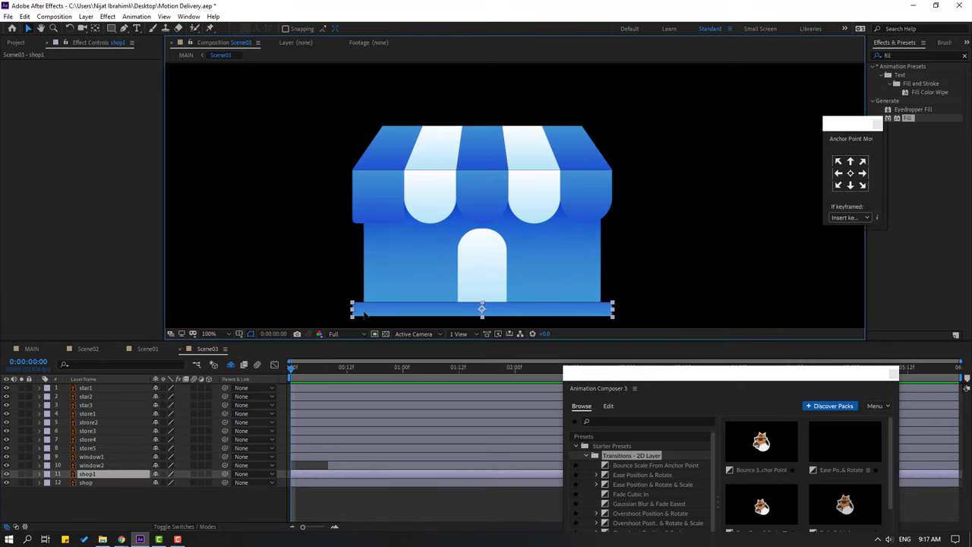
{"action": "key", "text": "ctrl+v"}
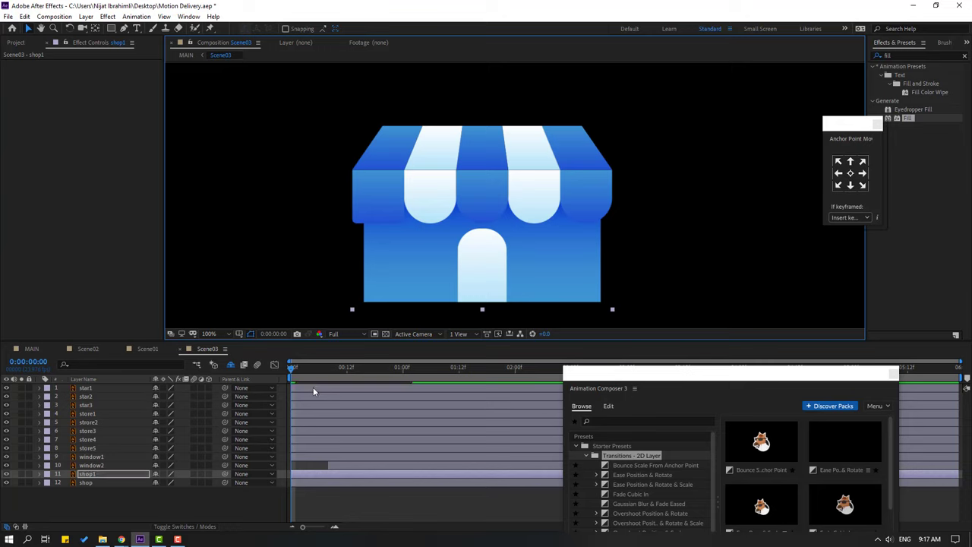
{"action": "key", "text": "space"}
{"action": "key", "text": "space"}
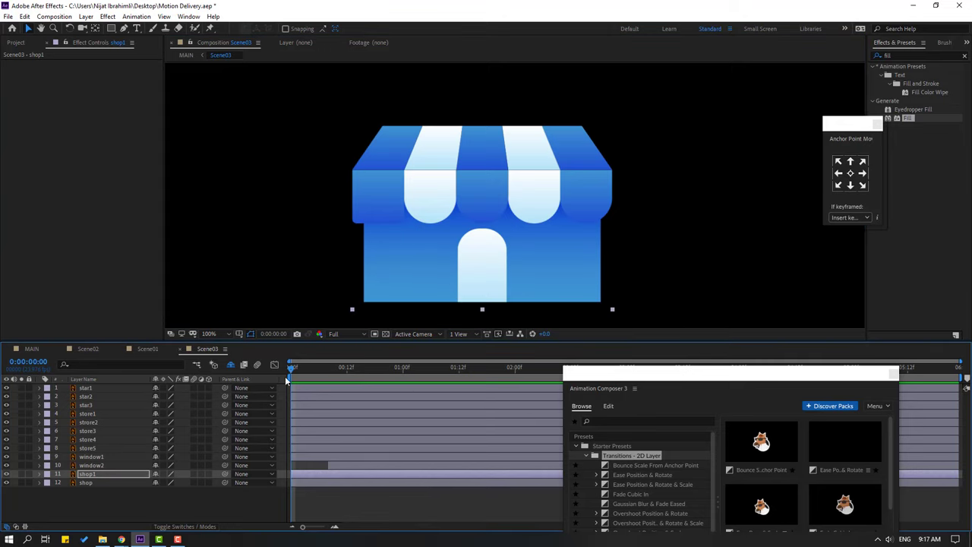
- Set shop1's Scale at the first keyframe to 0, 0% and preview the base growing from its centre
{"action": "key", "text": "s"}
{"action": "left_click", "coordinate": [214, 514]}
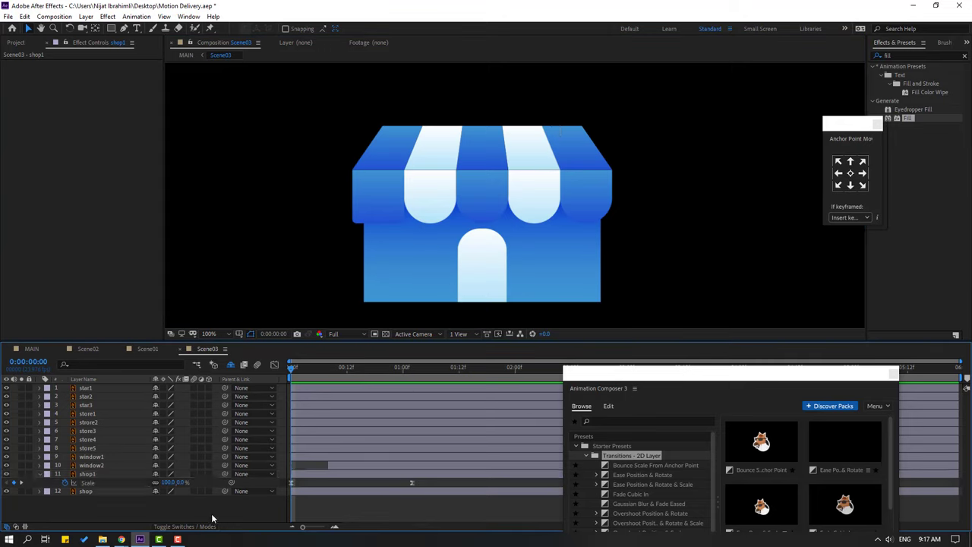
{"action": "left_click", "coordinate": [182, 483]}
{"action": "type", "text": "0"}
{"action": "key", "text": "Return"}
{"action": "left_click", "coordinate": [167, 483]}
{"action": "type", "text": "0"}
{"action": "key", "text": "Return"}
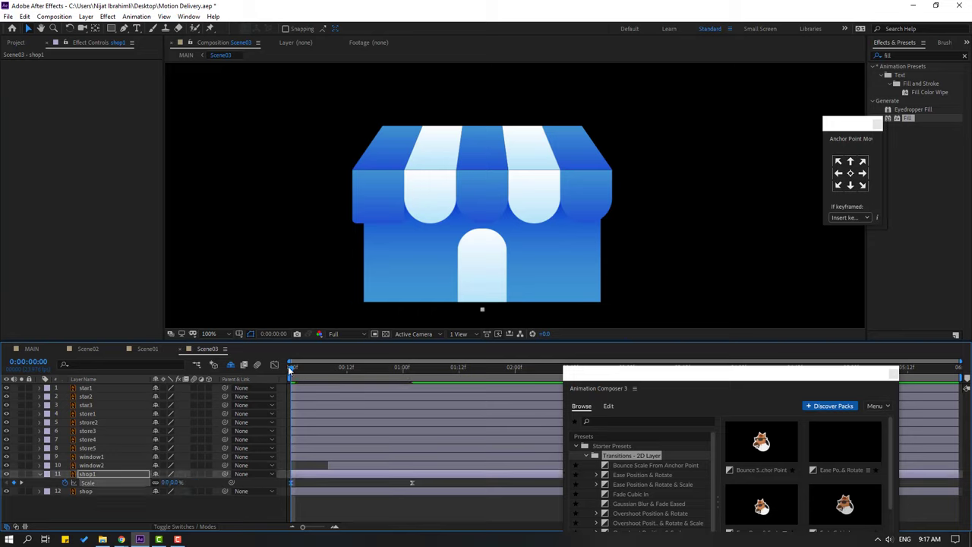
{"action": "key", "text": "space"}
{"action": "key", "text": "space"}
{"action": "key", "text": "space"}
{"action": "key", "text": "space"}
{"action": "key", "text": "space"}
{"action": "scroll", "coordinate": [339, 273], "scroll_direction": "down", "scroll_amount": 1}
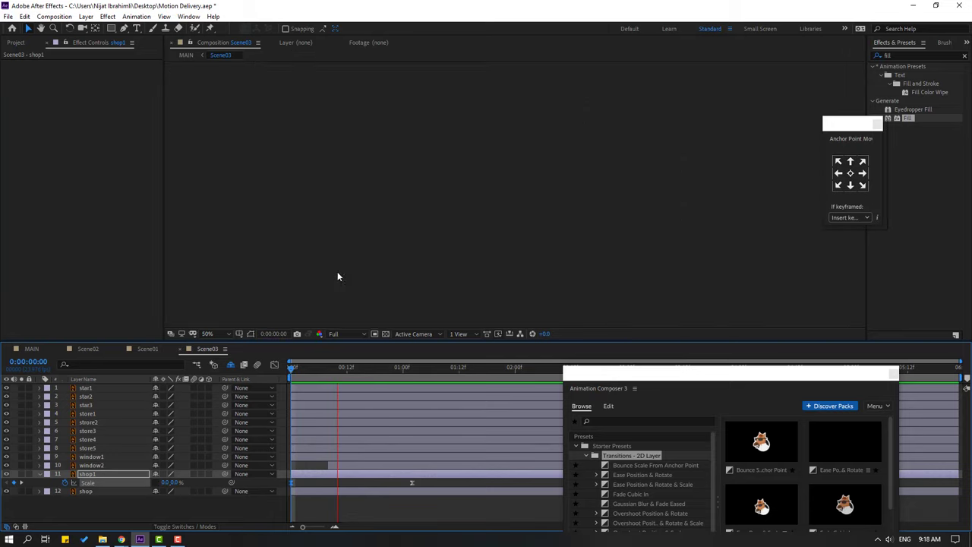
- Solo the shop layer, paste the Scale keyframes onto it at 0:00:00:00, and preview its animation alone
{"action": "left_click", "coordinate": [82, 493]}
{"action": "left_click", "coordinate": [21, 491]}
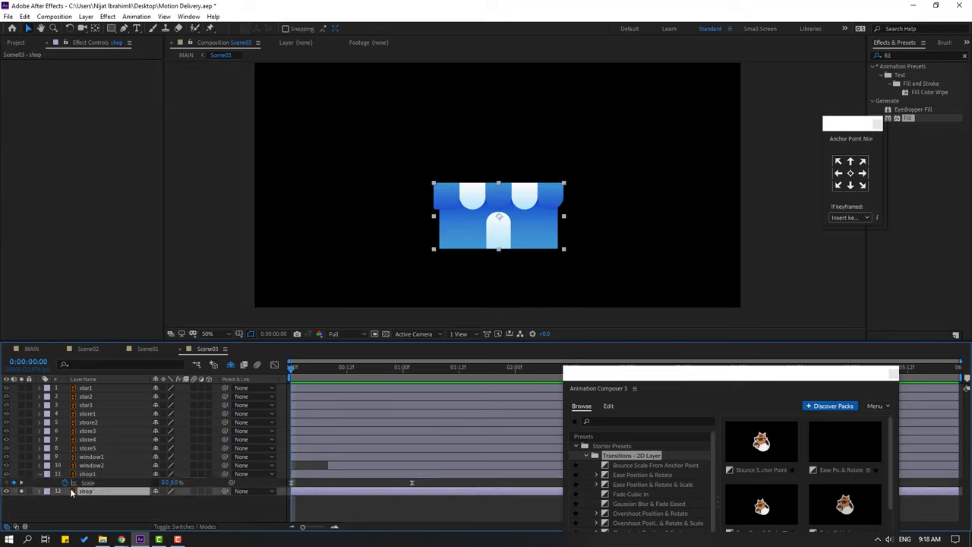
{"action": "key", "text": "s"}
{"action": "key", "text": "ctrl+v"}
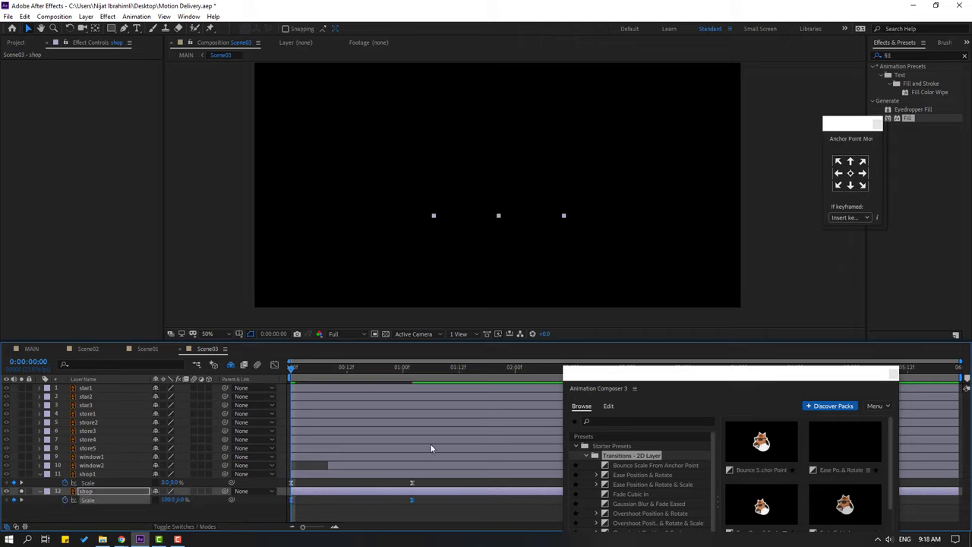
{"action": "key", "text": "space"}
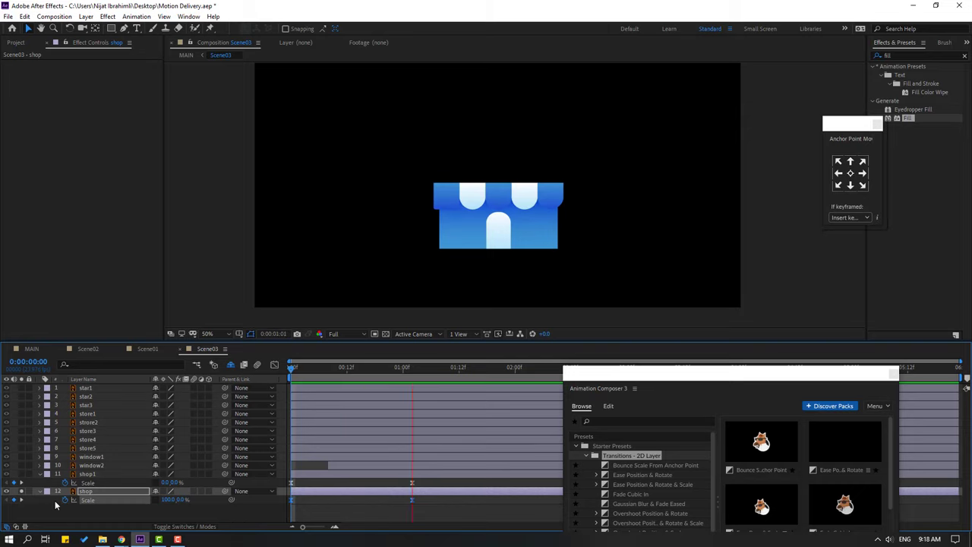
{"action": "key", "text": "space"}
- Turn off solo for the shop layer, preview the whole store animation, and select the shop1 layer
{"action": "left_click", "coordinate": [21, 491]}
{"action": "key", "text": "space"}
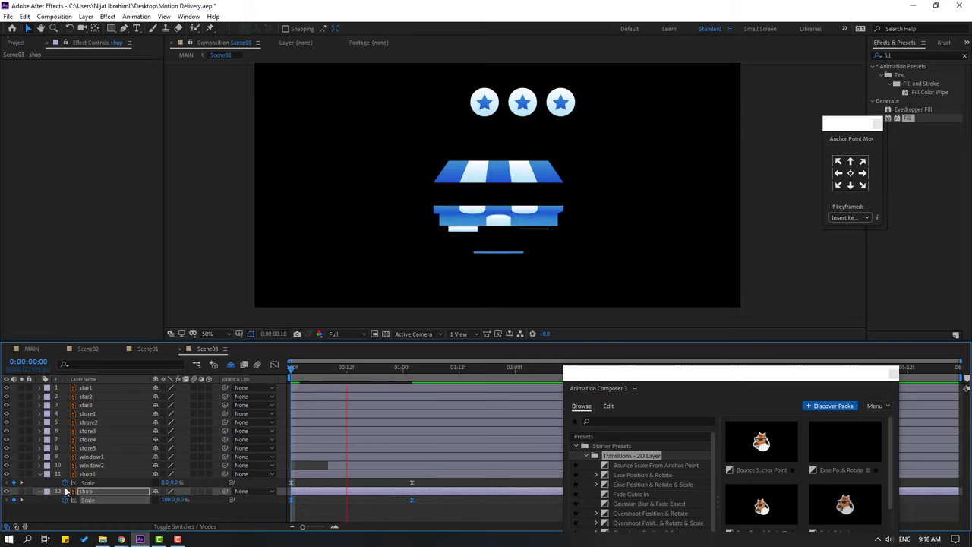
{"action": "key", "text": "space"}
{"action": "left_click", "coordinate": [303, 473]}
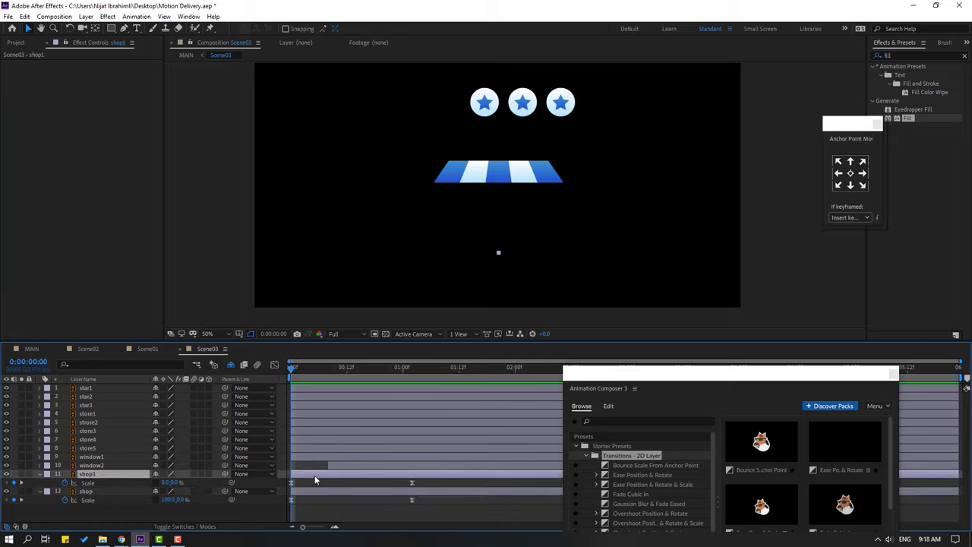
- Preview the store animation with shop1 starting four frames in, and shift the window1 and window2 layers slightly later
{"action": "key", "text": "space"}
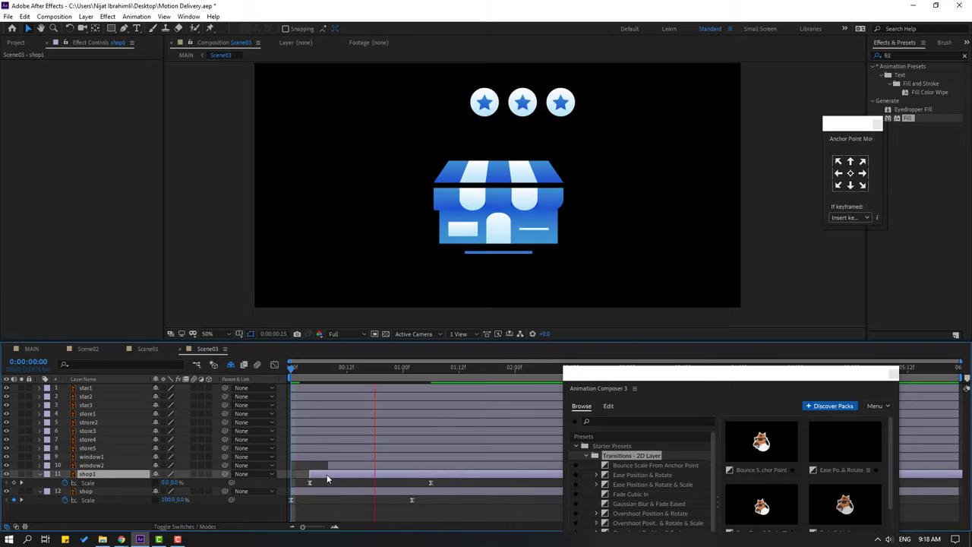
{"action": "key", "text": "space"}
{"action": "left_click", "coordinate": [108, 465]}
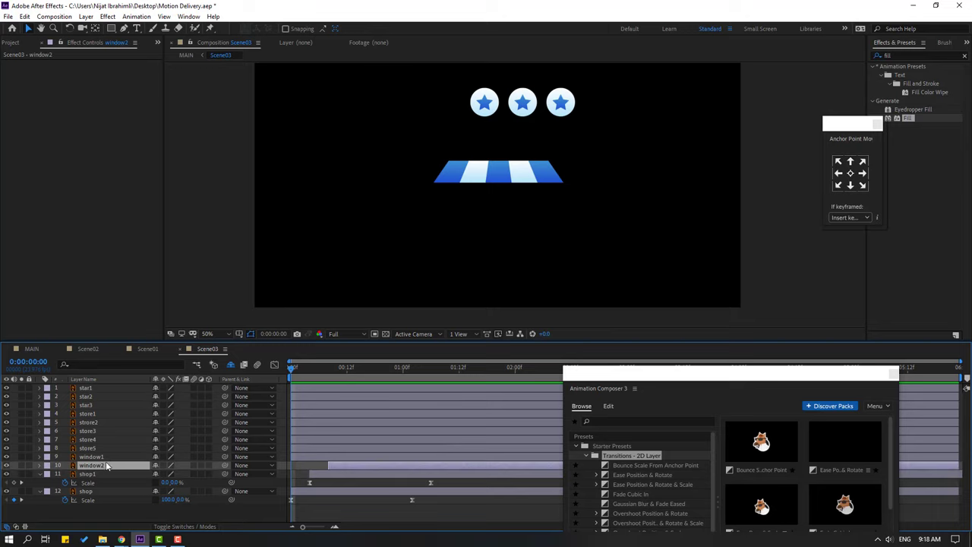
{"action": "left_click", "coordinate": [106, 458], "text": "shift"}
{"action": "left_click_drag", "start_coordinate": [340, 461], "coordinate": [349, 460]}
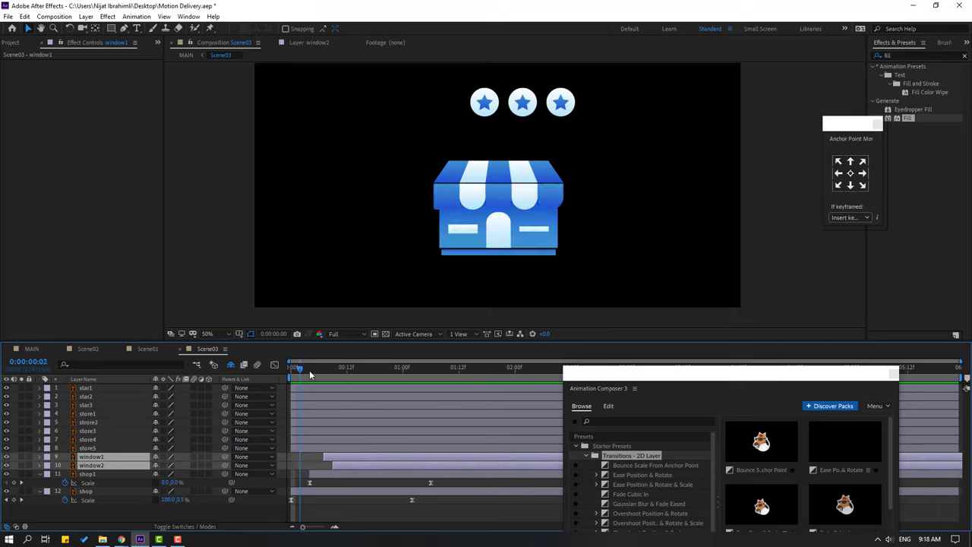
{"action": "left_click_drag", "start_coordinate": [309, 370], "coordinate": [291, 370]}
- Apply the Overshoot Scale From Anchor Point preset as an In transition to layers store1 to store5 and close the floating Animation Composer and anchor point windows
{"action": "left_click", "coordinate": [97, 449]}
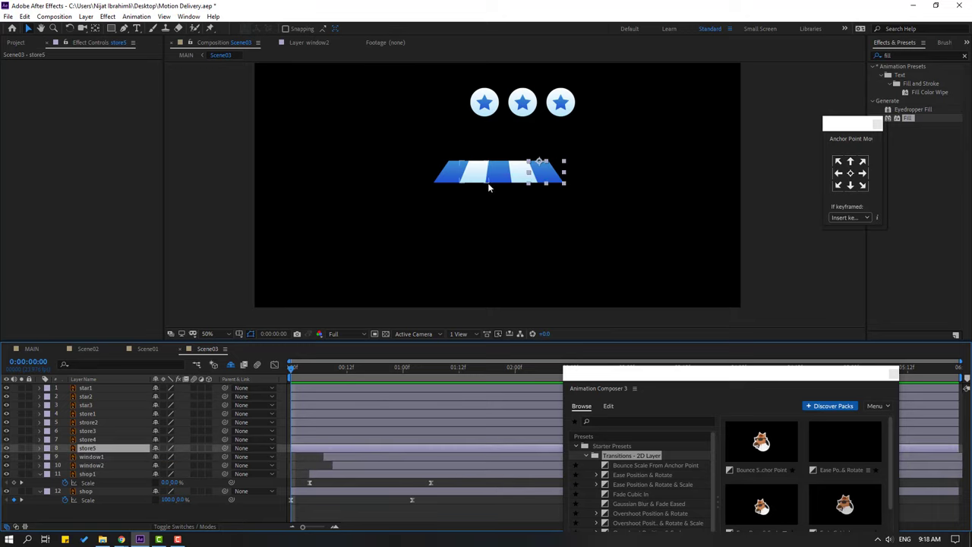
{"action": "left_click_drag", "start_coordinate": [581, 168], "coordinate": [376, 182]}
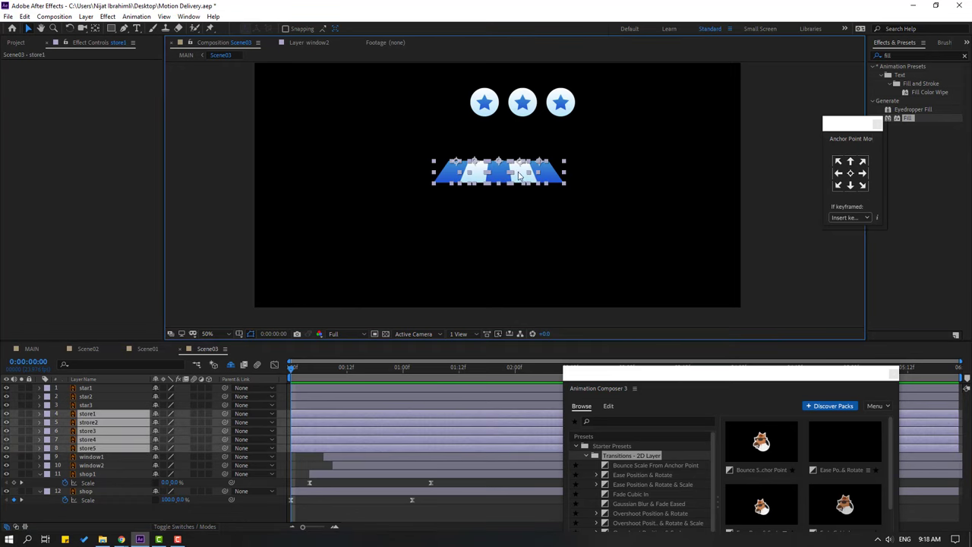
{"action": "left_click_drag", "start_coordinate": [756, 375], "coordinate": [717, 192]}
{"action": "left_click", "coordinate": [601, 358]}
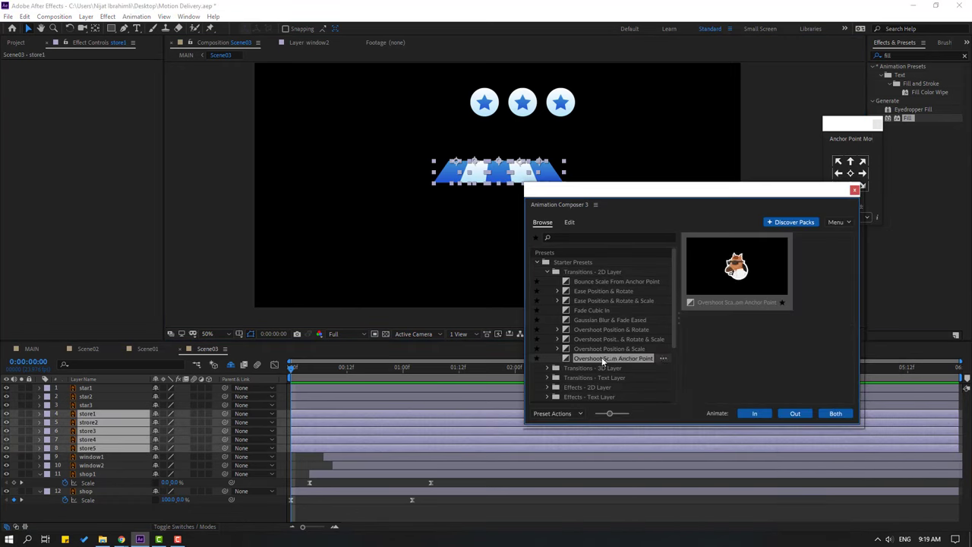
{"action": "left_click", "coordinate": [753, 413]}
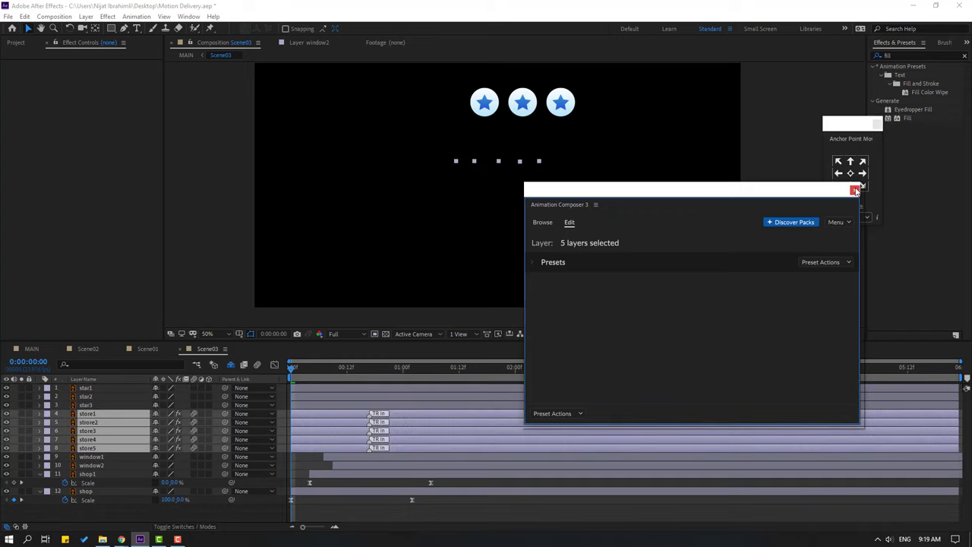
{"action": "left_click", "coordinate": [855, 189]}
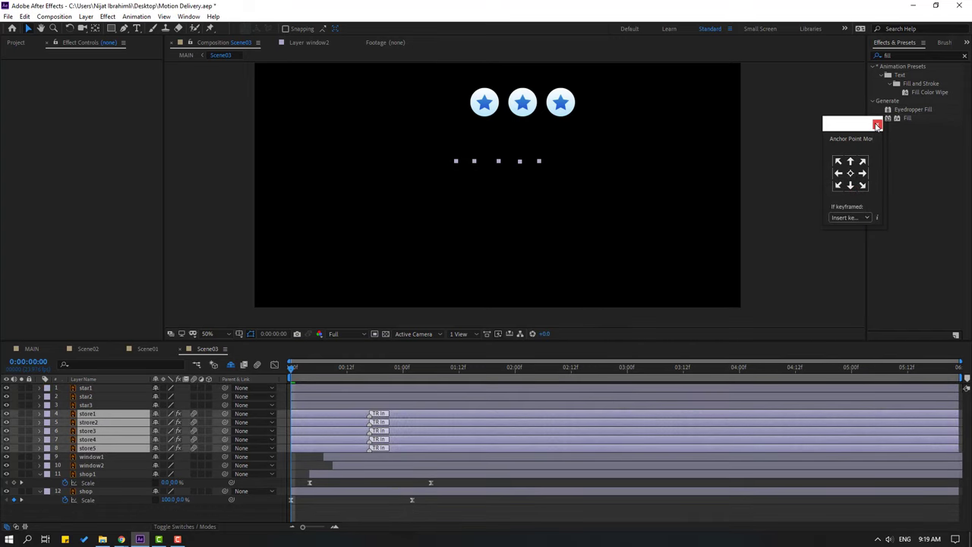
{"action": "left_click", "coordinate": [877, 125]}
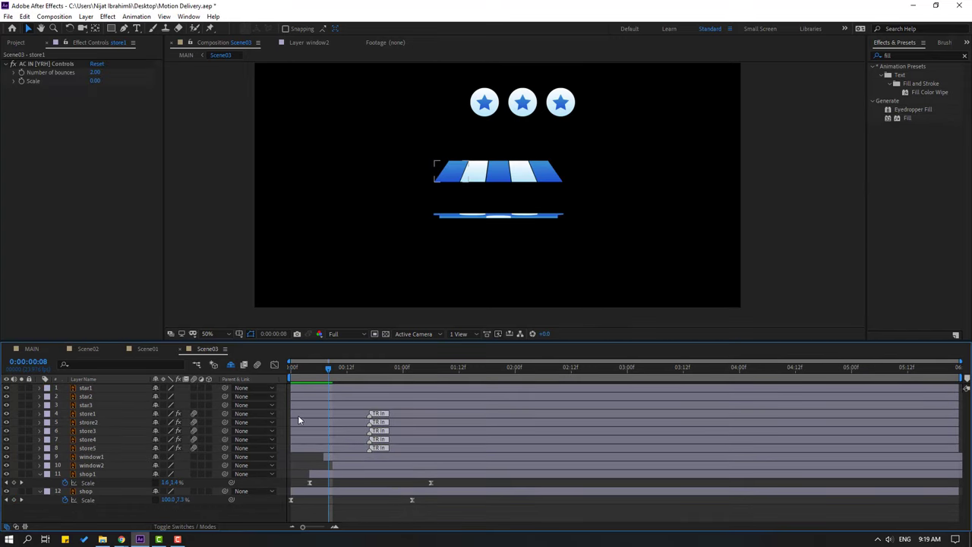
- Stagger the starts of store1 to store5, shift the whole group to begin at about frame 12, and preview the awning
{"action": "left_click_drag", "start_coordinate": [298, 421], "coordinate": [331, 450]}
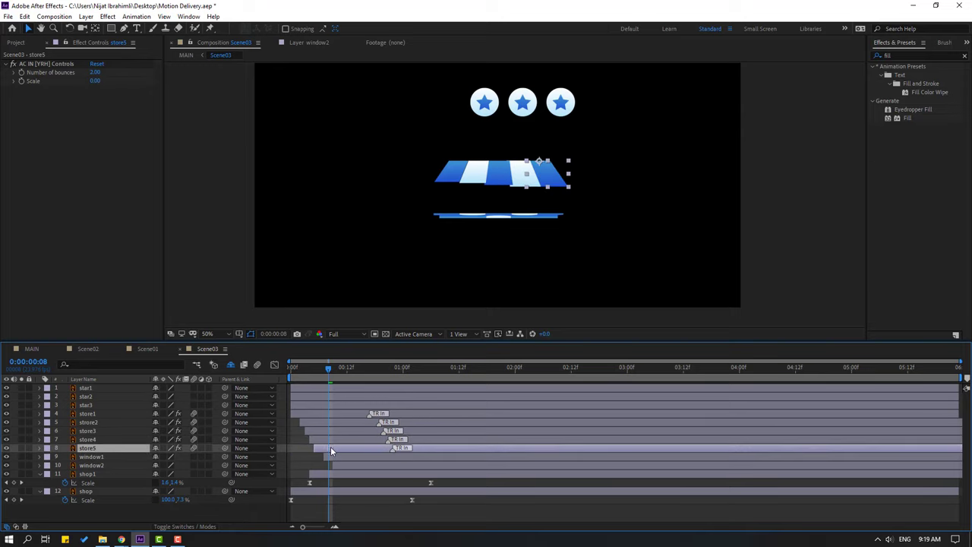
{"action": "left_click", "coordinate": [307, 413], "text": "shift"}
{"action": "mouse_move", "coordinate": [340, 370]}
{"action": "left_mouse_down"}
{"action": "mouse_move", "coordinate": [306, 369]}
{"action": "mouse_move", "coordinate": [346, 367]}
{"action": "left_mouse_up"}
{"action": "left_click_drag", "start_coordinate": [303, 413], "coordinate": [331, 413]}
{"action": "left_click_drag", "start_coordinate": [300, 369], "coordinate": [384, 367]}
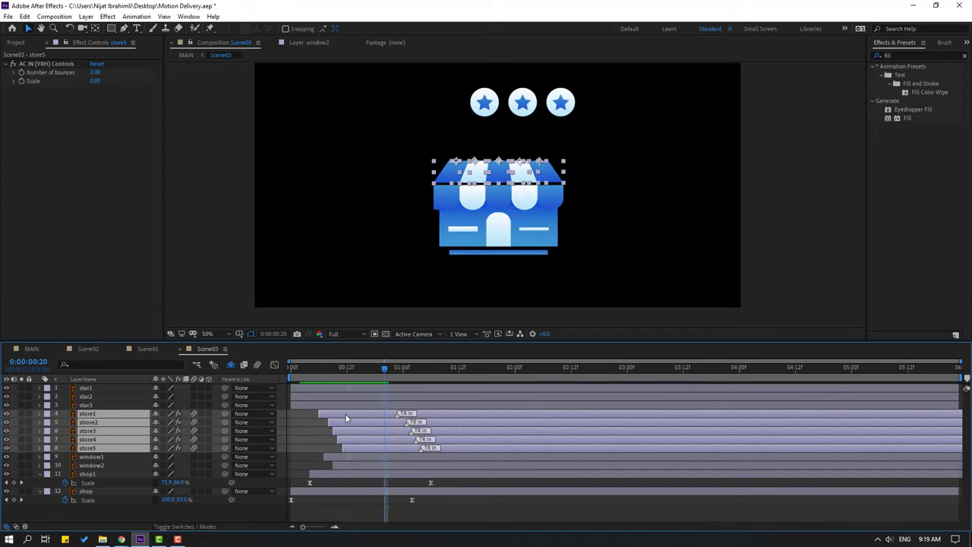
{"action": "left_click_drag", "start_coordinate": [346, 418], "coordinate": [374, 419]}
{"action": "left_click_drag", "start_coordinate": [384, 367], "coordinate": [407, 372]}
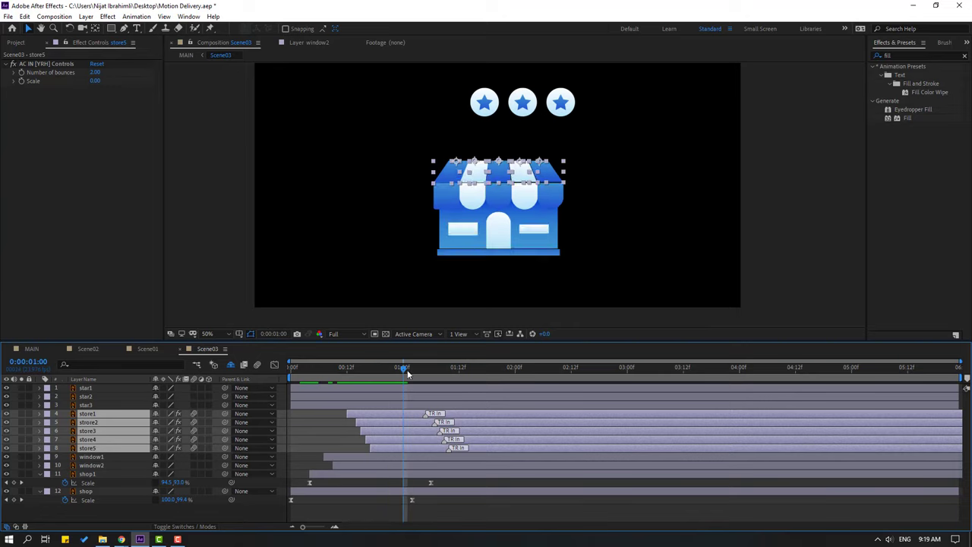
{"action": "key", "text": "space"}
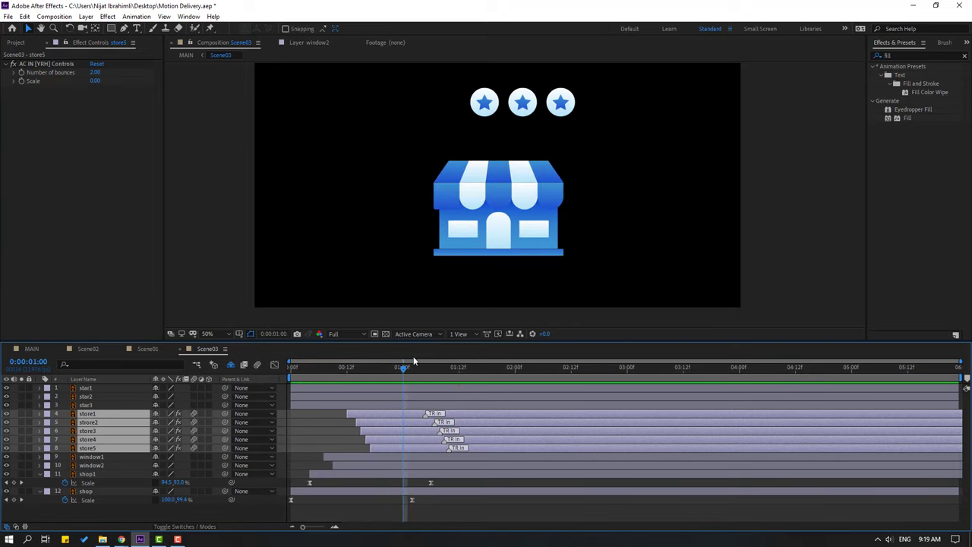
- Move the ending Scale keyframes of shop1 and shop earlier to speed up their growth, and preview
{"action": "left_click", "coordinate": [305, 369]}
{"action": "left_click_drag", "start_coordinate": [440, 479], "coordinate": [352, 501]}
{"action": "key", "text": "space"}
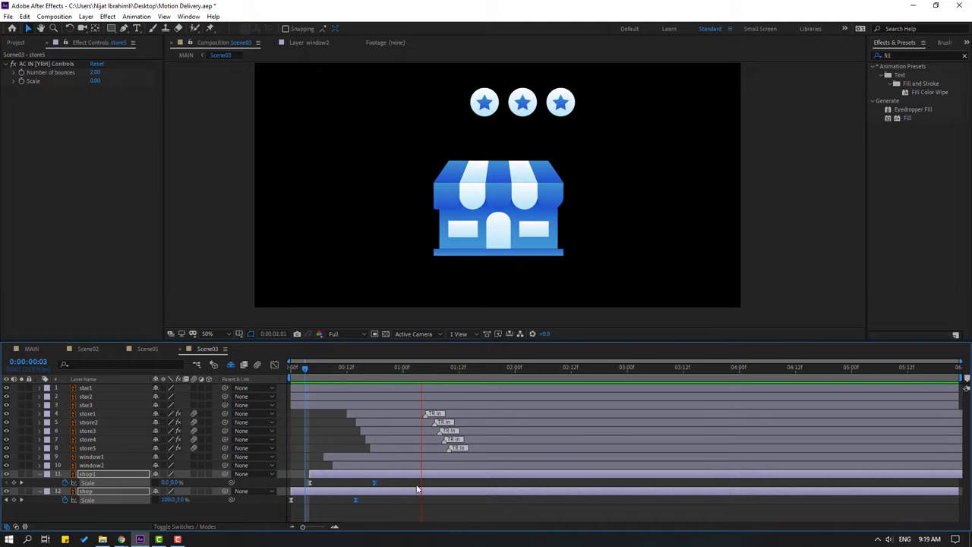
{"action": "key", "text": "space"}
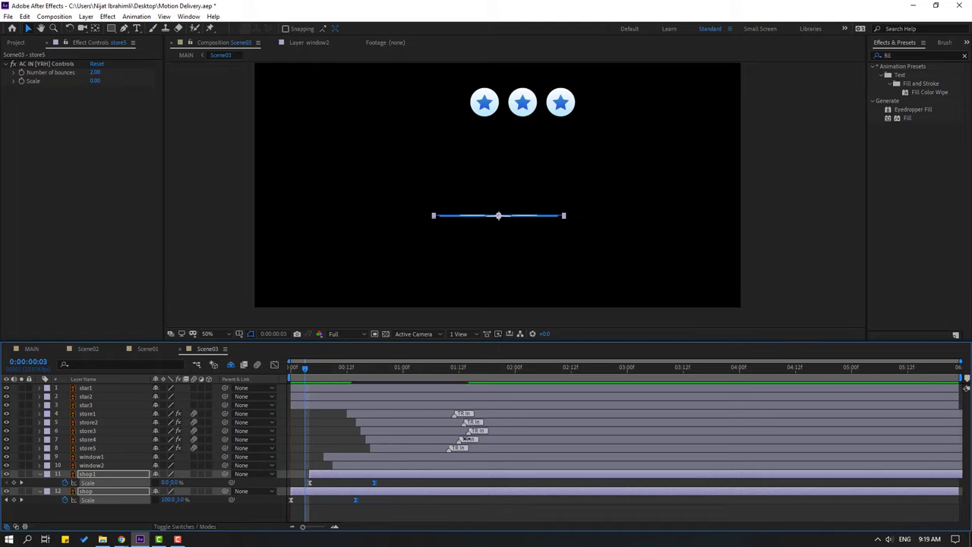
- With the stripes' TR In markers extended, shift store1 to store5 together about six frames earlier and preview the result
{"action": "left_click", "coordinate": [403, 446]}
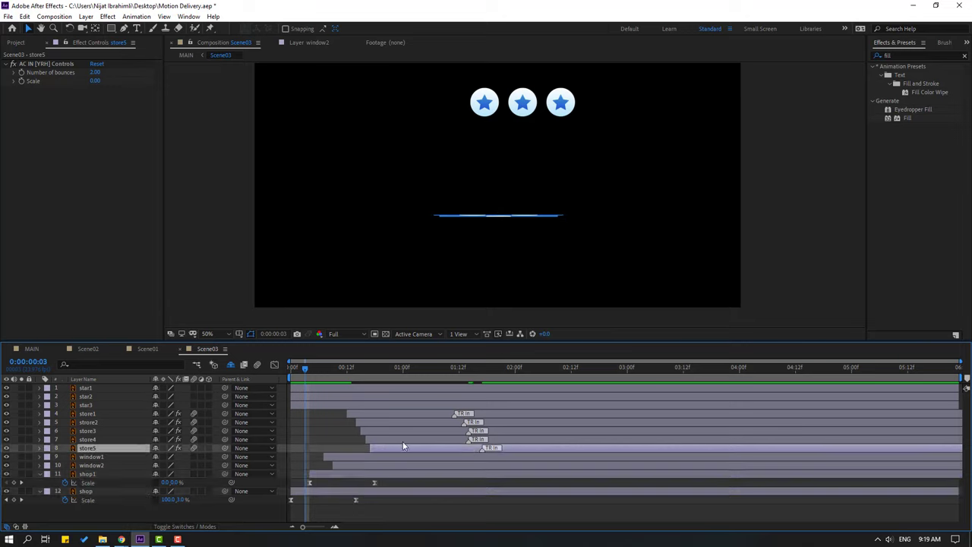
{"action": "left_click", "coordinate": [375, 413], "text": "shift"}
{"action": "left_click_drag", "start_coordinate": [386, 413], "coordinate": [358, 415]}
{"action": "key", "text": "space"}
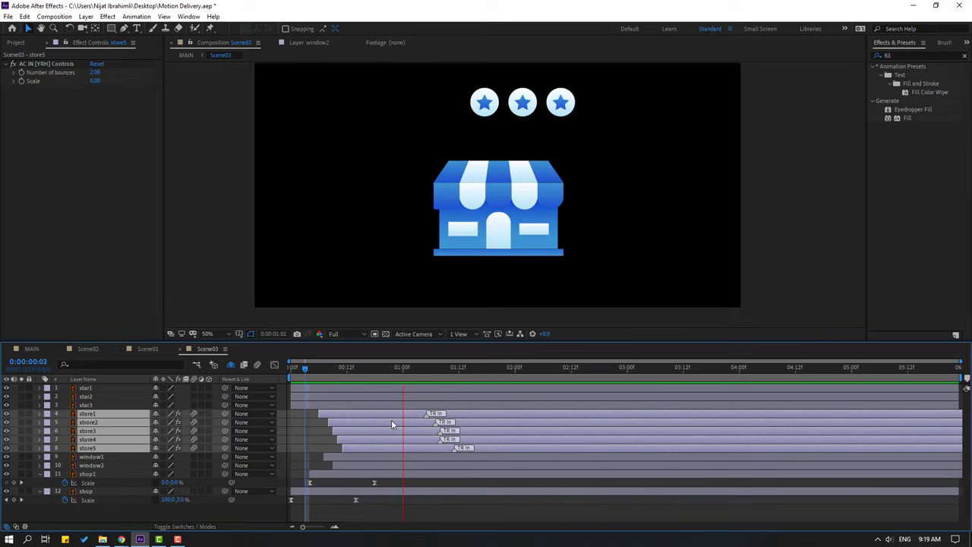
{"action": "key", "text": "space"}
{"action": "key", "text": "space"}
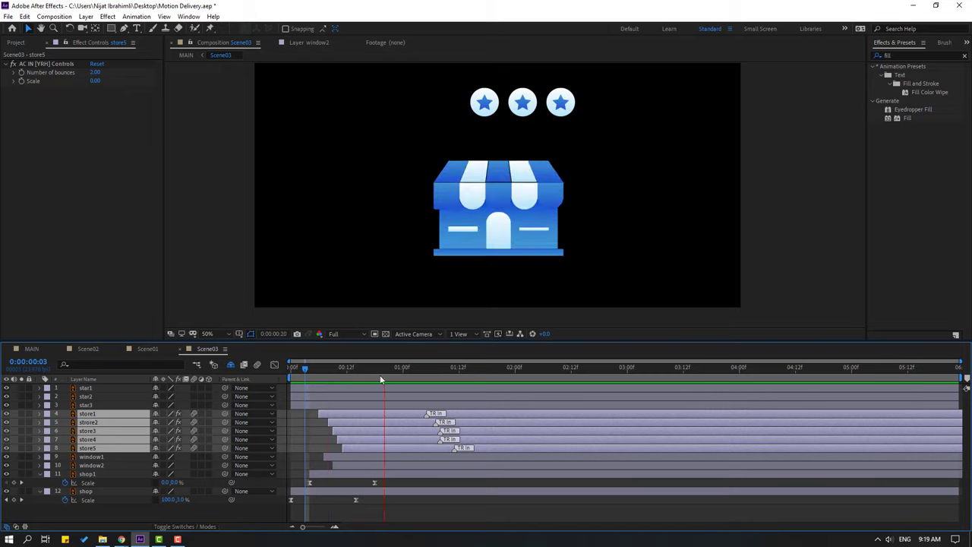
{"action": "key", "text": "space"}
- Widen the stagger between store1 and store5, starting store1 at frame 3 and store5 at about frame 18, and preview
{"action": "left_click", "coordinate": [327, 426]}
{"action": "left_click_drag", "start_coordinate": [334, 415], "coordinate": [382, 448]}
{"action": "left_click", "coordinate": [339, 422]}
{"action": "key", "text": "space"}
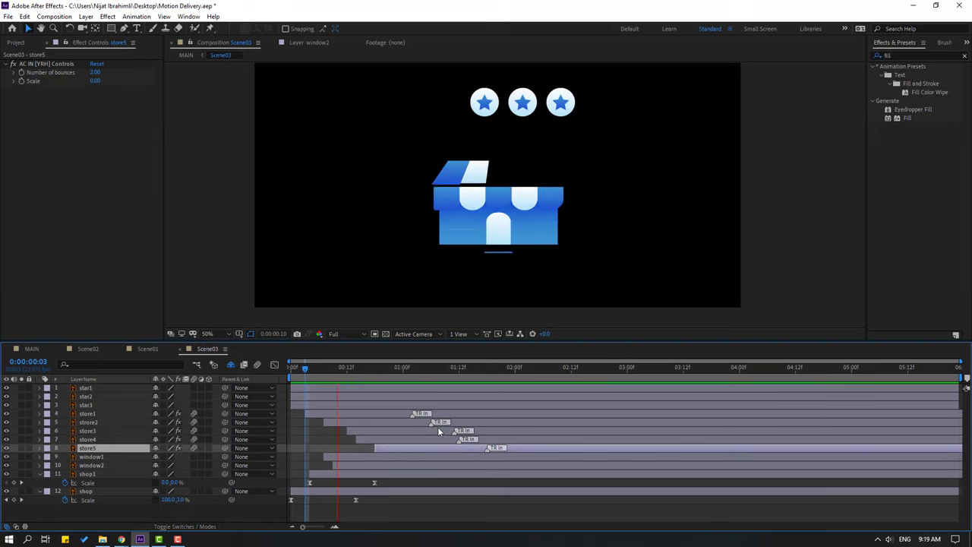
{"action": "key", "text": "space"}
{"action": "key", "text": "space"}
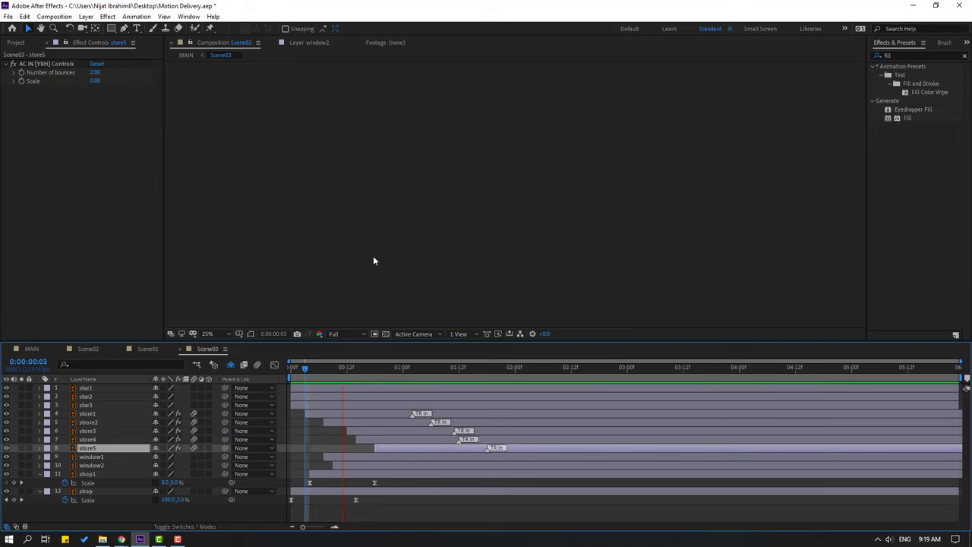
- In the MAIN composition, reposition the Scene03 layer so the store sits lower over the truck, and preview it
{"action": "left_click", "coordinate": [31, 348]}
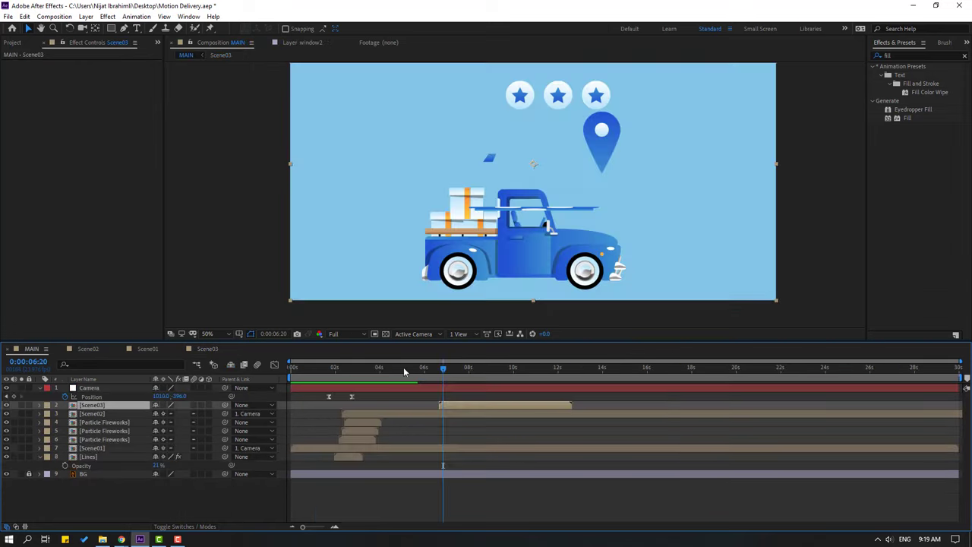
{"action": "left_click_drag", "start_coordinate": [404, 372], "coordinate": [472, 371]}
{"action": "left_click_drag", "start_coordinate": [556, 188], "coordinate": [542, 215]}
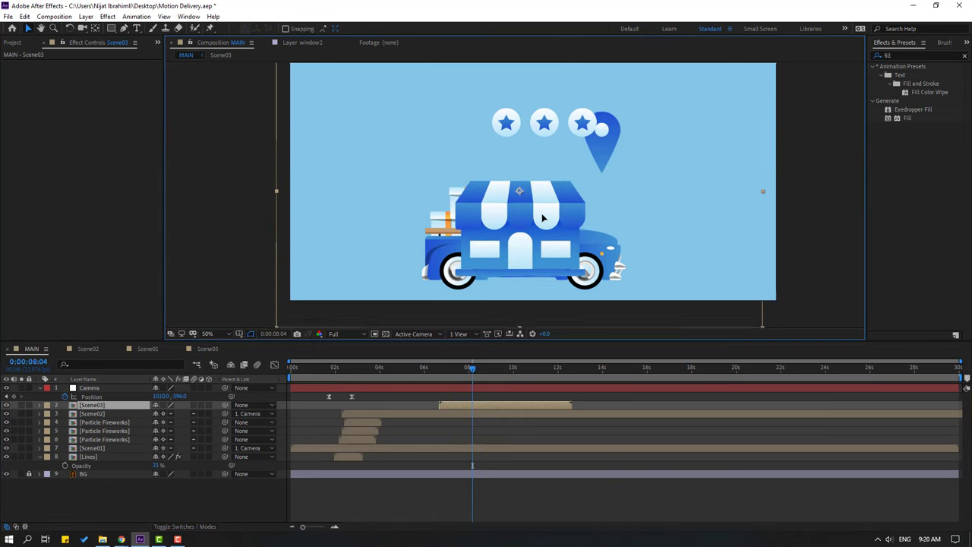
{"action": "key", "text": "space"}
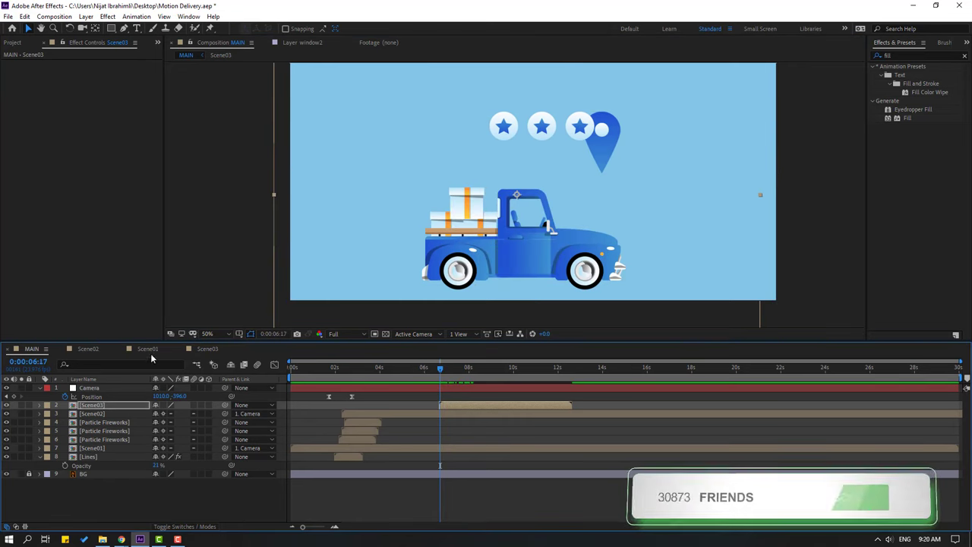
- Open the Scene02 composition and collapse the properties of all its layers
{"action": "left_click", "coordinate": [90, 348]}
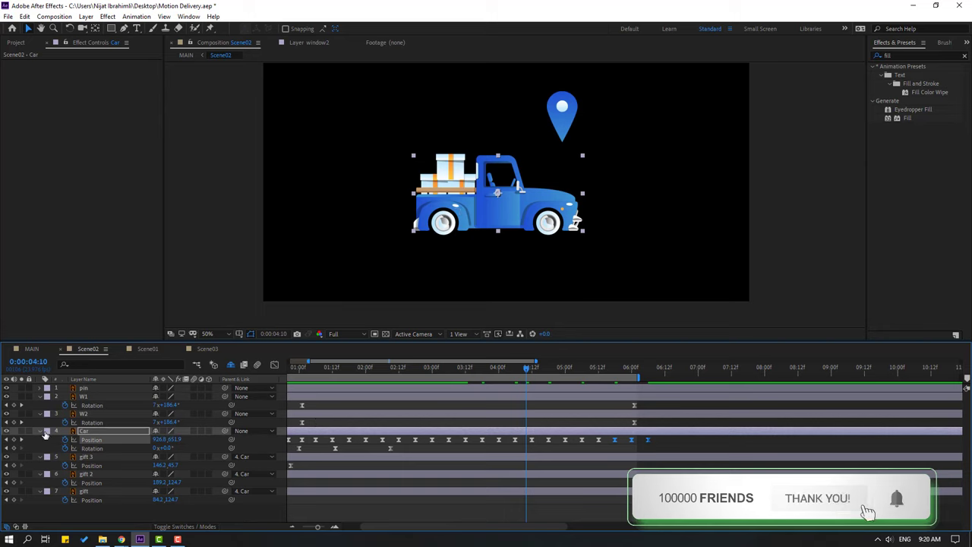
{"action": "key", "text": "ctrl+a"}
{"action": "left_click", "coordinate": [40, 397]}
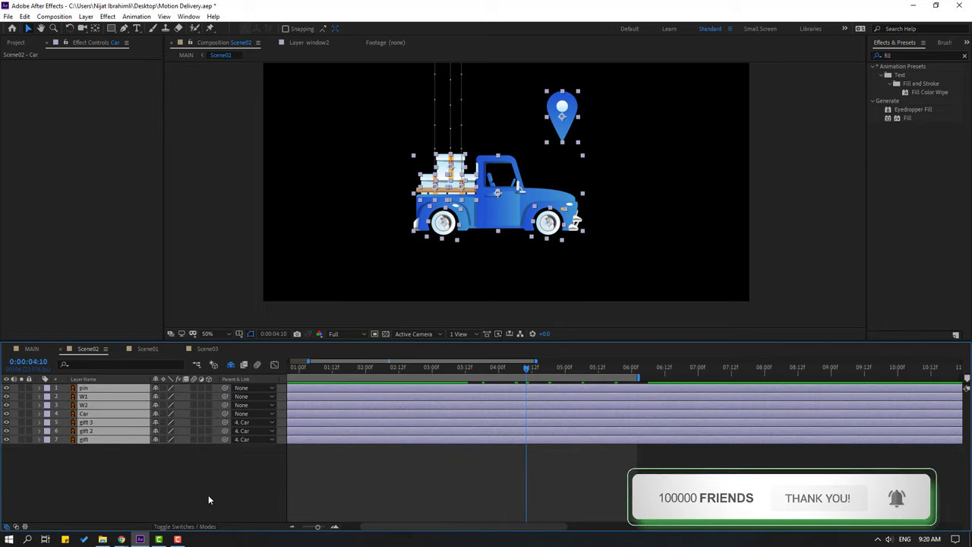
{"action": "left_click", "coordinate": [208, 497]}
- Keyframe the Car layer's unlinked Scale from 100, 100% at 0:00:02:20 to 0, 100% at 0:00:03:06
{"action": "left_click", "coordinate": [505, 216]}
{"action": "left_click_drag", "start_coordinate": [345, 367], "coordinate": [421, 367]}
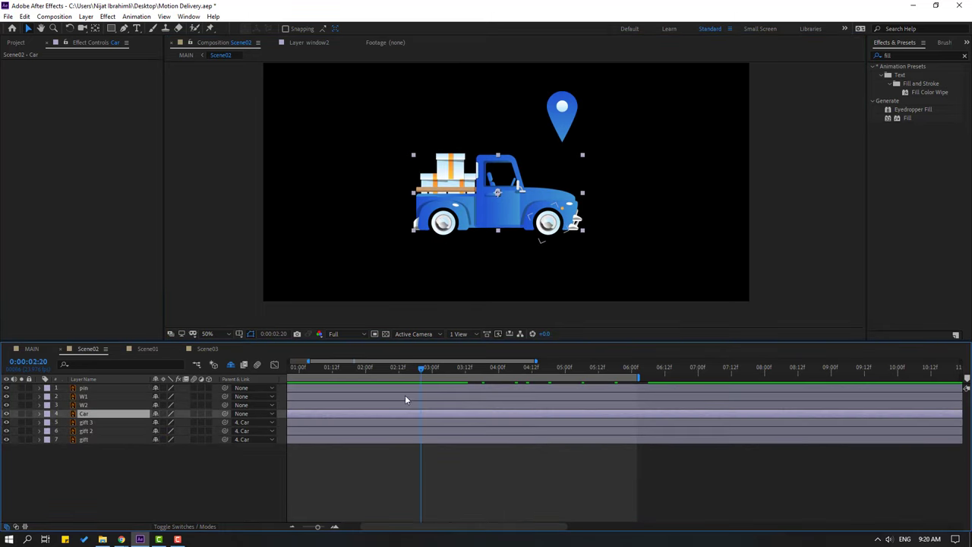
{"action": "key", "text": "s"}
{"action": "left_click", "coordinate": [155, 427]}
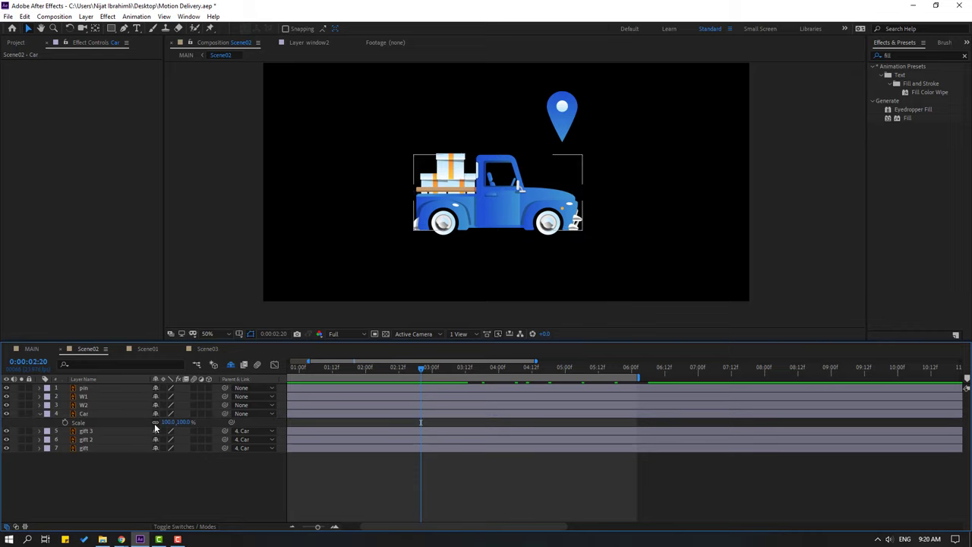
{"action": "left_click", "coordinate": [70, 424]}
{"action": "left_click_drag", "start_coordinate": [422, 367], "coordinate": [447, 370]}
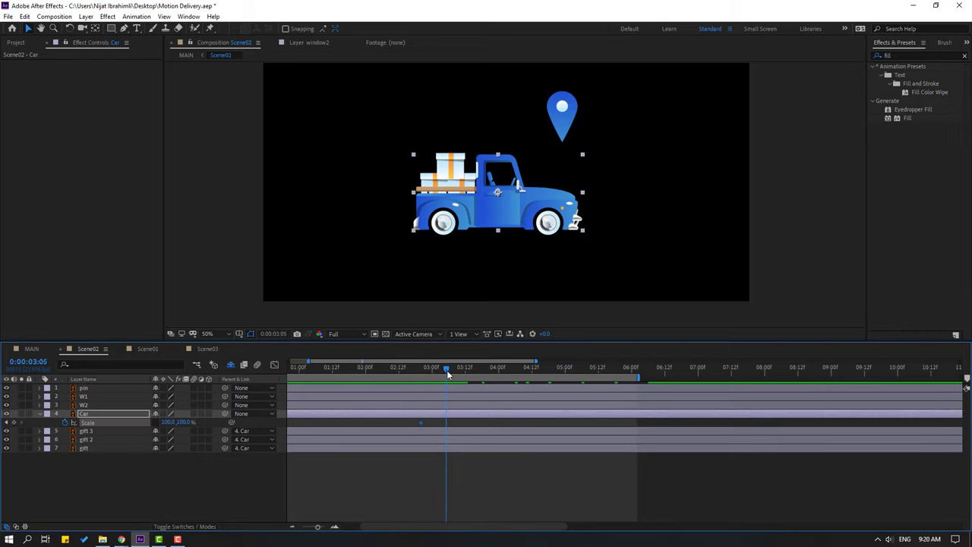
{"action": "left_click_drag", "start_coordinate": [168, 422], "coordinate": [147, 422]}
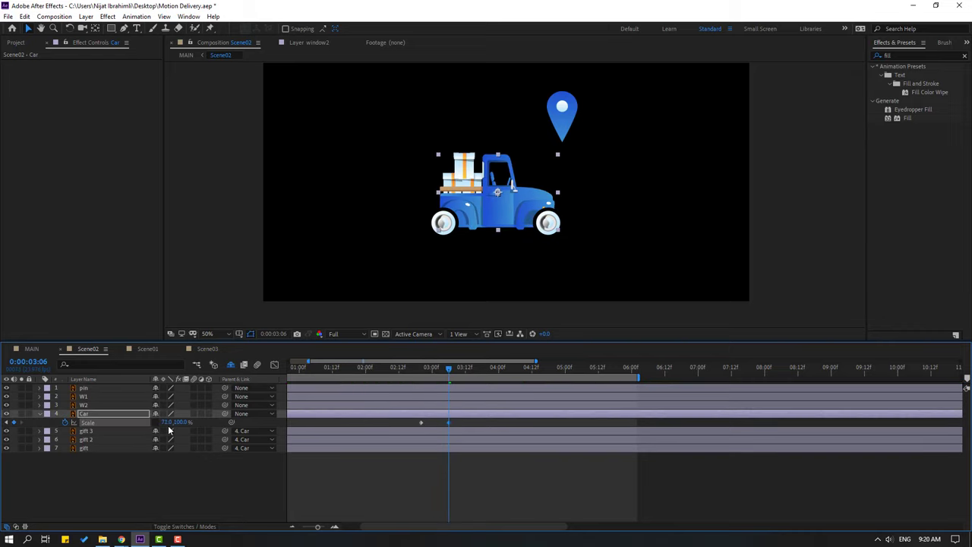
{"action": "key", "text": "Return"}
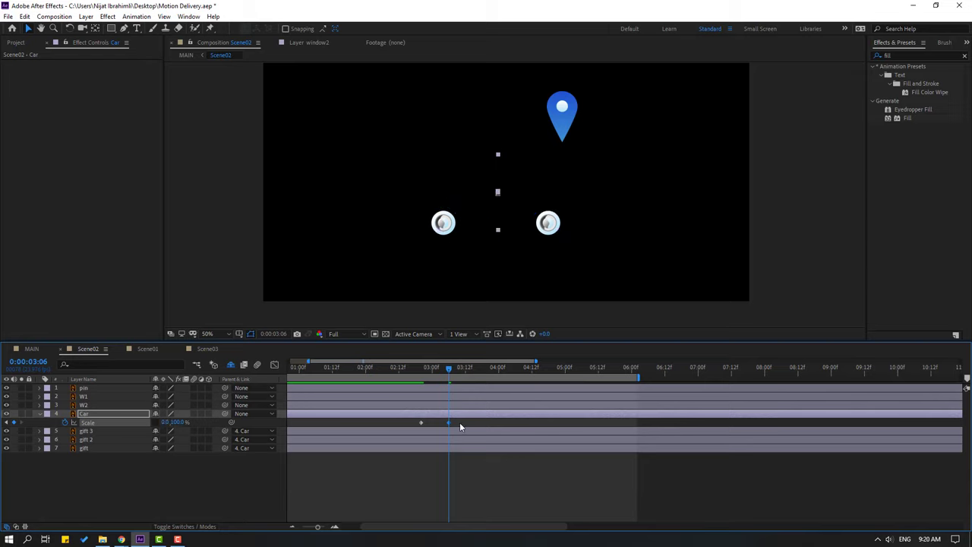
- Apply Easy Ease to the Car's two Scale keyframes and retime them to run from 0:00:03:07 to about 0:00:04:01
{"action": "right_click", "coordinate": [420, 423]}
{"action": "mouse_move", "coordinate": [471, 417]}
{"action": "left_click", "coordinate": [608, 447]}
{"action": "left_click_drag", "start_coordinate": [404, 372], "coordinate": [508, 426]}
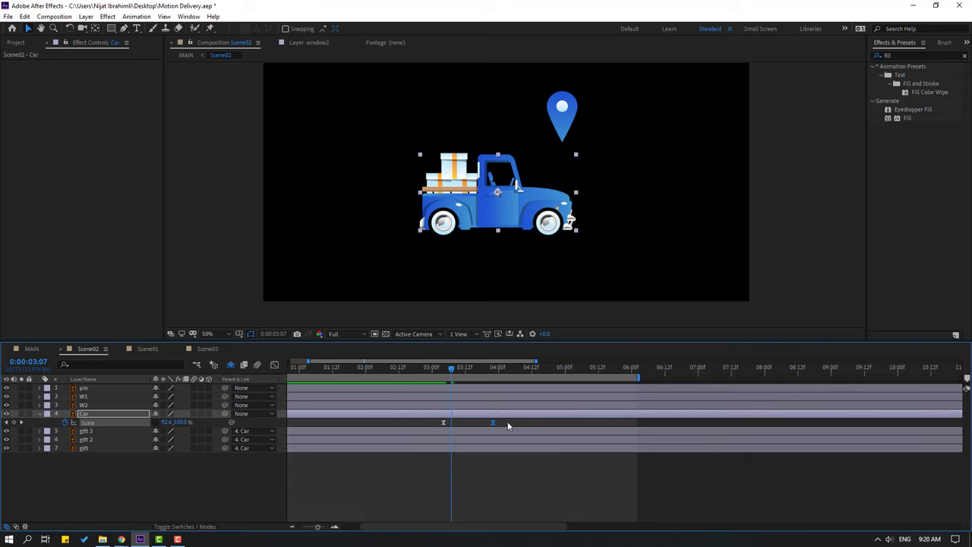
- Raise the first Scale keyframe's outgoing influence in the Car's speed graph and preview with the work area starting at 0:00:02:14
{"action": "left_click", "coordinate": [275, 366]}
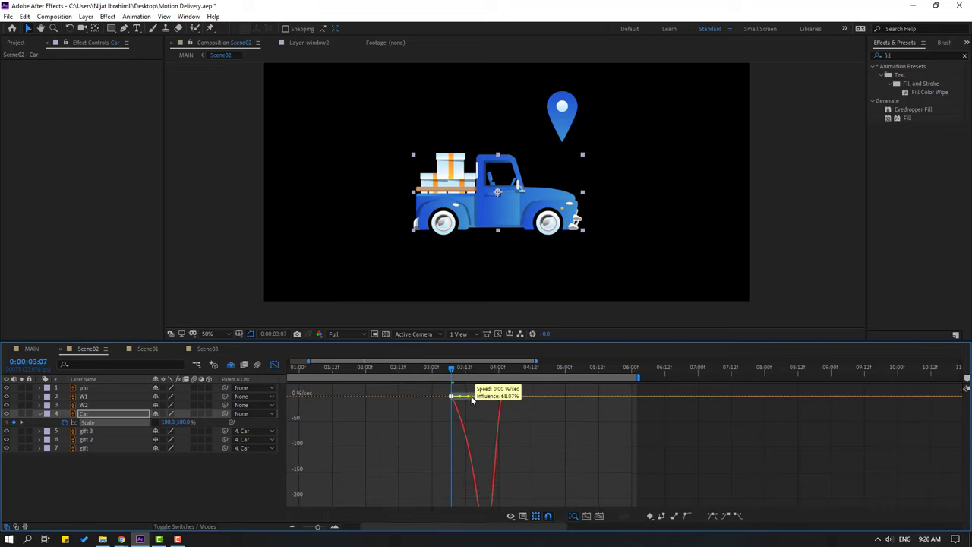
{"action": "left_click", "coordinate": [404, 370]}
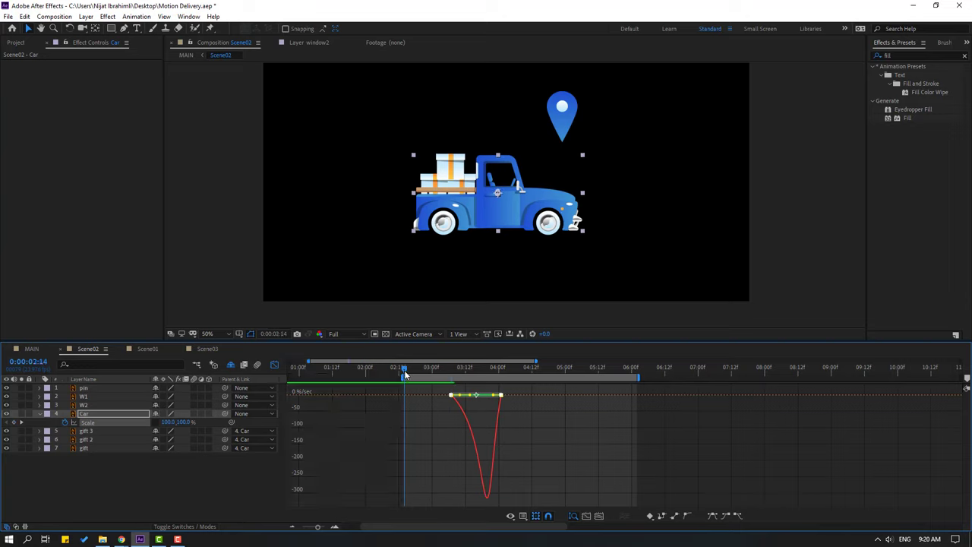
{"action": "key", "text": "k"}
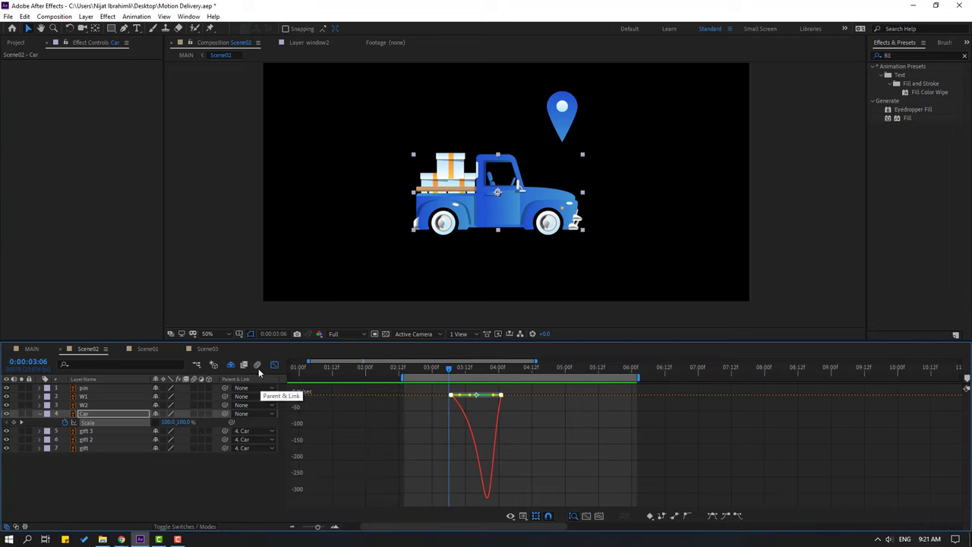
{"action": "left_click", "coordinate": [274, 366]}
- Add a null object, centre its anchor point and place it over the middle of the truck body
{"action": "left_click", "coordinate": [122, 499]}
{"action": "right_click", "coordinate": [134, 499]}
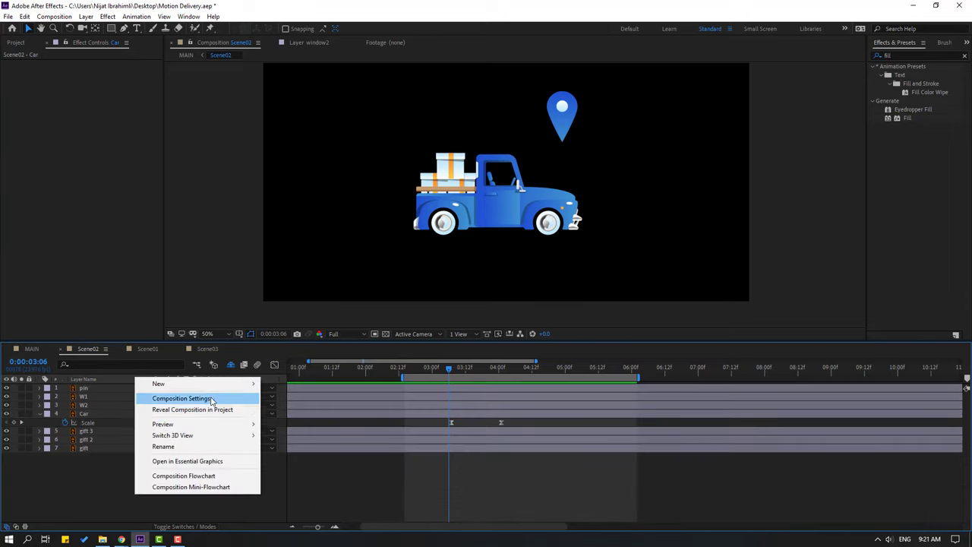
{"action": "mouse_move", "coordinate": [190, 383]}
{"action": "left_click", "coordinate": [296, 443]}
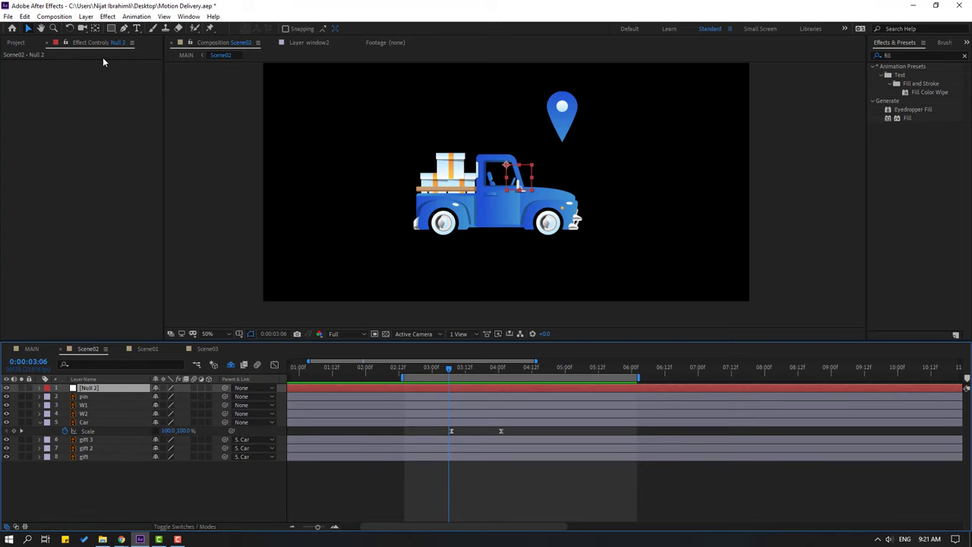
{"action": "left_click", "coordinate": [94, 28]}
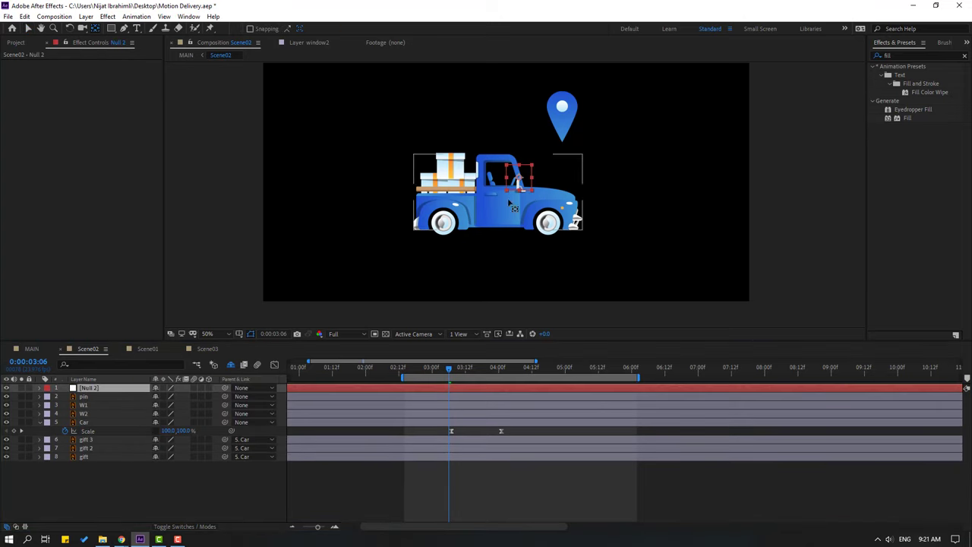
{"action": "left_click_drag", "start_coordinate": [506, 164], "coordinate": [518, 175]}
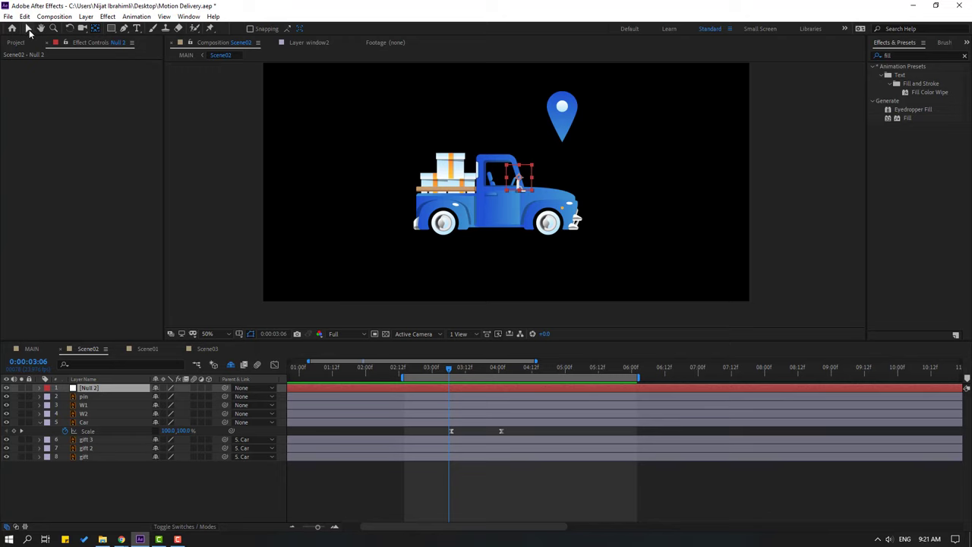
{"action": "left_click", "coordinate": [28, 28]}
{"action": "left_click_drag", "start_coordinate": [527, 181], "coordinate": [502, 201]}
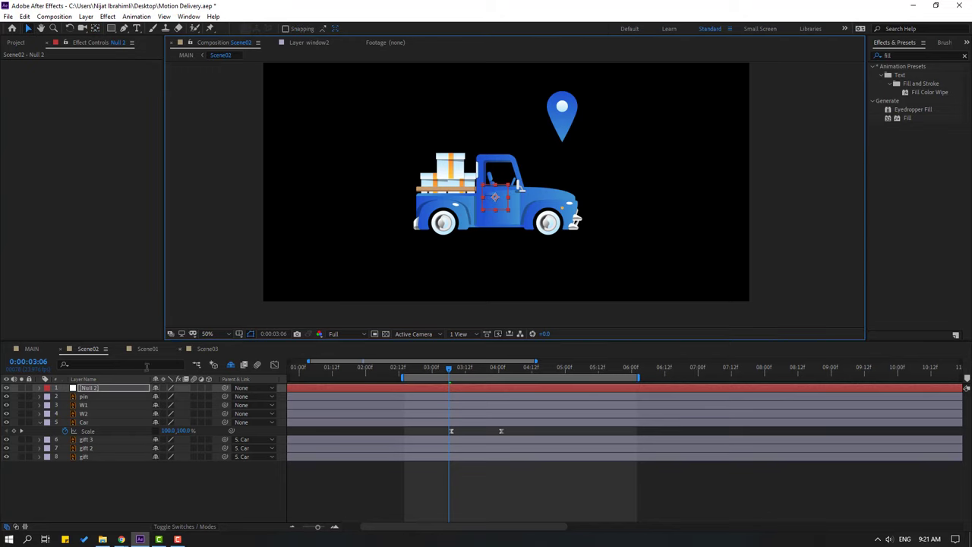
- Parent the Car layer to the new null
{"action": "left_click", "coordinate": [91, 431]}
{"action": "left_click", "coordinate": [83, 422]}
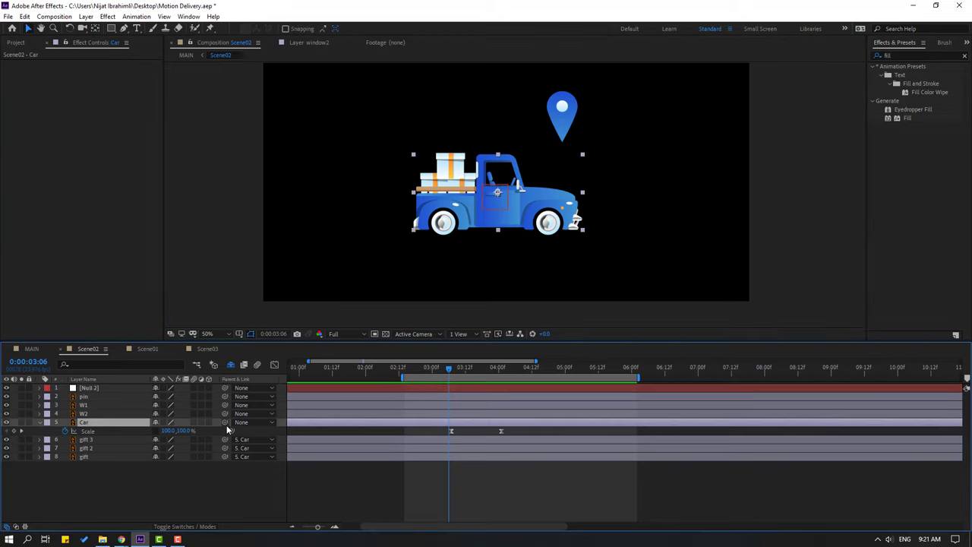
{"action": "left_click_drag", "start_coordinate": [225, 424], "coordinate": [92, 388]}
- Keyframe the null's Position at 916, 668 at 0:00:03:07, 916, 678 at 0:00:03:13 and 916, 584 at 0:00:03:18
{"action": "left_click", "coordinate": [99, 391]}
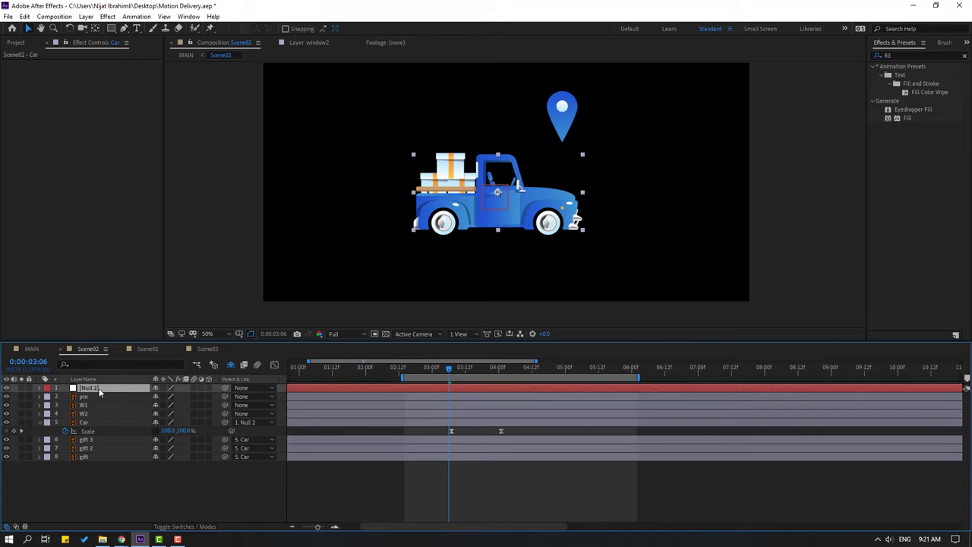
{"action": "left_click", "coordinate": [453, 370]}
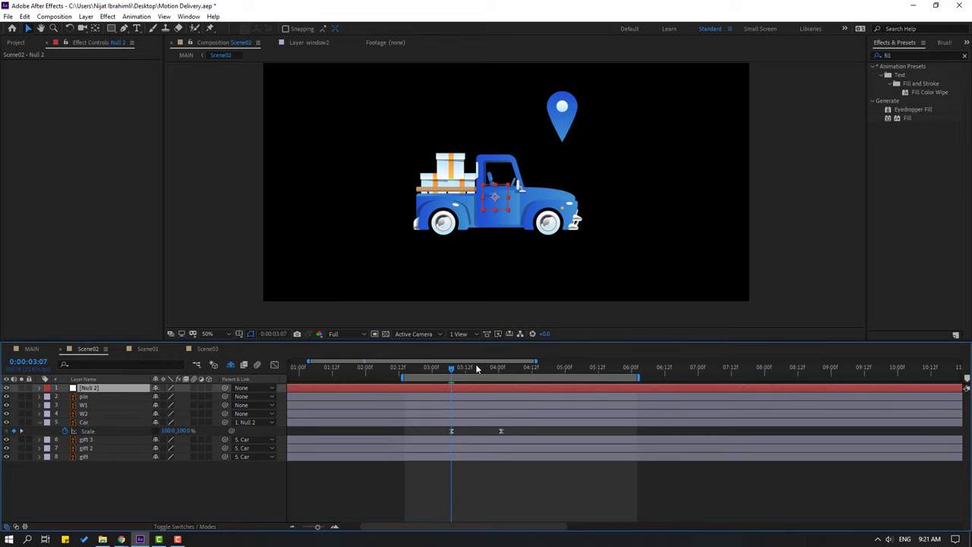
{"action": "key", "text": "alt+shift+p"}
{"action": "left_click", "coordinate": [68, 397]}
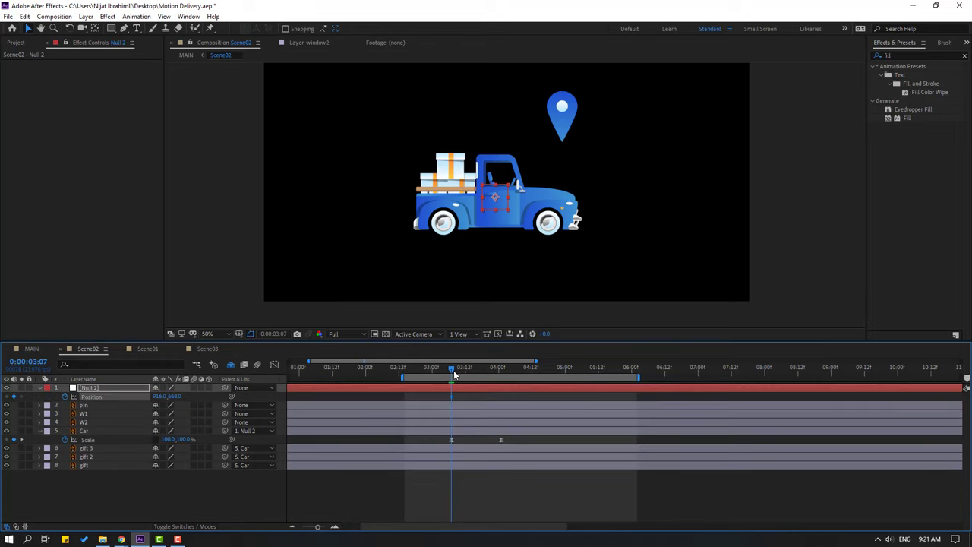
{"action": "left_click_drag", "start_coordinate": [453, 369], "coordinate": [468, 370]}
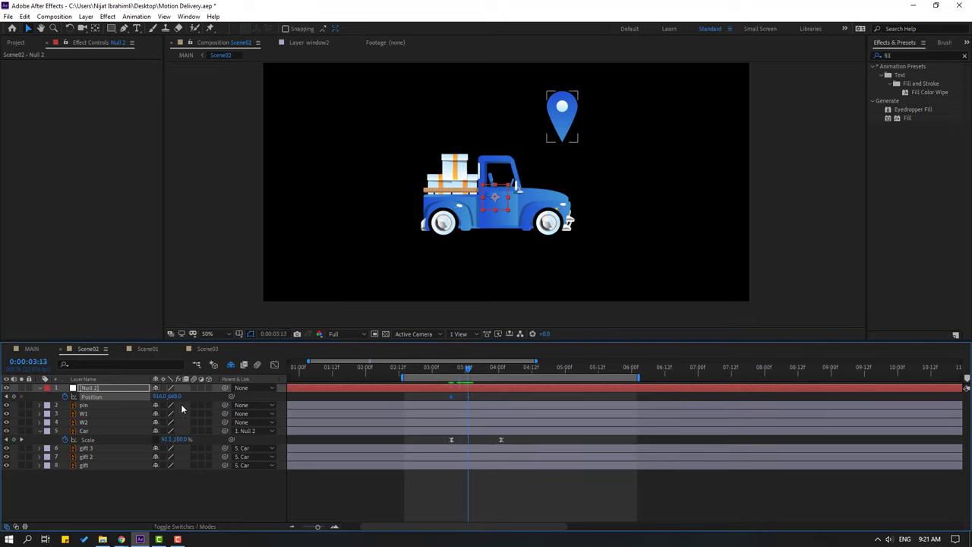
{"action": "left_click_drag", "start_coordinate": [175, 396], "coordinate": [124, 397]}
{"action": "left_click", "coordinate": [480, 371]}
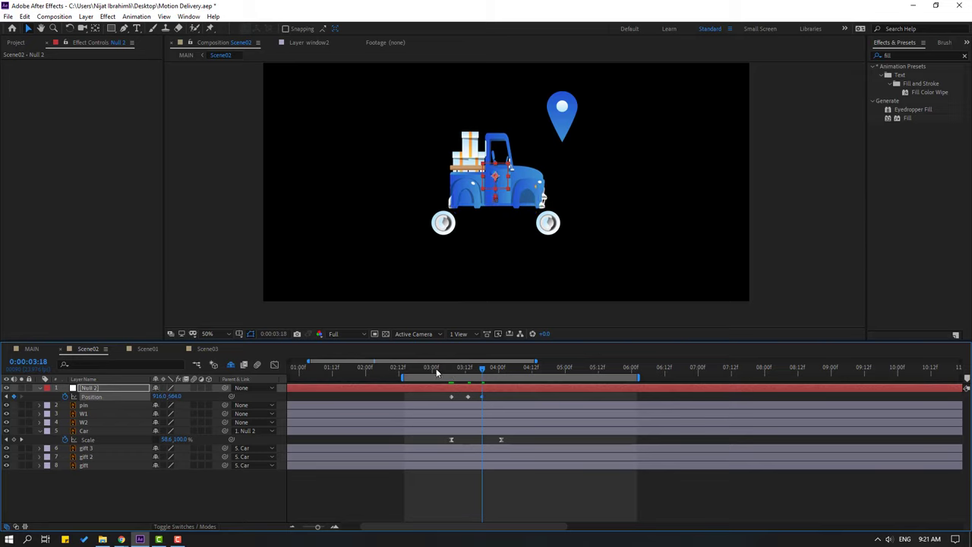
- Apply Easy Ease to the null's three Position keyframes and preview the truck's hop
{"action": "left_click_drag", "start_coordinate": [436, 370], "coordinate": [450, 396]}
{"action": "right_click", "coordinate": [450, 397]}
{"action": "mouse_move", "coordinate": [501, 521]}
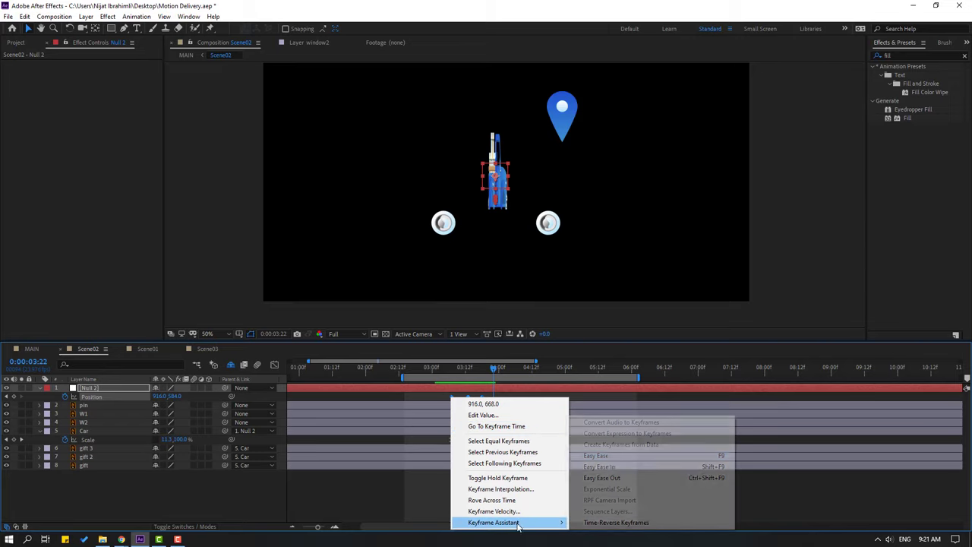
{"action": "left_click", "coordinate": [600, 454]}
{"action": "key", "text": "space"}
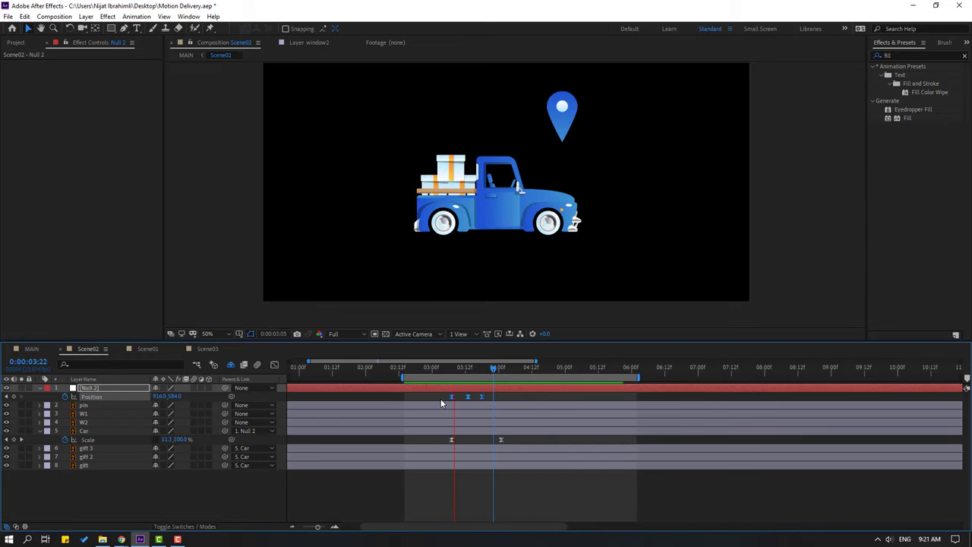
- Set the null's Position keyframe at 0:00:03:18 to 916, 460 and preview the higher jump
{"action": "left_click_drag", "start_coordinate": [448, 367], "coordinate": [482, 367]}
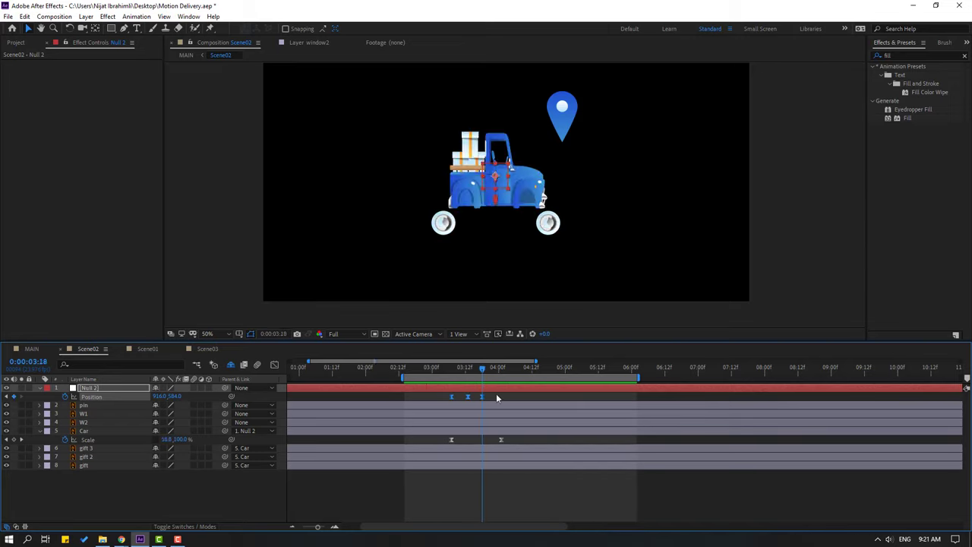
{"action": "key", "text": "space"}
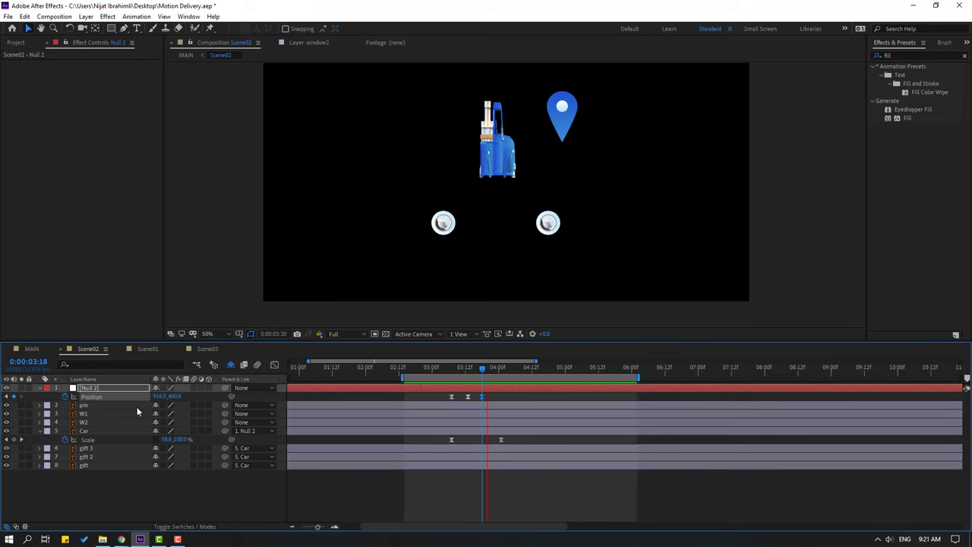
{"action": "key", "text": "space"}
- Increase the middle Position keyframe's outgoing influence in the null's speed graph and preview the motion
{"action": "key", "text": "shift+F3"}
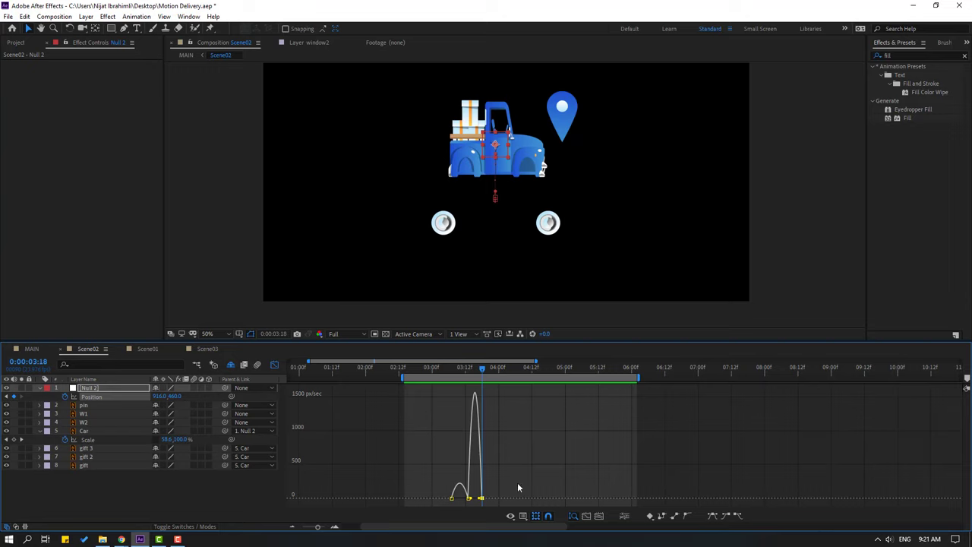
{"action": "scroll", "coordinate": [521, 488], "scroll_direction": "up", "scroll_amount": 5}
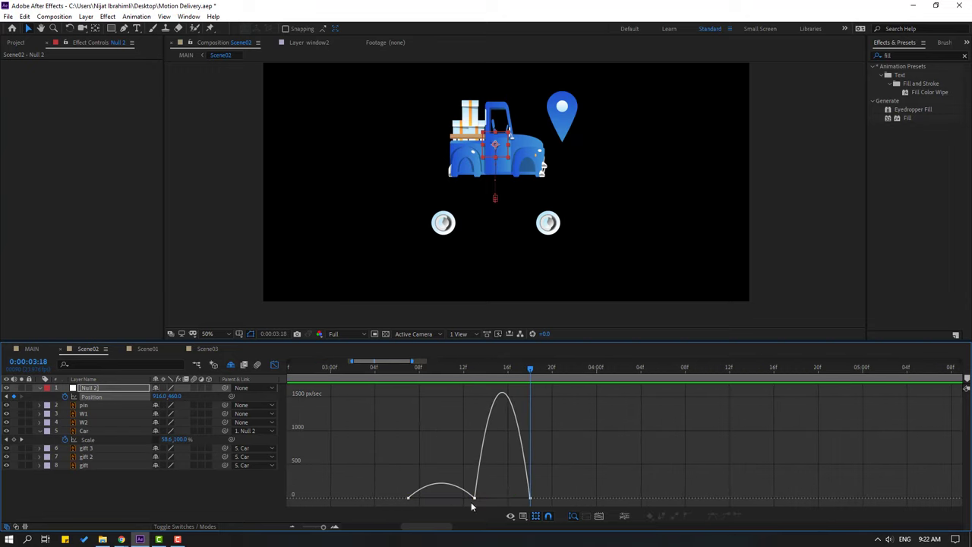
{"action": "left_click_drag", "start_coordinate": [484, 498], "coordinate": [499, 498]}
{"action": "key", "text": "space"}
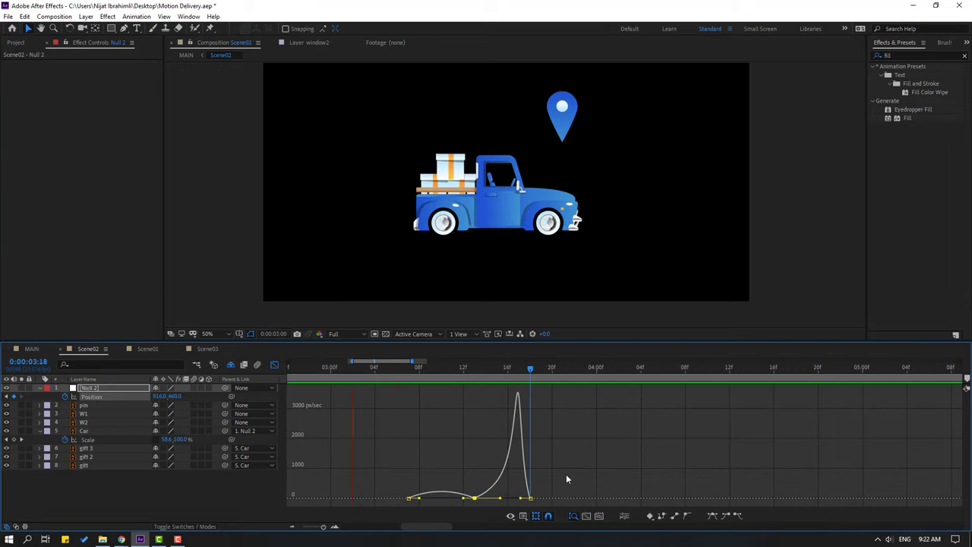
{"action": "key", "text": "shift+F3"}
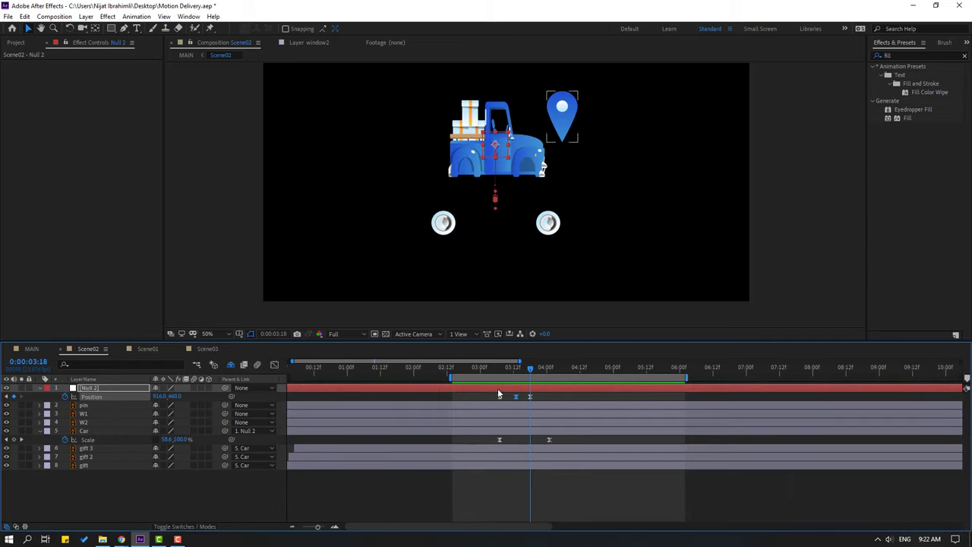
- Keyframe the null's Rotation at 0° at 0:00:03:07, 2° at 0:00:03:13 and -14° at 0:00:03:17
{"action": "left_click", "coordinate": [497, 369]}
{"action": "left_click_drag", "start_coordinate": [497, 369], "coordinate": [499, 369]}
{"action": "key", "text": "shift+r"}
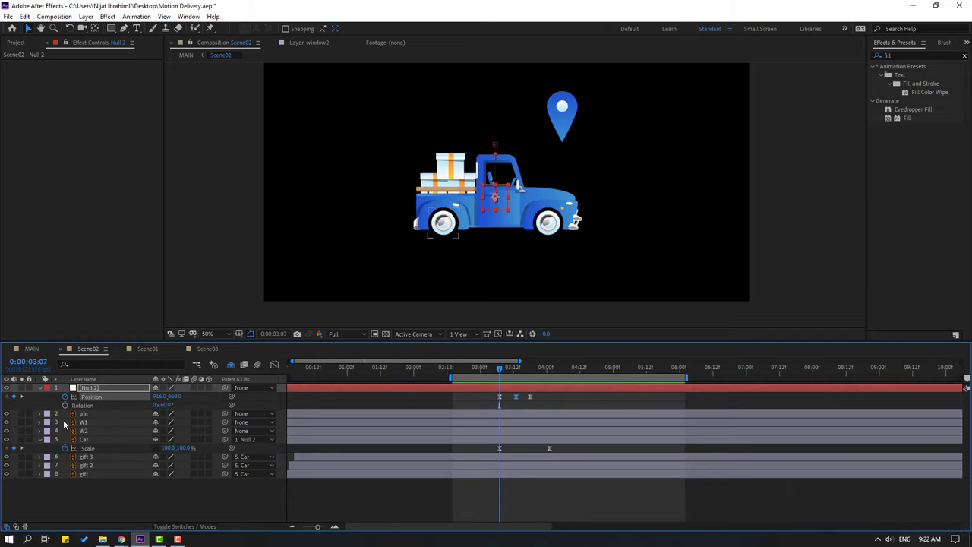
{"action": "left_click", "coordinate": [80, 405]}
{"action": "left_click_drag", "start_coordinate": [507, 369], "coordinate": [514, 366]}
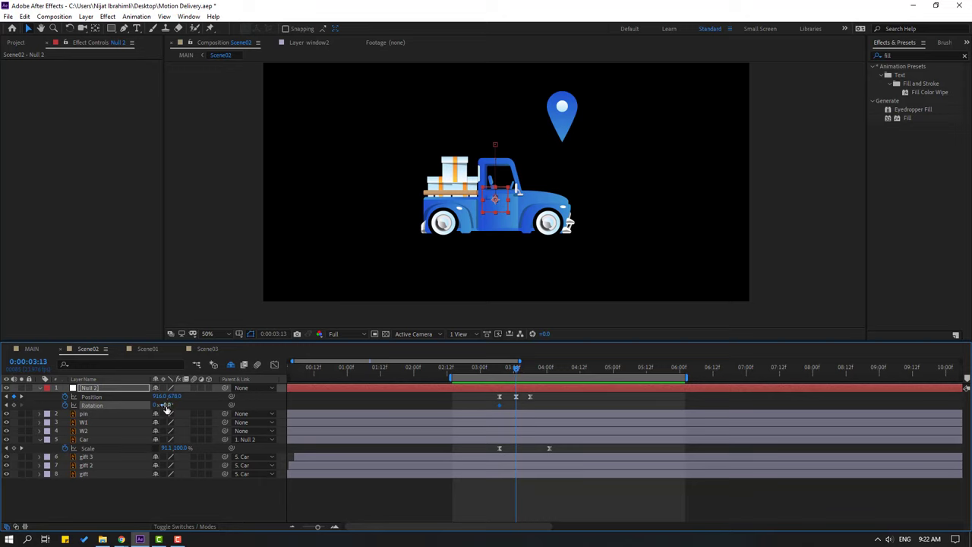
{"action": "left_click_drag", "start_coordinate": [164, 405], "coordinate": [166, 405]}
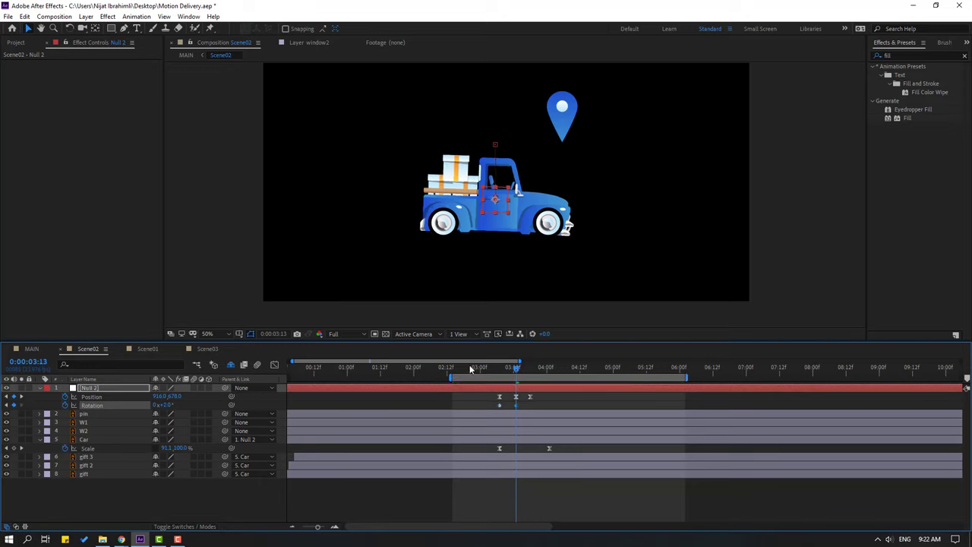
{"action": "left_click_drag", "start_coordinate": [497, 370], "coordinate": [519, 371]}
{"action": "left_click_drag", "start_coordinate": [167, 405], "coordinate": [157, 405]}
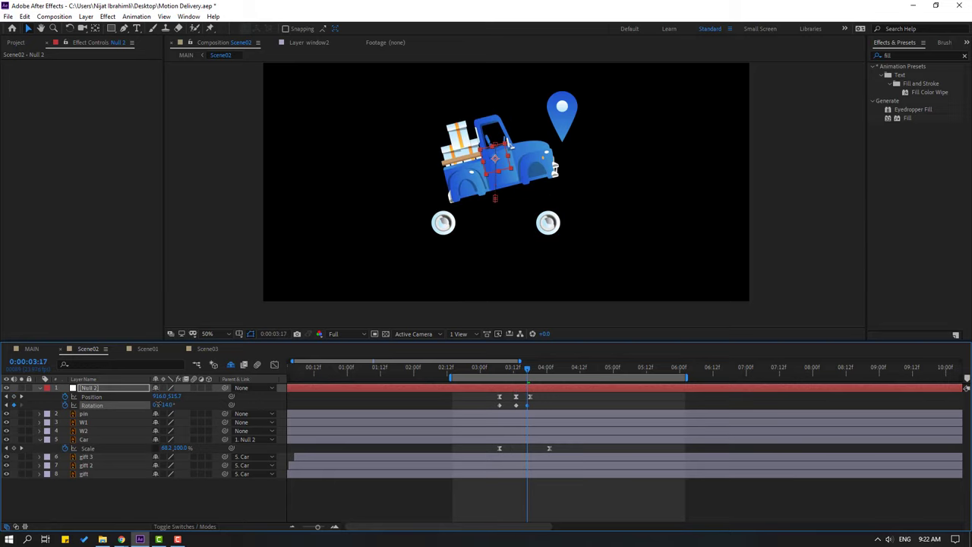
- Apply Easy Ease to the null's three Rotation keyframes and set the last one to -5° at 0:00:03:19
{"action": "right_click", "coordinate": [499, 405]}
{"action": "mouse_move", "coordinate": [542, 398]}
{"action": "left_click", "coordinate": [646, 430]}
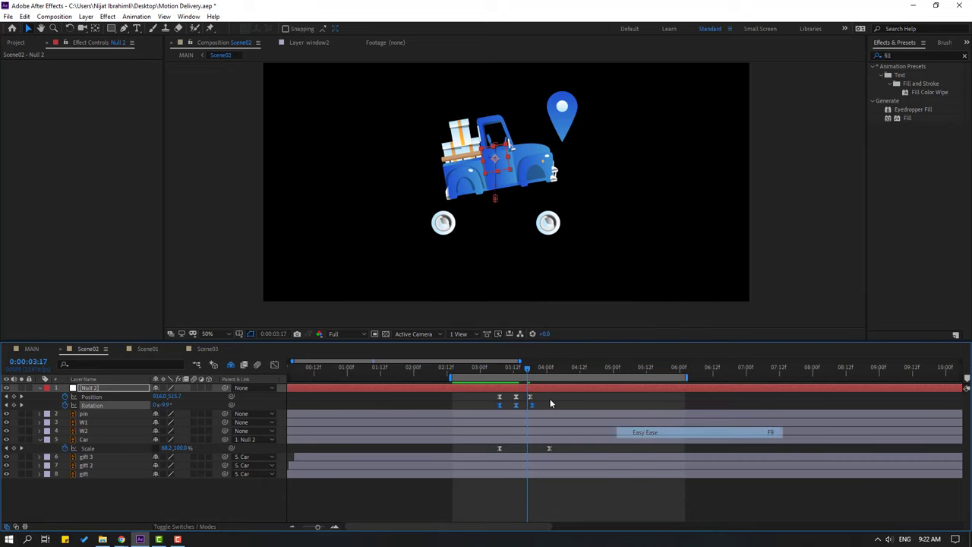
{"action": "key", "text": "Page_Down"}
{"action": "key", "text": "Page_Down"}
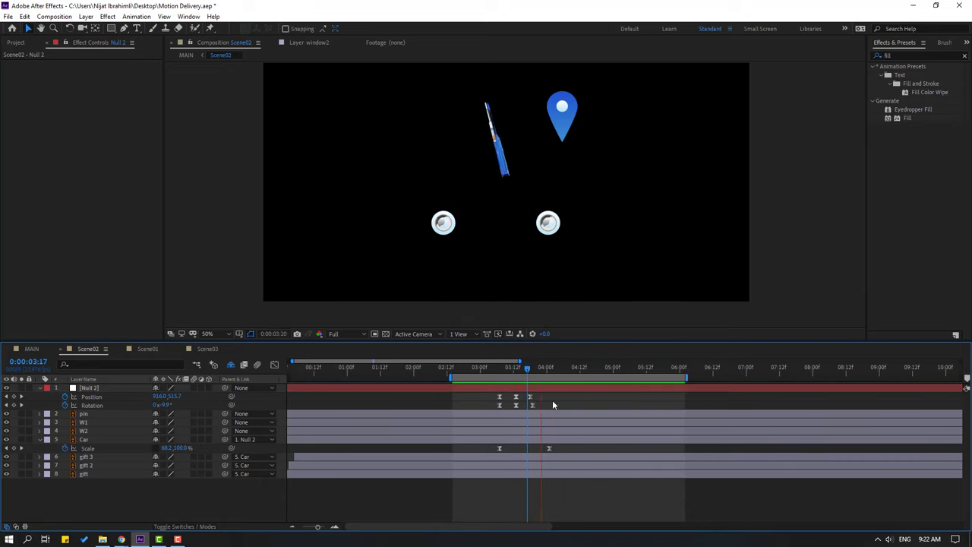
{"action": "left_click_drag", "start_coordinate": [168, 404], "coordinate": [175, 405]}
{"action": "key", "text": "space"}
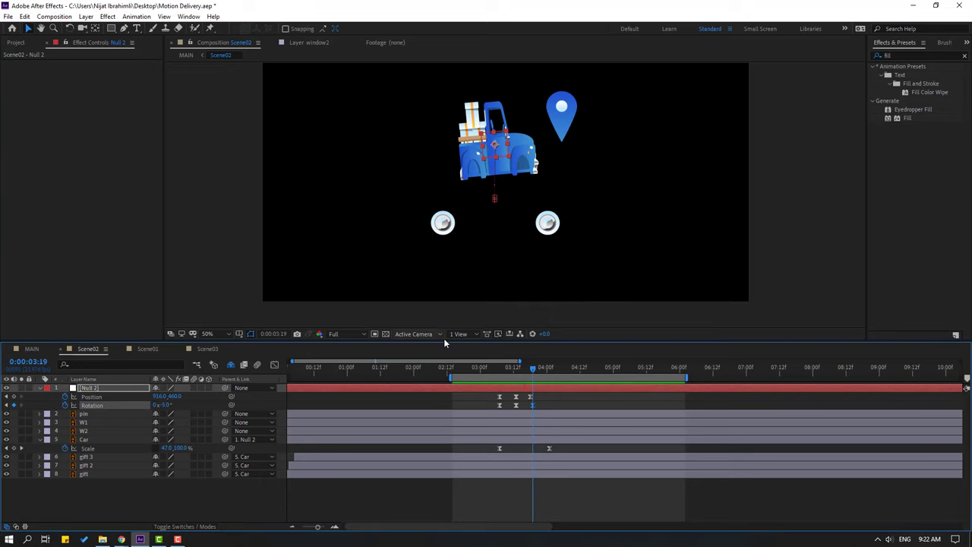
- Add starting Position keyframes to the W1 and W2 wheel layers at 0:00:03:07
{"action": "left_click_drag", "start_coordinate": [493, 370], "coordinate": [504, 371]}
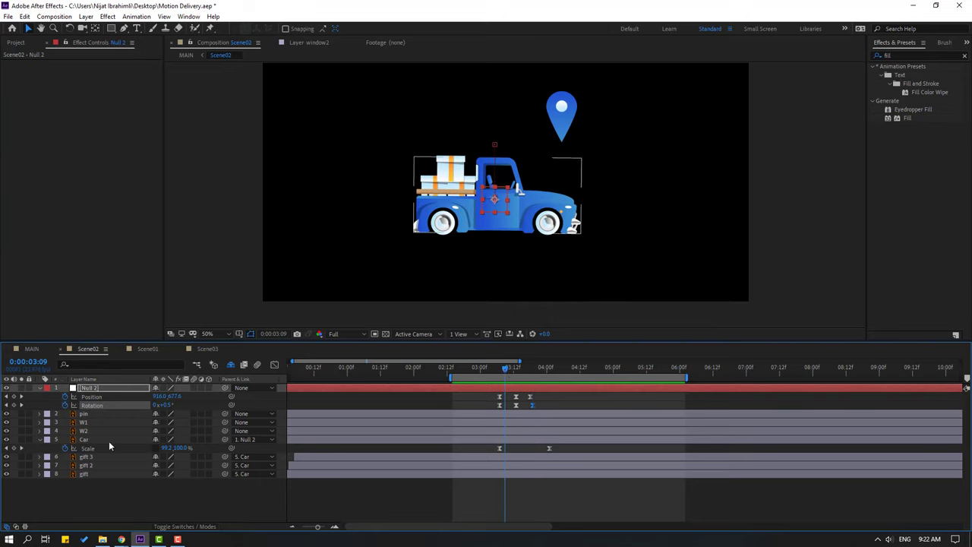
{"action": "left_click", "coordinate": [82, 422]}
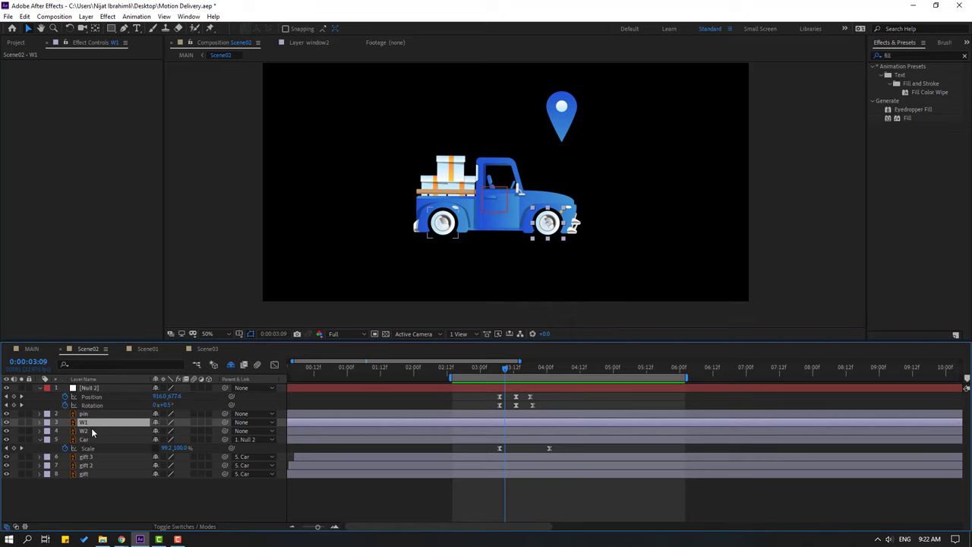
{"action": "left_click", "coordinate": [91, 430], "text": "shift"}
{"action": "left_click_drag", "start_coordinate": [493, 371], "coordinate": [500, 370]}
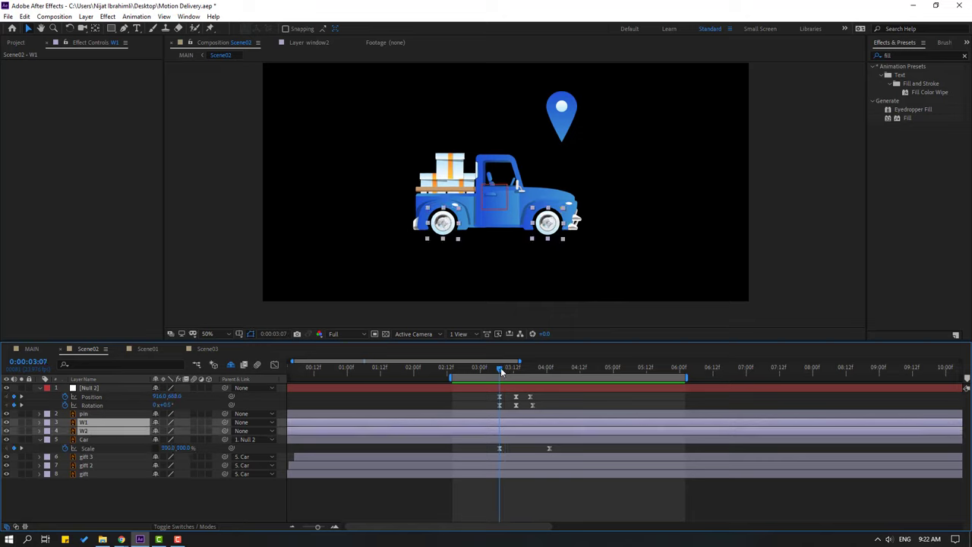
{"action": "key", "text": "alt+shift+p"}
{"action": "left_click", "coordinate": [121, 447], "text": "shift"}
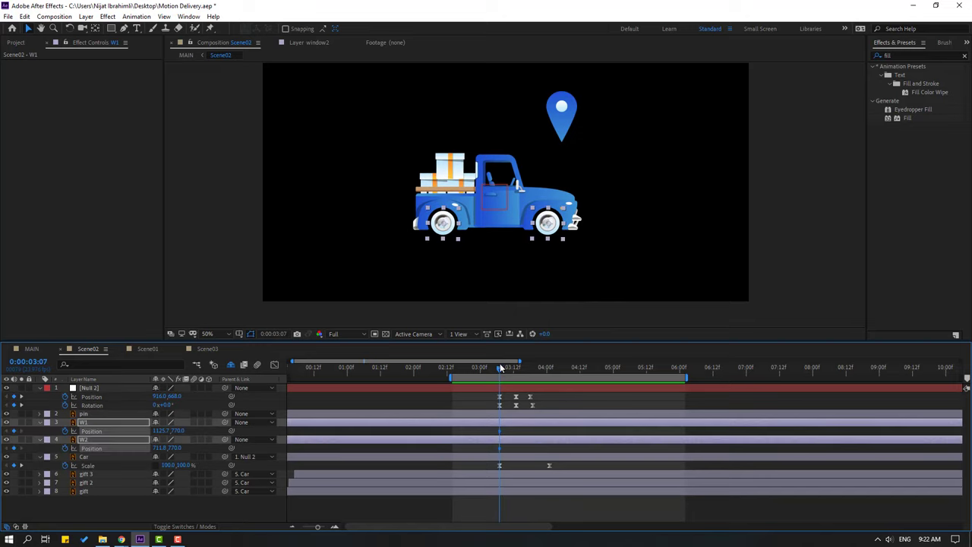
- Keyframe W1 at 970.7, 770 and W2 at 861.8, 770 at 0:00:03:19, and apply Easy Ease to the wheels' Position keyframes
{"action": "left_click_drag", "start_coordinate": [500, 369], "coordinate": [530, 371]}
{"action": "left_click", "coordinate": [555, 396]}
{"action": "left_click_drag", "start_coordinate": [164, 430], "coordinate": [466, 432]}
{"action": "left_click_drag", "start_coordinate": [544, 427], "coordinate": [504, 450]}
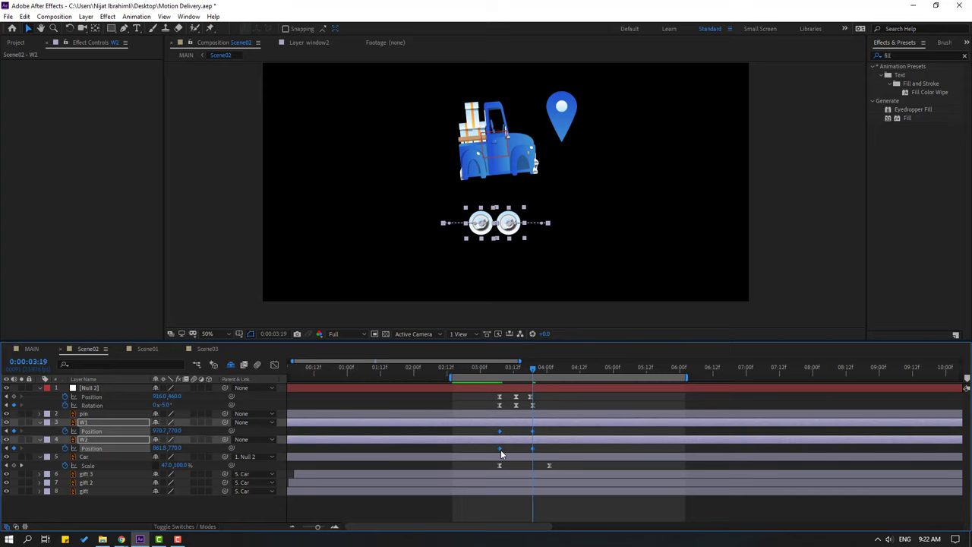
{"action": "right_click", "coordinate": [501, 453]}
{"action": "mouse_move", "coordinate": [547, 442]}
{"action": "left_click", "coordinate": [644, 388]}
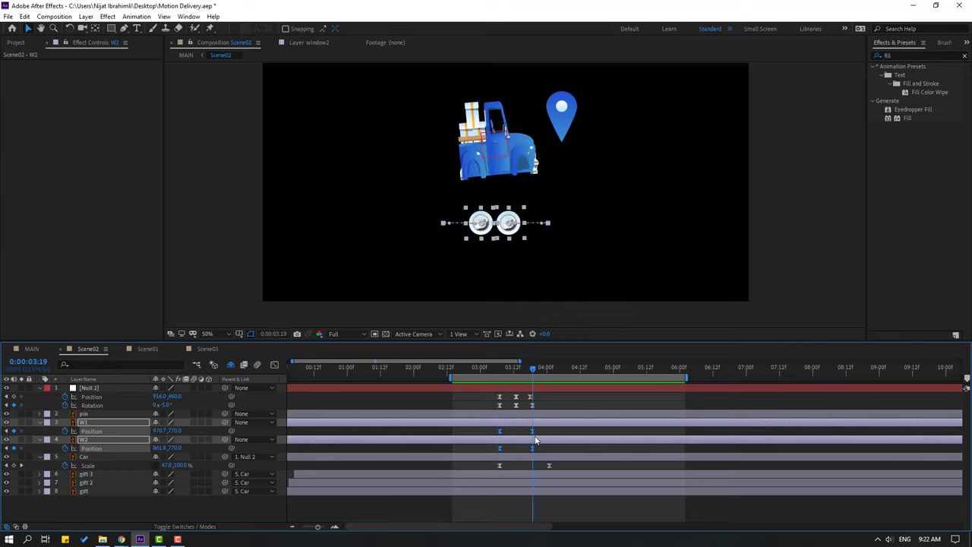
- Move the wheels' end positions at 0:00:03:19 further inward so W1 and W2 overlap, with W2 at about 909, 770
{"action": "left_click", "coordinate": [396, 465]}
{"action": "mouse_move", "coordinate": [159, 431]}
{"action": "left_mouse_down"}
{"action": "mouse_move", "coordinate": [135, 432]}
{"action": "mouse_move", "coordinate": [166, 448]}
{"action": "left_mouse_up"}
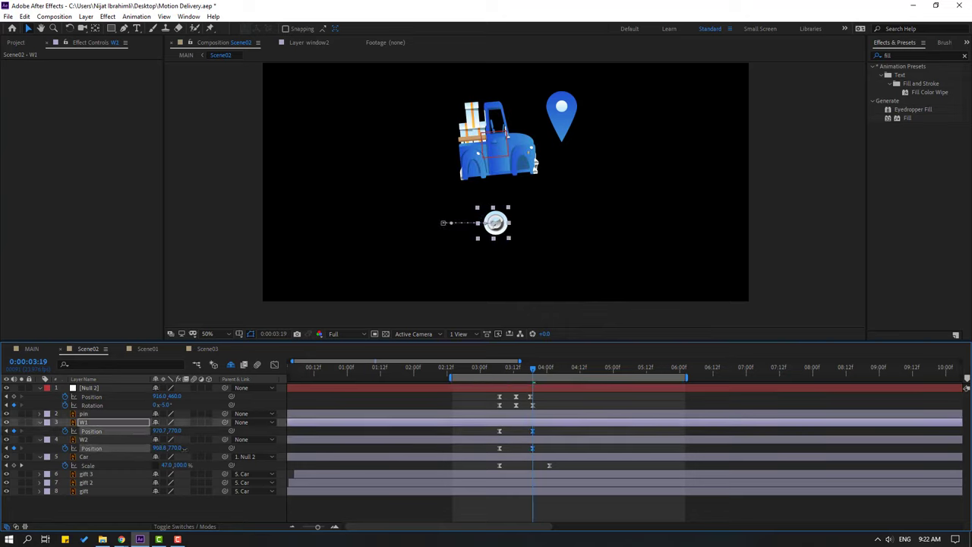
{"action": "left_click", "coordinate": [299, 439]}
- Add starting Scale keyframes at 100% to the W2 and W1 wheel layers at 0:00:03:15
{"action": "left_click_drag", "start_coordinate": [532, 369], "coordinate": [520, 372]}
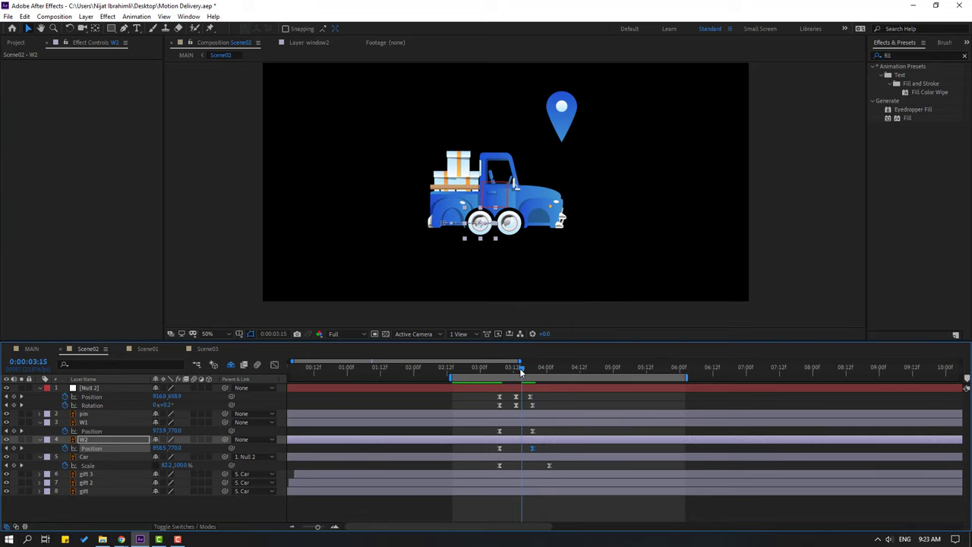
{"action": "key", "text": "shift+s"}
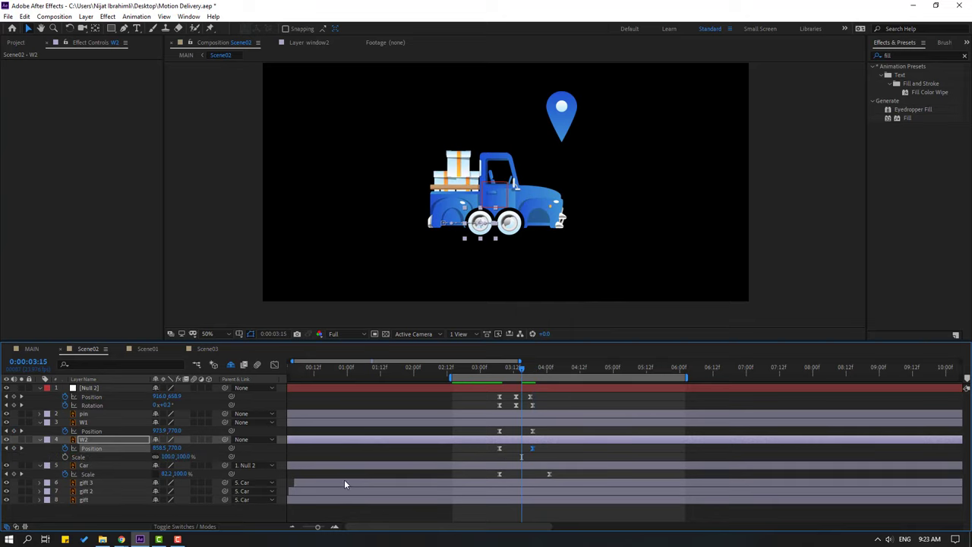
{"action": "left_click", "coordinate": [98, 431]}
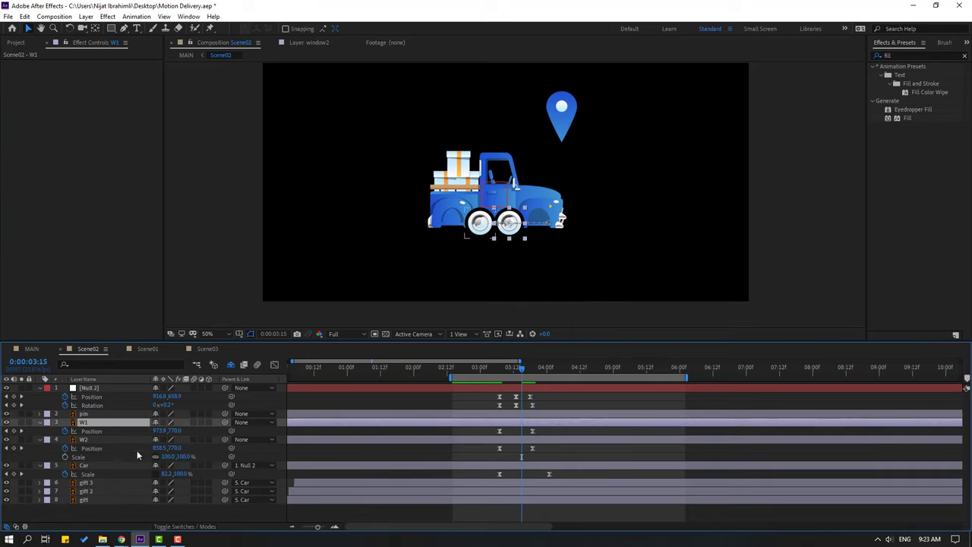
{"action": "key", "text": "shift+s"}
{"action": "left_click", "coordinate": [80, 464]}
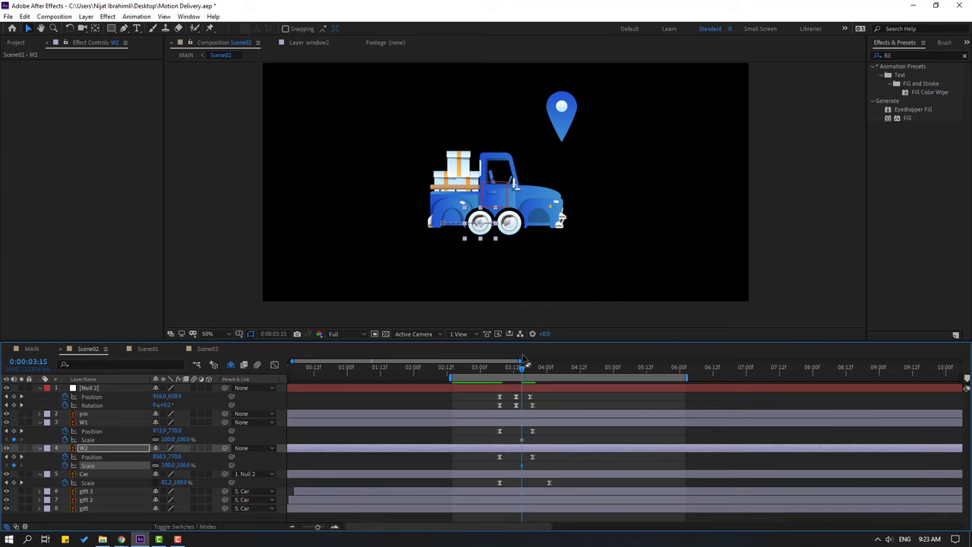
- Keyframe both wheels' Scale to 0% at 0:00:03:19, apply Easy Ease to their Scale keyframes and preview the animation
{"action": "left_click_drag", "start_coordinate": [521, 368], "coordinate": [533, 370]}
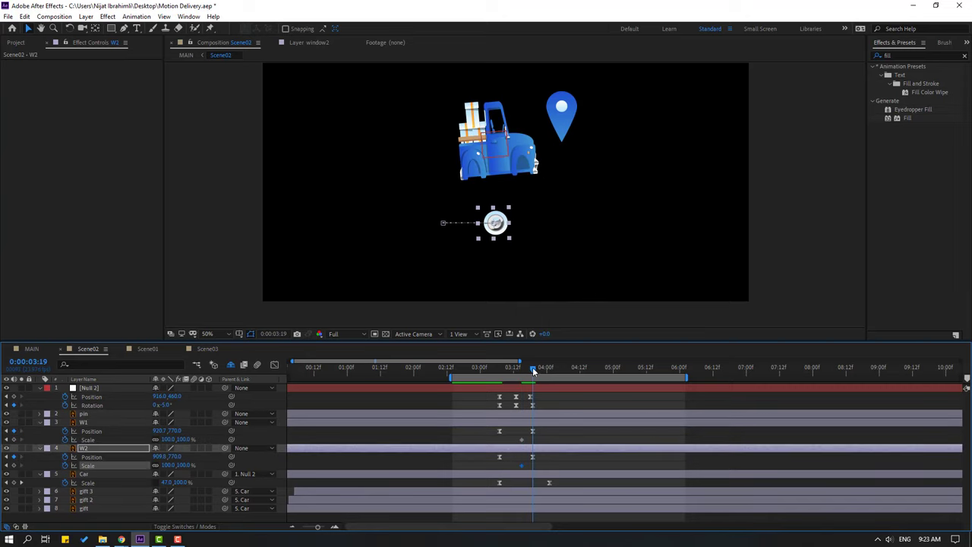
{"action": "left_click", "coordinate": [171, 440]}
{"action": "left_click", "coordinate": [544, 448]}
{"action": "key", "text": "ctrl+v"}
{"action": "left_click_drag", "start_coordinate": [547, 438], "coordinate": [520, 476]}
{"action": "right_click", "coordinate": [523, 464]}
{"action": "mouse_move", "coordinate": [546, 461]}
{"action": "left_click", "coordinate": [722, 389]}
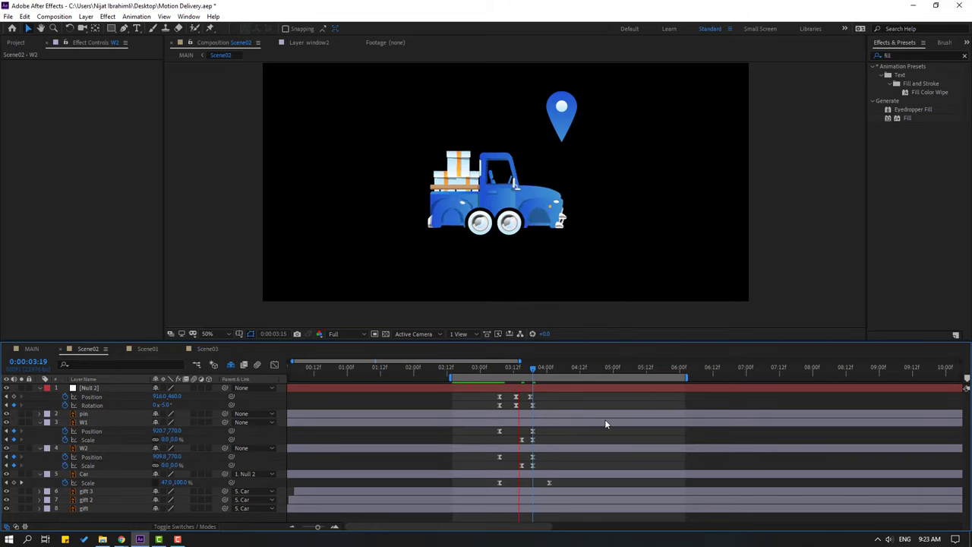
{"action": "scroll", "coordinate": [401, 267], "scroll_direction": "down", "scroll_amount": 2}
{"action": "key", "text": "space"}
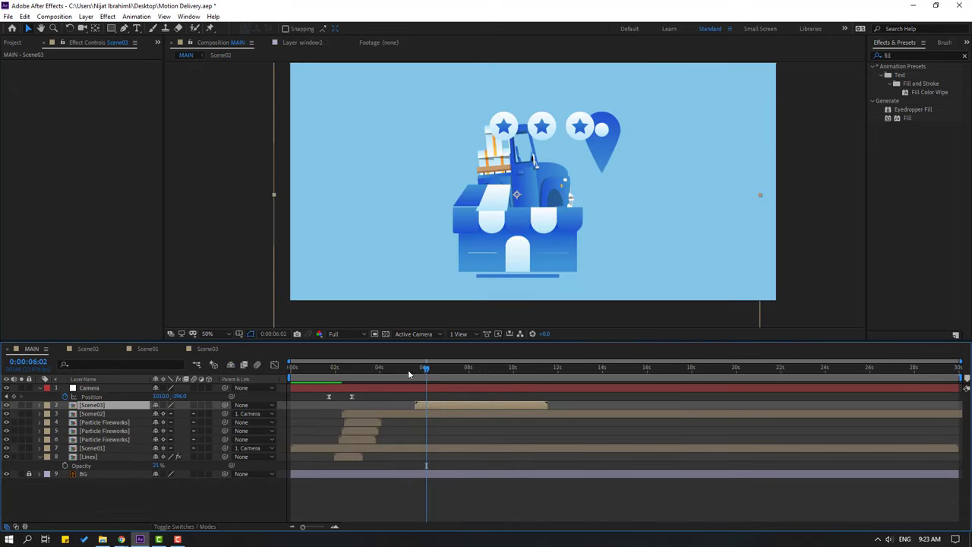
- In MAIN, keyframe Scene03's Position at 896, 662 at 0:00:05:13 and raise it to 896, 462 at 0:00:06:01
{"action": "mouse_move", "coordinate": [408, 369]}
{"action": "left_mouse_down"}
{"action": "mouse_move", "coordinate": [445, 369]}
{"action": "mouse_move", "coordinate": [408, 369]}
{"action": "mouse_move", "coordinate": [417, 385]}
{"action": "left_mouse_up"}
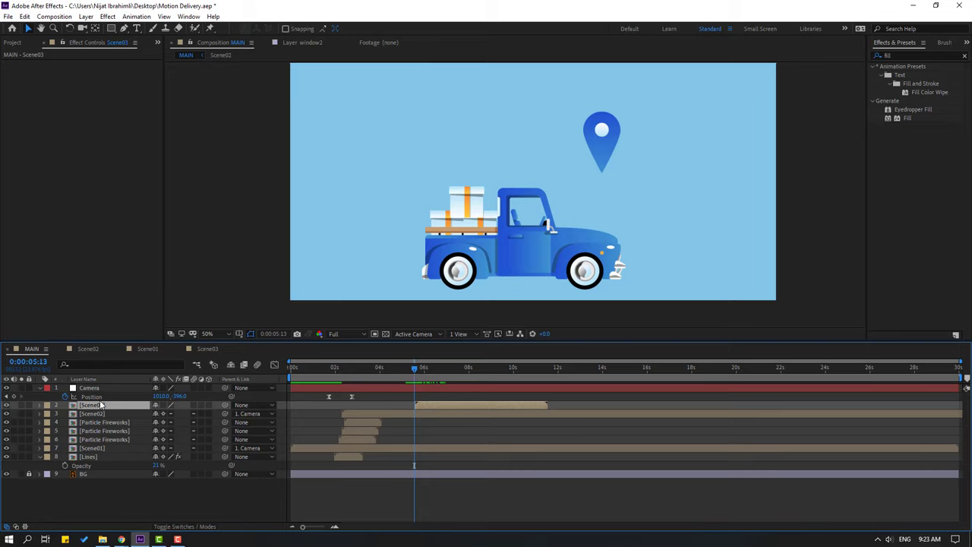
{"action": "key", "text": "p"}
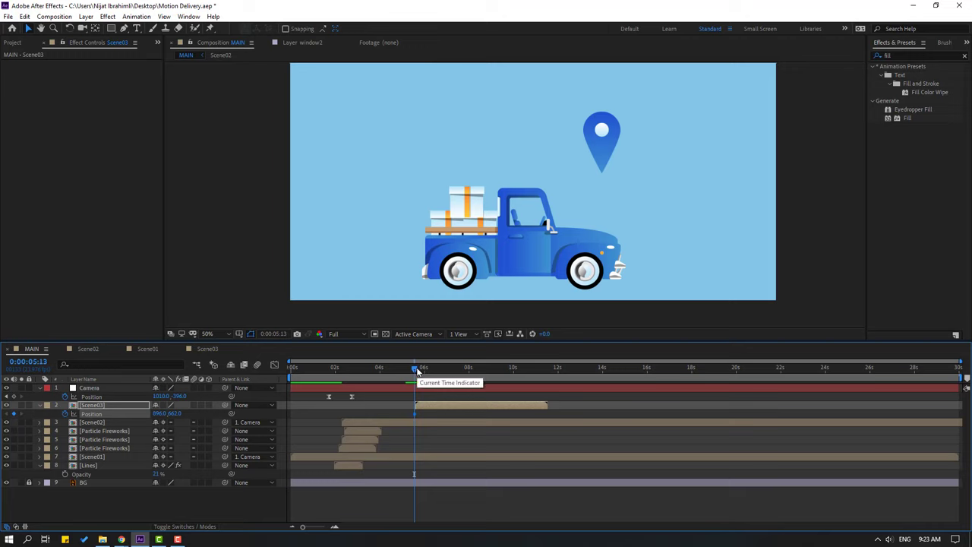
{"action": "left_click_drag", "start_coordinate": [415, 367], "coordinate": [429, 369]}
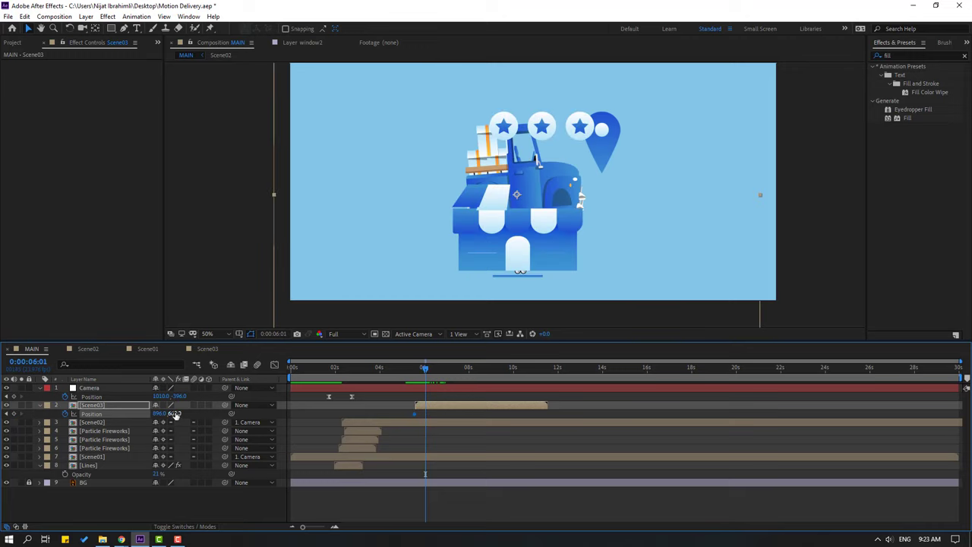
{"action": "left_click_drag", "start_coordinate": [174, 414], "coordinate": [401, 414]}
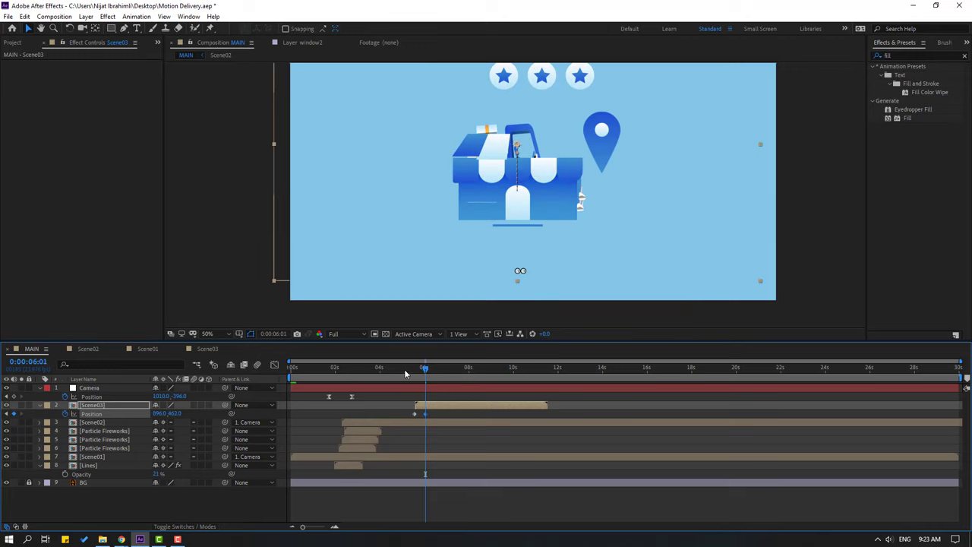
- Add Scene03 landing Position keyframes: 896, 619 at 0:00:06:17, a small rebound at 0:00:07:03, and 896, 614 at 0:00:07:13
{"action": "left_click_drag", "start_coordinate": [405, 373], "coordinate": [437, 374]}
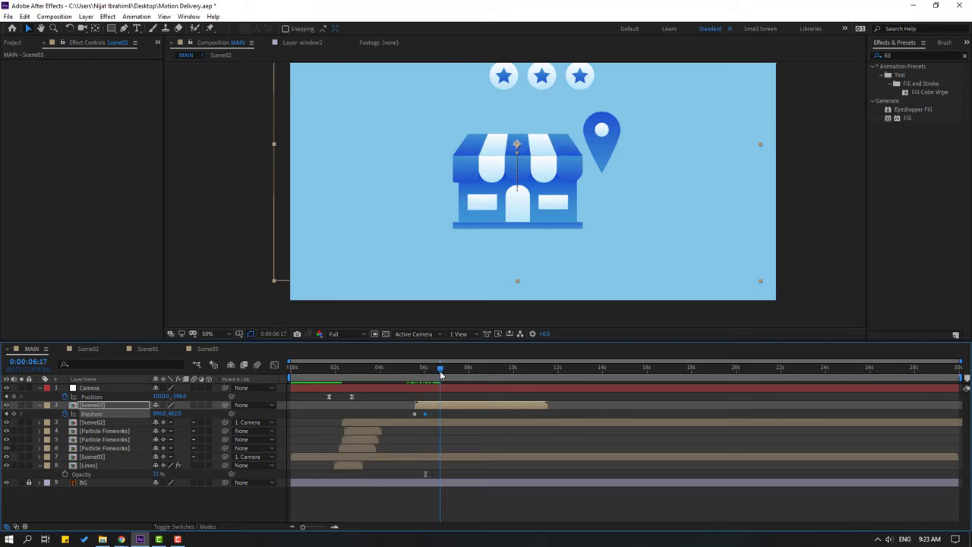
{"action": "left_click_drag", "start_coordinate": [173, 414], "coordinate": [250, 415]}
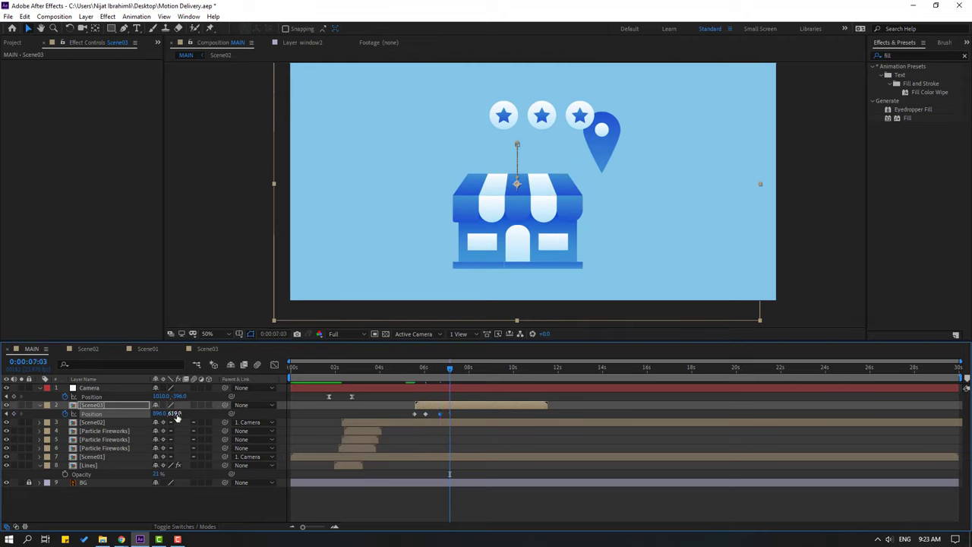
{"action": "left_click_drag", "start_coordinate": [176, 414], "coordinate": [207, 414]}
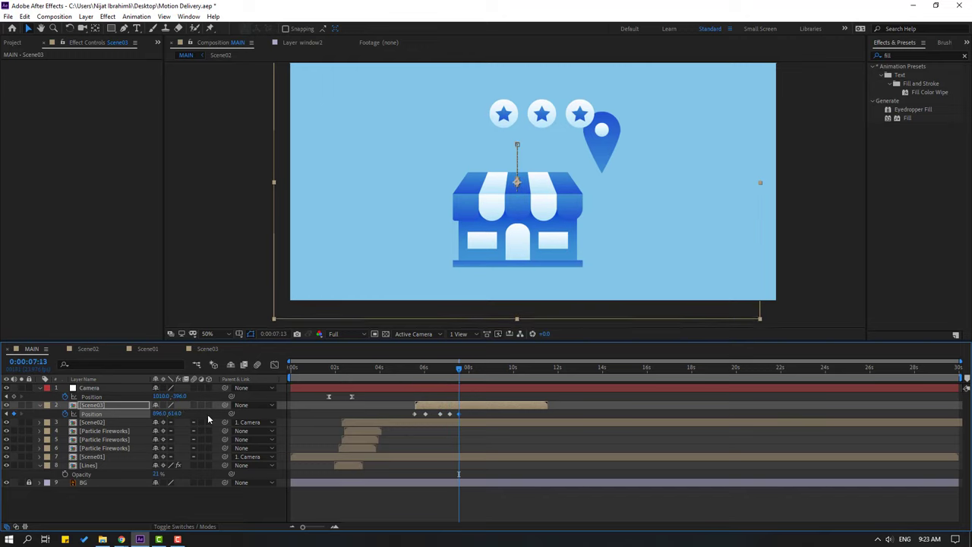
- Start MAIN's work area at about 0:00:04:09 and preview the store's bounce
{"action": "left_click_drag", "start_coordinate": [288, 377], "coordinate": [388, 377]}
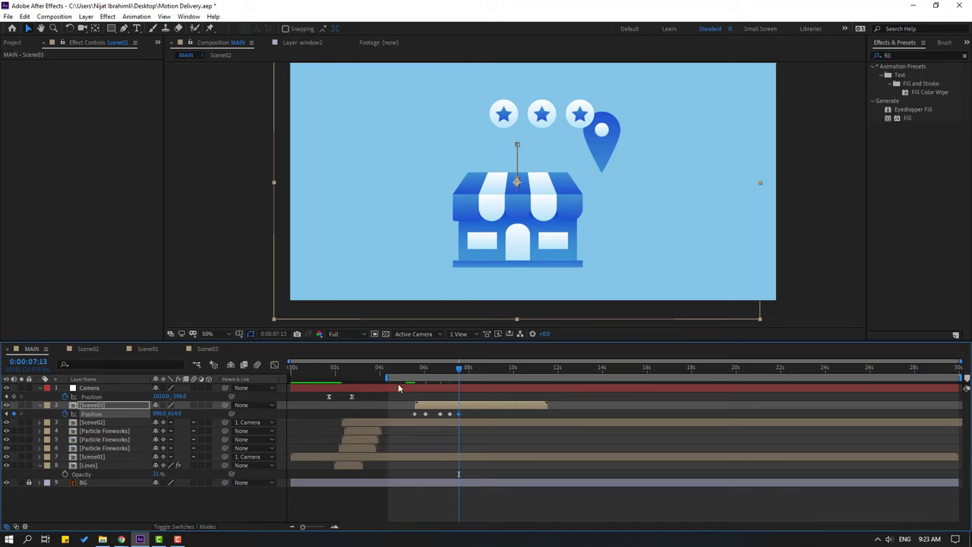
{"action": "key", "text": "space"}
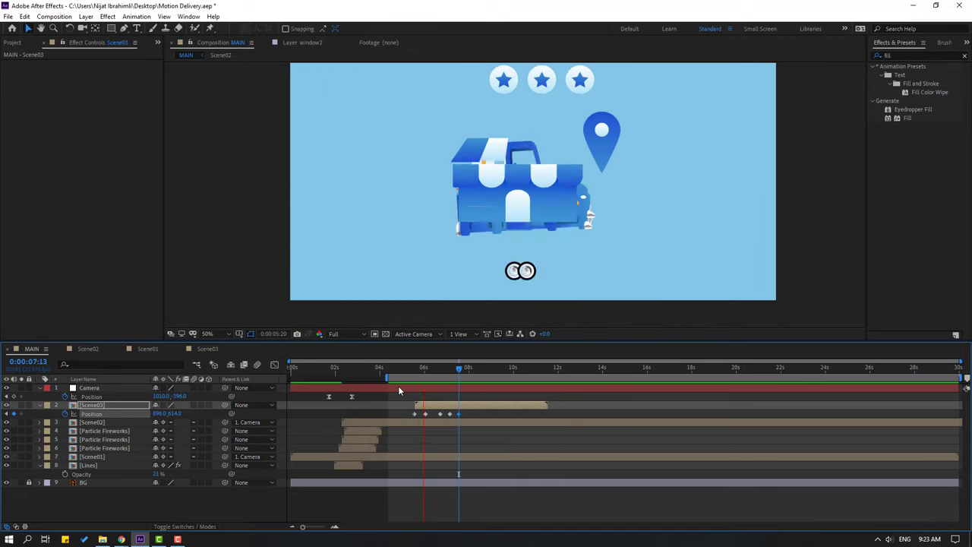
{"action": "key", "text": "space"}
- Apply Easy Ease to all five of Scene03's Position keyframes and preview the transition
{"action": "left_click_drag", "start_coordinate": [405, 423], "coordinate": [415, 415]}
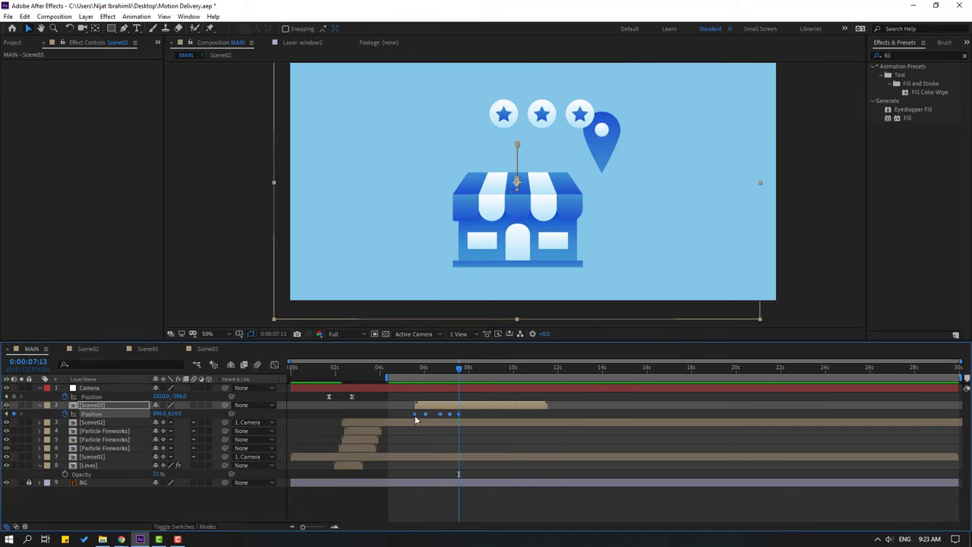
{"action": "right_click", "coordinate": [414, 415]}
{"action": "mouse_move", "coordinate": [486, 403]}
{"action": "left_click", "coordinate": [561, 440]}
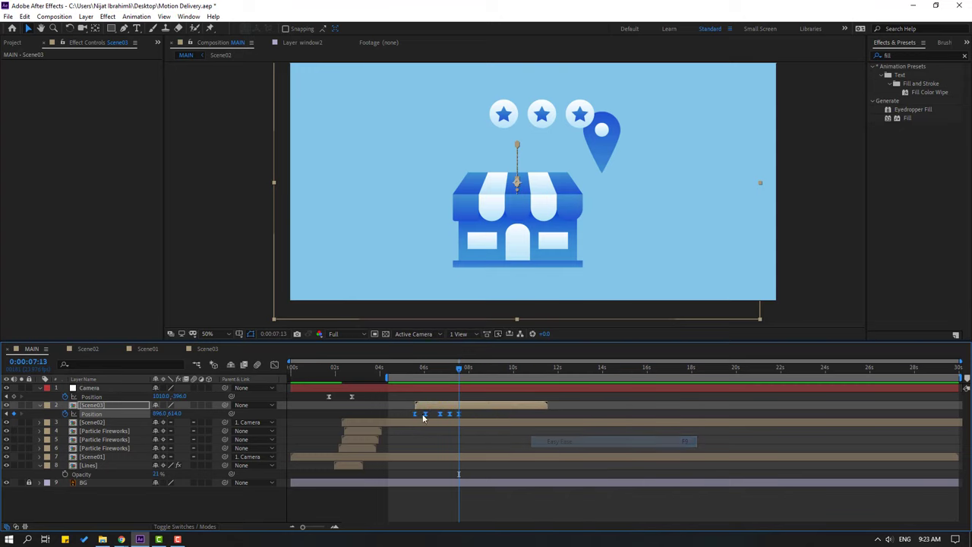
{"action": "left_click", "coordinate": [413, 370]}
{"action": "key", "text": "equal"}
{"action": "key", "text": "equal"}
{"action": "key", "text": "space"}
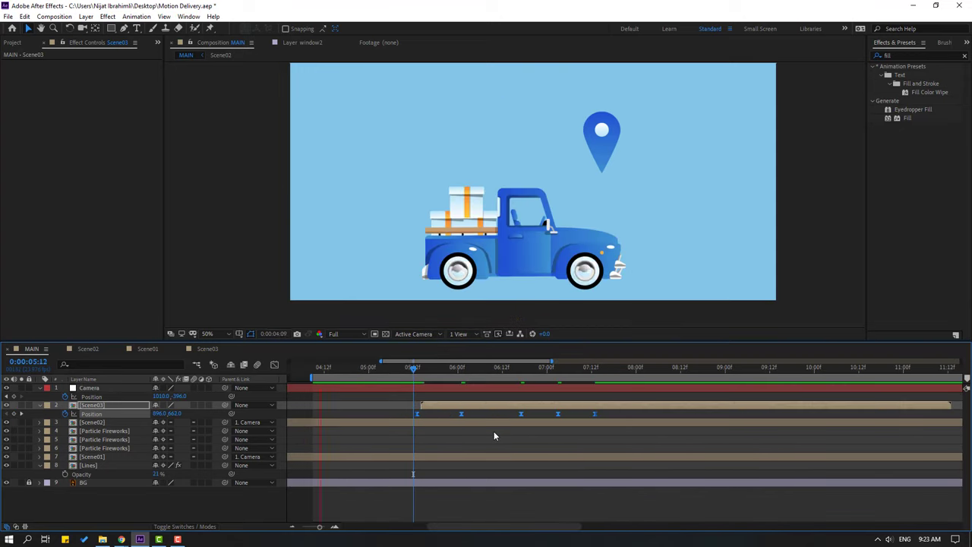
{"action": "key", "text": "space"}
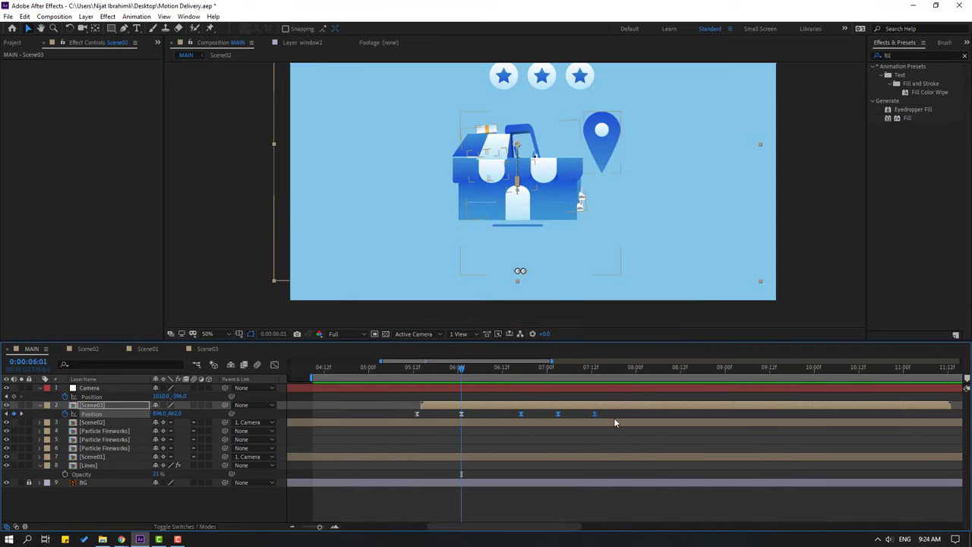
- Compress Scene03's last three Position keyframes into 0:00:06:17 to about 0:00:07:02, and preview the faster bounce
{"action": "left_click_drag", "start_coordinate": [619, 411], "coordinate": [514, 416]}
{"action": "key", "text": "space"}
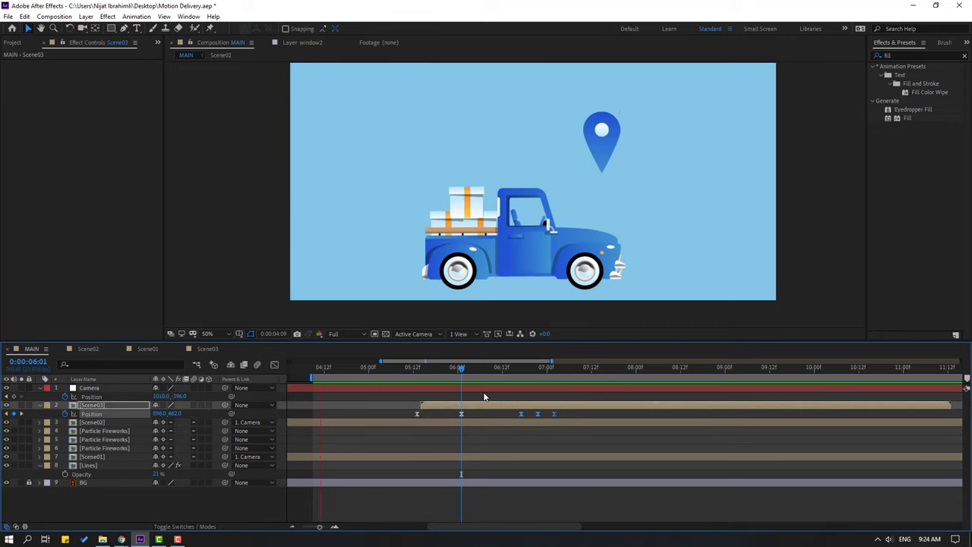
{"action": "key", "text": "space"}
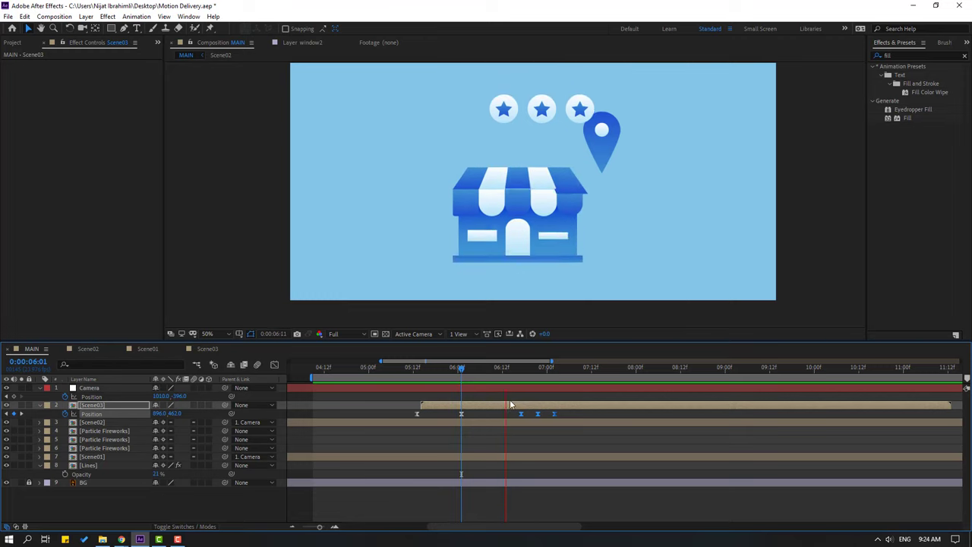
{"action": "key", "text": "space"}
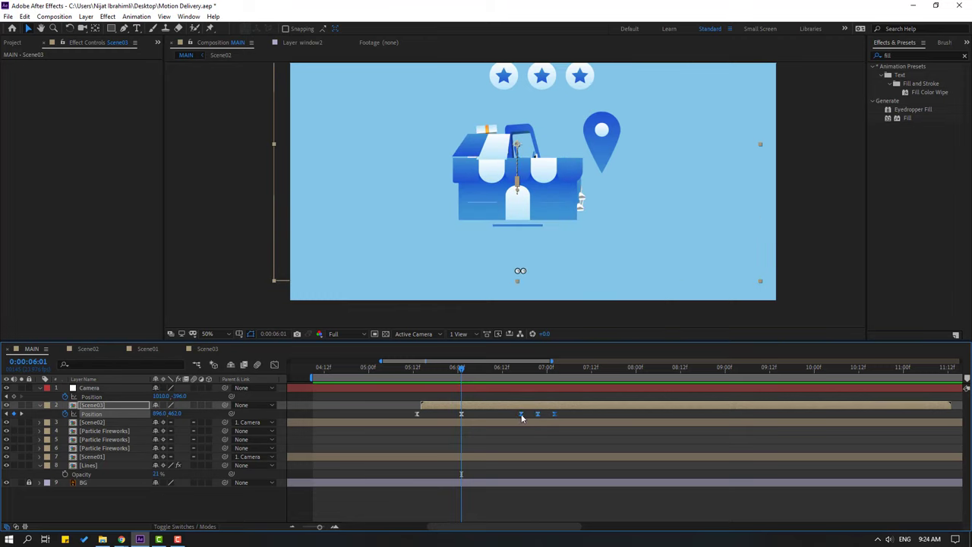
- Set the spatial interpolation of Scene03's last three Position keyframes to Linear
{"action": "right_click", "coordinate": [521, 414]}
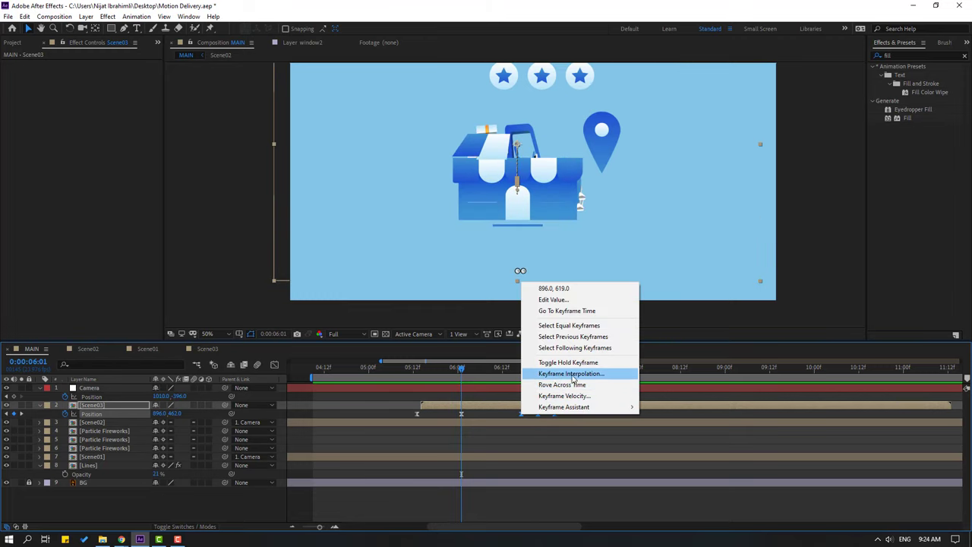
{"action": "left_click", "coordinate": [571, 374]}
{"action": "left_click", "coordinate": [486, 253]}
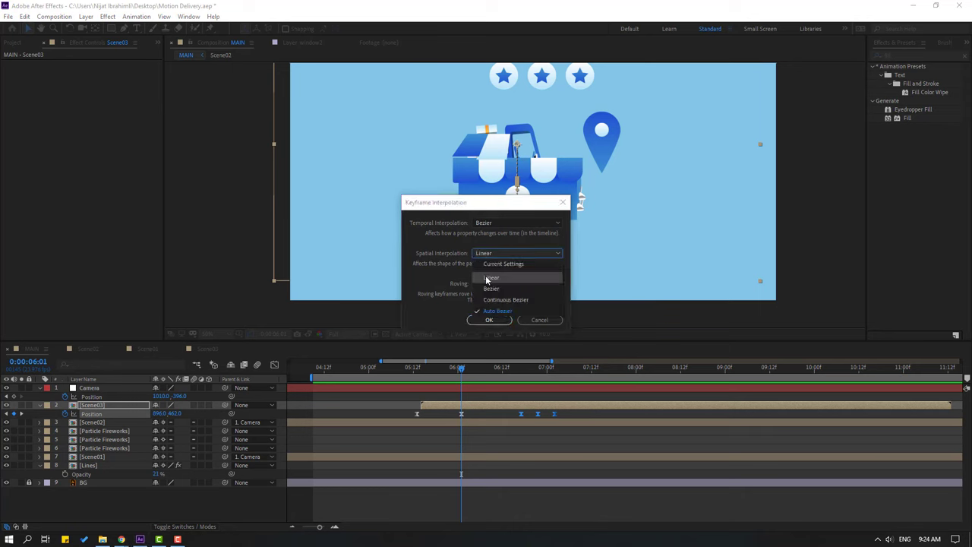
{"action": "left_click", "coordinate": [486, 278]}
{"action": "left_click", "coordinate": [489, 320]}
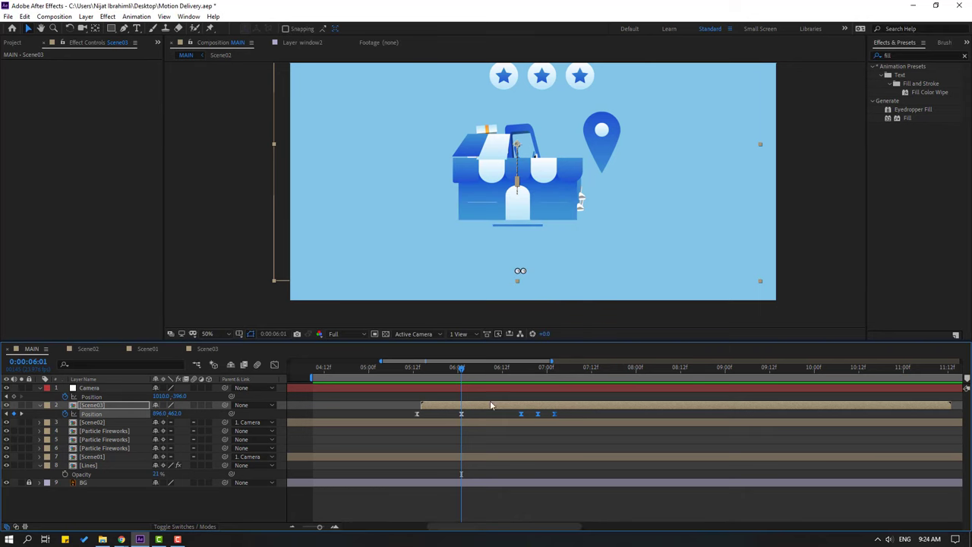
- Lengthen the outgoing ease of Scene03's 0:00:06:01 Position keyframe in the speed graph so the fall accelerates, and preview it
{"action": "left_click", "coordinate": [274, 365]}
{"action": "left_click_drag", "start_coordinate": [432, 369], "coordinate": [472, 369]}
{"action": "left_click", "coordinate": [487, 460]}
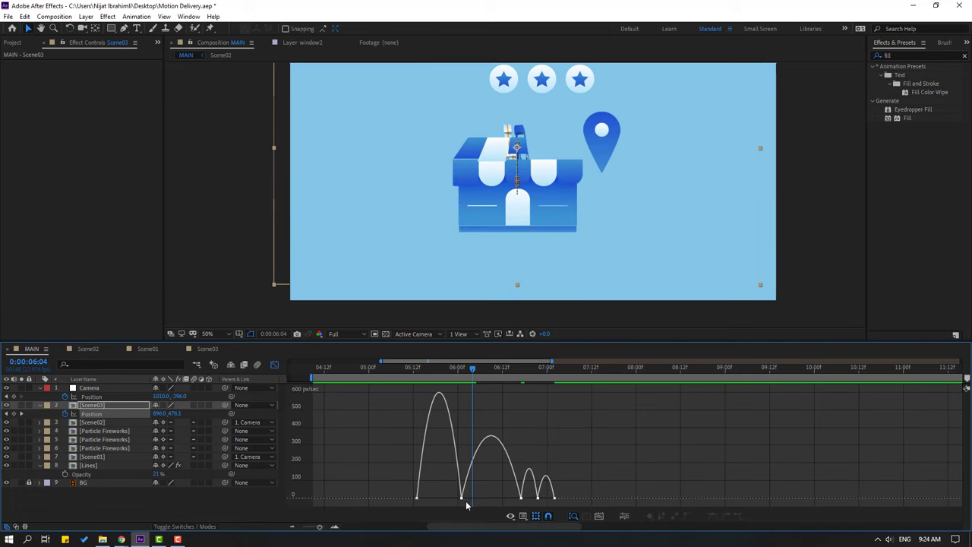
{"action": "left_click_drag", "start_coordinate": [452, 492], "coordinate": [487, 499]}
{"action": "key", "text": "space"}
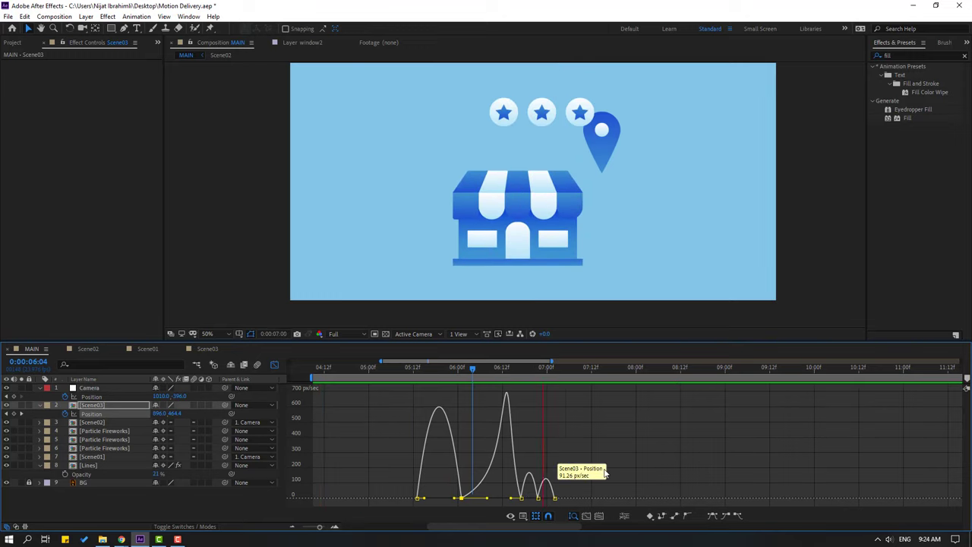
{"action": "key", "text": "space"}
- Reduce Scene03's small rebound by lowering its Position to about 896, 610.7 at 0:00:06:21, and play the result
{"action": "left_click_drag", "start_coordinate": [487, 370], "coordinate": [536, 370]}
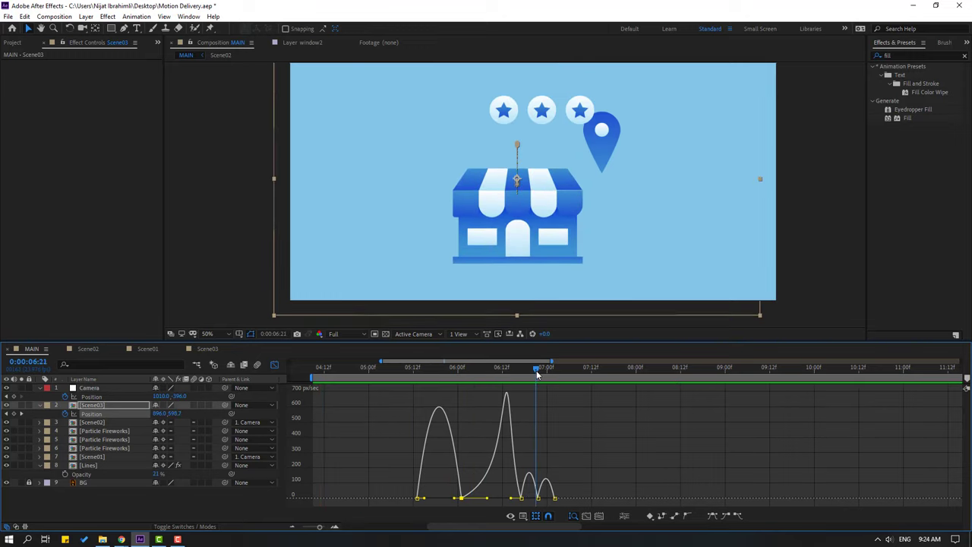
{"action": "left_click", "coordinate": [274, 365]}
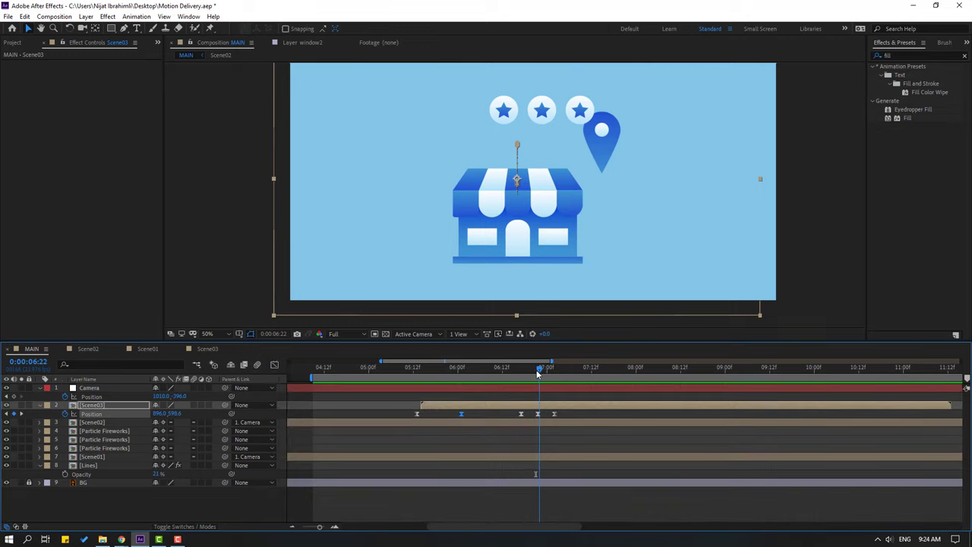
{"action": "key", "text": "Down"}
{"action": "key", "text": "Down"}
{"action": "key", "text": "Down"}
{"action": "key", "text": "Down"}
{"action": "key", "text": "Down"}
{"action": "key", "text": "Down"}
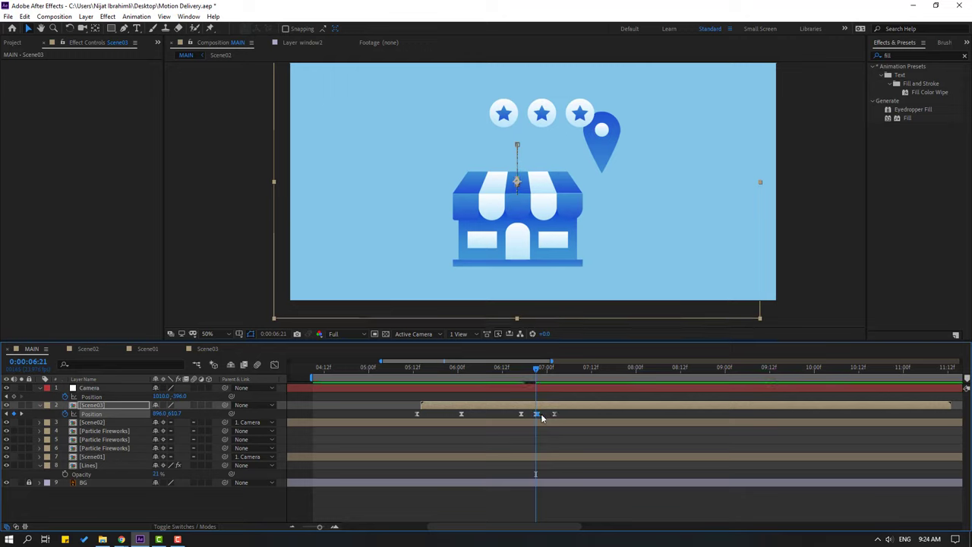
{"action": "key", "text": "space"}
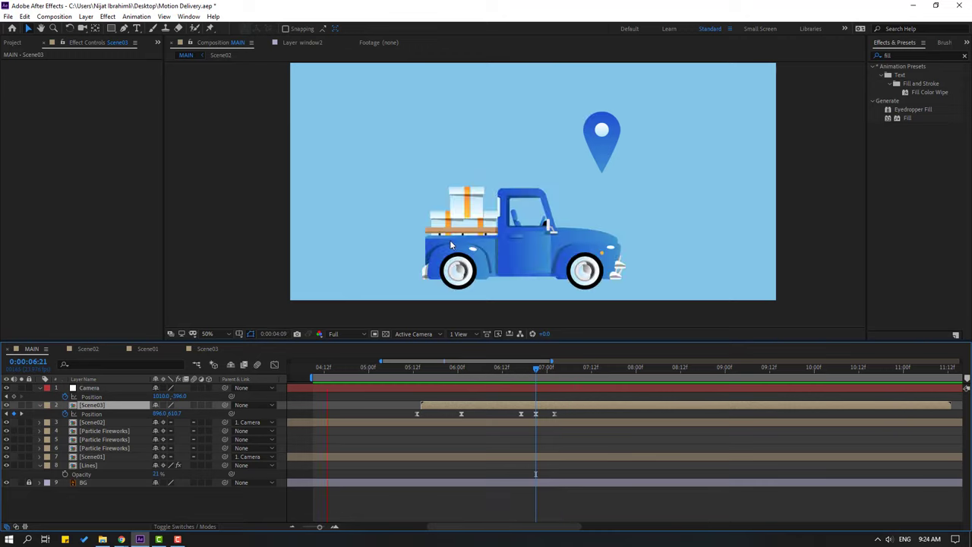
- Shift the Scene03 layer with its keyframes about four frames later in MAIN, and preview the truck-to-store transition
{"action": "scroll", "coordinate": [456, 243], "scroll_direction": "down", "scroll_amount": 2}
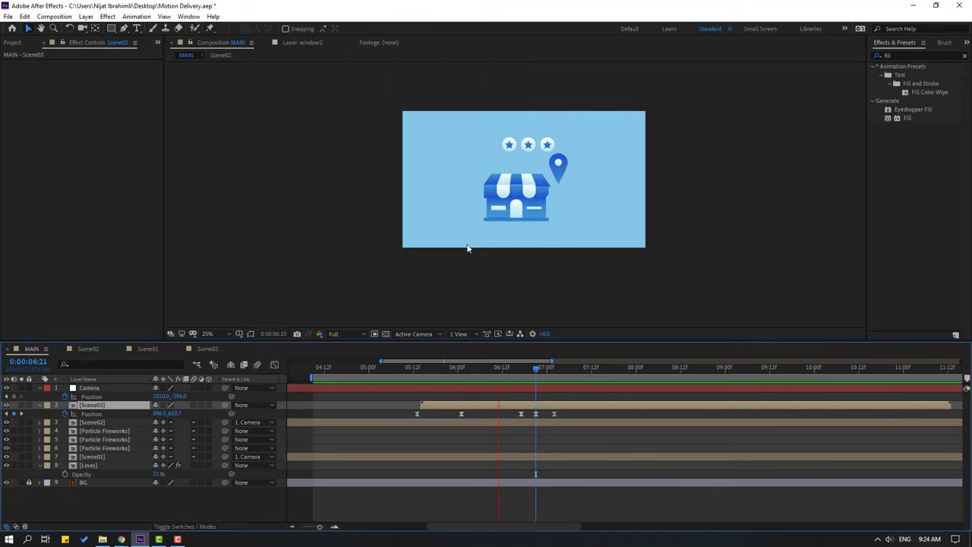
{"action": "left_click", "coordinate": [458, 369]}
{"action": "left_click_drag", "start_coordinate": [431, 404], "coordinate": [446, 404]}
{"action": "left_click_drag", "start_coordinate": [413, 369], "coordinate": [554, 375]}
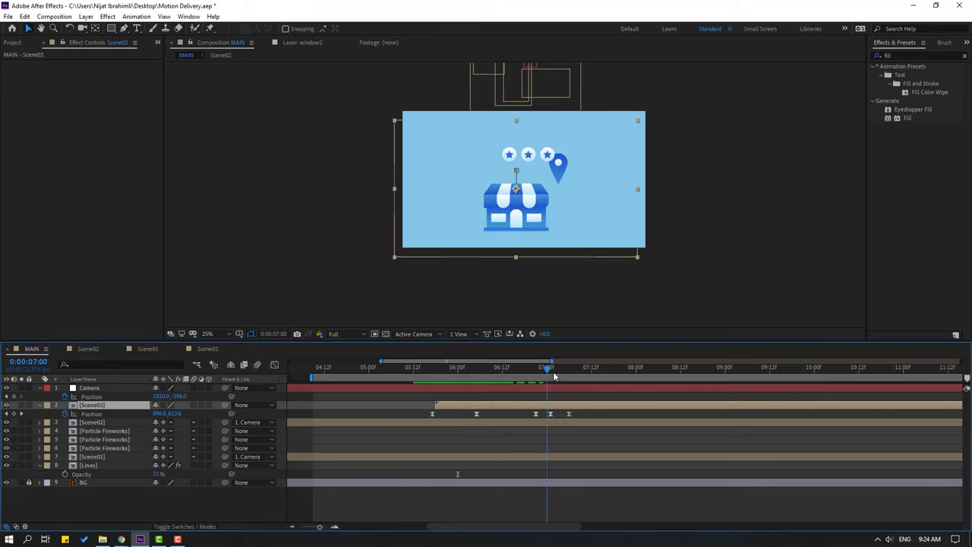
{"action": "key", "text": "space"}
{"action": "scroll", "coordinate": [467, 280], "scroll_direction": "up", "scroll_amount": 2}
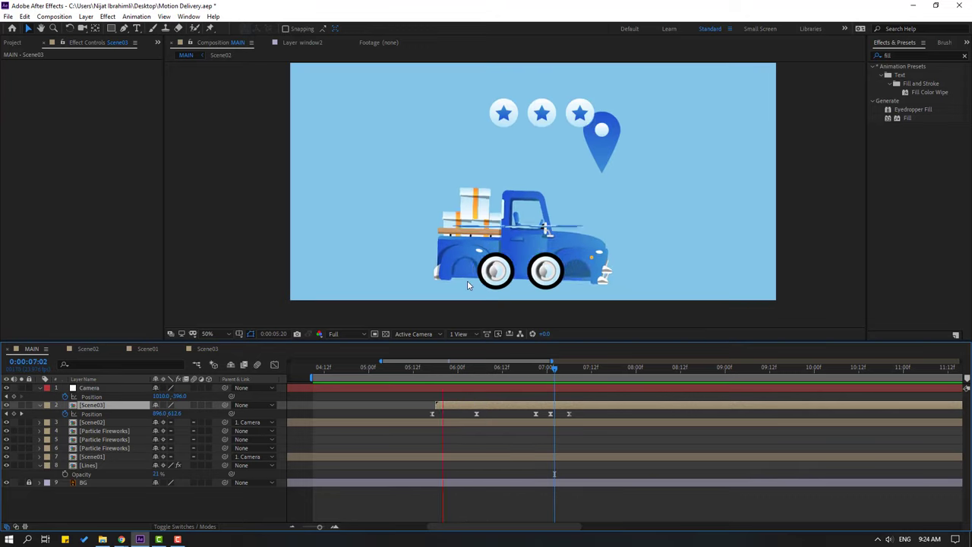
- Keyframe Scene03's Rotation in MAIN at 0° at 0:00:05:20 and -5° at 0:00:06:05
{"action": "left_click", "coordinate": [474, 368]}
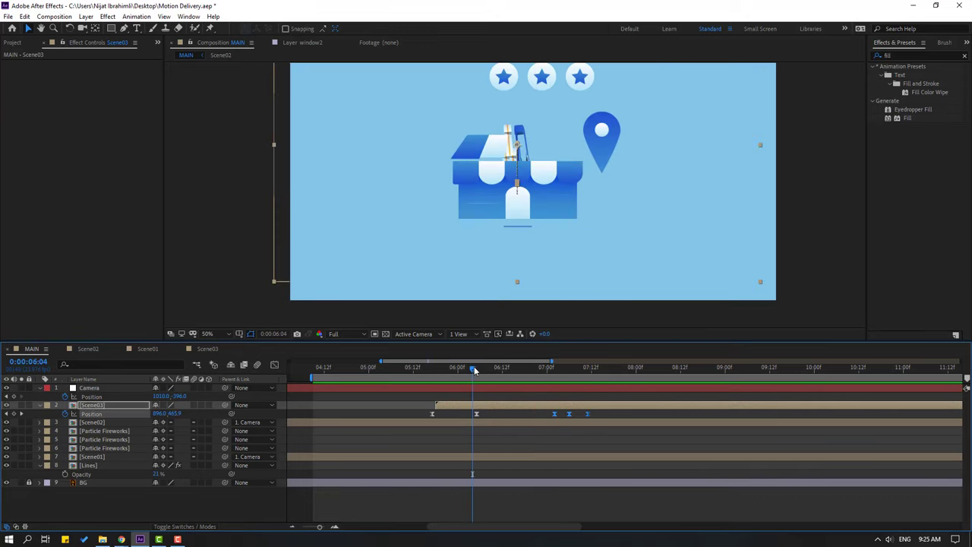
{"action": "key", "text": "shift+r"}
{"action": "mouse_move", "coordinate": [464, 374]}
{"action": "left_mouse_down"}
{"action": "mouse_move", "coordinate": [435, 377]}
{"action": "mouse_move", "coordinate": [465, 376]}
{"action": "left_mouse_up"}
{"action": "left_click", "coordinate": [444, 378]}
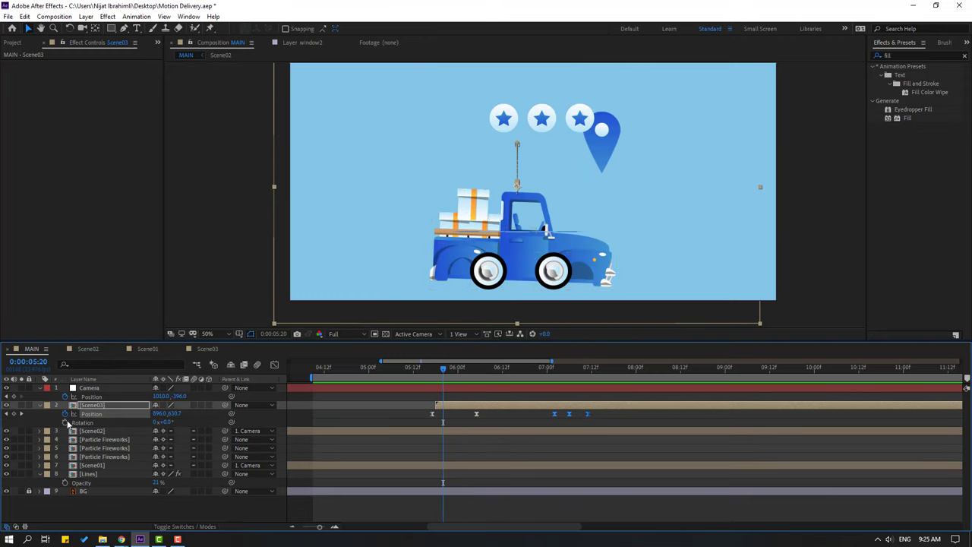
{"action": "left_click", "coordinate": [65, 423]}
{"action": "left_click_drag", "start_coordinate": [458, 371], "coordinate": [475, 371]}
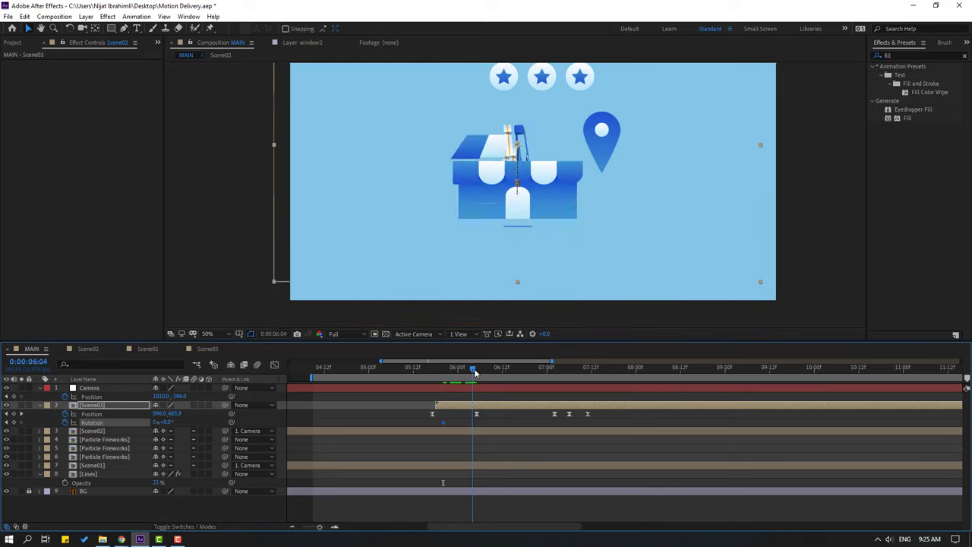
{"action": "left_click", "coordinate": [206, 420]}
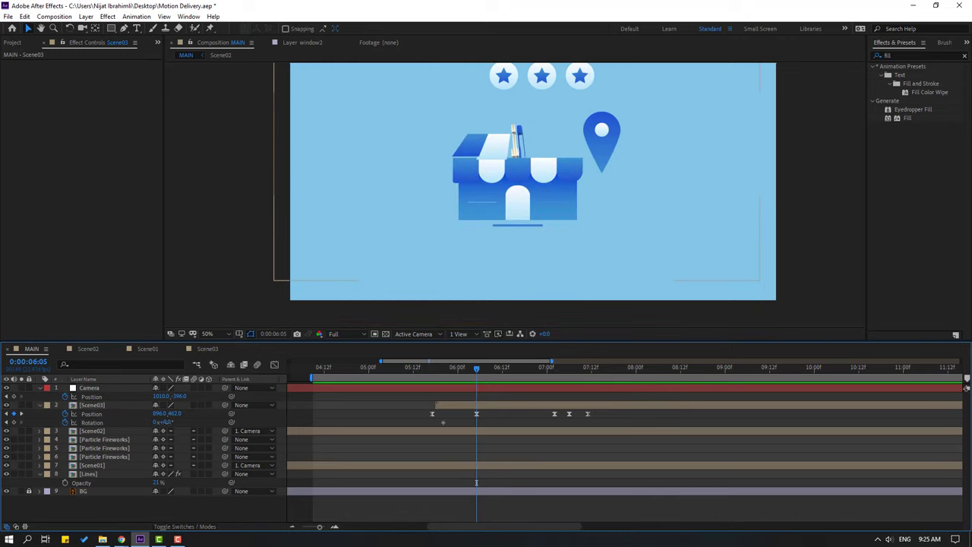
{"action": "left_click_drag", "start_coordinate": [165, 423], "coordinate": [162, 423]}
- Set Scene03's Rotation to 1° at 0:00:07:02 and back to 0° at 0:00:07:08
{"action": "left_click_drag", "start_coordinate": [429, 369], "coordinate": [554, 379]}
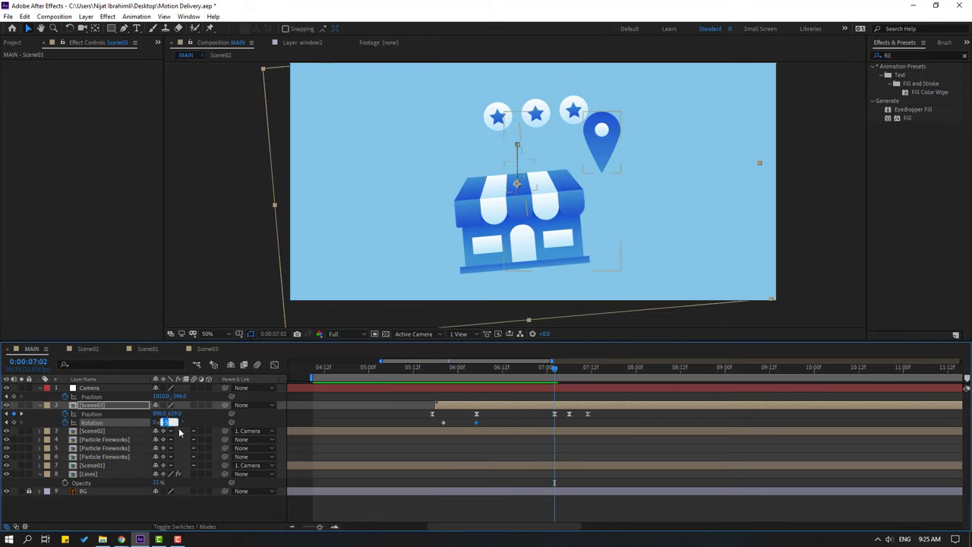
{"action": "type", "text": "0"}
{"action": "key", "text": "Return"}
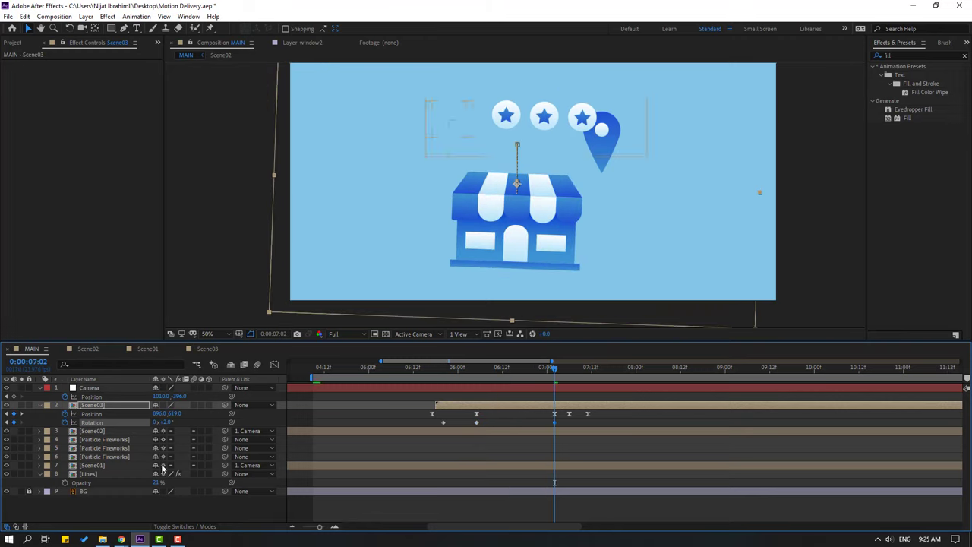
{"action": "type", "text": "1"}
{"action": "key", "text": "Return"}
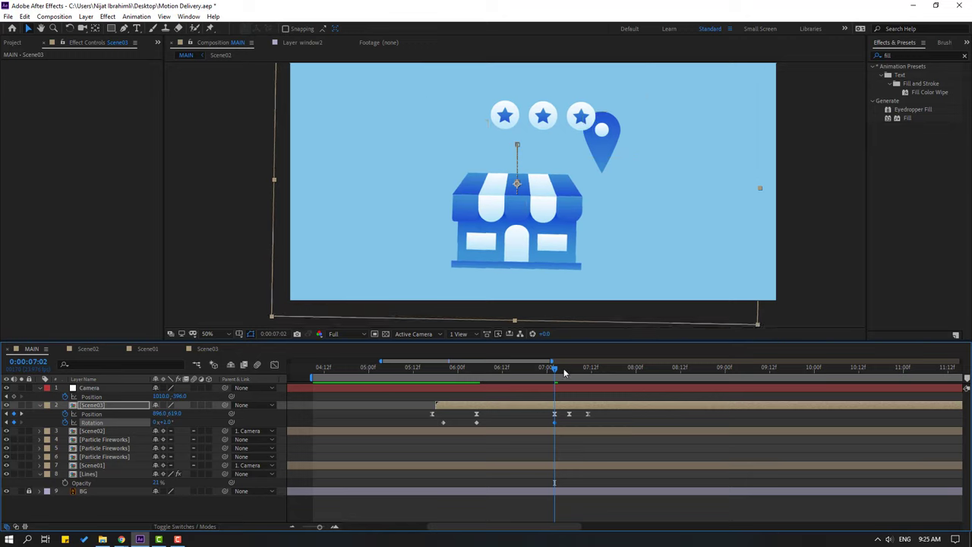
{"action": "left_click", "coordinate": [573, 370]}
{"action": "left_click", "coordinate": [167, 422]}
{"action": "type", "text": "0"}
{"action": "key", "text": "Return"}
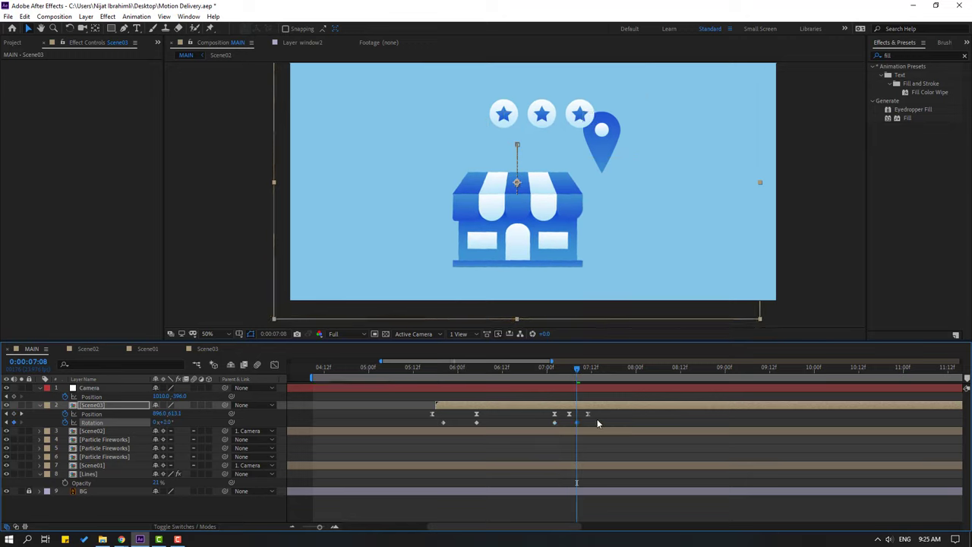
- Apply Easy Ease to all of Scene03's Rotation keyframes and preview the tilt
{"action": "left_click", "coordinate": [443, 422]}
{"action": "right_click", "coordinate": [443, 422]}
{"action": "mouse_move", "coordinate": [501, 416]}
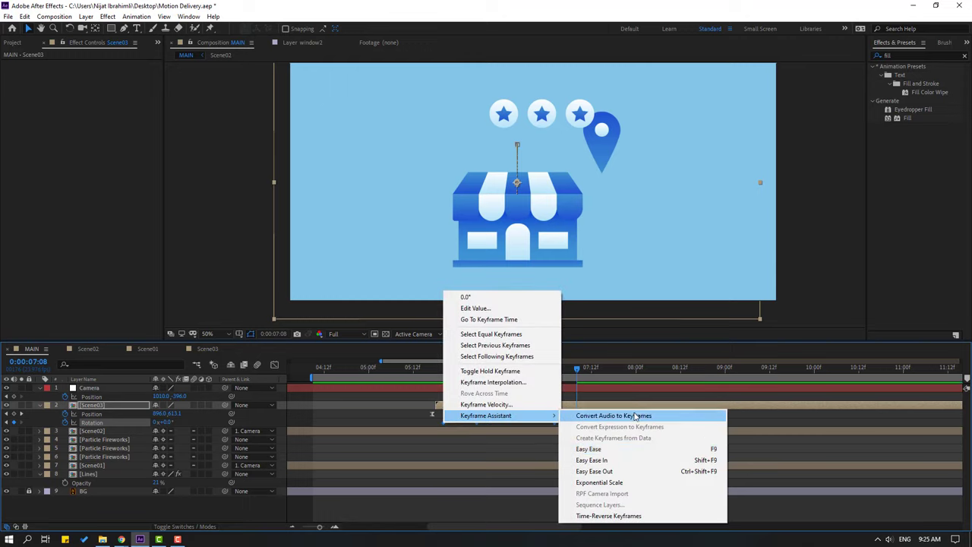
{"action": "left_click", "coordinate": [589, 448]}
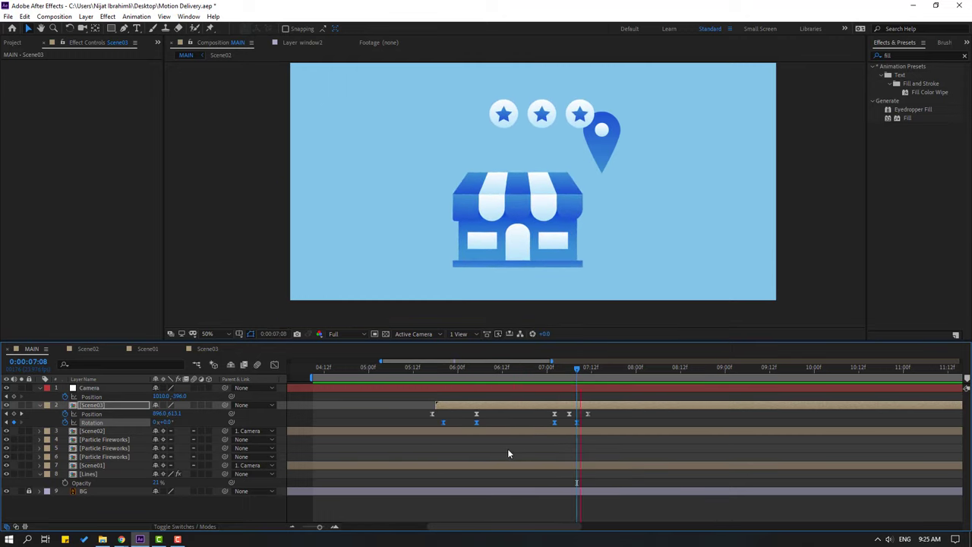
{"action": "key", "text": "space"}
- In the Scene03 composition, move the three stars down over the store and place their layers beneath all the store and shop layers
{"action": "double_click", "coordinate": [91, 407]}
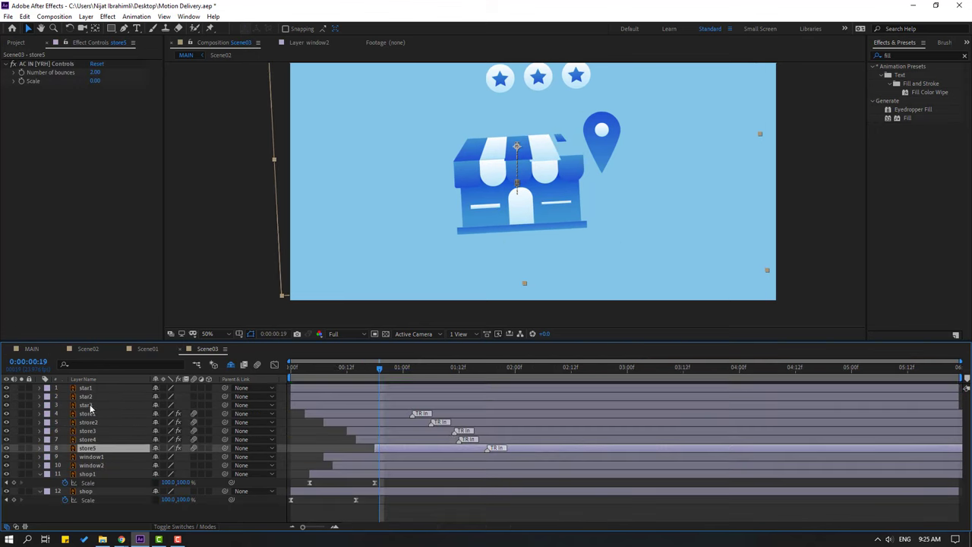
{"action": "left_click", "coordinate": [491, 111]}
{"action": "left_click", "coordinate": [538, 111], "text": "shift"}
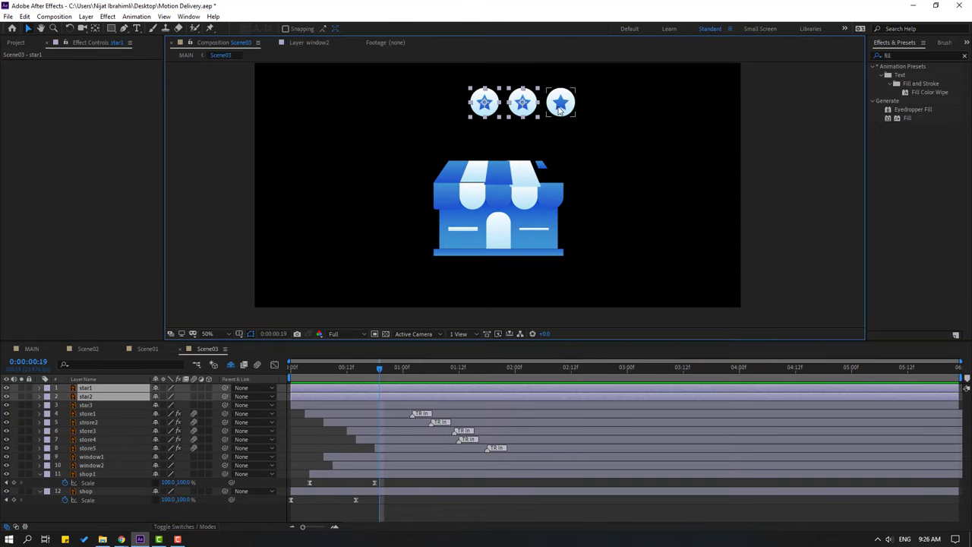
{"action": "left_click", "coordinate": [561, 112], "text": "shift"}
{"action": "left_click_drag", "start_coordinate": [565, 114], "coordinate": [538, 208]}
{"action": "left_click_drag", "start_coordinate": [88, 409], "coordinate": [130, 512]}
- Preview the store's entrance in MAIN, and remove all Rotation keyframes from Scene03
{"action": "left_click", "coordinate": [32, 350]}
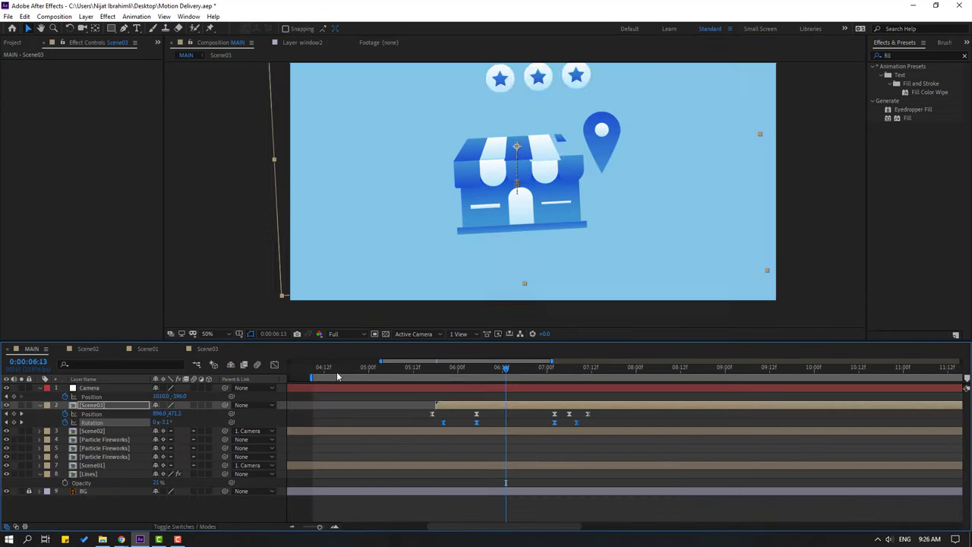
{"action": "key", "text": "space"}
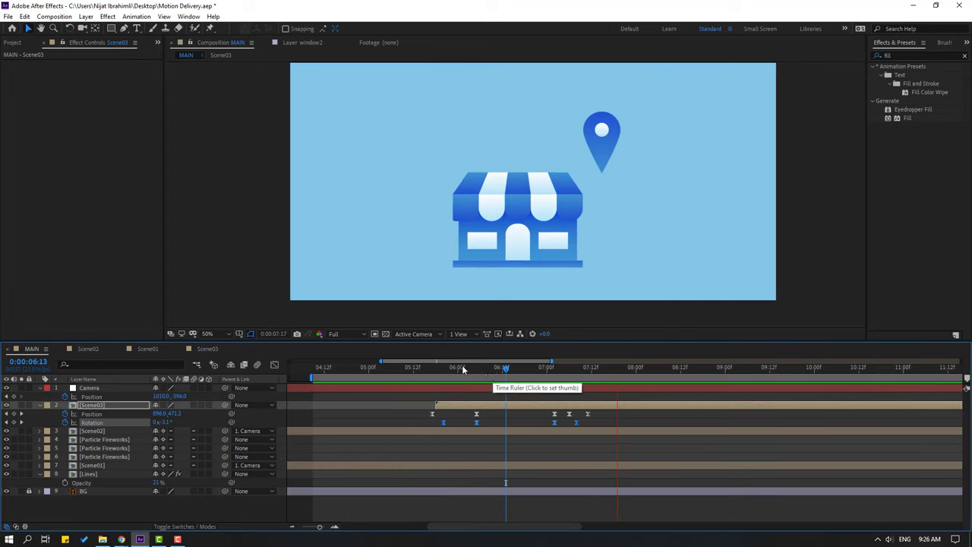
{"action": "left_click_drag", "start_coordinate": [461, 368], "coordinate": [428, 370]}
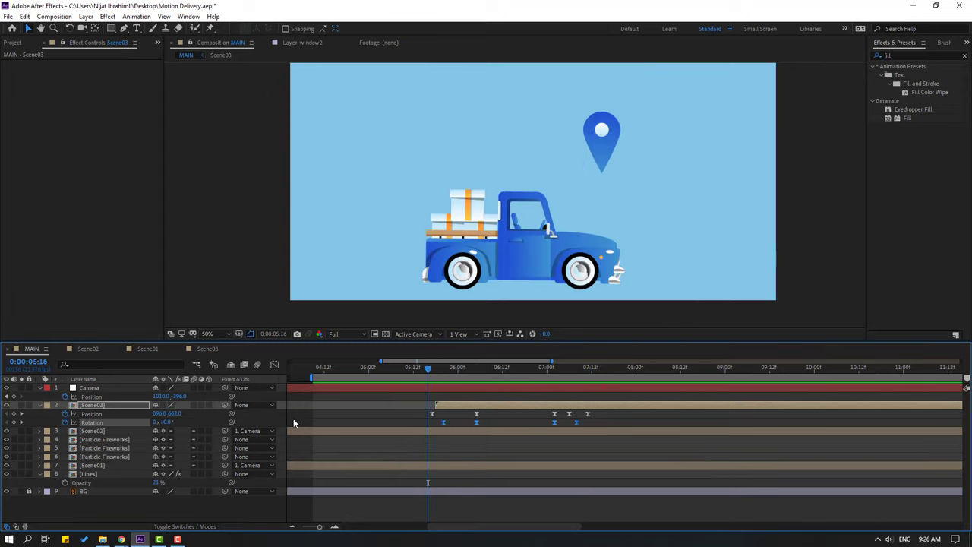
{"action": "left_click", "coordinate": [65, 423]}
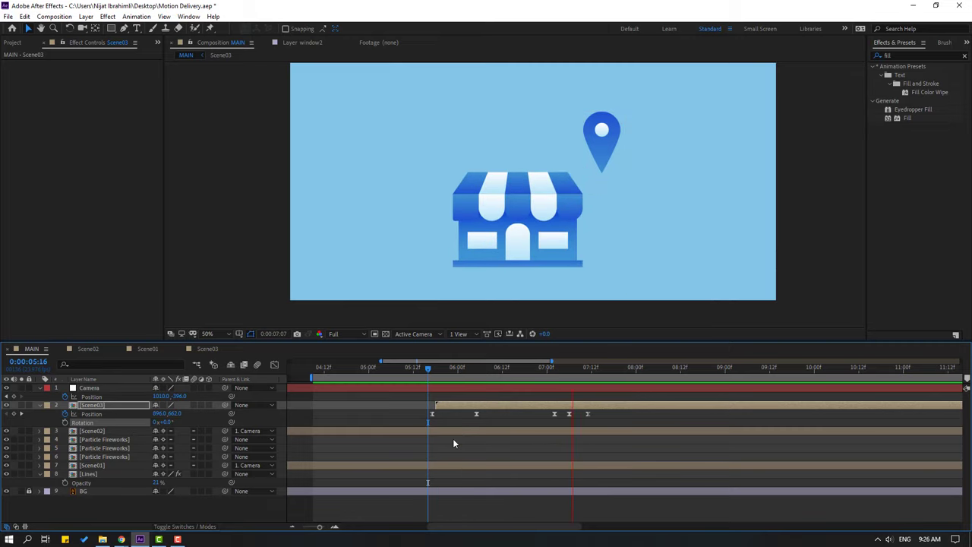
- Make Scene03's jump higher by setting its Position to 896, 387 at 0:00:06:05, and play the result
{"action": "left_click_drag", "start_coordinate": [436, 371], "coordinate": [477, 417]}
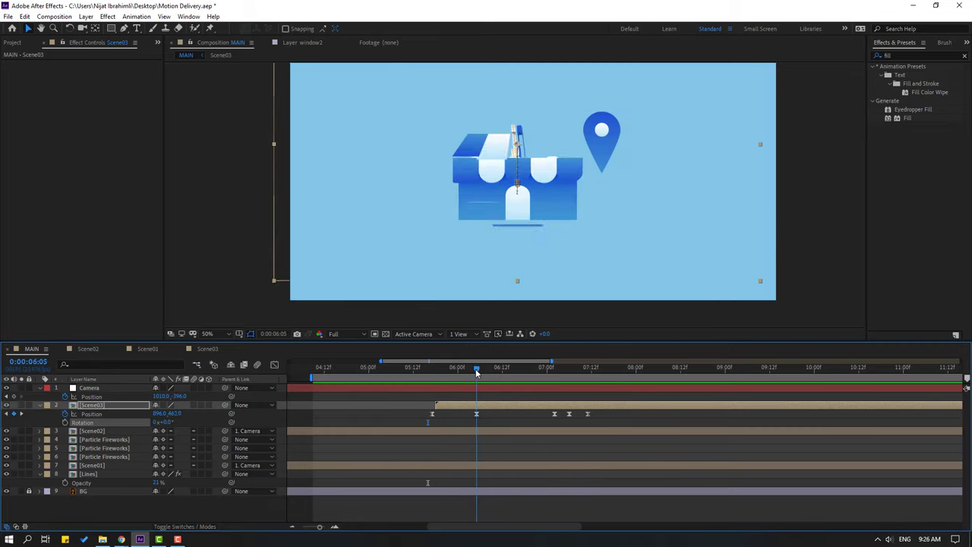
{"action": "left_click", "coordinate": [476, 414]}
{"action": "left_click_drag", "start_coordinate": [176, 413], "coordinate": [137, 413]}
{"action": "key", "text": "space"}
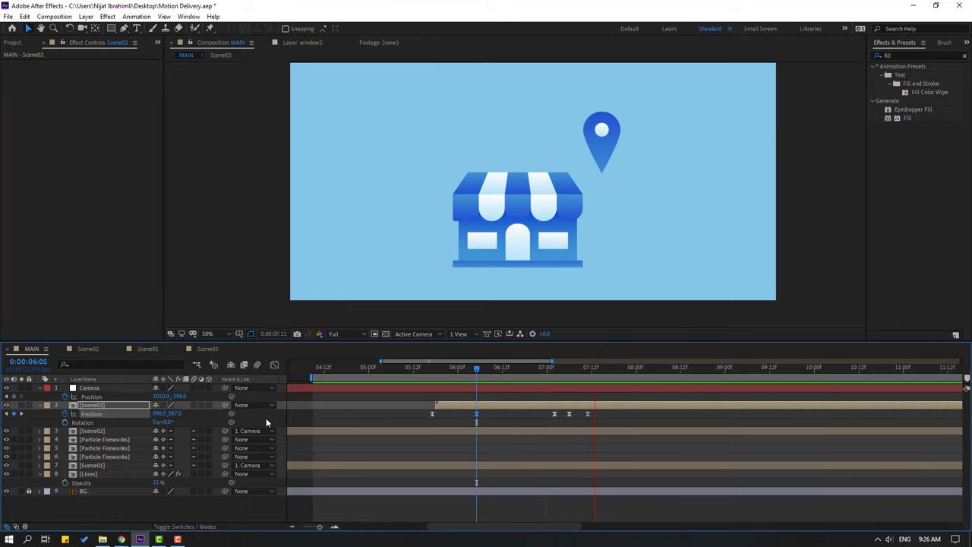
{"action": "key", "text": "space"}
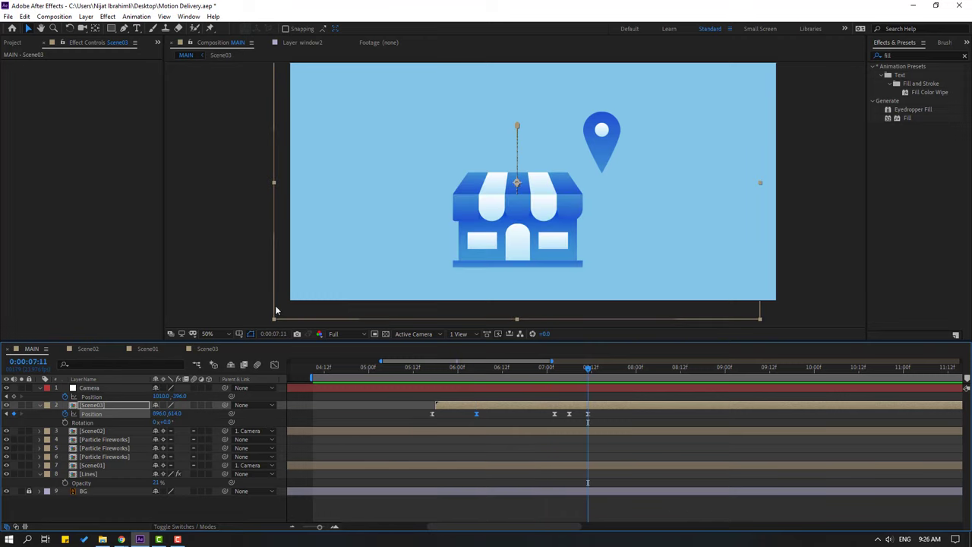
- In Scene03, keyframe the three stars' Position at about 0:00:01:04 and raise them above the roof to Y 288.4 at 0:00:01:14
{"action": "left_click", "coordinate": [206, 348]}
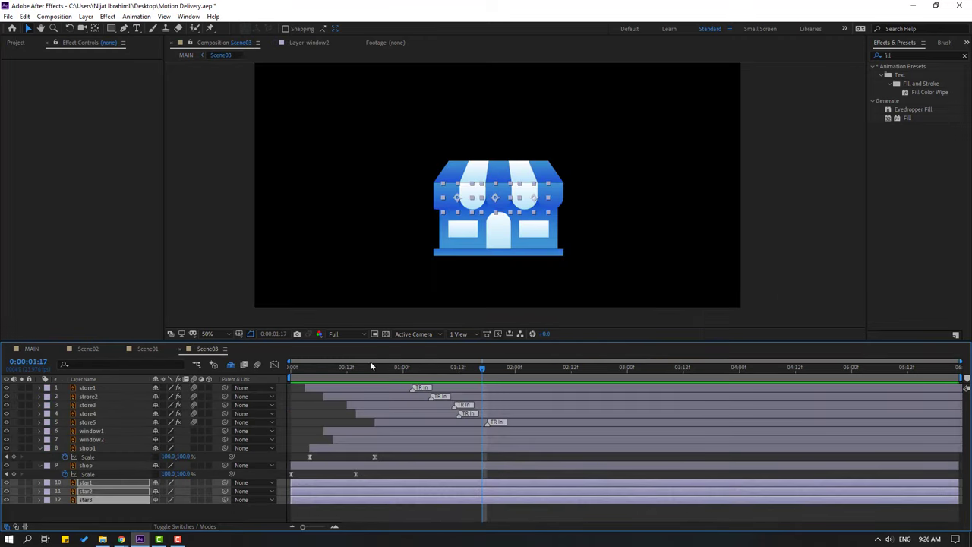
{"action": "left_click_drag", "start_coordinate": [370, 367], "coordinate": [422, 367]}
{"action": "key", "text": "p"}
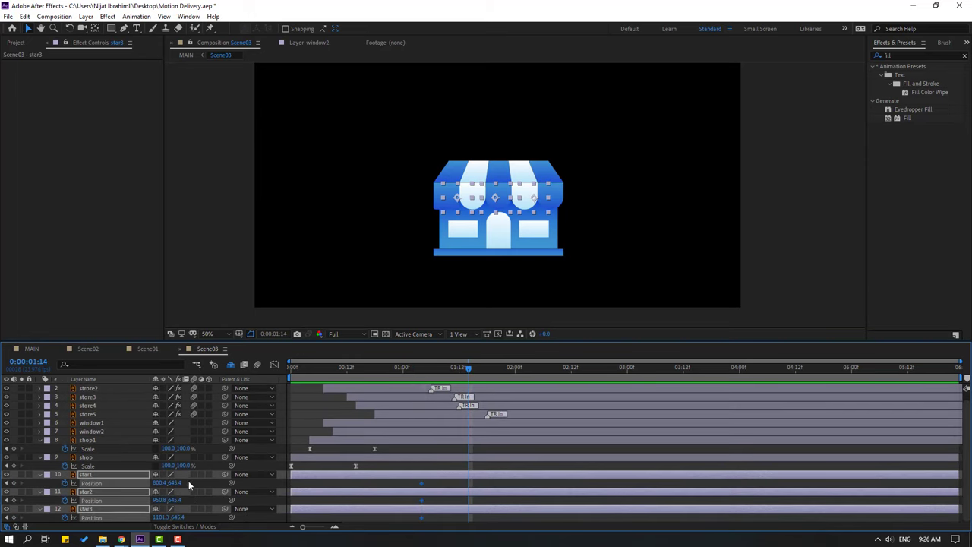
{"action": "left_click_drag", "start_coordinate": [177, 484], "coordinate": [151, 484]}
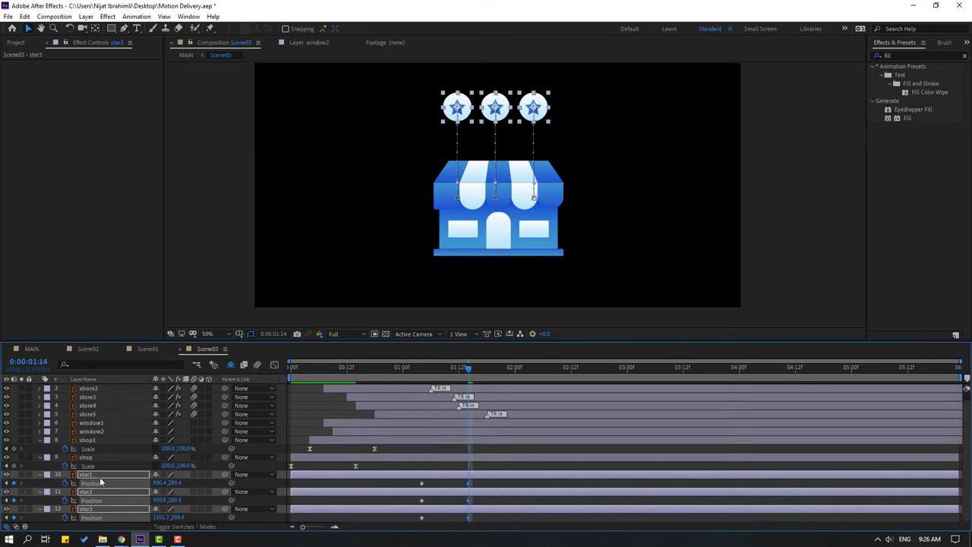
- Shift all Position keyframes of the three stars 16 px to the right, star1 to X 816.4, and apply Easy Ease
{"action": "left_click_drag", "start_coordinate": [470, 478], "coordinate": [417, 524]}
{"action": "left_click_drag", "start_coordinate": [160, 484], "coordinate": [172, 484]}
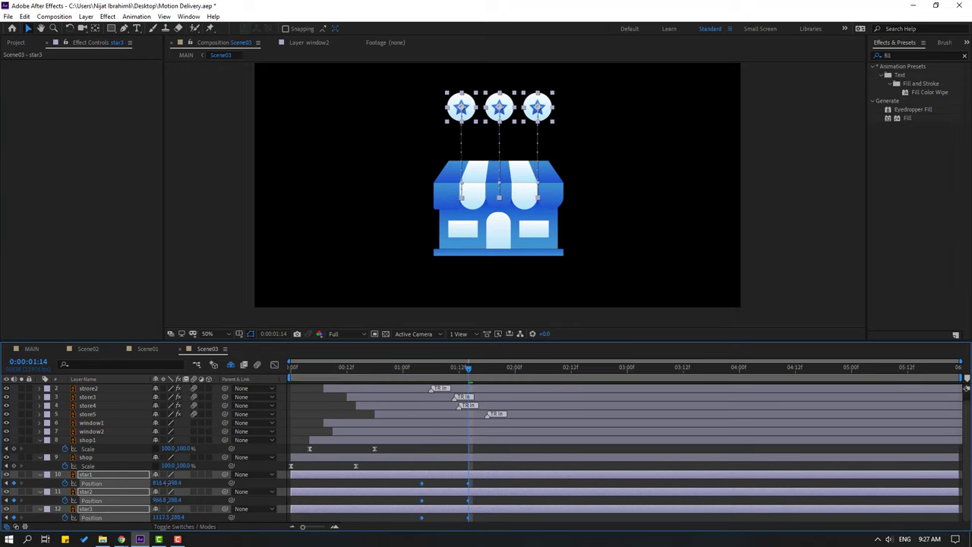
{"action": "right_click", "coordinate": [468, 486]}
{"action": "mouse_move", "coordinate": [516, 479]}
{"action": "left_click", "coordinate": [608, 411]}
- Start Scene03's work area at 0:00:01:00, lengthen the stars' Position easing into a sharp central peak in the speed graph, and preview
{"action": "left_click_drag", "start_coordinate": [292, 377], "coordinate": [417, 377]}
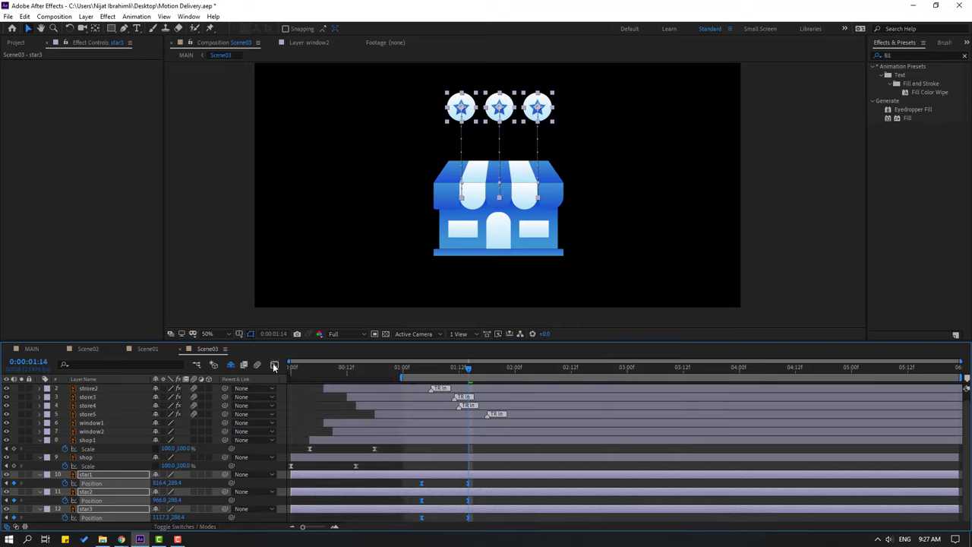
{"action": "key", "text": "shift+F3"}
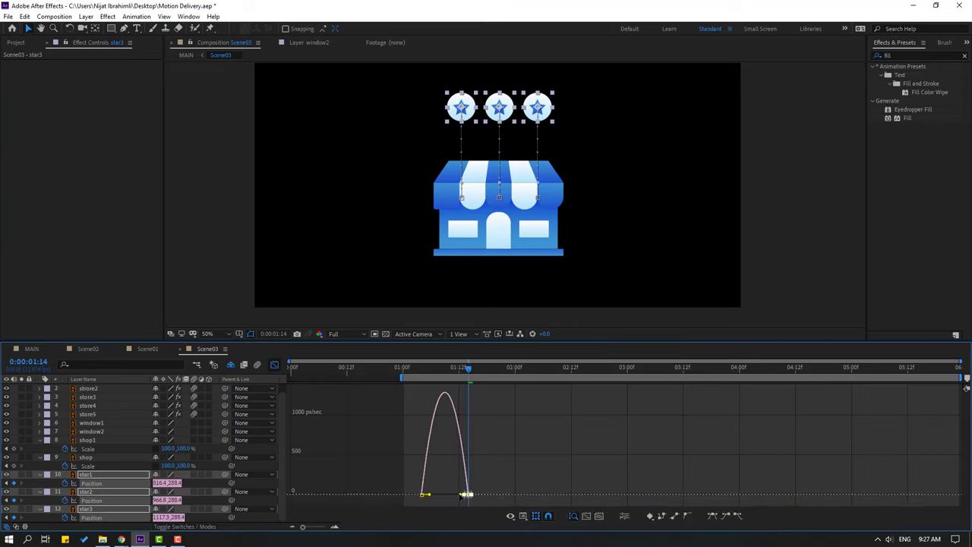
{"action": "mouse_move", "coordinate": [460, 494]}
{"action": "left_mouse_down"}
{"action": "mouse_move", "coordinate": [413, 501]}
{"action": "mouse_move", "coordinate": [442, 495]}
{"action": "left_mouse_up"}
{"action": "key", "text": "space"}
{"action": "key", "text": "space"}
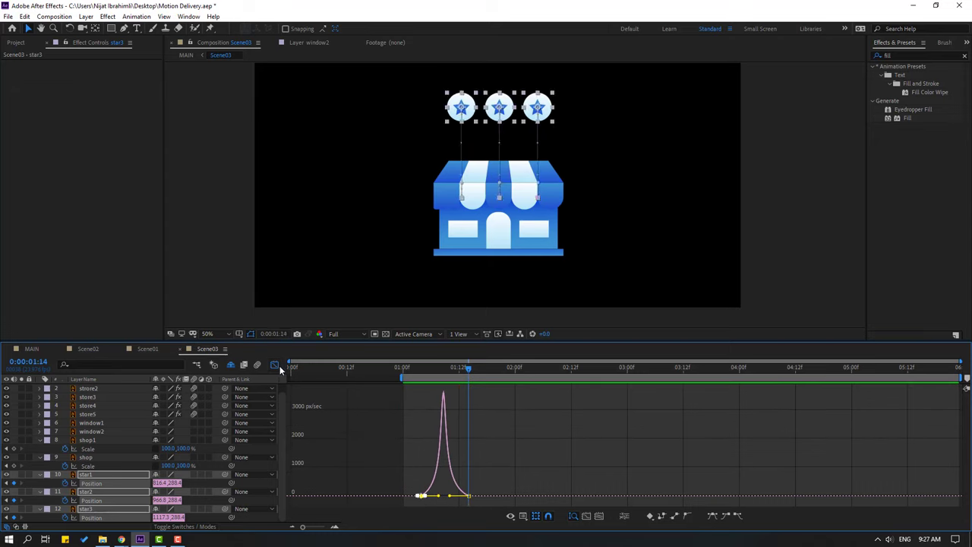
- Delay the stars' final Position keyframes to about 0:00:02:09 to slow their rise, and play the result
{"action": "left_click", "coordinate": [275, 365]}
{"action": "left_click_drag", "start_coordinate": [478, 480], "coordinate": [553, 492]}
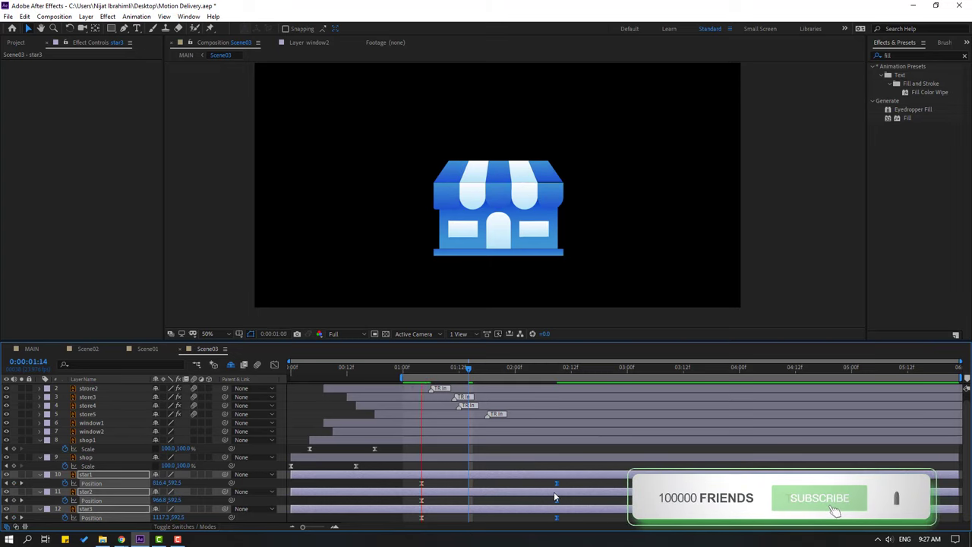
{"action": "key", "text": "space"}
{"action": "left_click", "coordinate": [574, 484]}
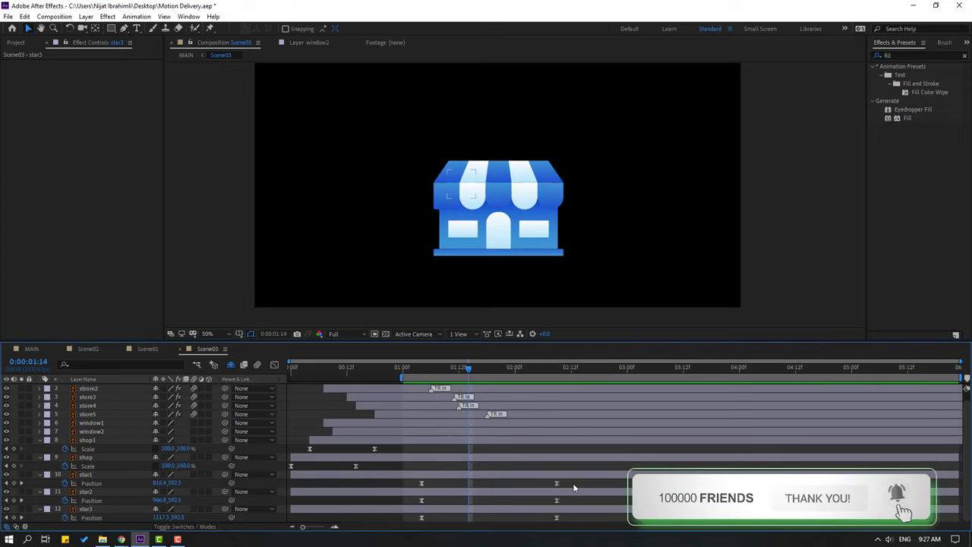
- Stagger the stars' rise by moving star2's Position keyframes about four frames later and star3's about ten, and preview it
{"action": "left_click", "coordinate": [114, 494]}
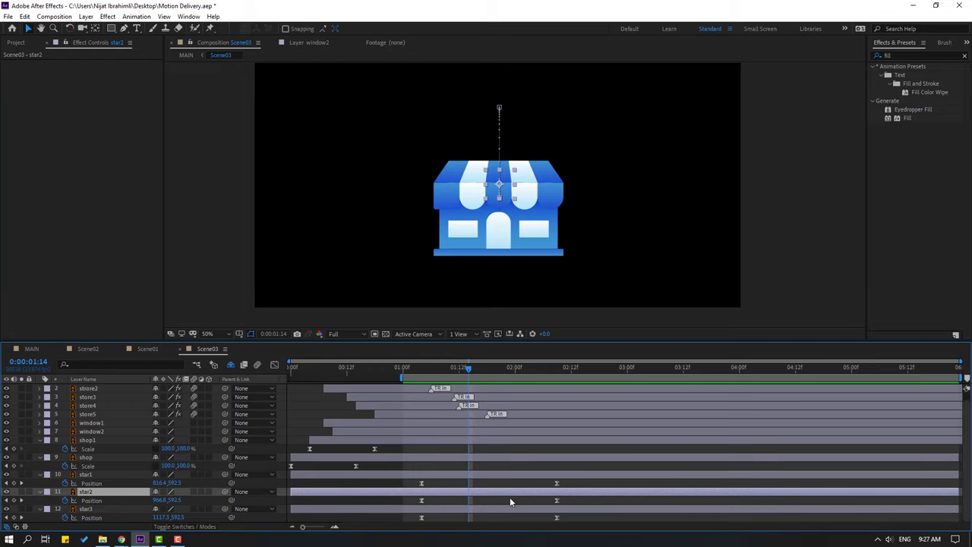
{"action": "left_click_drag", "start_coordinate": [566, 498], "coordinate": [438, 501]}
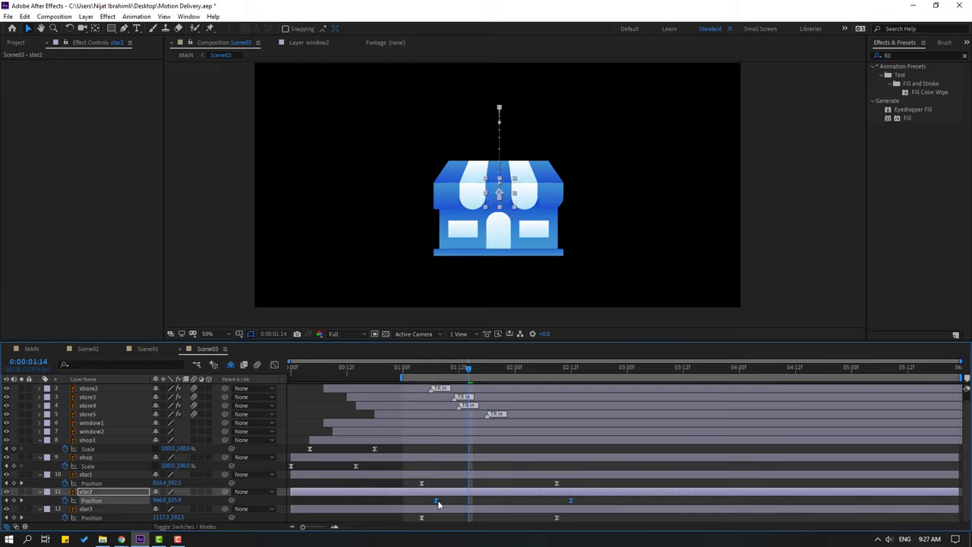
{"action": "left_click_drag", "start_coordinate": [571, 520], "coordinate": [492, 518]}
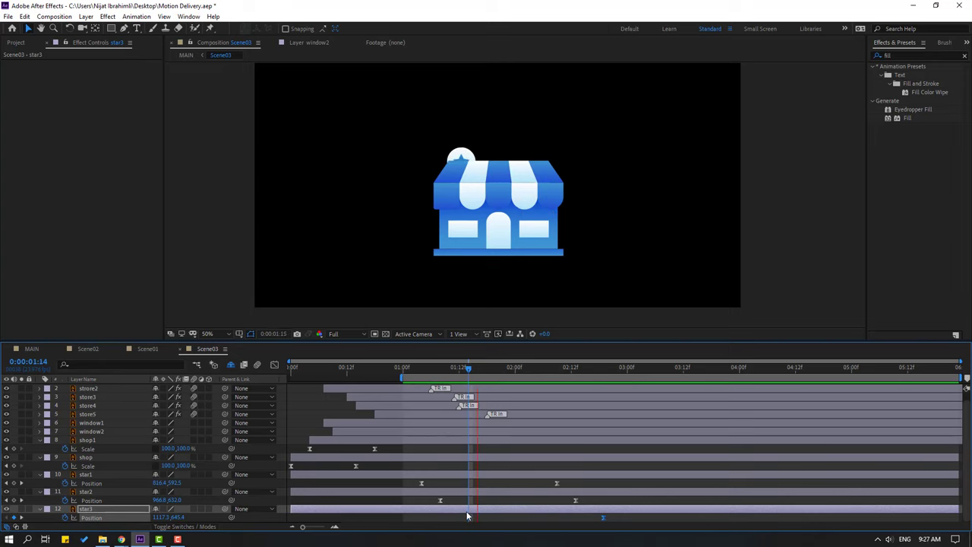
{"action": "left_click_drag", "start_coordinate": [464, 368], "coordinate": [500, 369]}
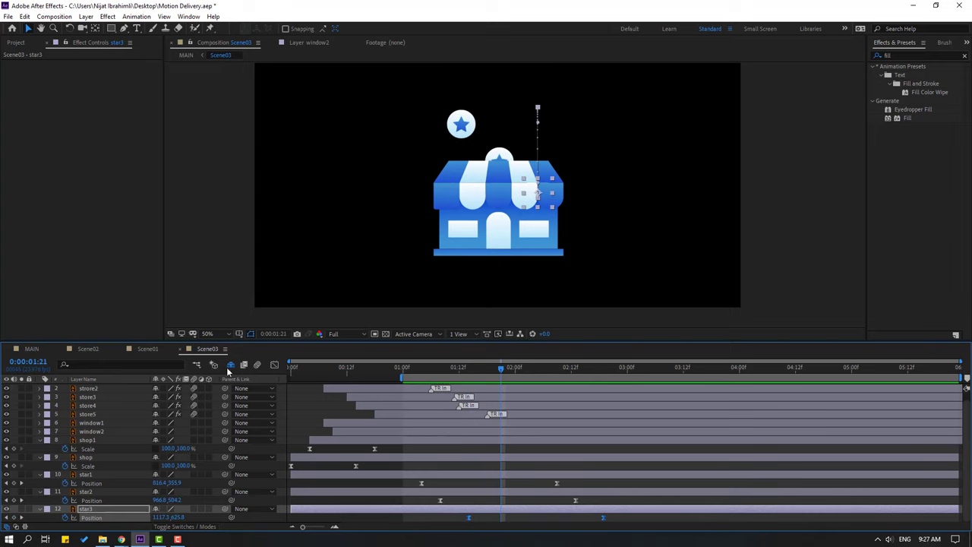
- Preview the truck-to-store transition in MAIN and examine the store's jump and landing up to 0:00:07:03
{"action": "left_click", "coordinate": [32, 349]}
{"action": "left_click_drag", "start_coordinate": [417, 368], "coordinate": [439, 371]}
{"action": "key", "text": "space"}
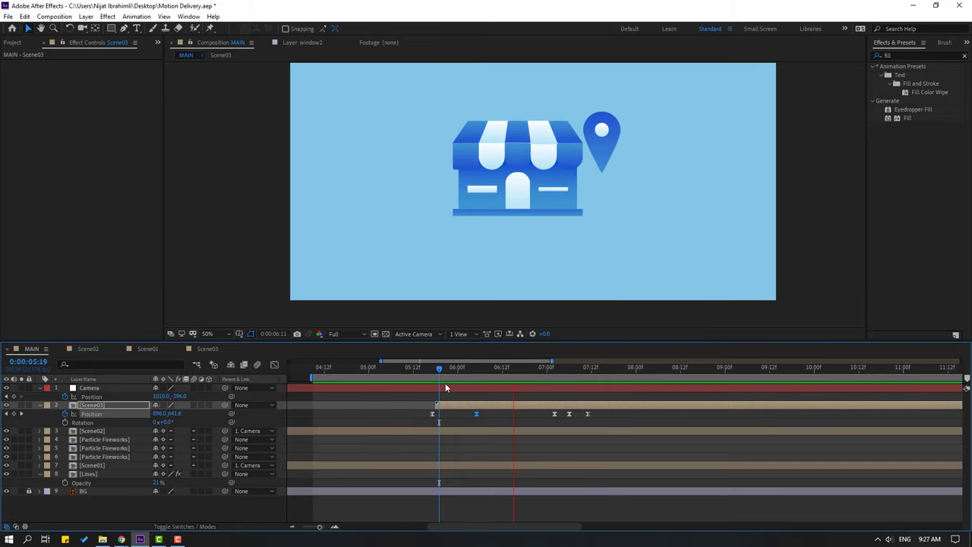
{"action": "left_click", "coordinate": [498, 369]}
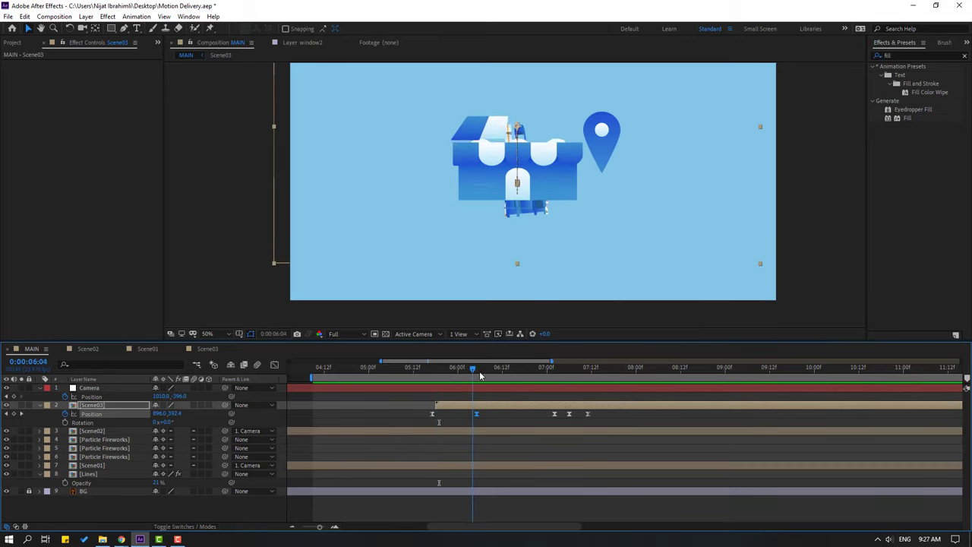
{"action": "left_click_drag", "start_coordinate": [500, 371], "coordinate": [557, 369]}
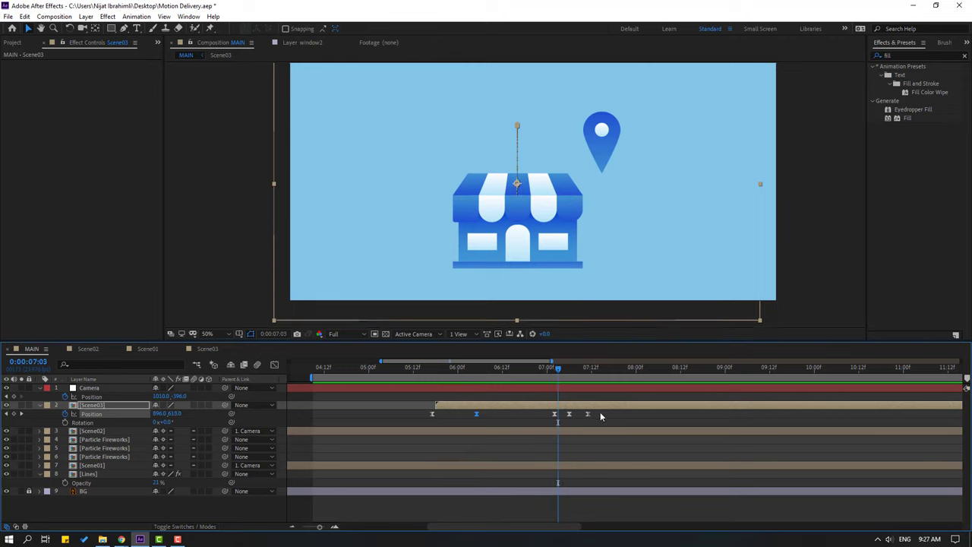
- Move the last three Position keyframes of Scene03 about seven frames earlier to speed up the store's landing, and preview it from 0:00:05:10
{"action": "left_click_drag", "start_coordinate": [605, 412], "coordinate": [531, 420]}
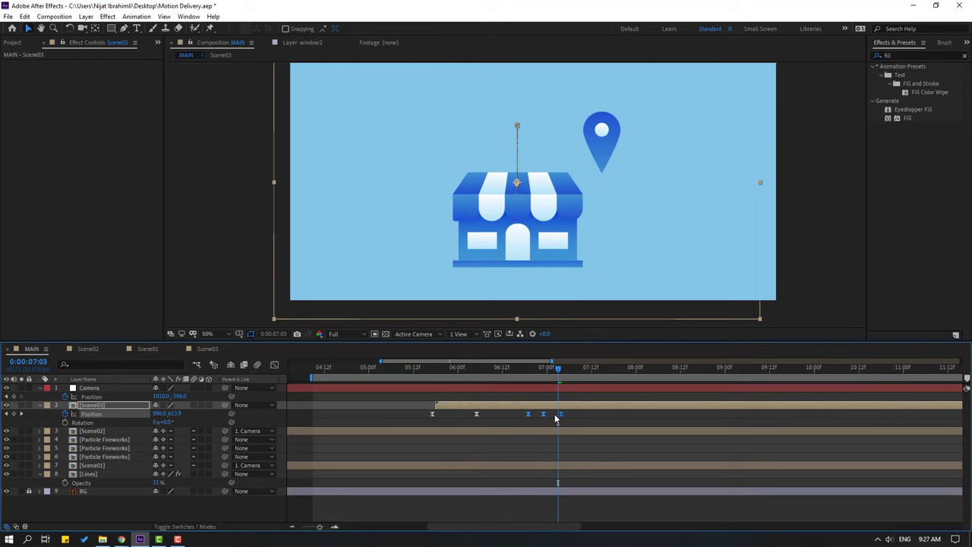
{"action": "left_click", "coordinate": [406, 369]}
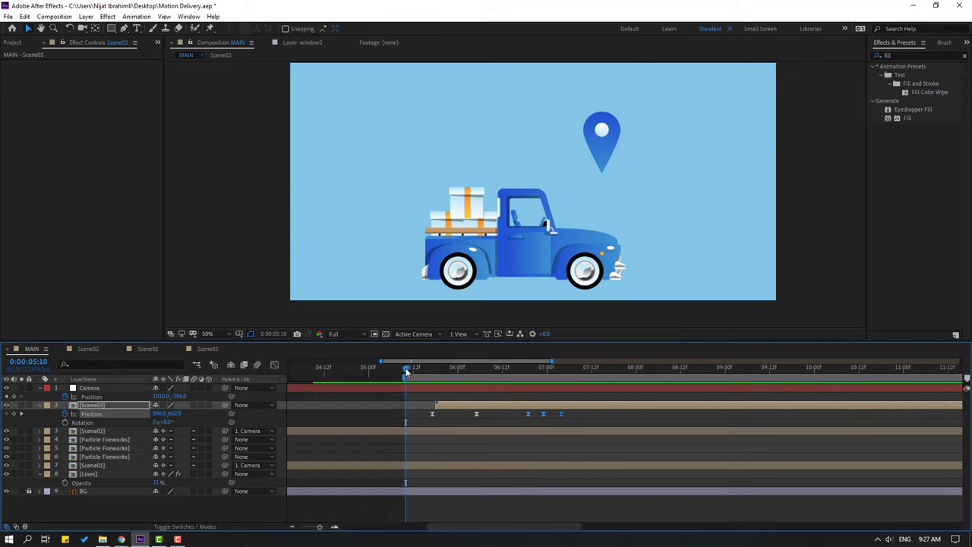
{"action": "key", "text": "alt+shift+p"}
{"action": "left_click", "coordinate": [410, 370]}
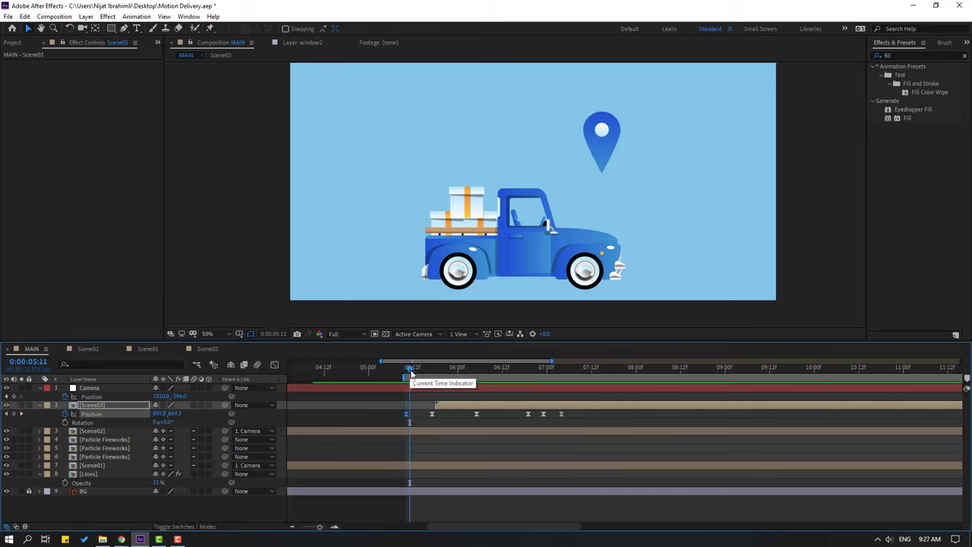
{"action": "key", "text": "Page_Up"}
{"action": "key", "text": "space"}
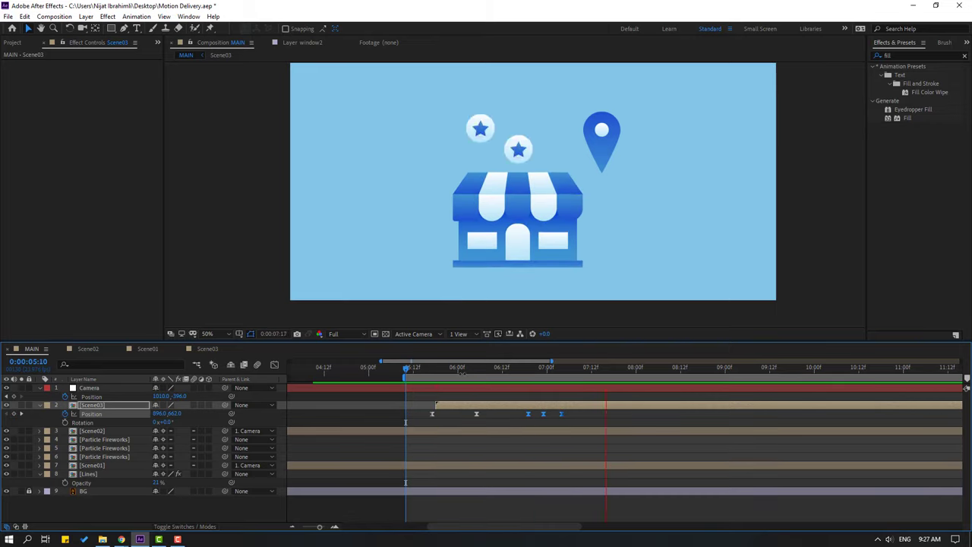
- In Scene02, move the location pin just outside the frame's right edge, to Position 1995, 686.7
{"action": "left_click_drag", "start_coordinate": [423, 372], "coordinate": [299, 372]}
{"action": "key", "text": "minus"}
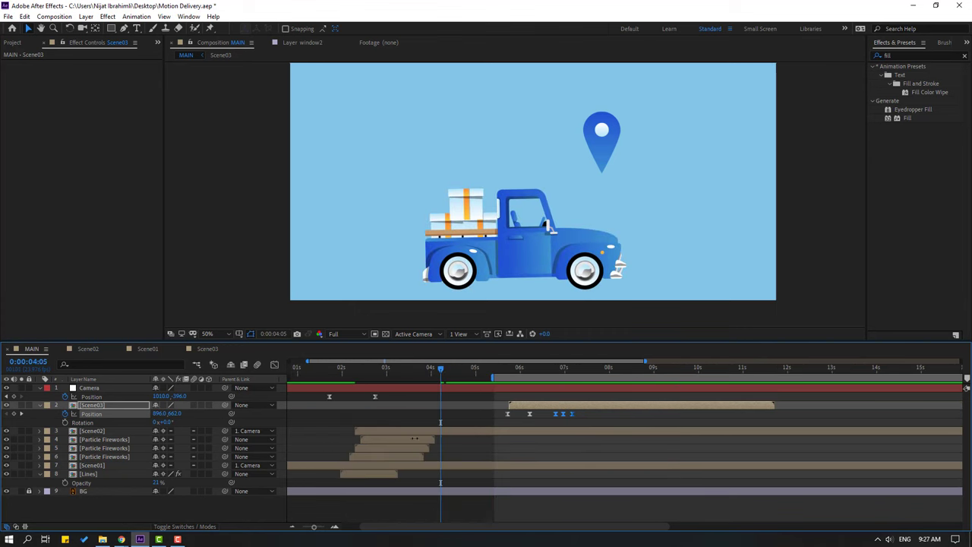
{"action": "left_click", "coordinate": [87, 348]}
{"action": "key", "text": "period"}
{"action": "left_click_drag", "start_coordinate": [569, 144], "coordinate": [695, 217]}
{"action": "left_click_drag", "start_coordinate": [706, 217], "coordinate": [765, 213]}
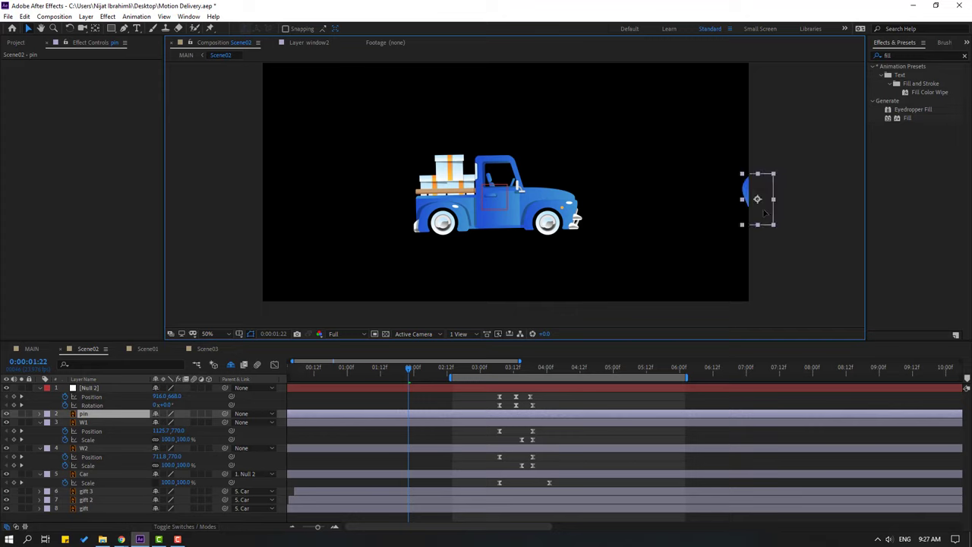
- Keyframe the pin's off-frame Position and place that keyframe at about 0:00:01:05
{"action": "left_click_drag", "start_coordinate": [356, 369], "coordinate": [278, 377]}
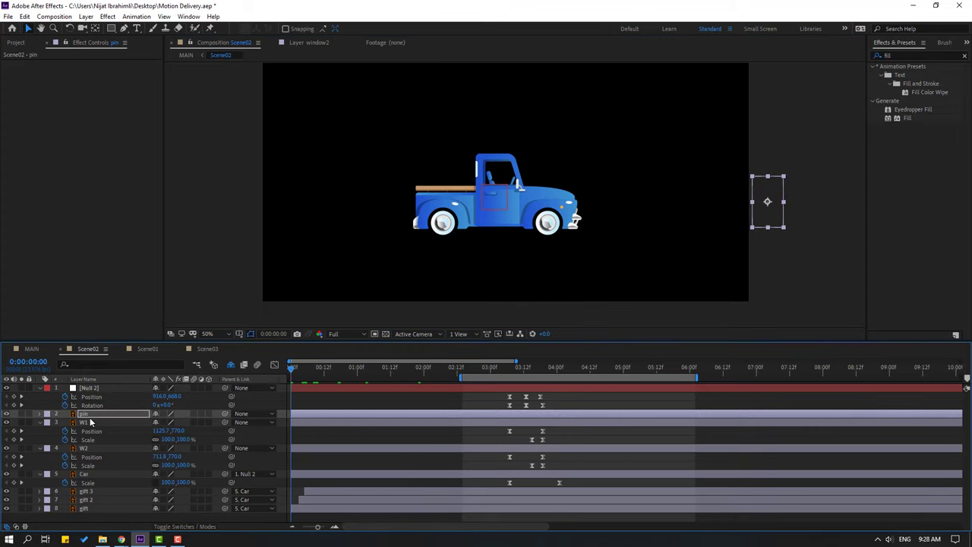
{"action": "key", "text": "p"}
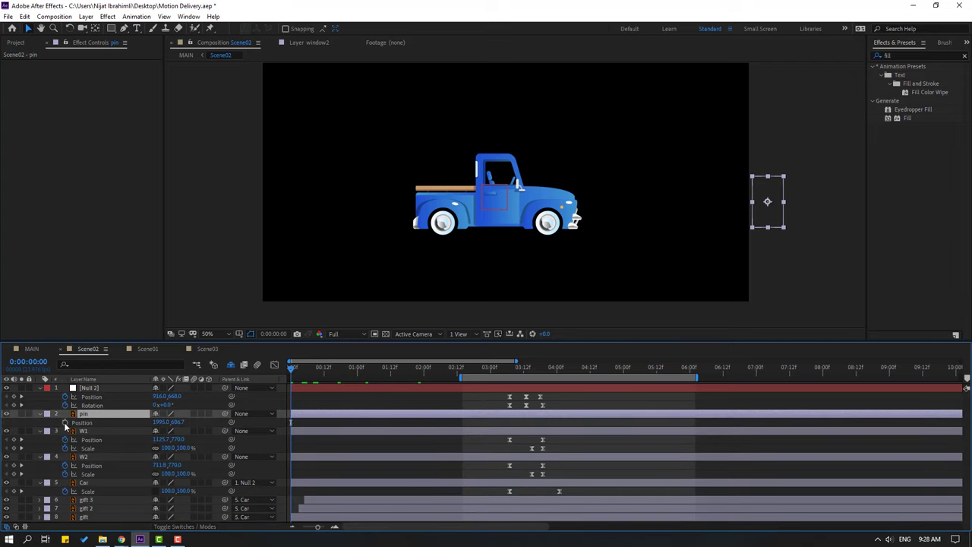
{"action": "left_click", "coordinate": [64, 423]}
{"action": "left_click_drag", "start_coordinate": [299, 383], "coordinate": [372, 383]}
{"action": "left_click", "coordinate": [289, 427]}
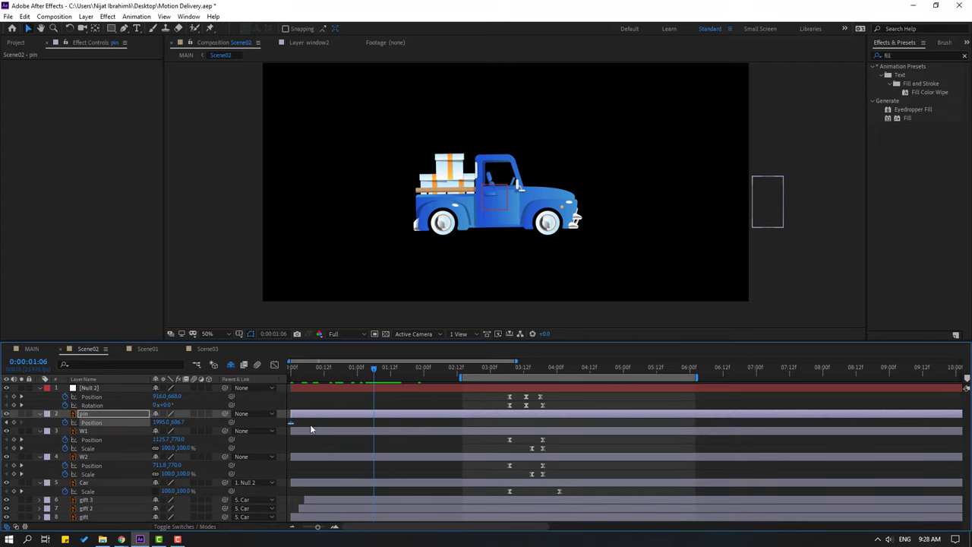
{"action": "left_click_drag", "start_coordinate": [363, 427], "coordinate": [369, 430]}
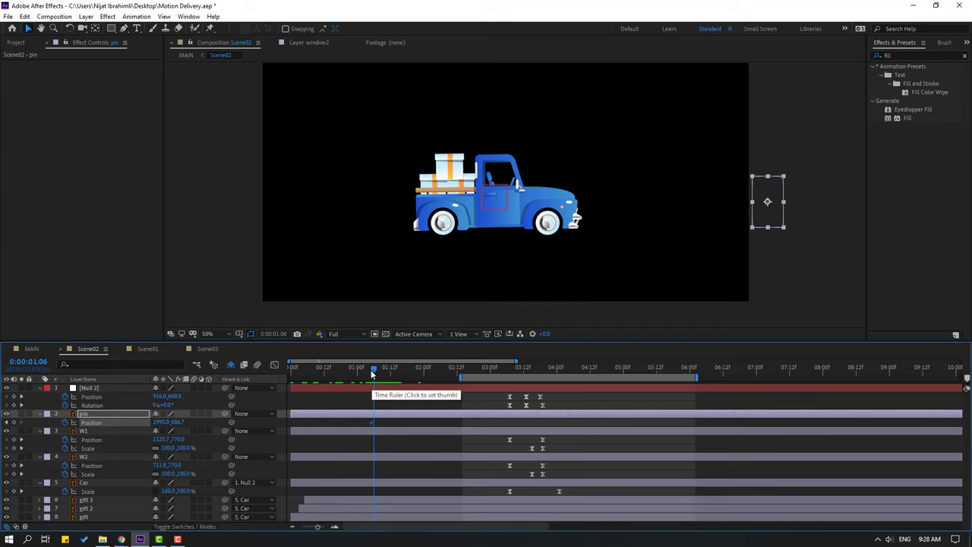
- Set the pin's Position X to 935 at 0:00:03:09 and place its layer below the truck and gift layers
{"action": "left_click_drag", "start_coordinate": [371, 371], "coordinate": [516, 378]}
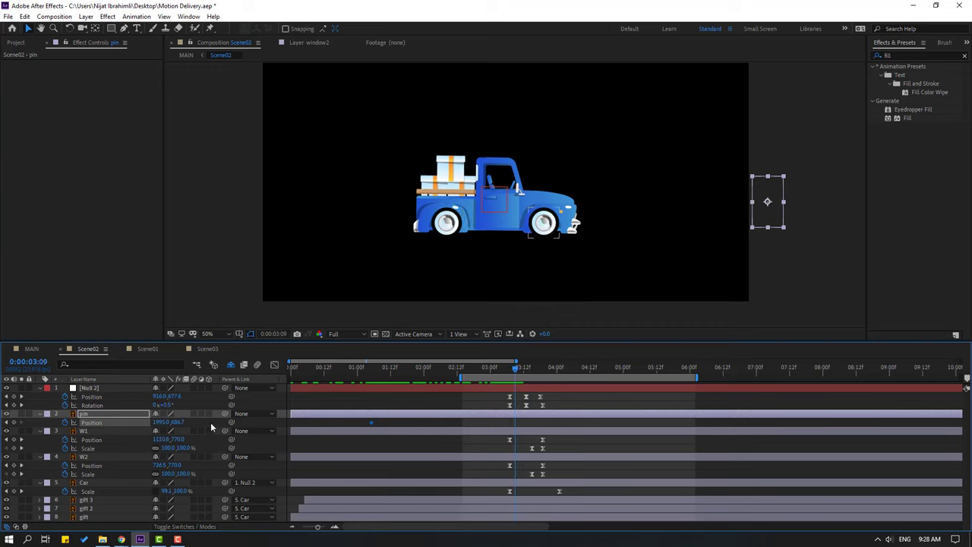
{"action": "left_click_drag", "start_coordinate": [152, 422], "coordinate": [101, 522]}
- Keyframe the pin's Scale at 100% at about 0:00:03:02, and shrink it at 0:00:03:09
{"action": "left_click_drag", "start_coordinate": [523, 370], "coordinate": [495, 368]}
{"action": "key", "text": "shift+s"}
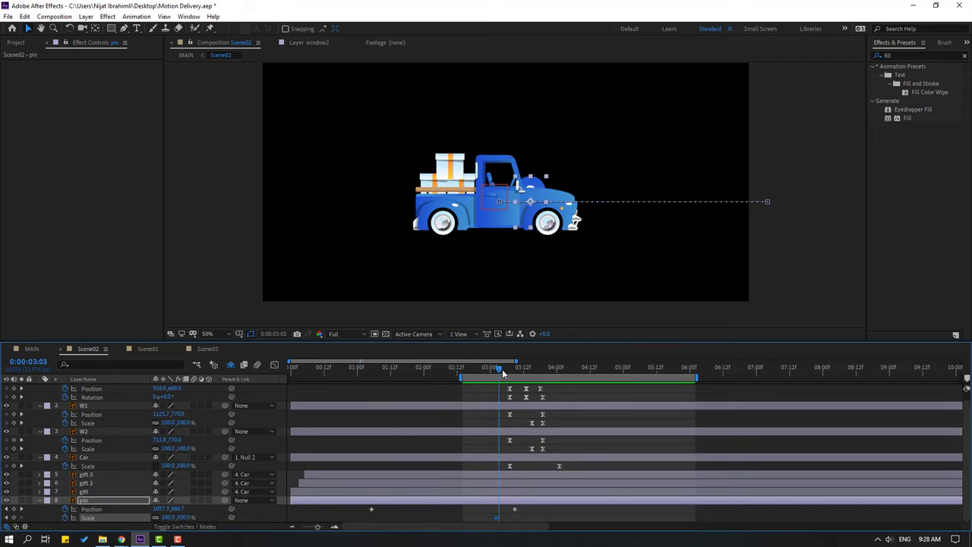
{"action": "left_click_drag", "start_coordinate": [501, 371], "coordinate": [516, 372]}
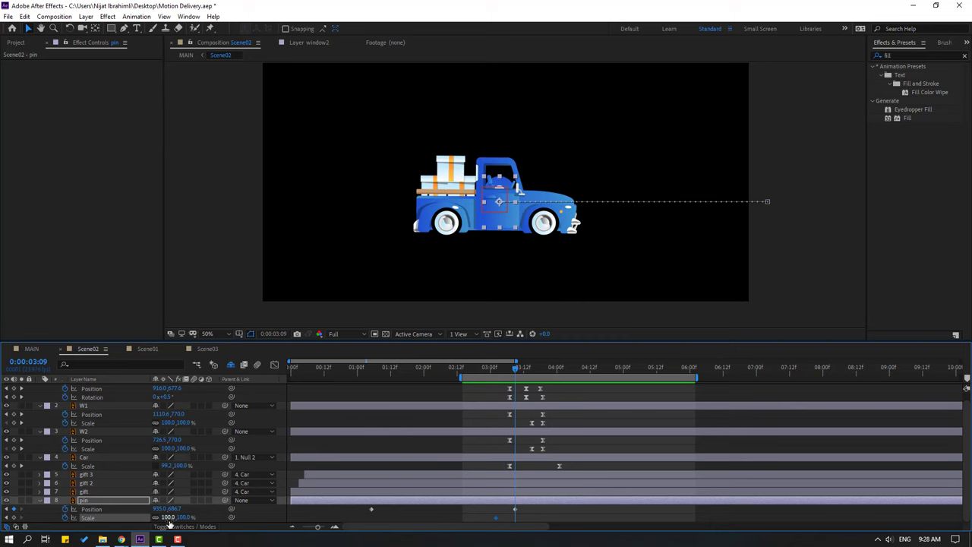
- Set MAIN's work area from the start to 0:00:08:17 and play the whole animation
{"action": "left_click", "coordinate": [31, 348]}
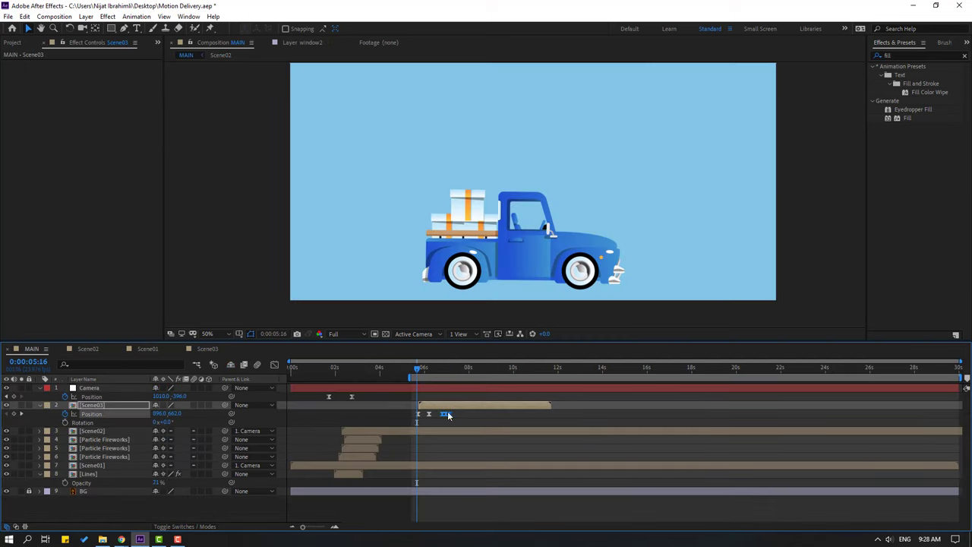
{"action": "key", "text": "space"}
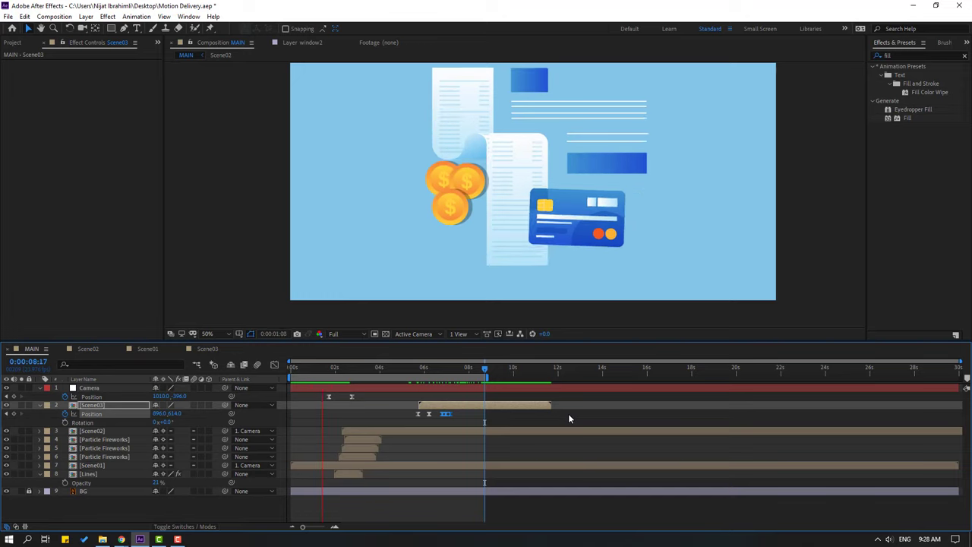